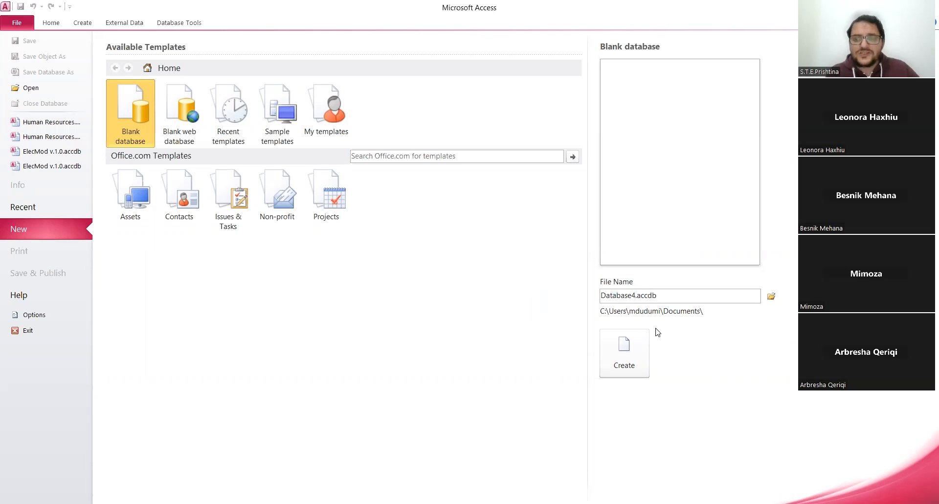
Name the new blank database file Punonjesit.accdb.
double_click(635, 294)
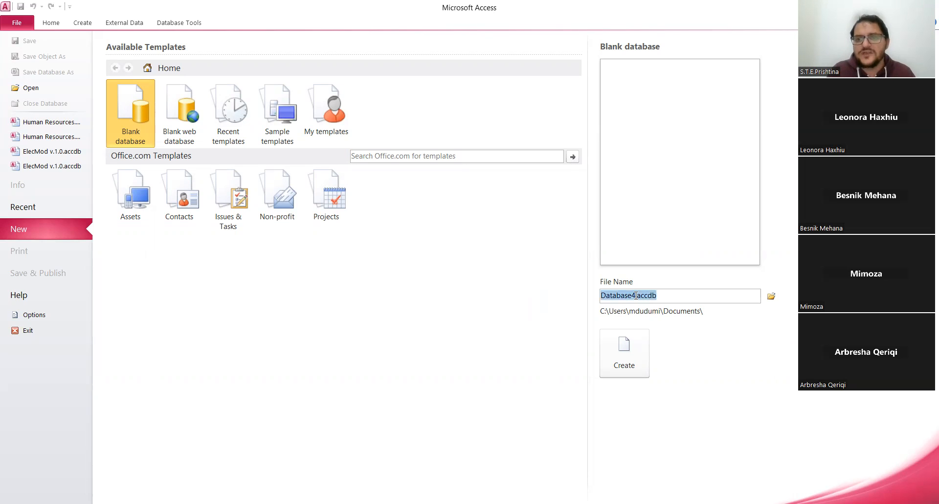
click(635, 294)
key(BackSpace)
key(BackSpace)
key(BackSpace)
key(BackSpace)
key(BackSpace)
key(BackSpace)
key(BackSpace)
key(BackSpace)
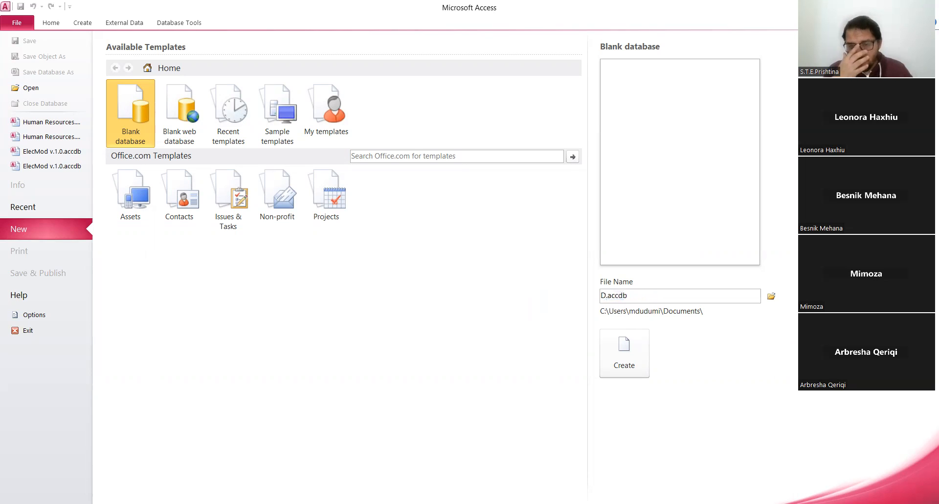
key(BackSpace)
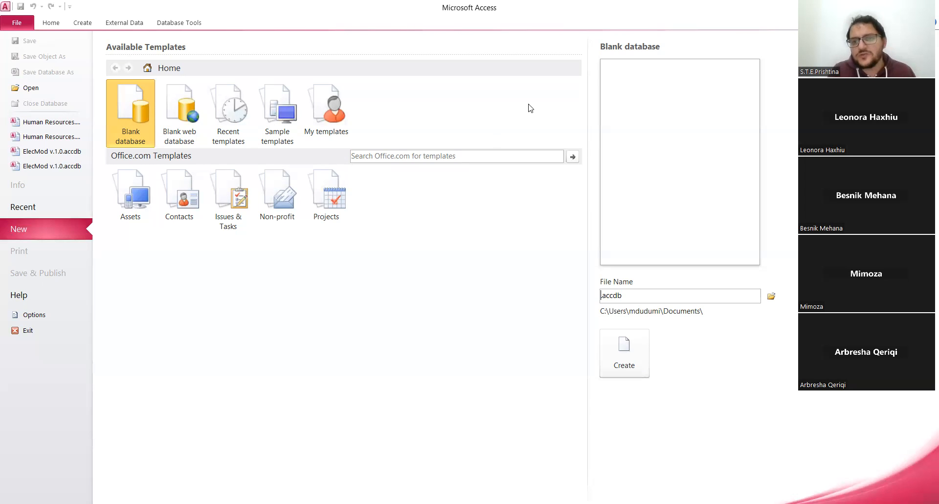
double_click(603, 296)
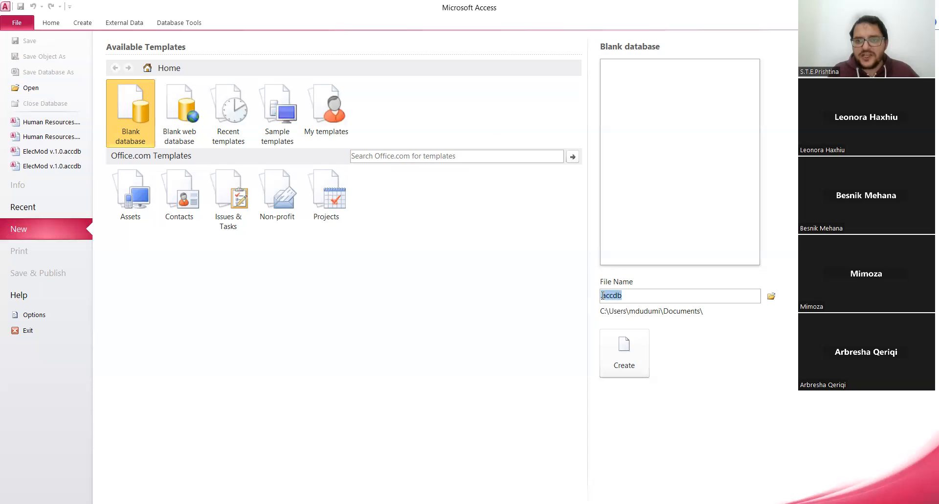
click(603, 295)
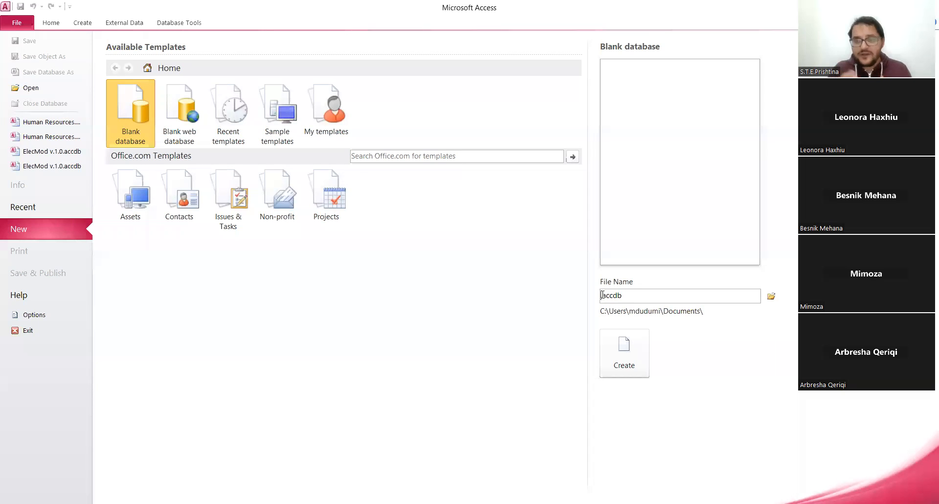
text(Punonjes)
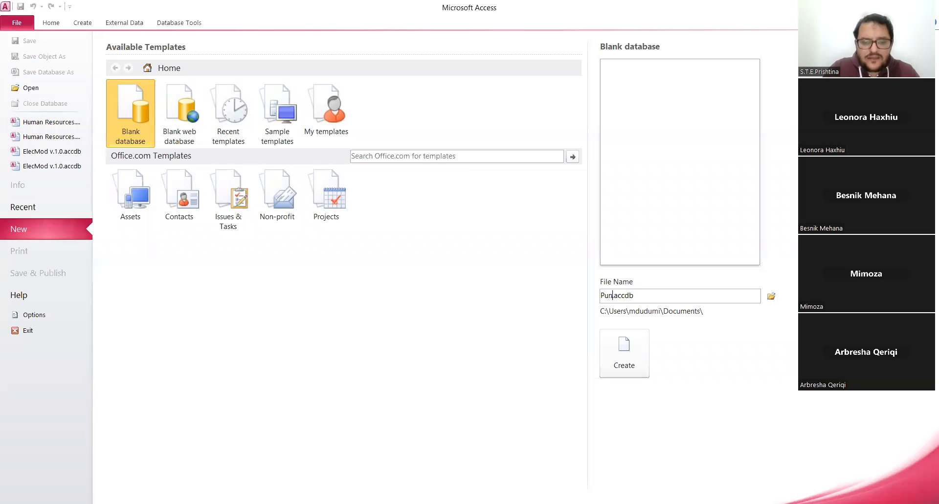
text(it)
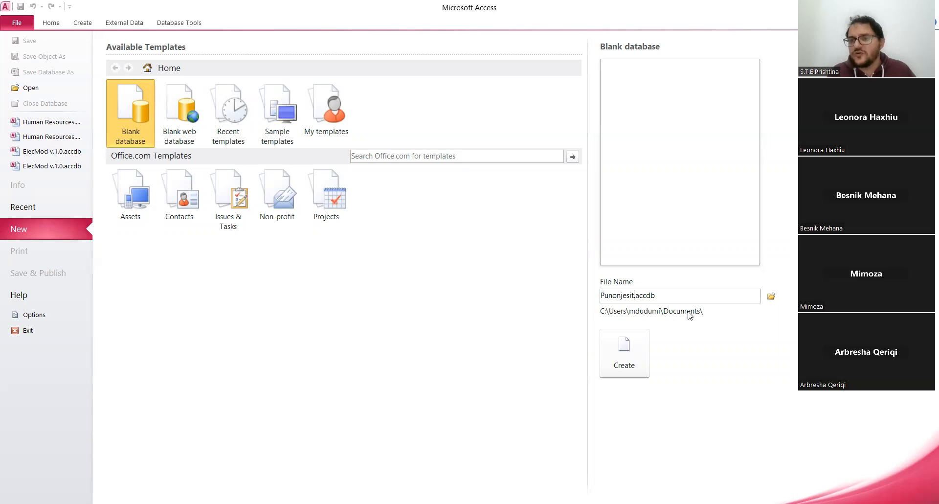
Choose the Desktop as the save location and create the blank database there.
click(771, 296)
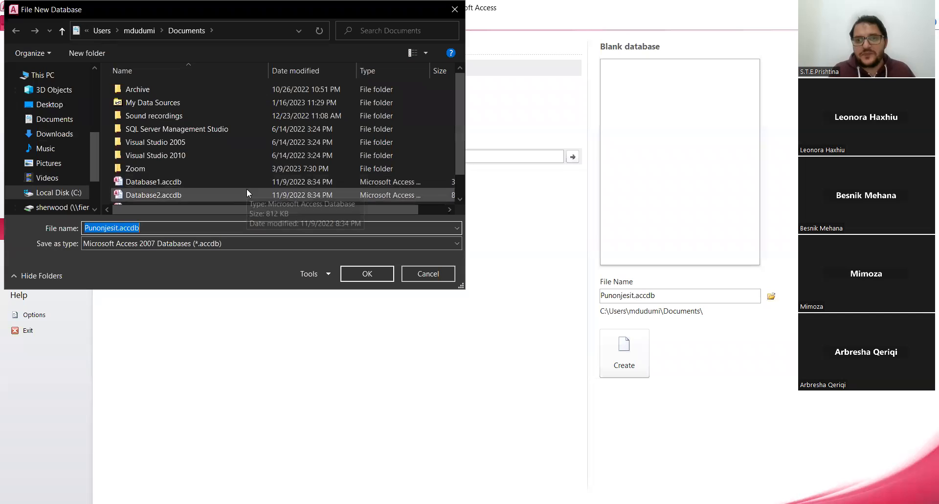
click(42, 110)
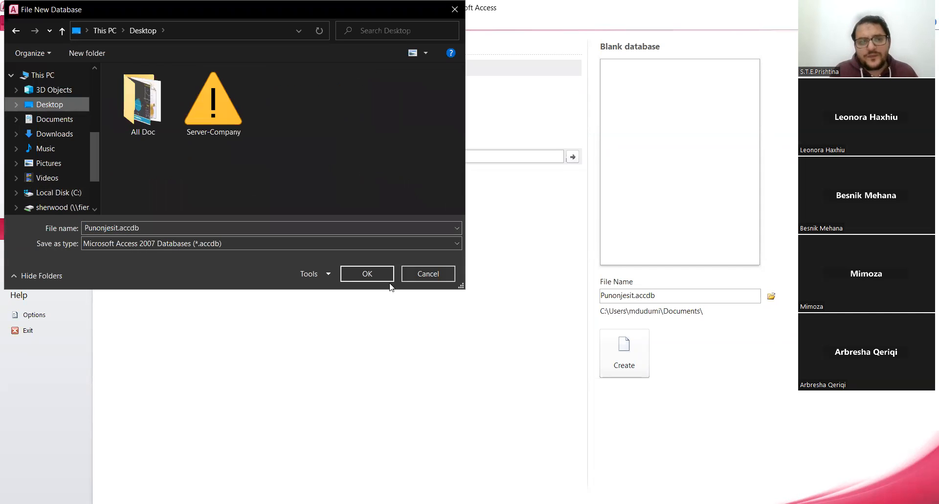
click(366, 273)
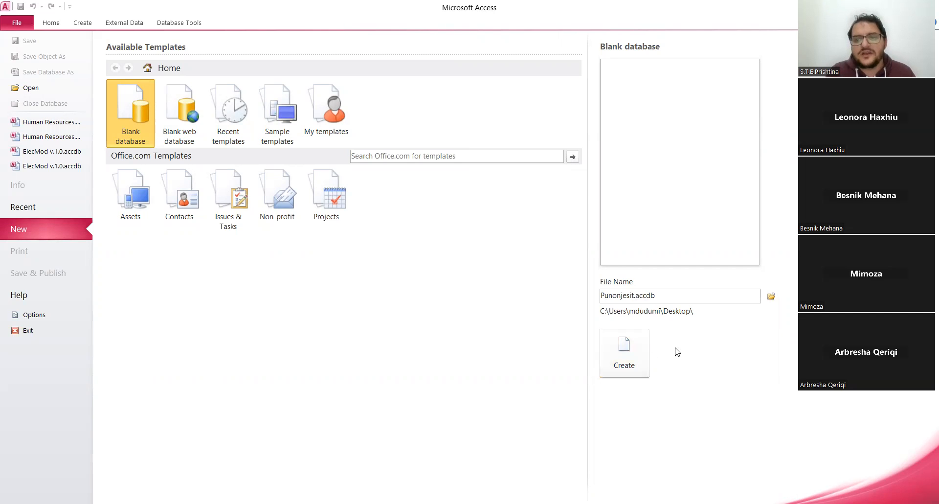
click(620, 349)
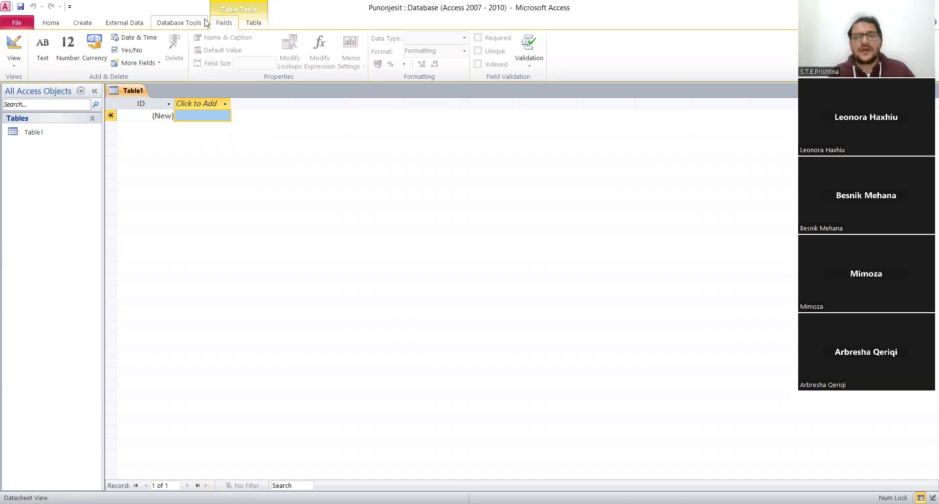
click(82, 23)
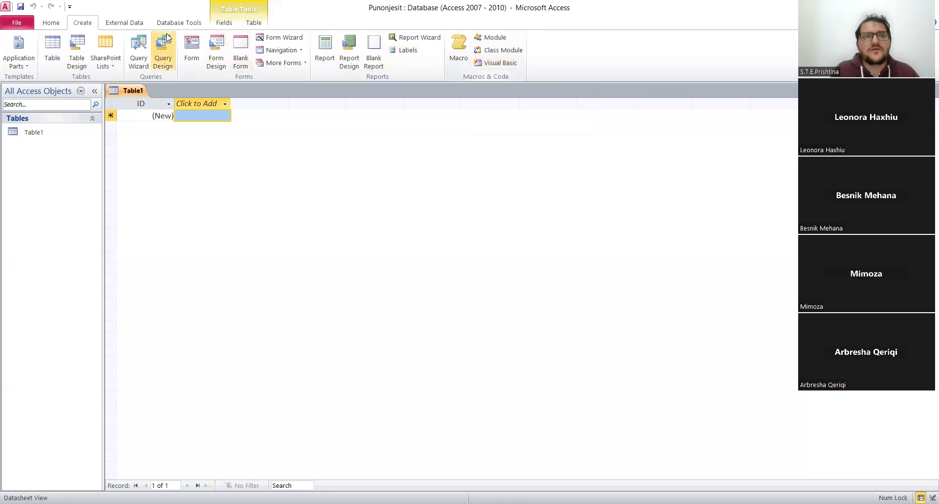
click(137, 27)
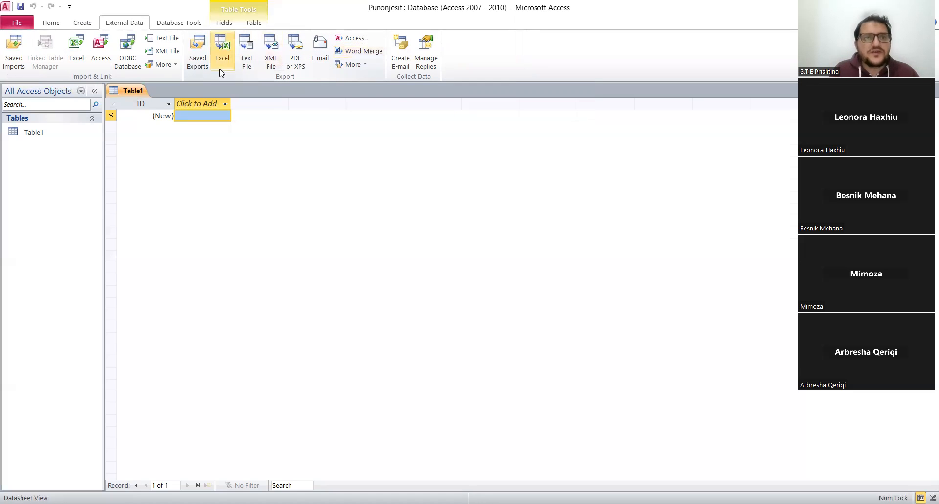
click(182, 23)
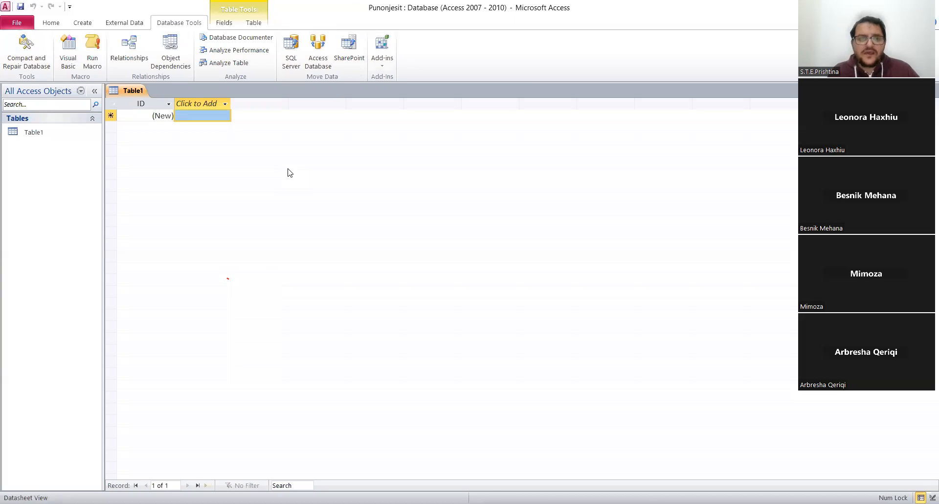
Close the default Table1 without saving it.
right_click(138, 95)
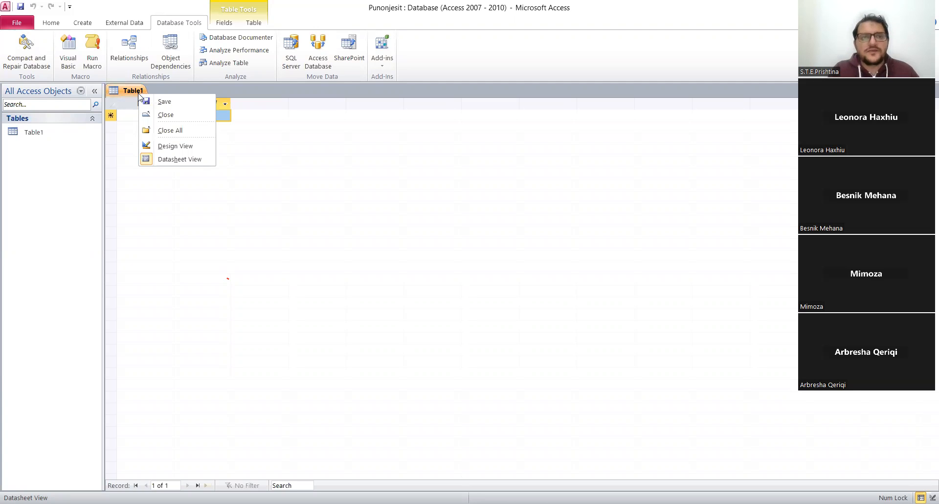
click(165, 115)
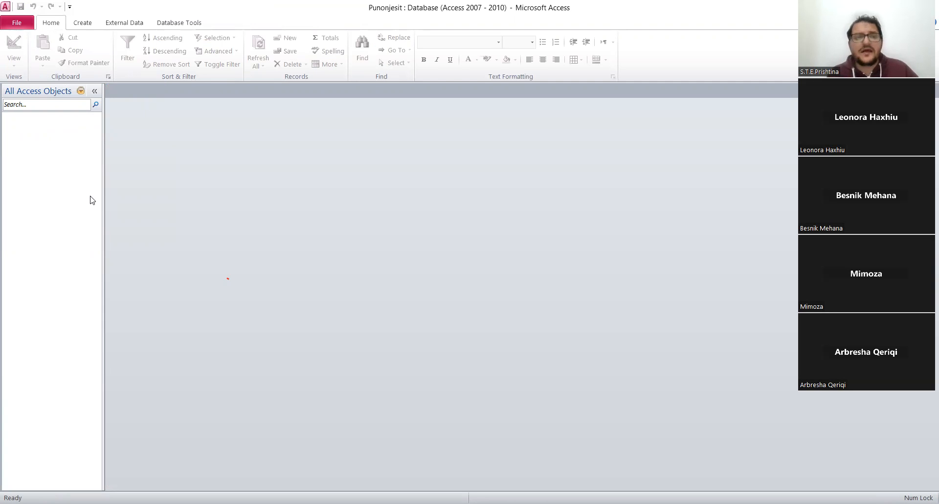
Create a new table saved under the name "Te dhenat" and close it.
click(92, 23)
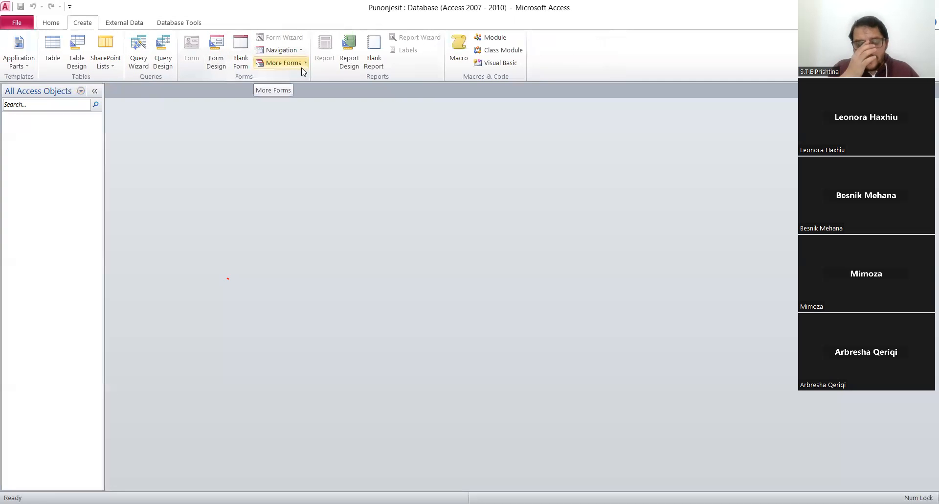
click(60, 53)
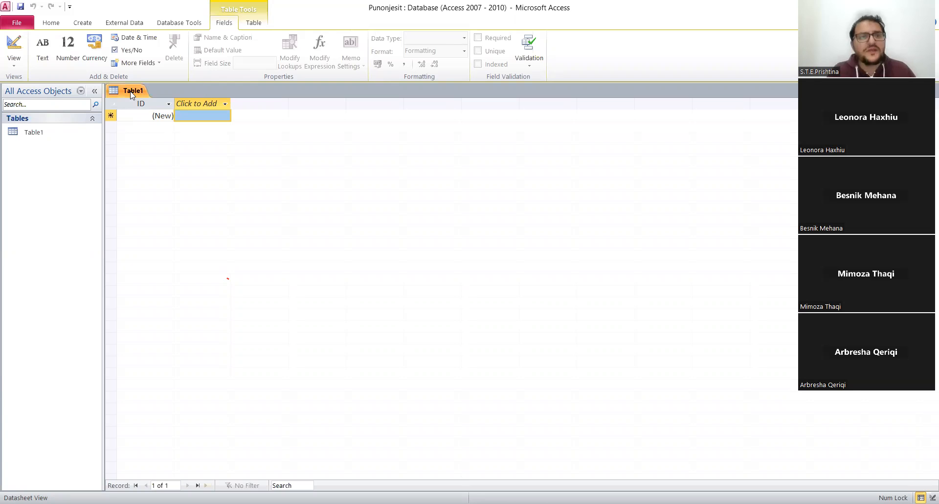
right_click(131, 94)
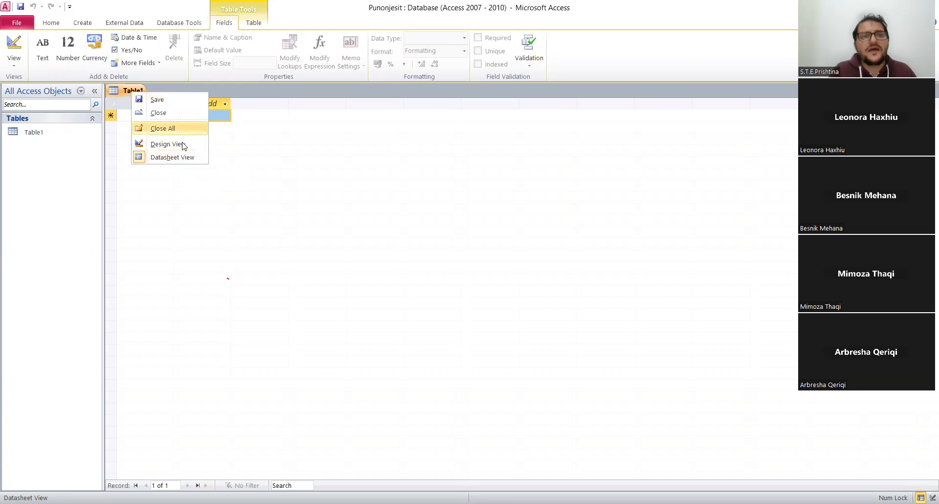
click(162, 102)
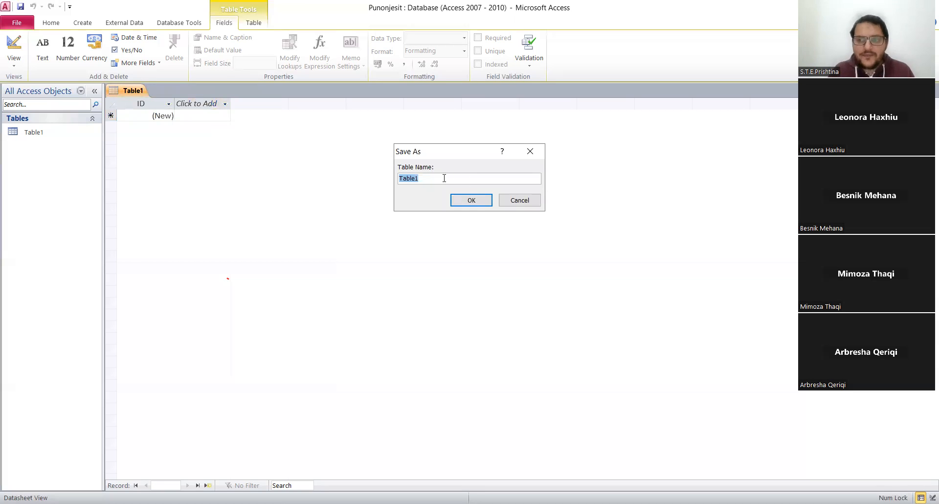
text(Te dhenat)
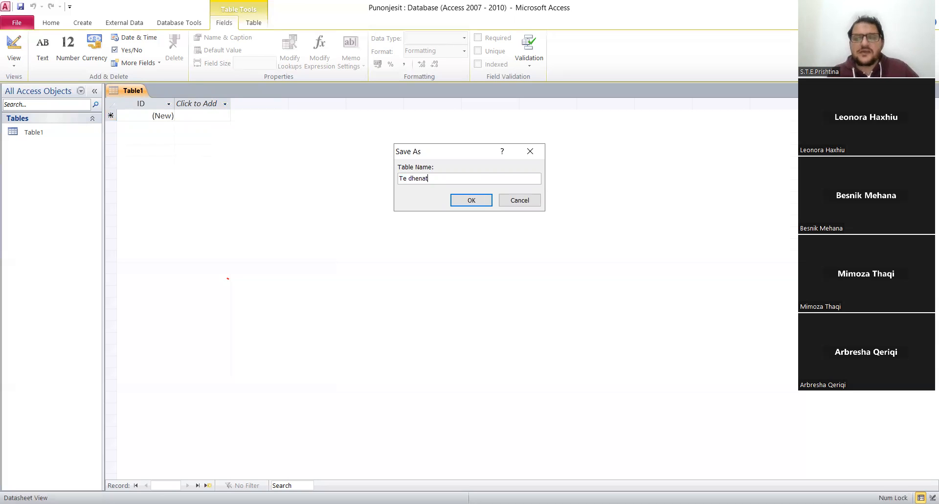
text(?)
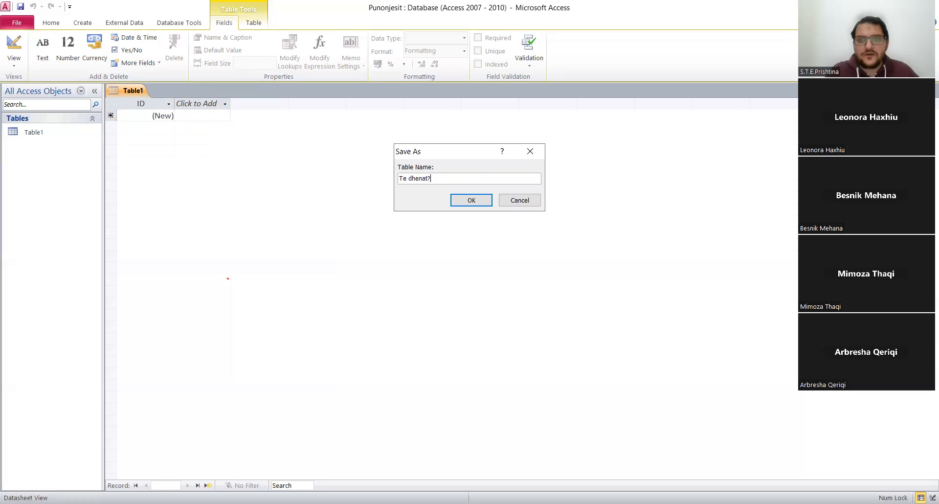
key(BackSpace)
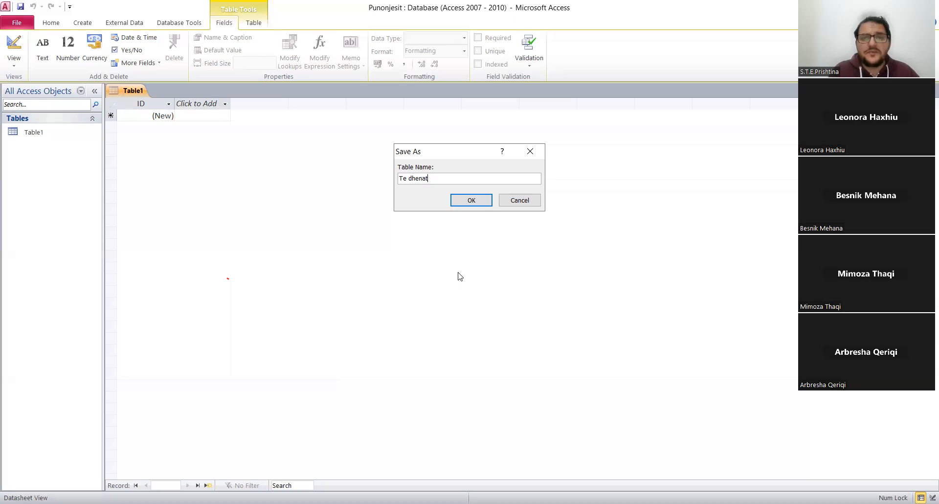
click(466, 200)
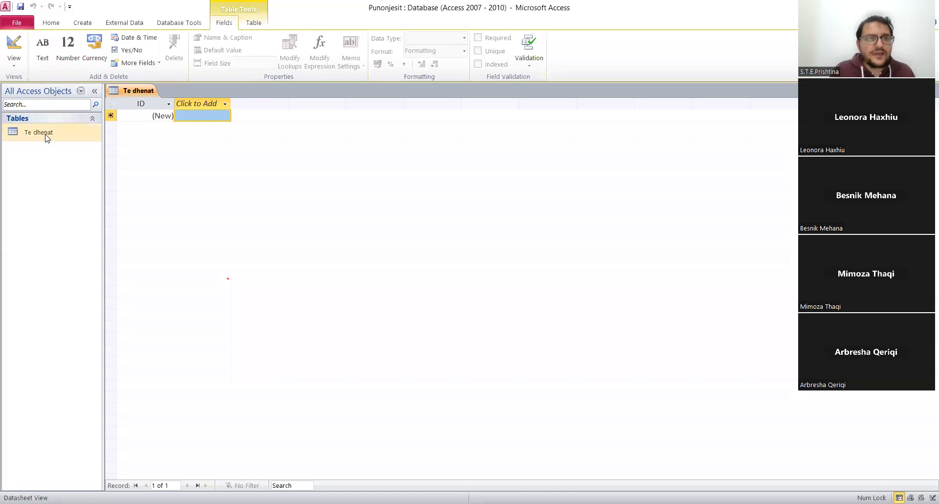
right_click(135, 94)
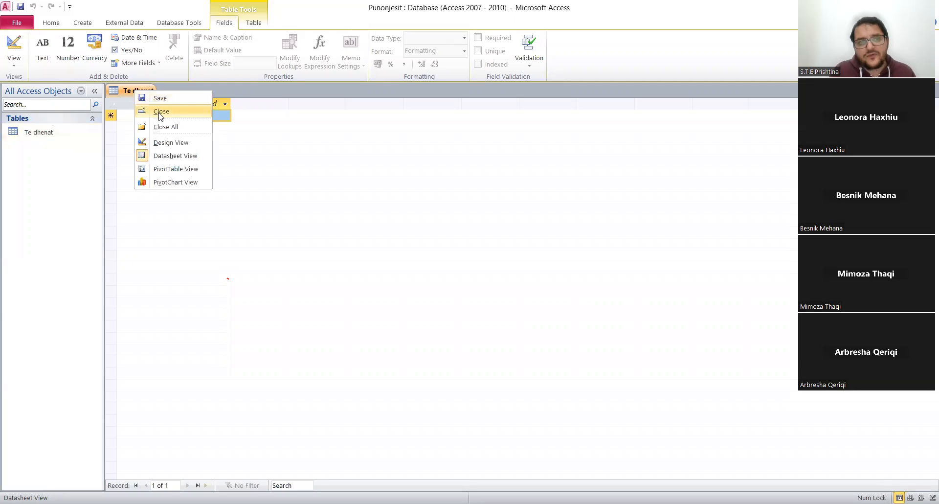
click(160, 116)
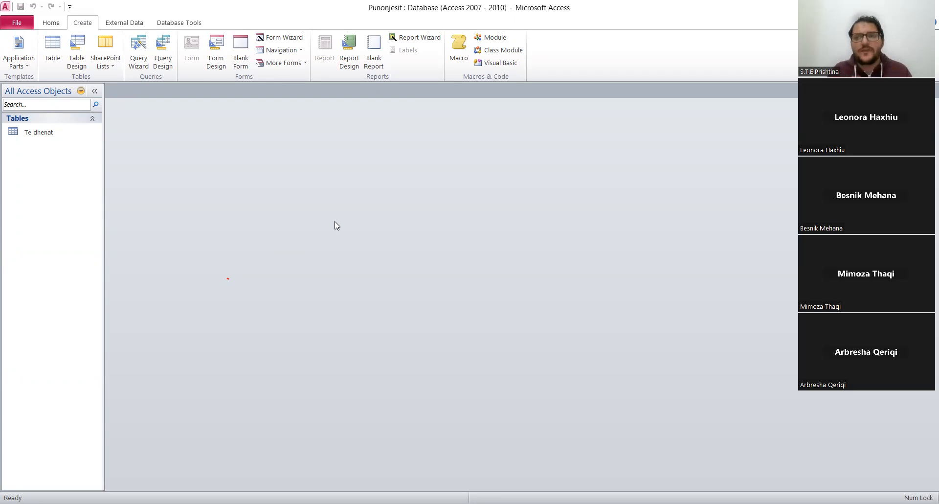
Open the Te dhenat table to view its empty datasheet, and close it again.
double_click(37, 133)
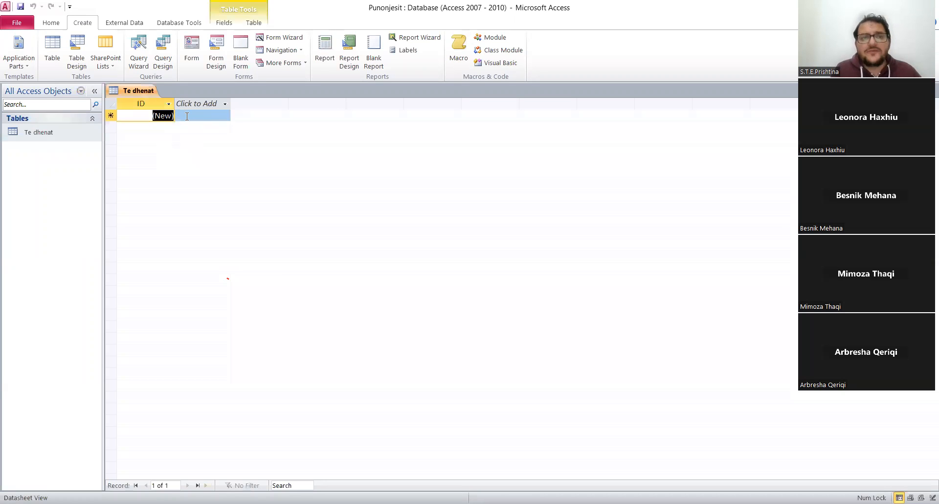
right_click(141, 89)
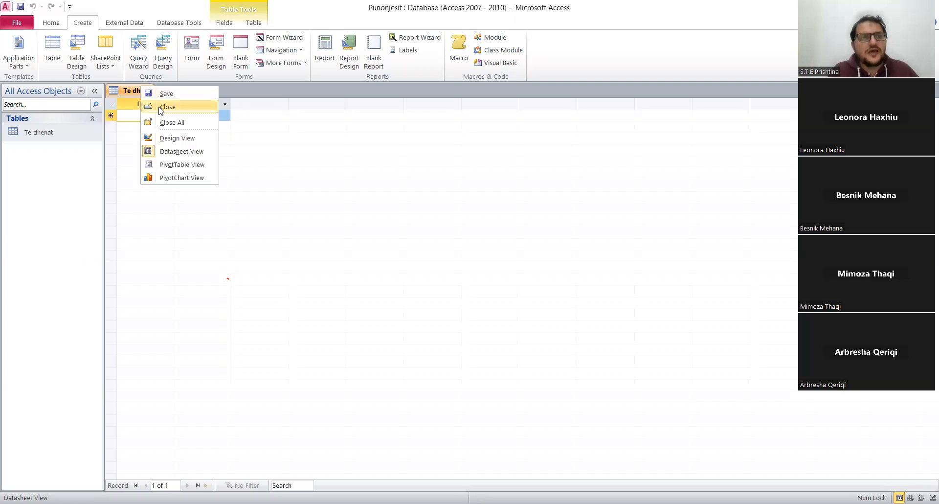
click(161, 107)
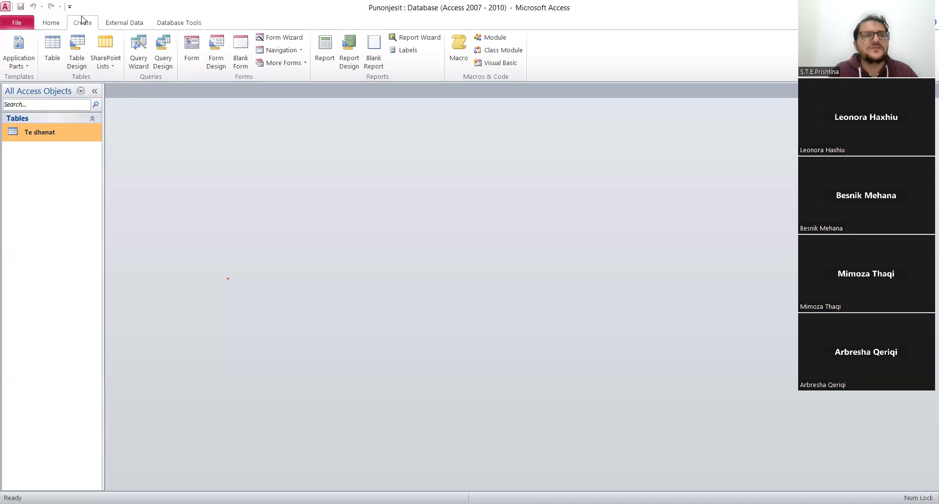
Create another new table, save it under the name "Pagat", and close it.
click(52, 46)
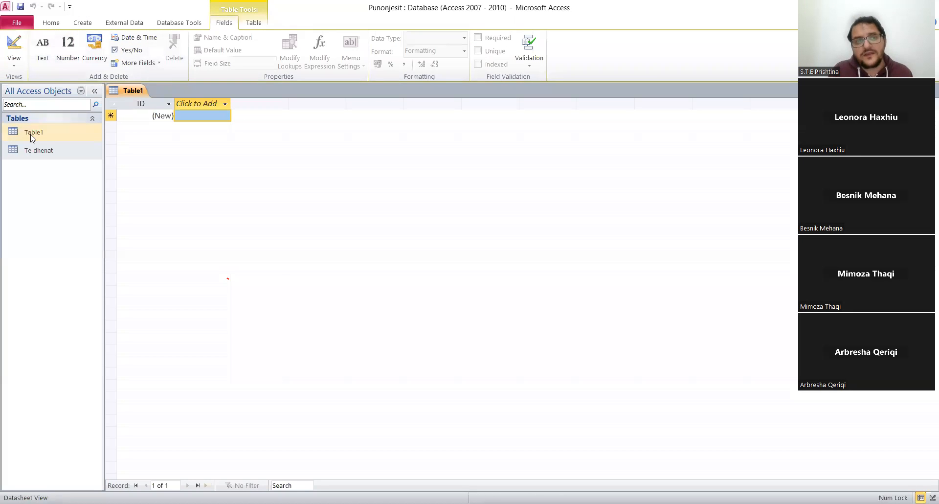
right_click(140, 93)
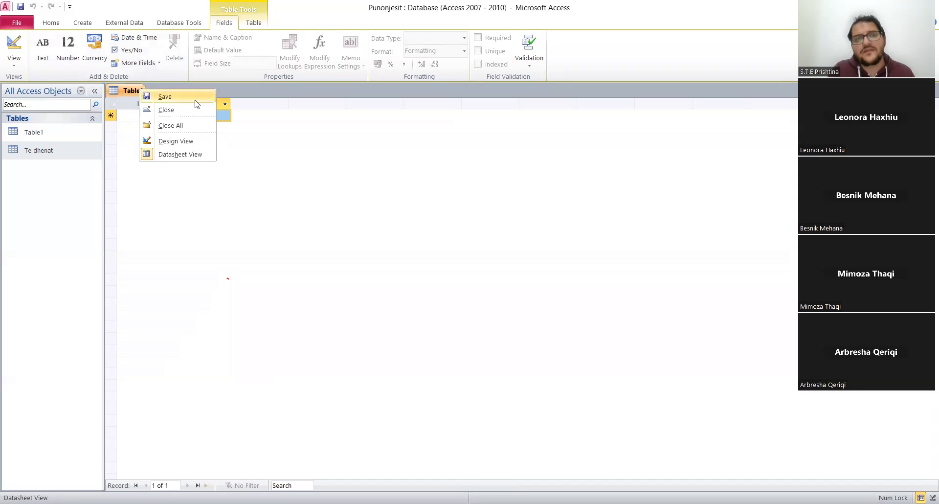
click(193, 98)
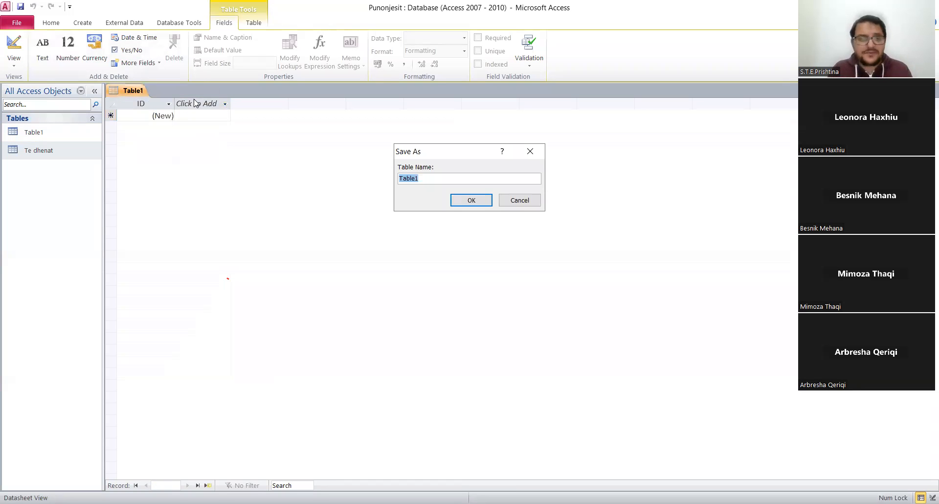
text(Pagat)
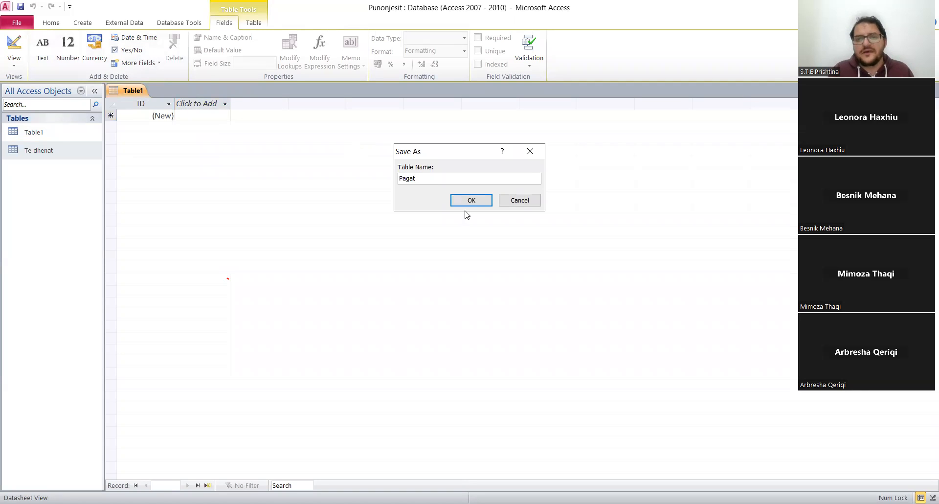
click(472, 200)
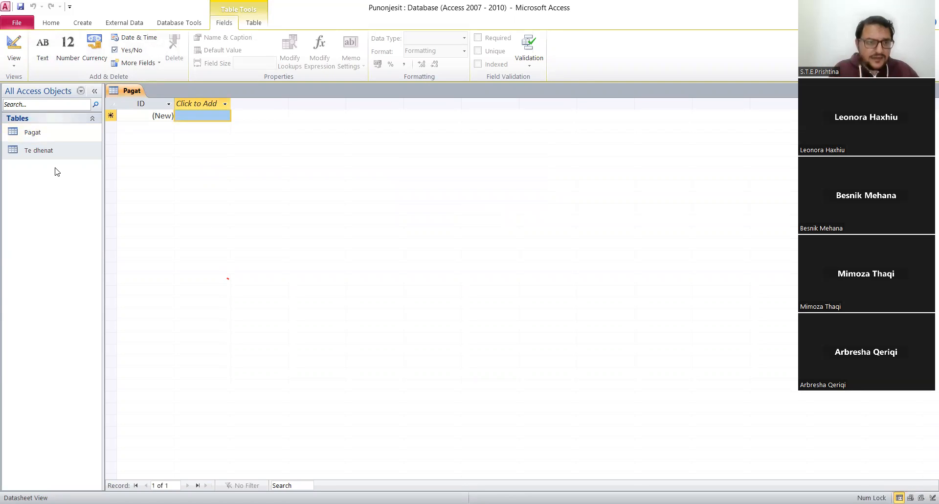
right_click(134, 91)
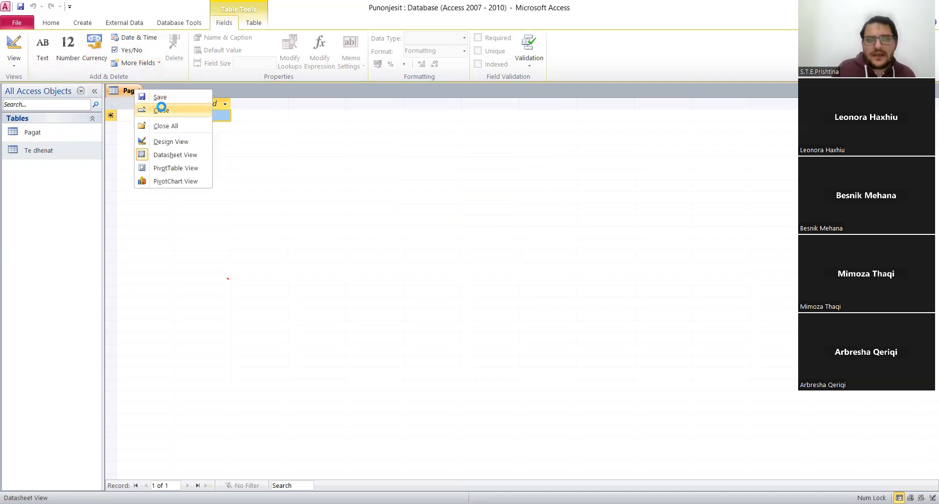
click(161, 108)
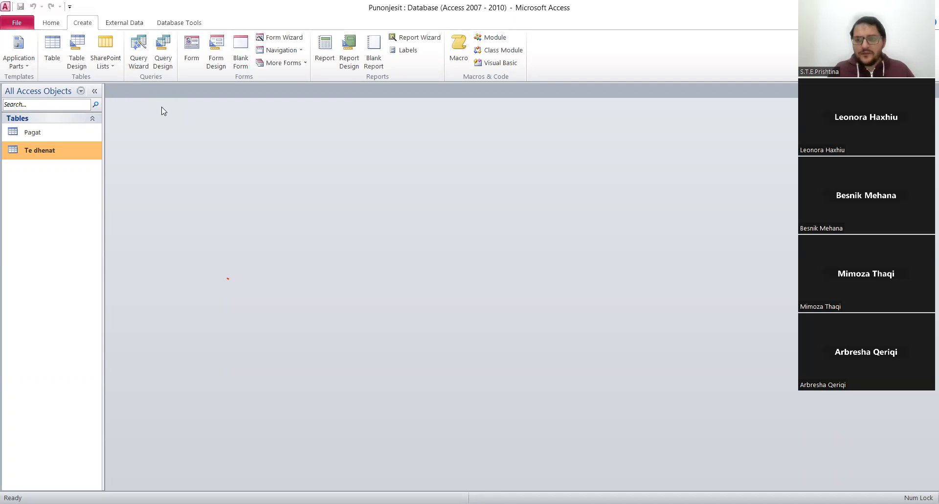
Open the Te dhenat table in Design View and set the ID field's data type to Number.
double_click(45, 150)
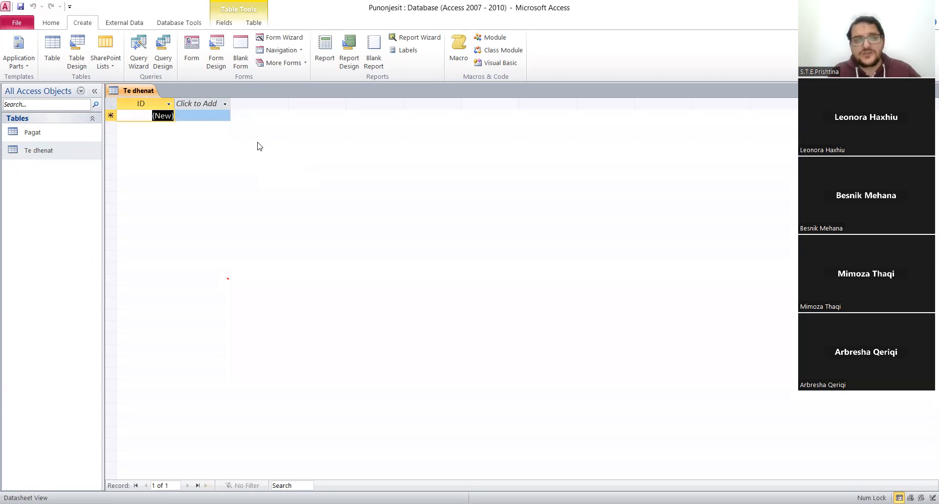
right_click(133, 95)
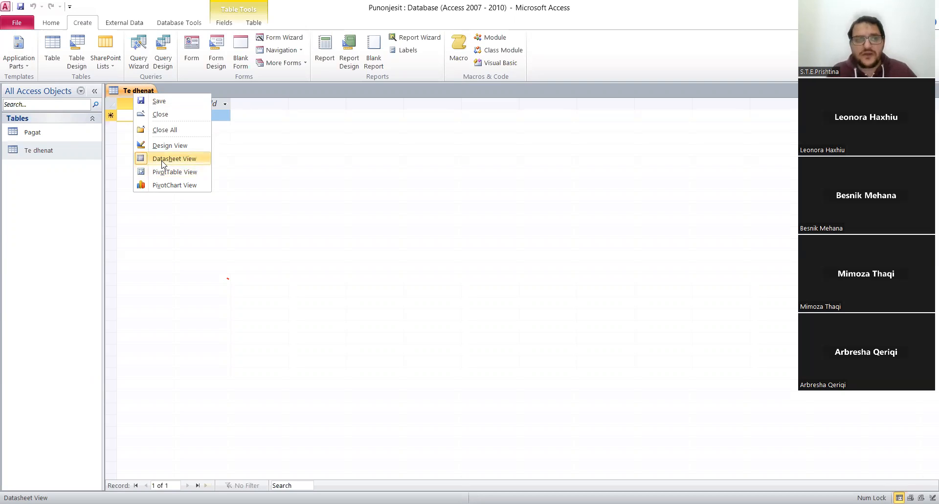
click(185, 148)
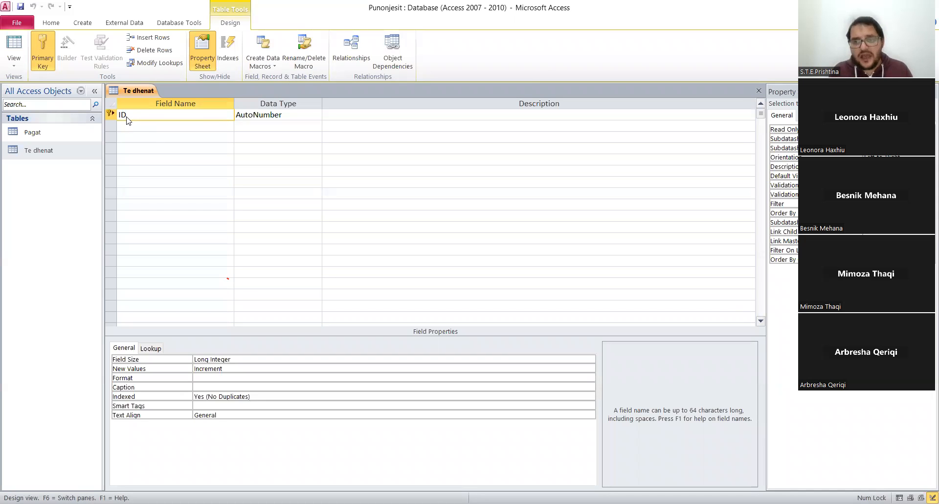
click(287, 114)
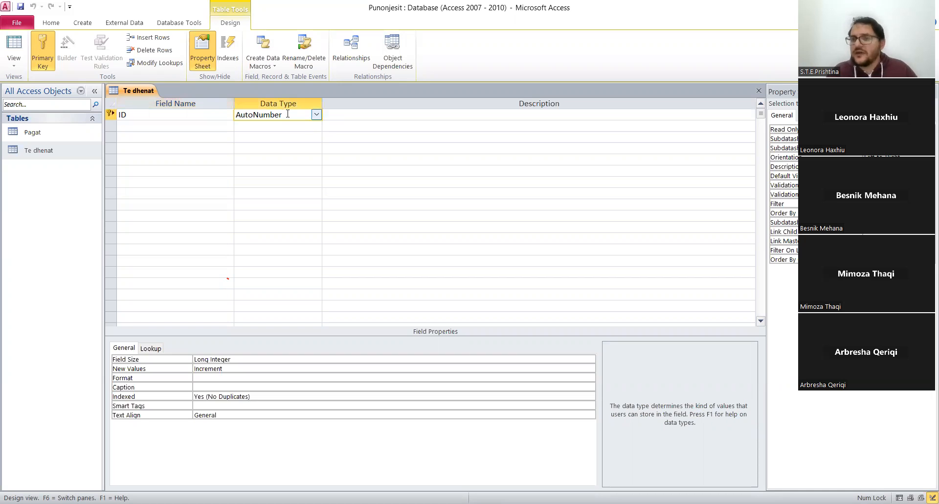
click(317, 115)
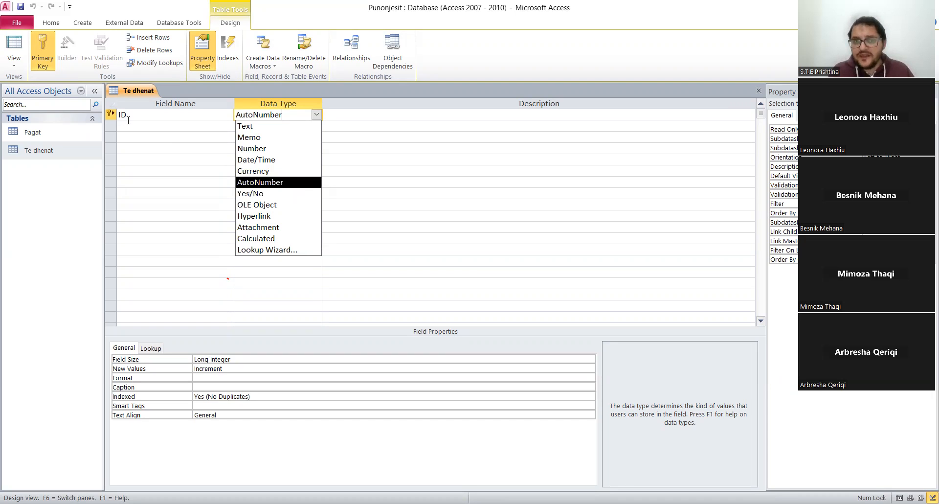
click(264, 149)
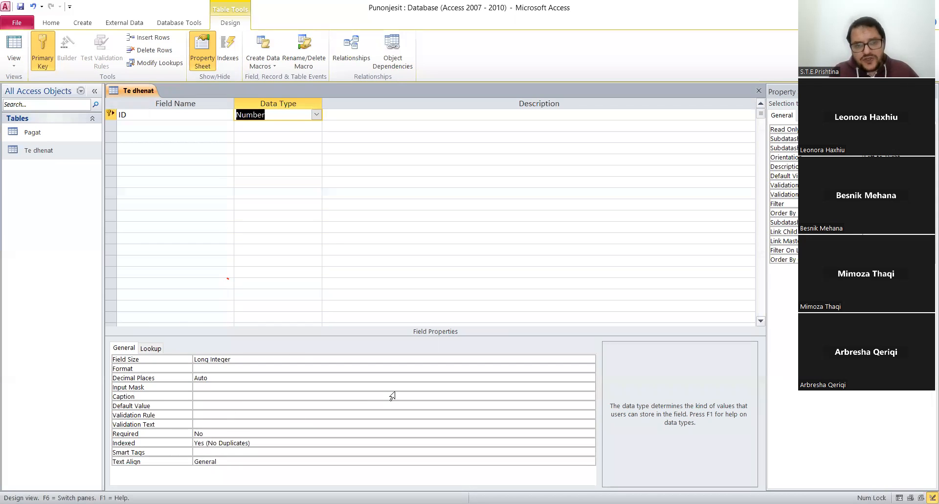
Examine the available Field Size and Format options for the ID field.
click(240, 361)
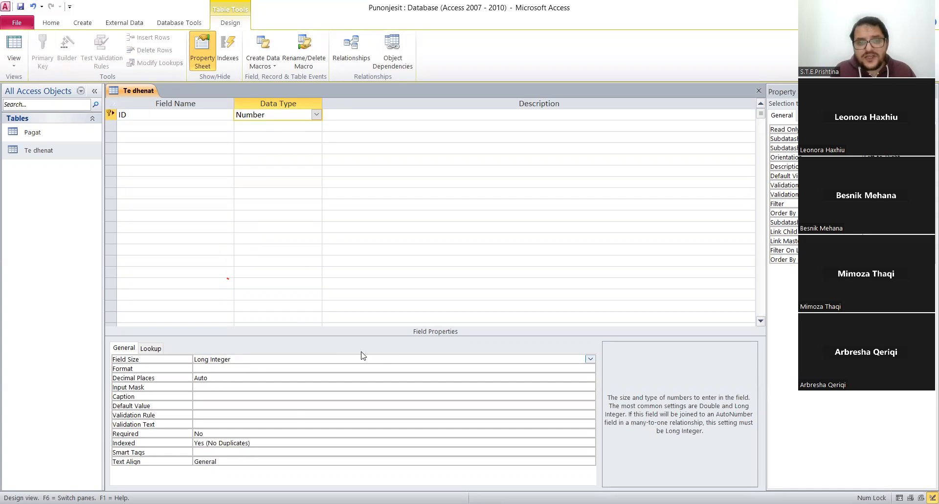
click(589, 361)
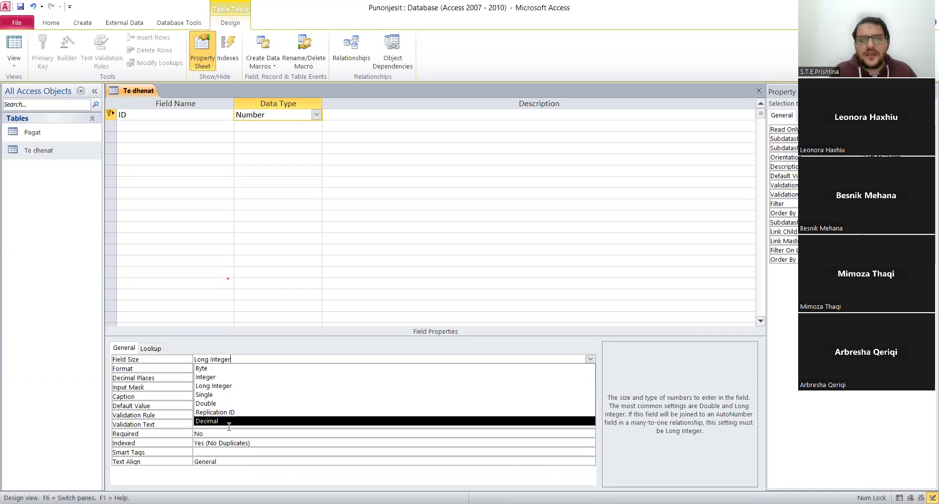
click(163, 373)
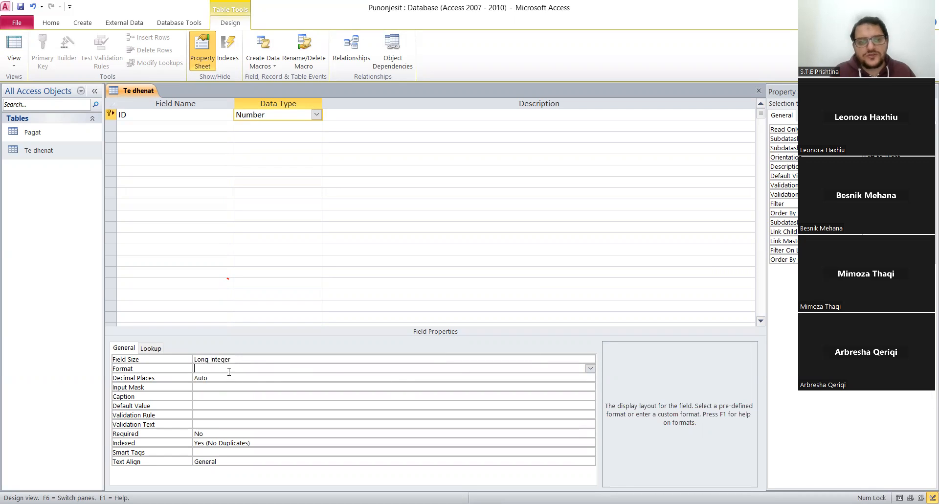
click(590, 367)
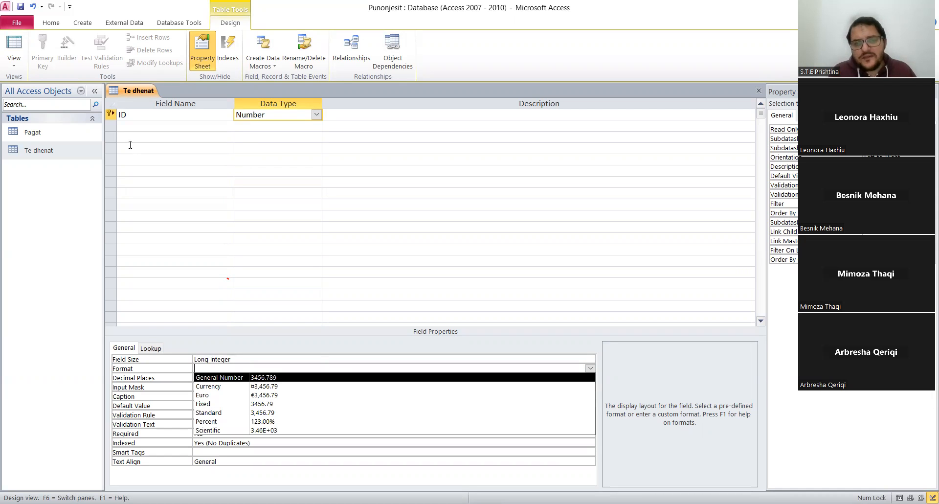
click(244, 359)
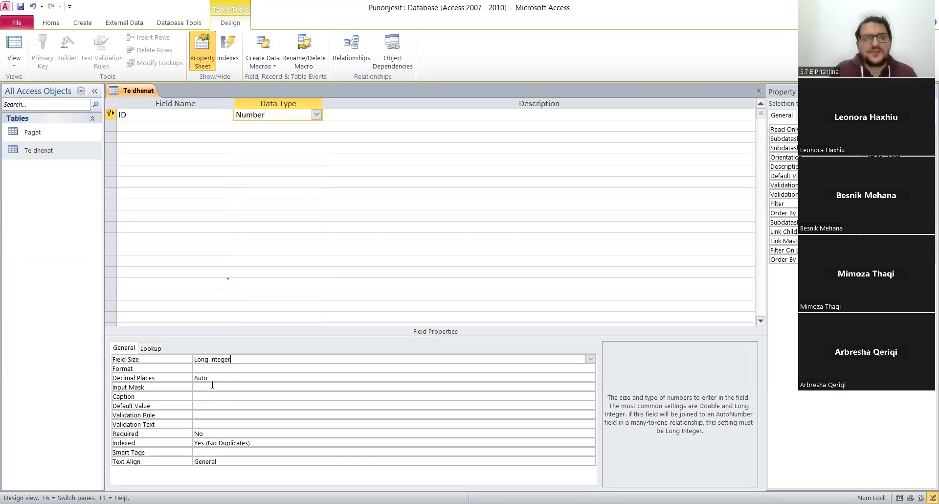
Add the fields Emer and Mbiemer below ID, both with the Text data type, and save the table design.
click(140, 125)
text(Emer)
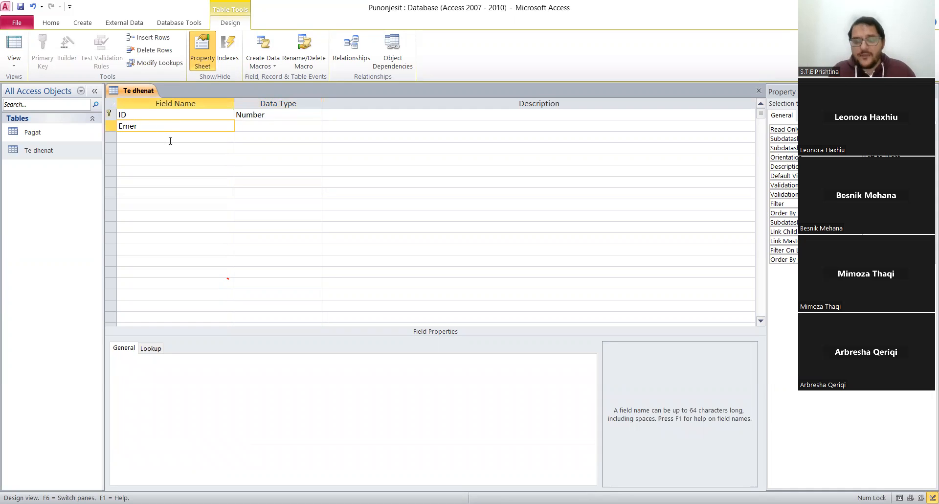
click(269, 126)
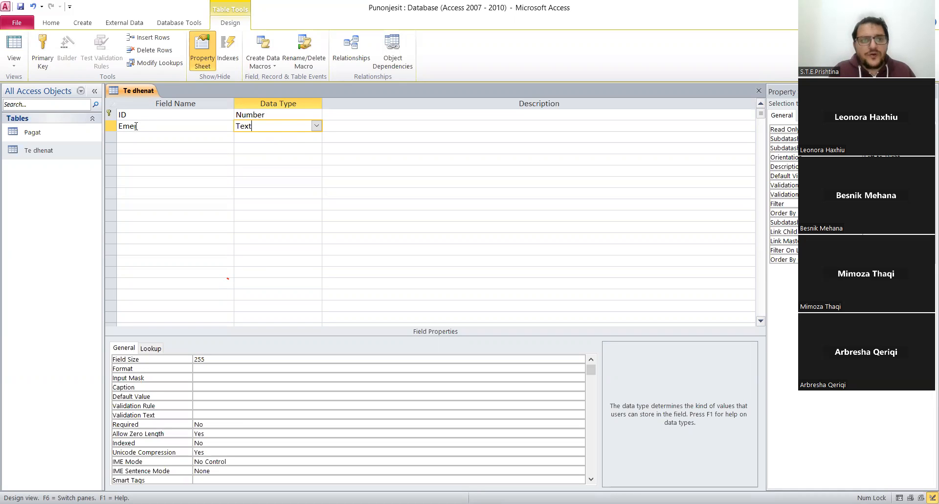
click(175, 138)
text(Mbiemer)
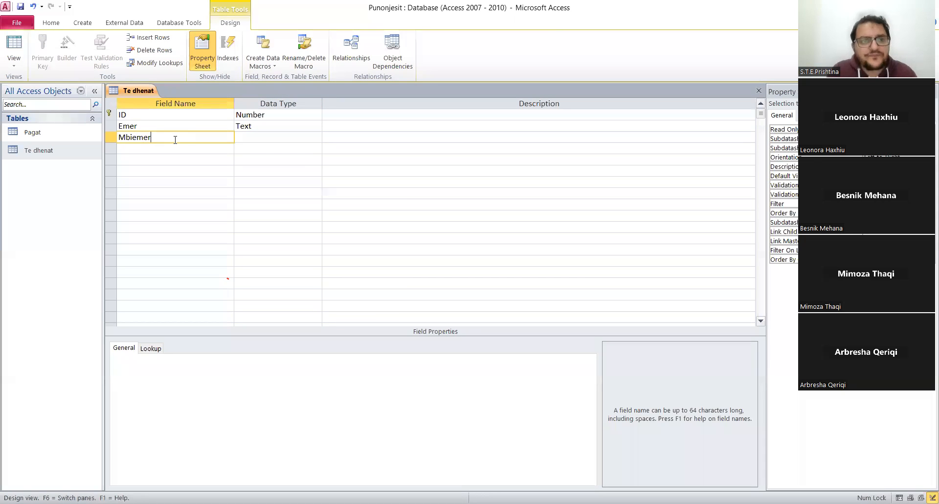
click(238, 136)
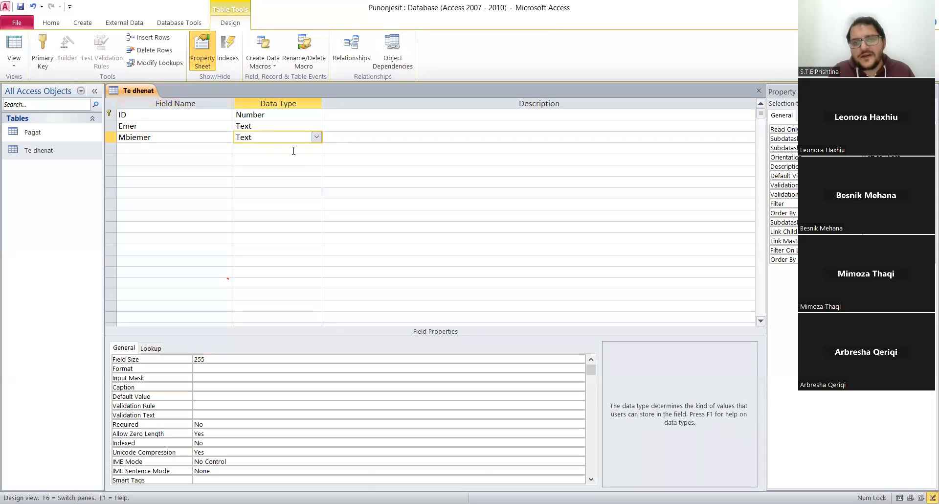
click(316, 139)
click(318, 140)
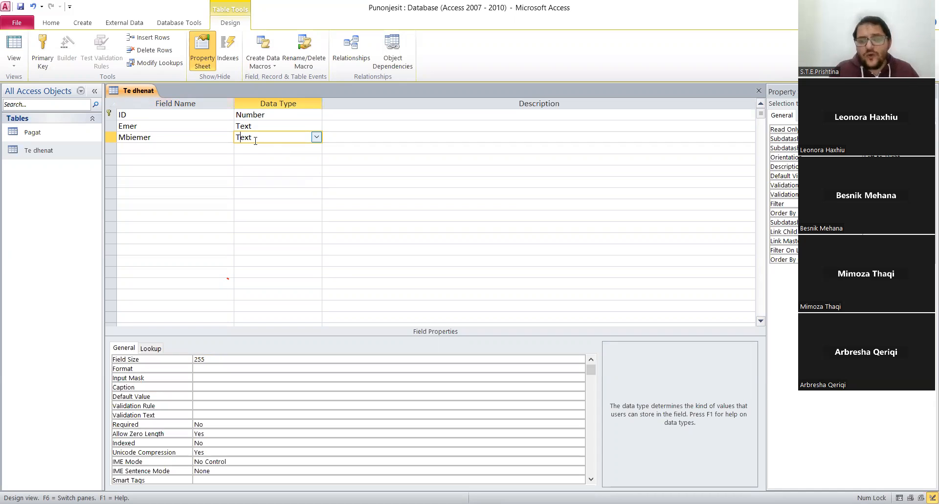
right_click(129, 90)
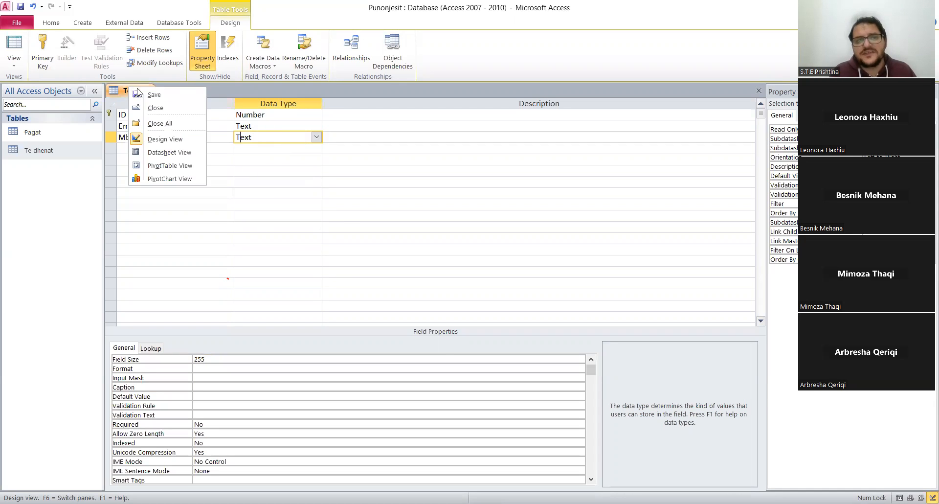
click(144, 94)
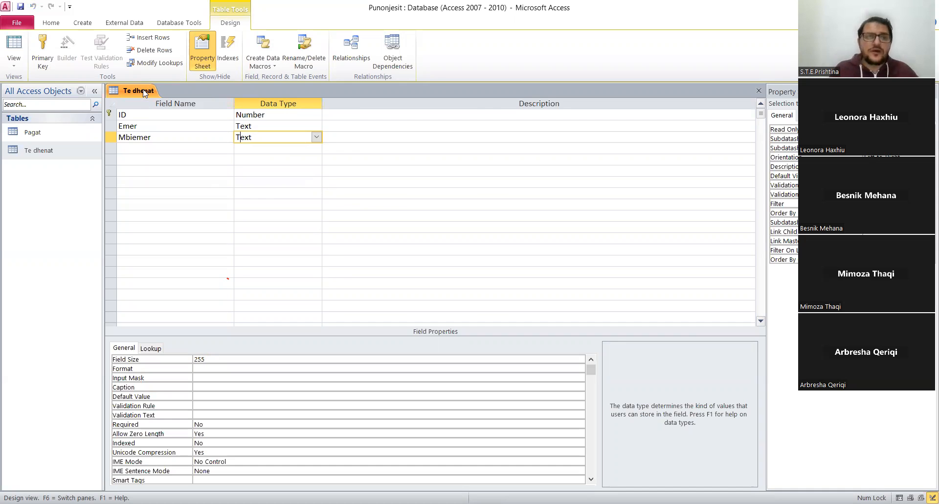
Add a field named "Emer i plote" below Mbiemer and set its data type to Calculated.
click(141, 148)
text(Emer )
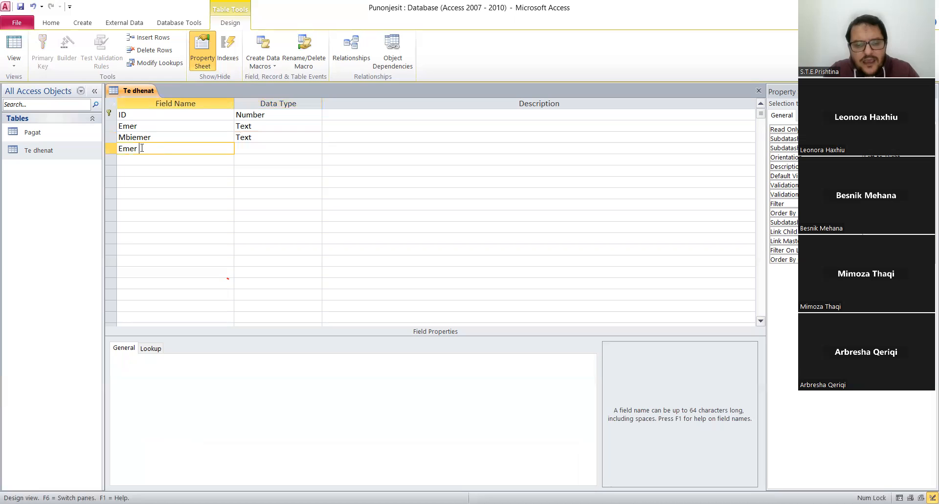
text(i plote)
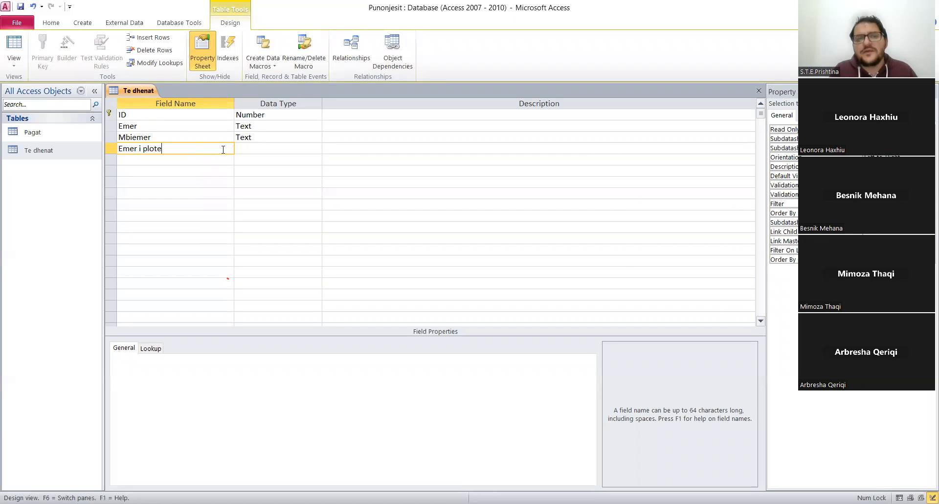
click(243, 150)
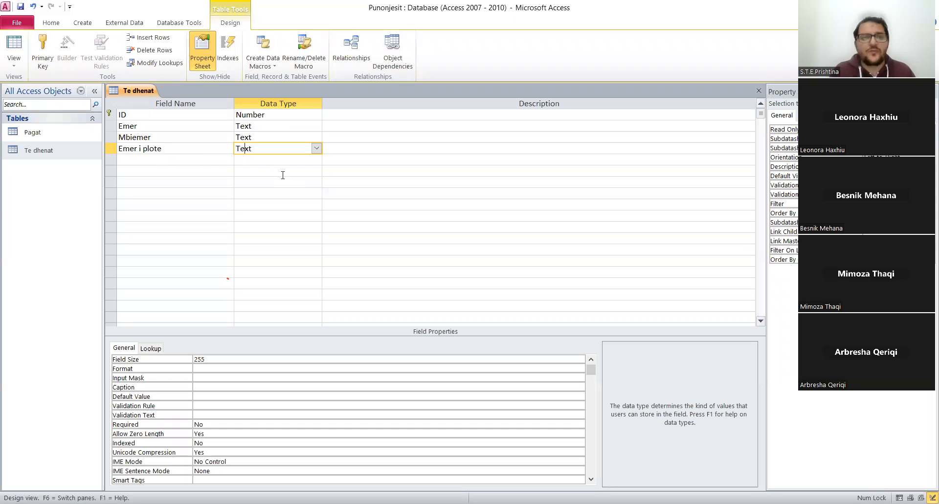
click(189, 138)
click(203, 152)
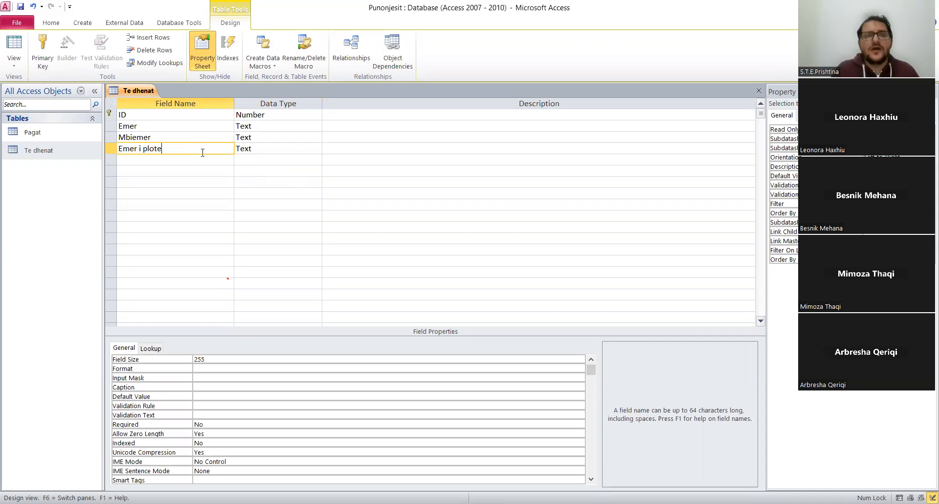
click(293, 150)
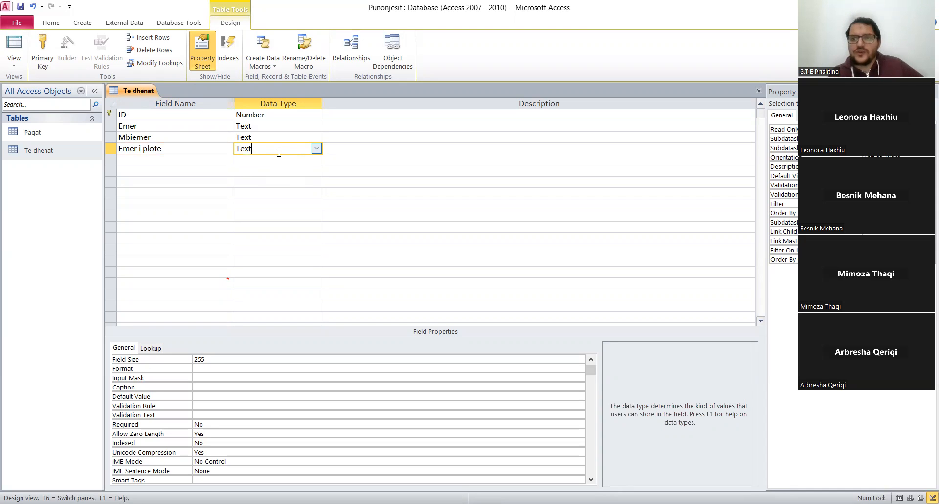
click(317, 148)
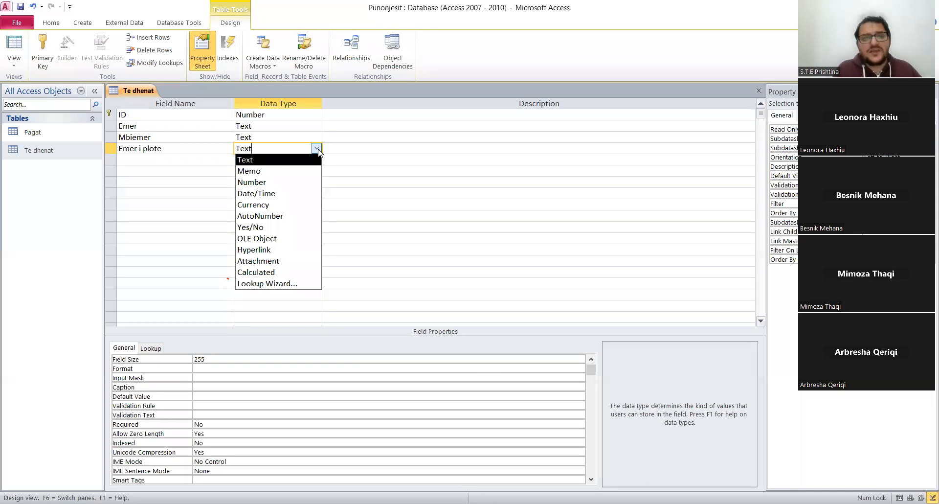
click(265, 275)
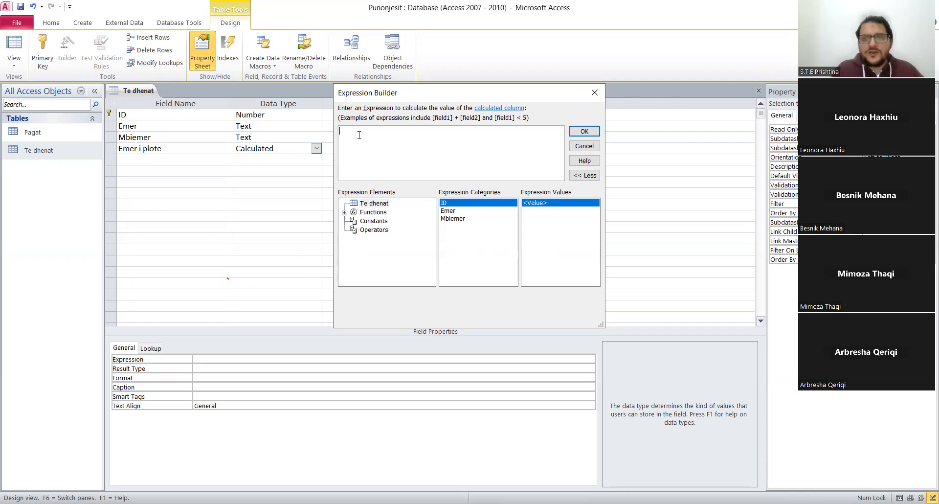
Define the Emer i plote expression as [Emer] & " " & [Mbiemer] and save the table design.
click(457, 220)
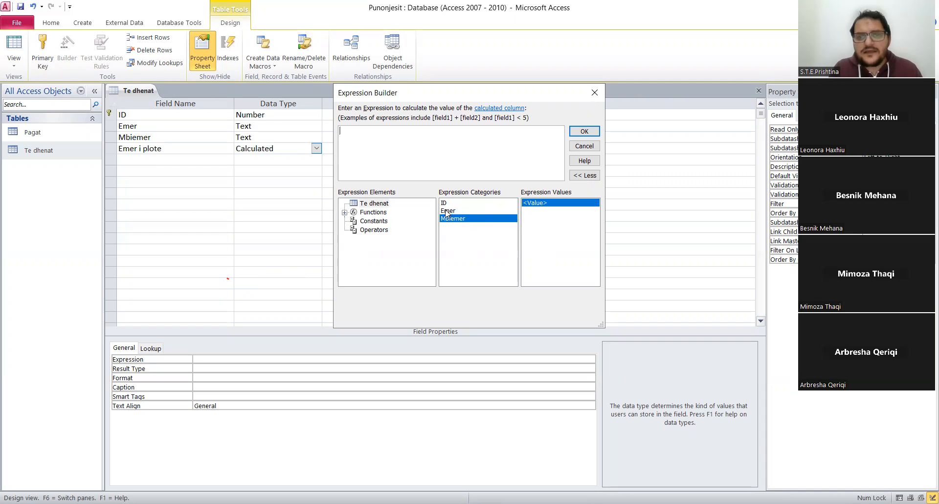
click(446, 212)
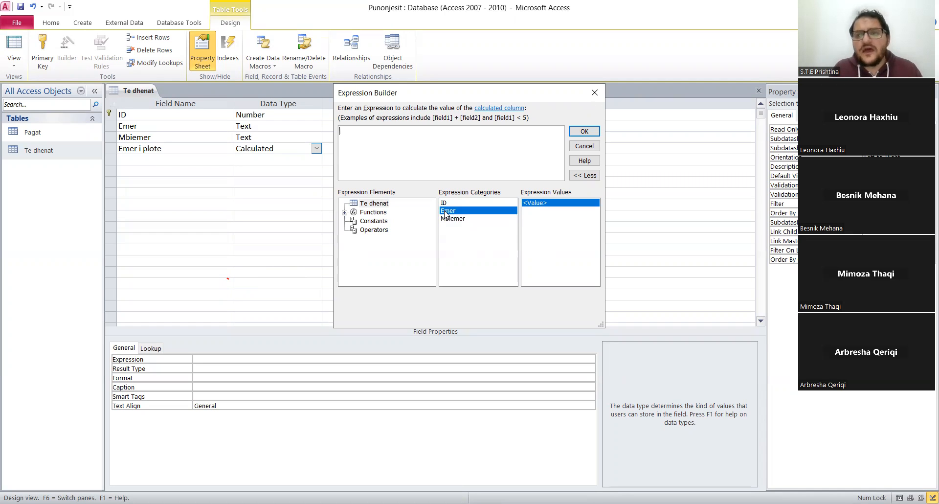
double_click(446, 212)
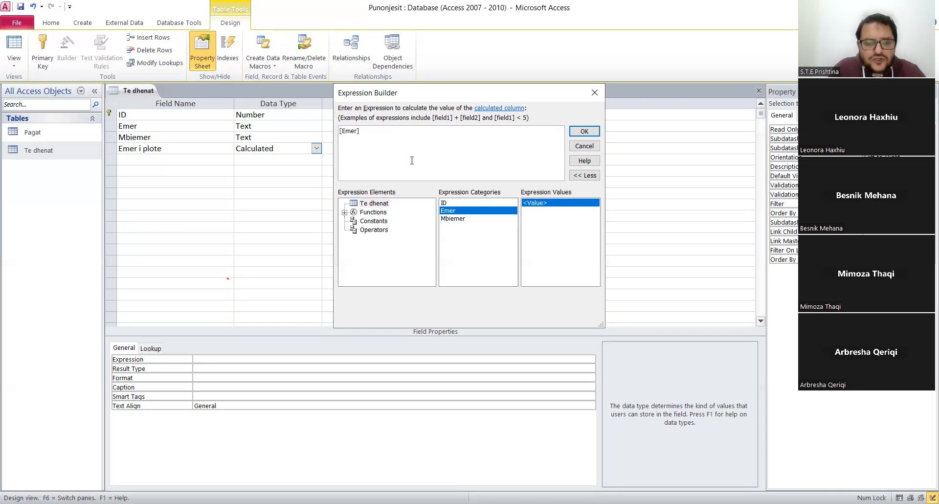
text(&)
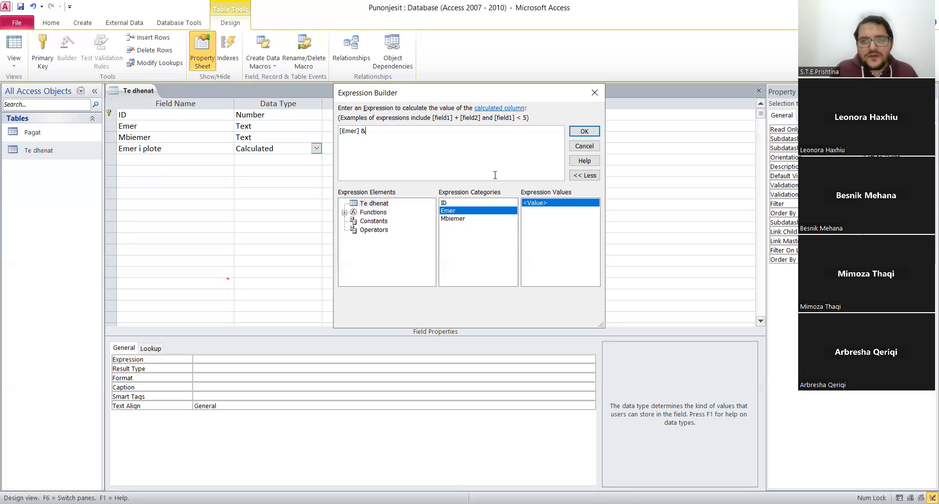
double_click(454, 218)
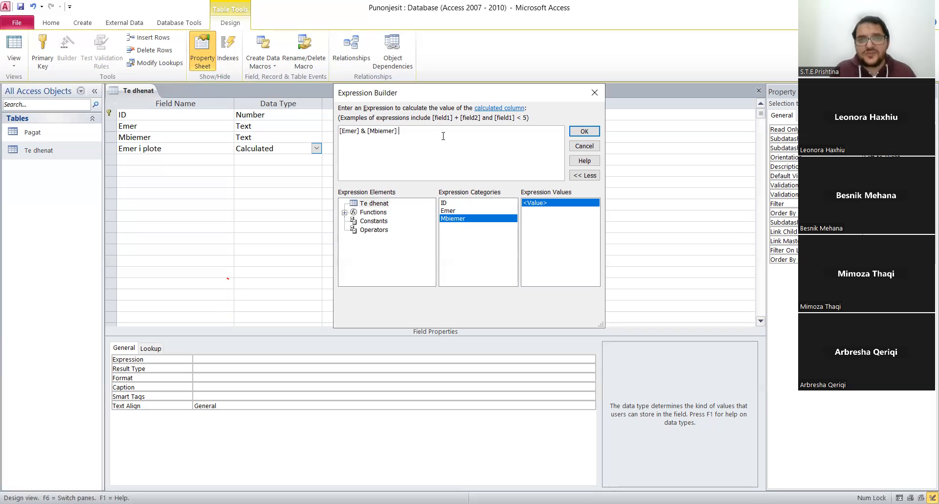
click(367, 132)
text(" ")
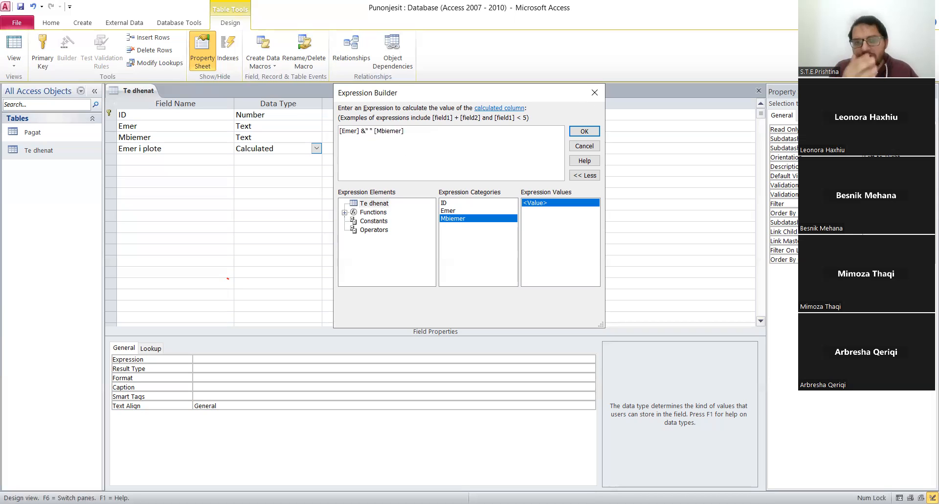
text(&)
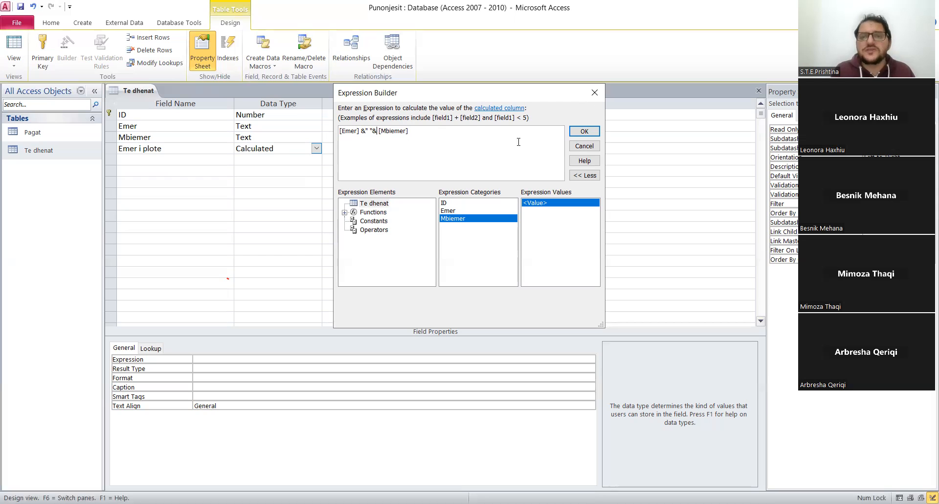
click(583, 132)
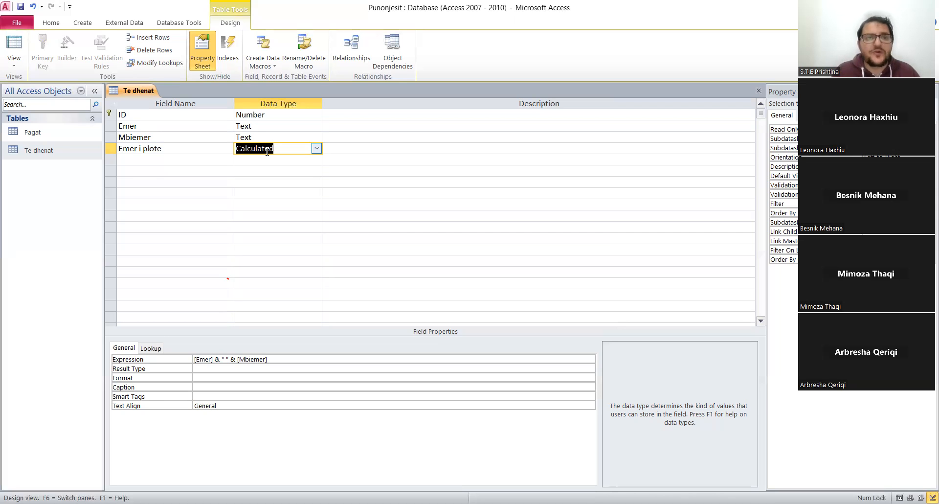
right_click(131, 89)
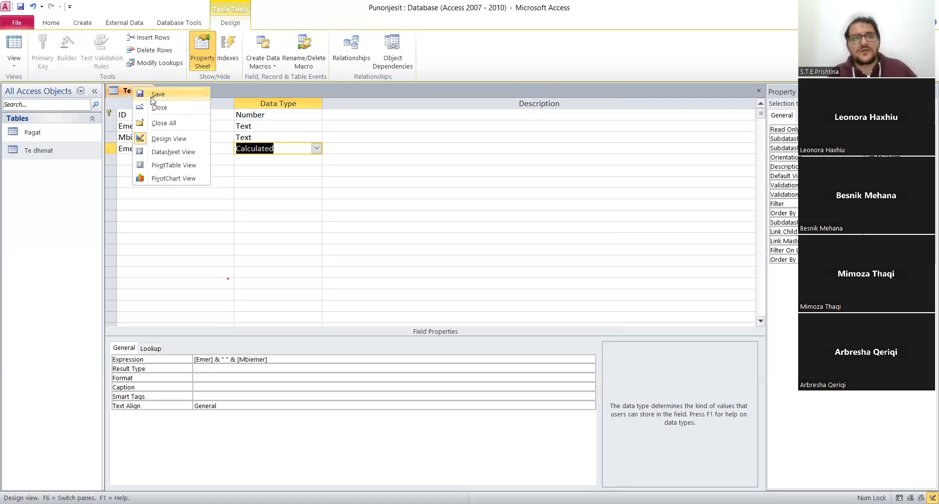
click(156, 94)
Add a field named Datelindja below Emer i plote and set its data type to Date/Time.
click(156, 160)
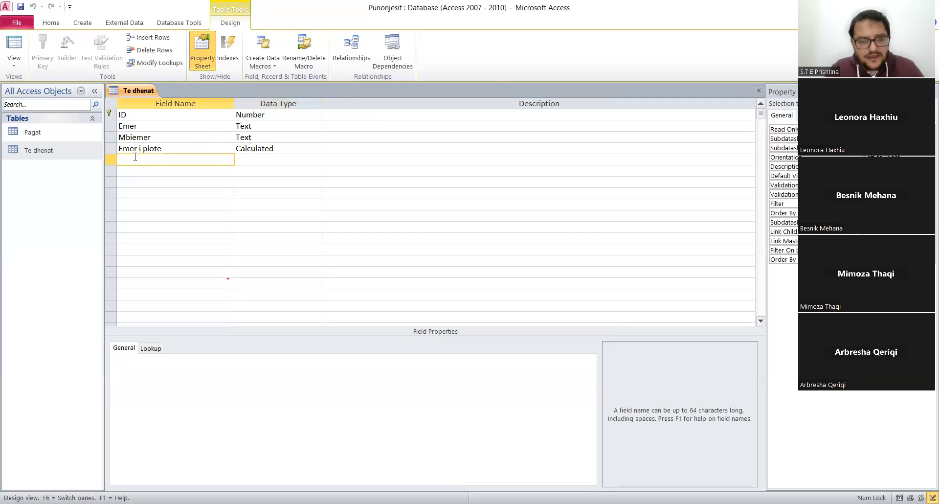
text(Datelindja)
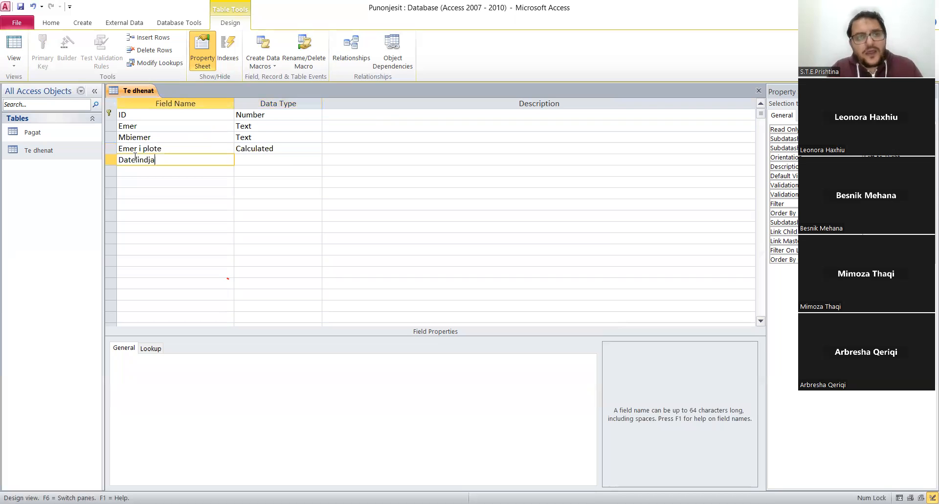
click(143, 178)
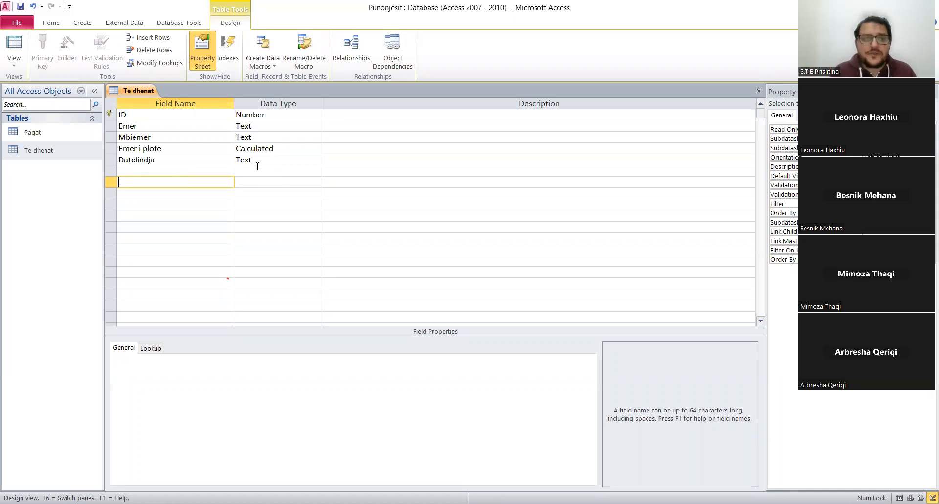
click(288, 160)
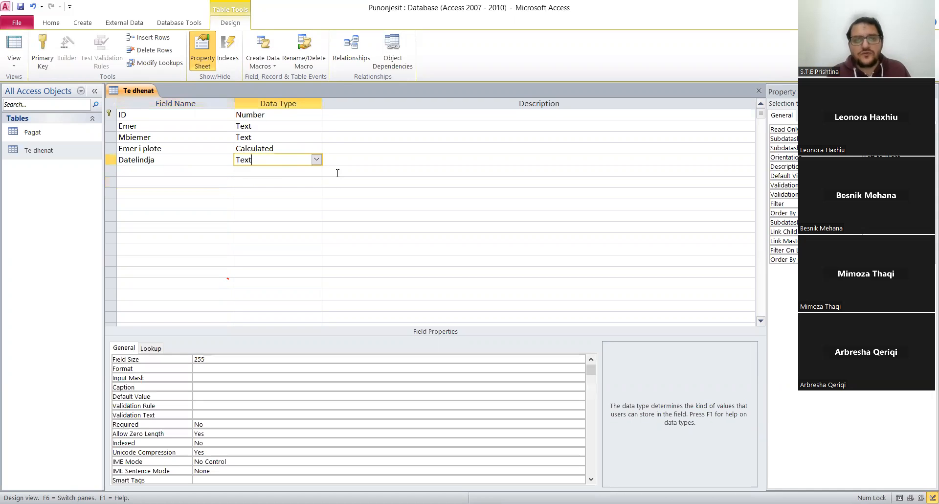
click(316, 160)
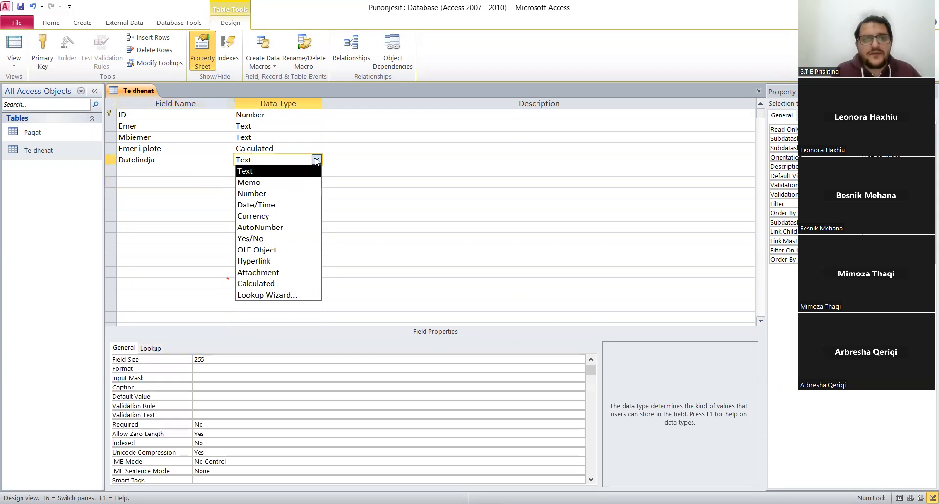
click(273, 208)
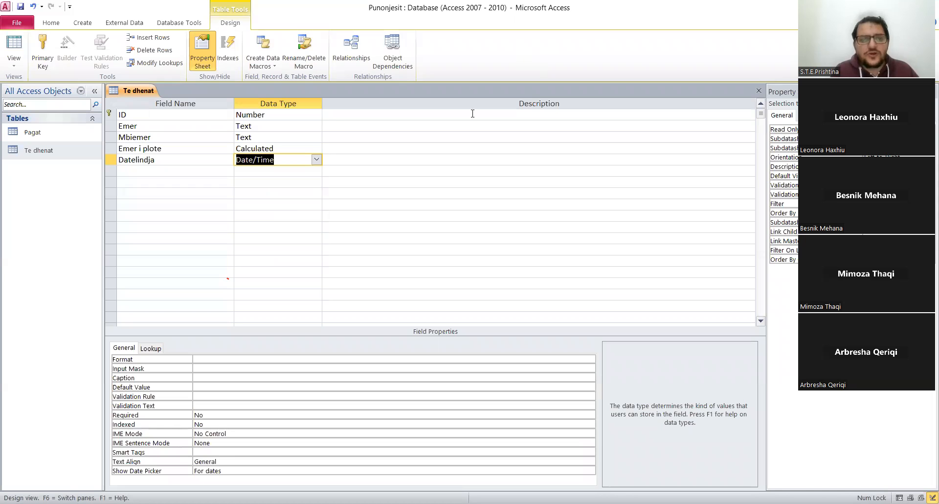
Set the Datelindja field's display format to Medium Date.
click(258, 358)
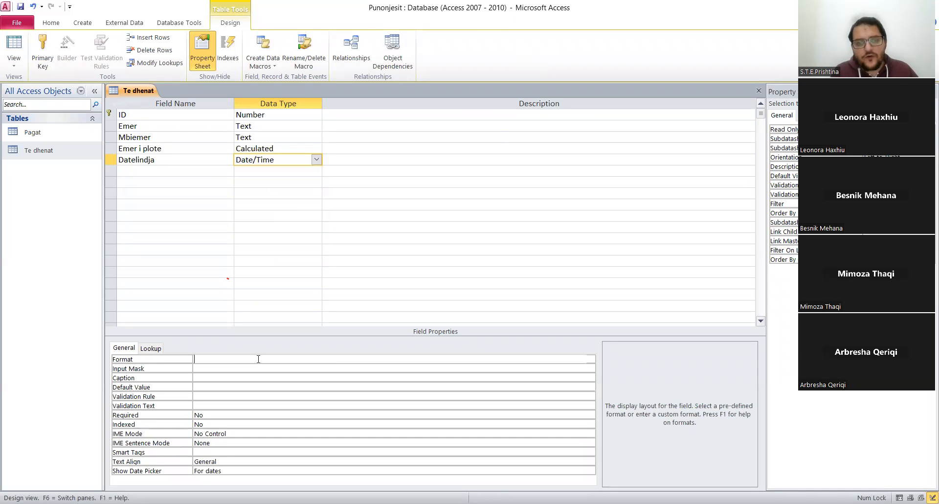
click(590, 359)
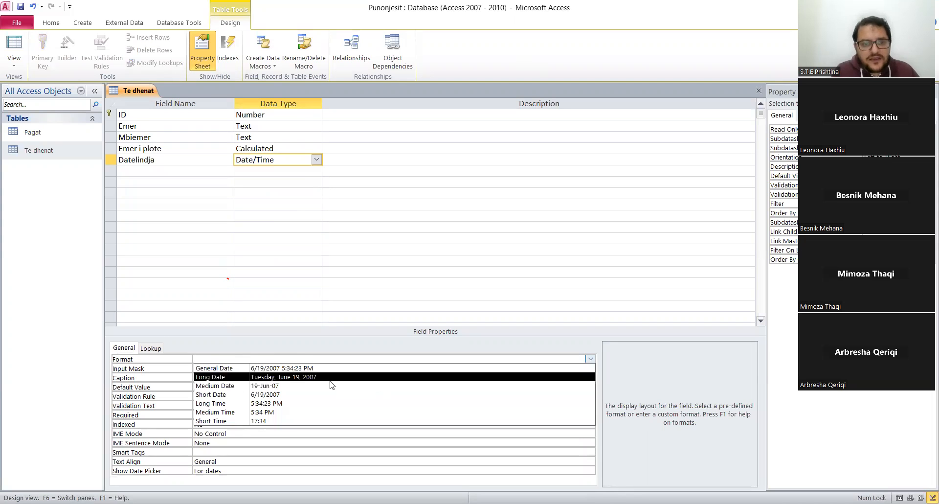
click(296, 386)
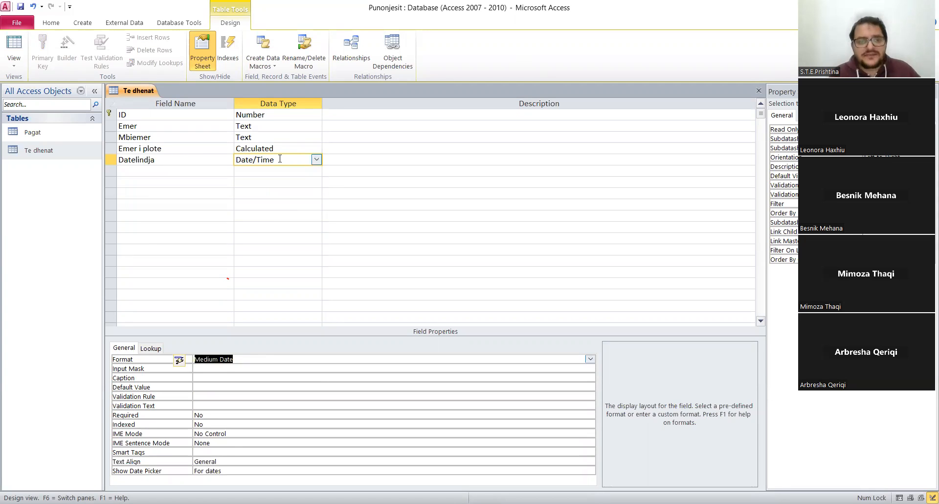
click(280, 369)
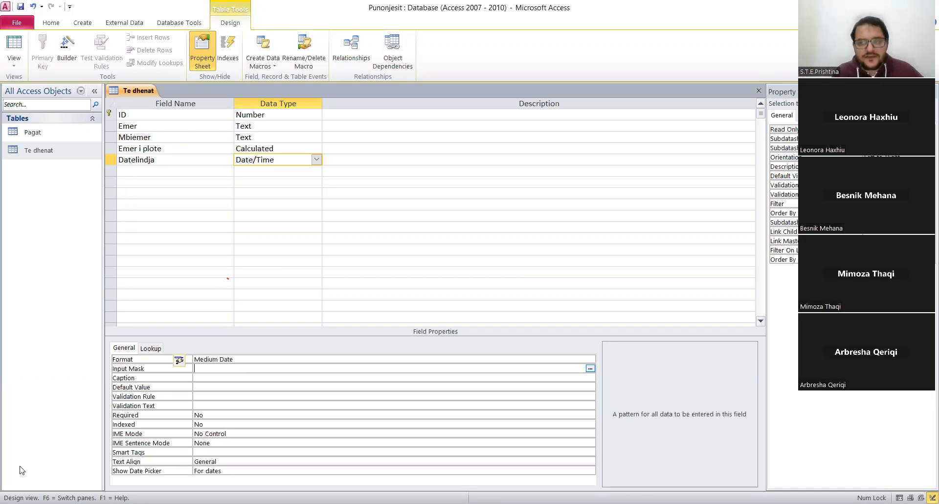
Add a field named "A ka punuar me pare?" below Datelindja and set its data type to Yes/No.
click(163, 172)
text(A ka )
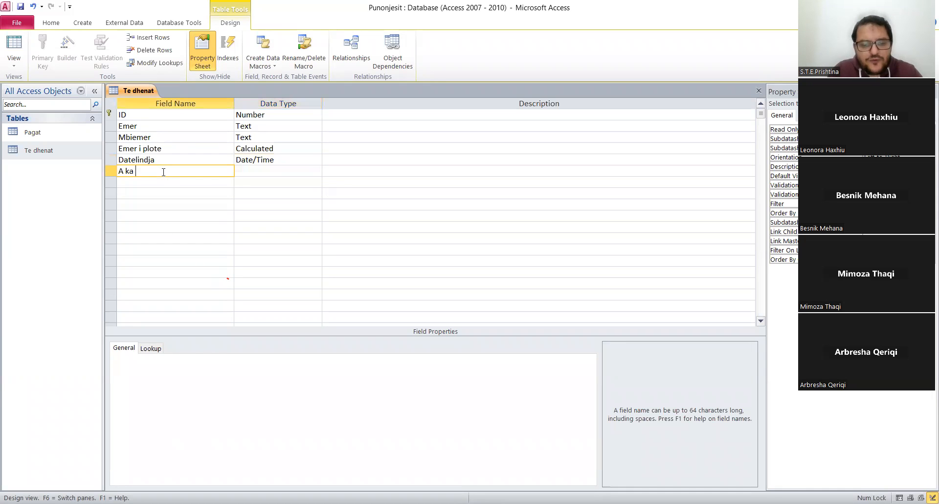
text(punuar me )
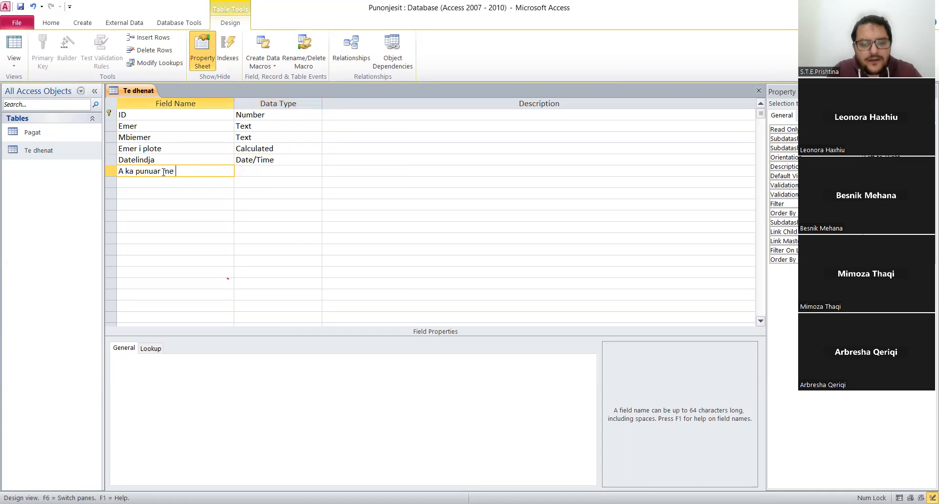
text(pare?)
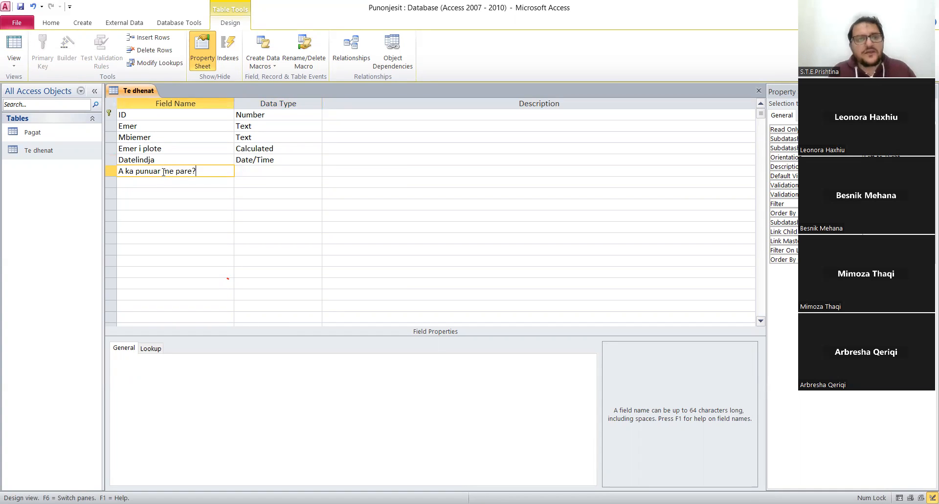
click(201, 185)
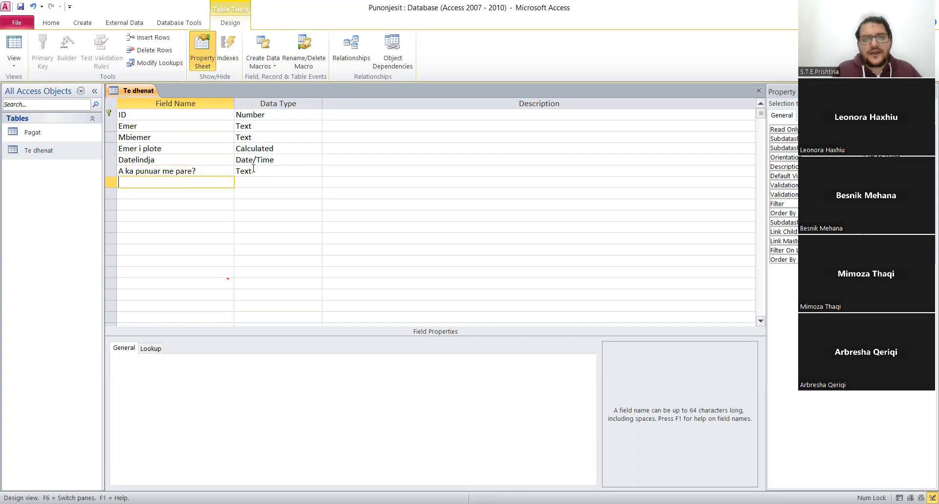
click(289, 172)
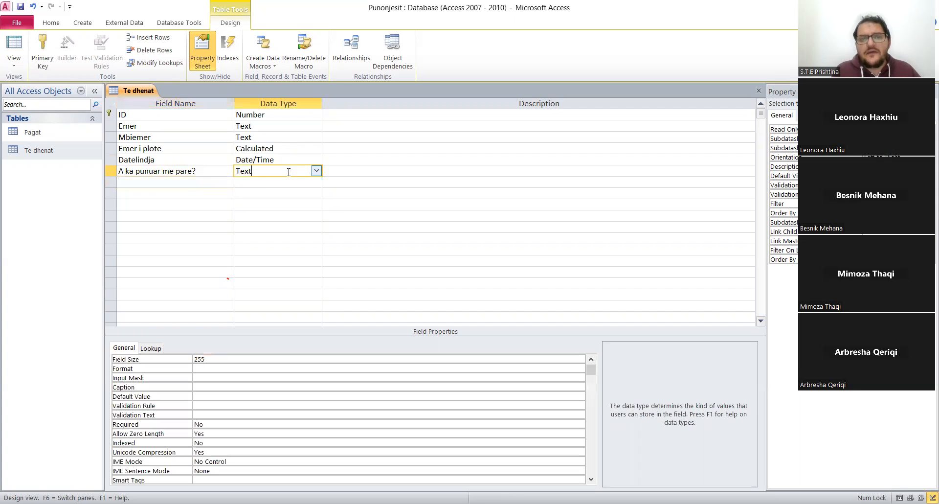
click(316, 171)
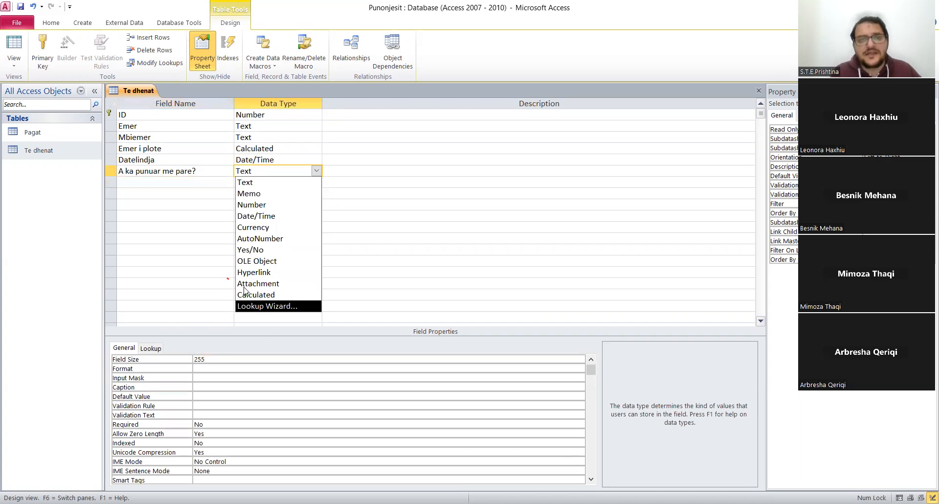
click(278, 250)
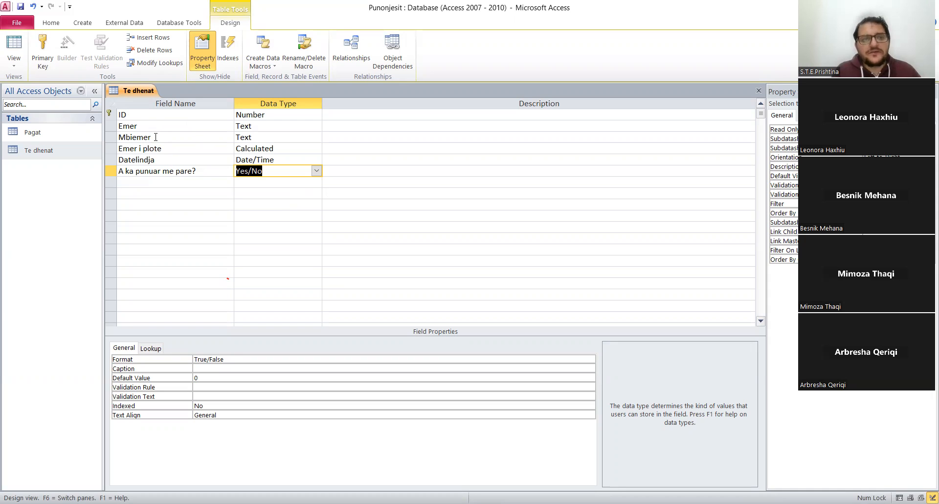
Add a field named Pershkrimi with the Memo data type below the Yes/No field, and save the table design.
click(186, 182)
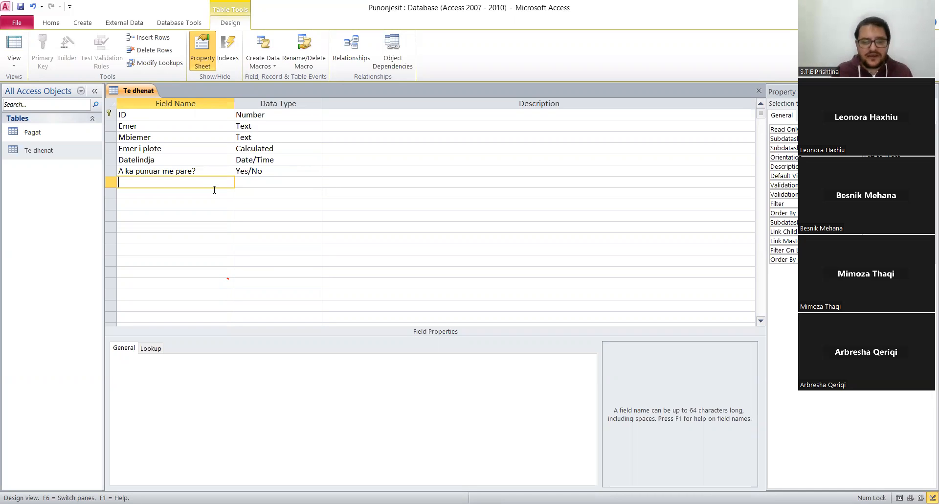
text(Pershkrimi)
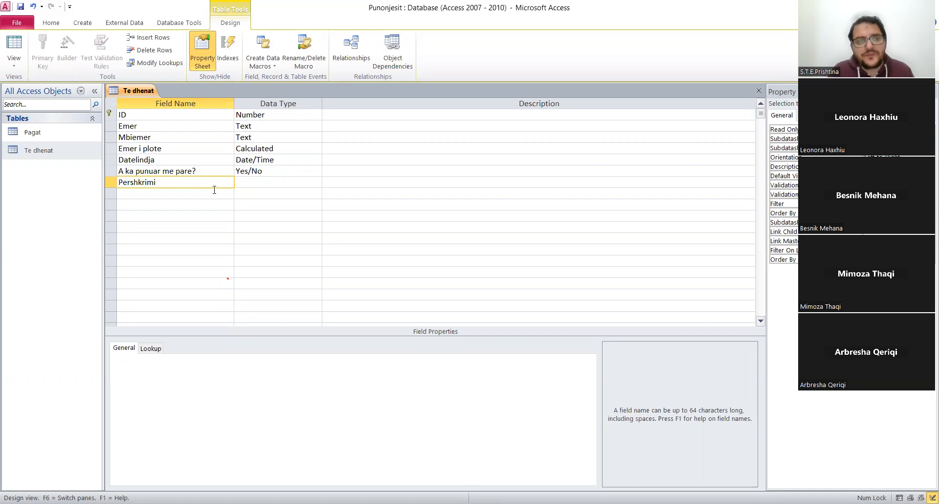
click(281, 179)
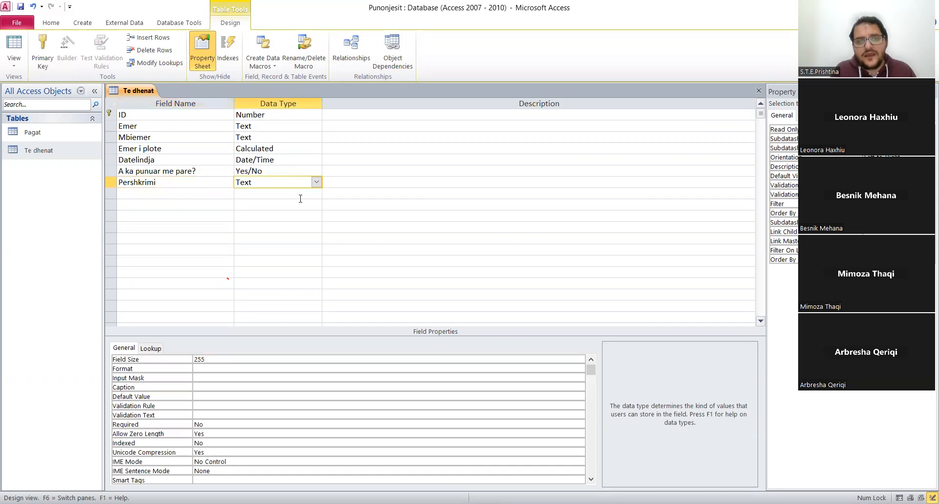
click(316, 182)
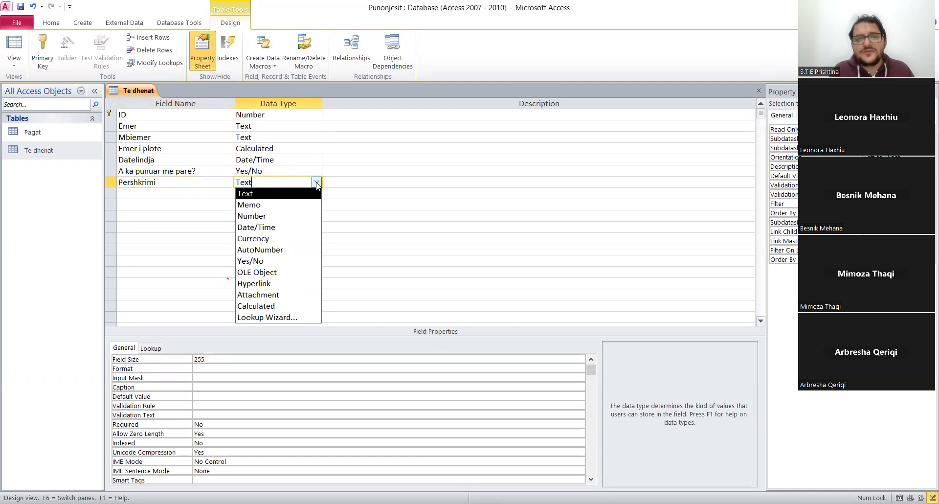
click(283, 205)
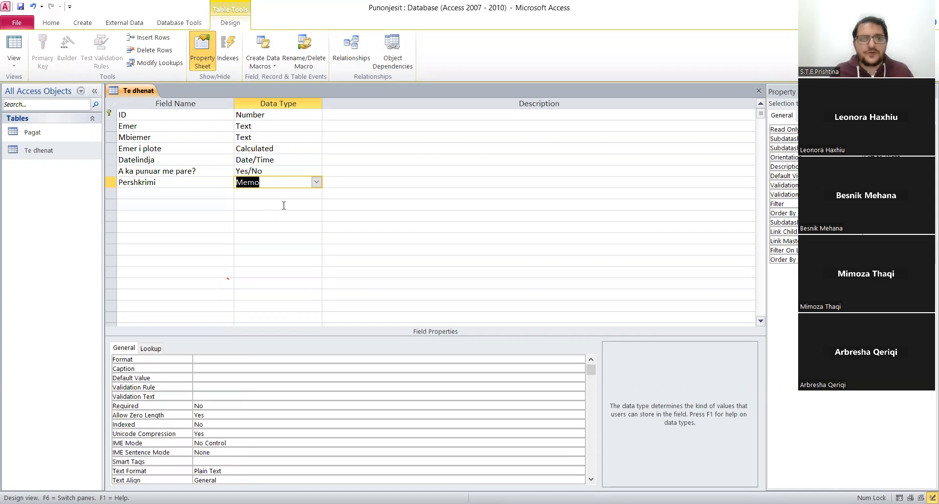
right_click(140, 91)
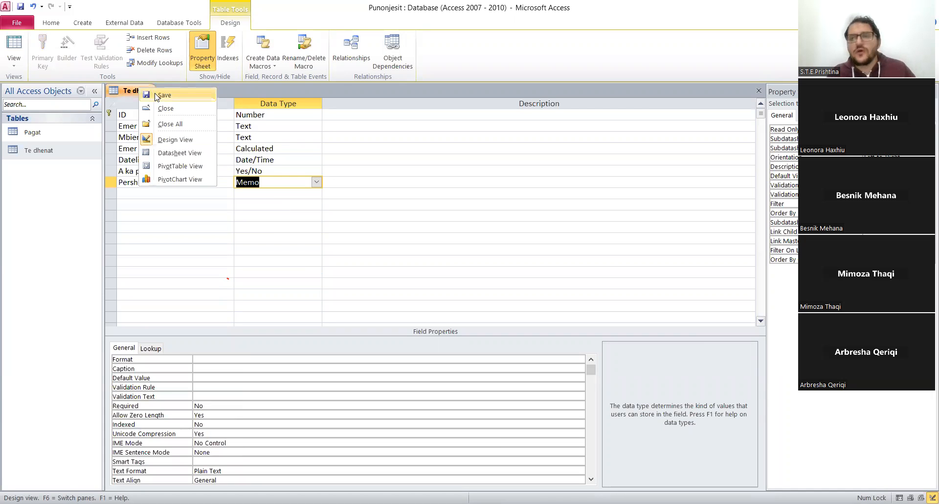
click(156, 95)
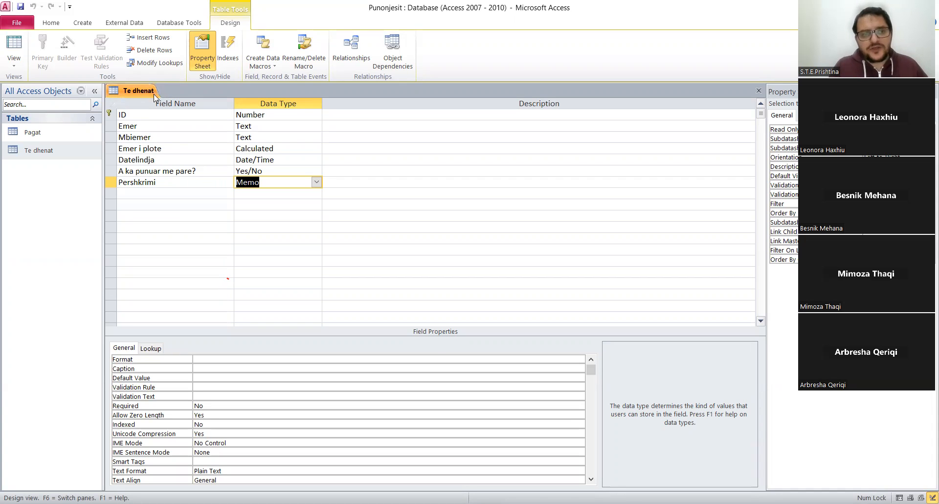
Add a field named Gjinia below Pershkrimi and start the Lookup Wizard for its data type.
click(180, 196)
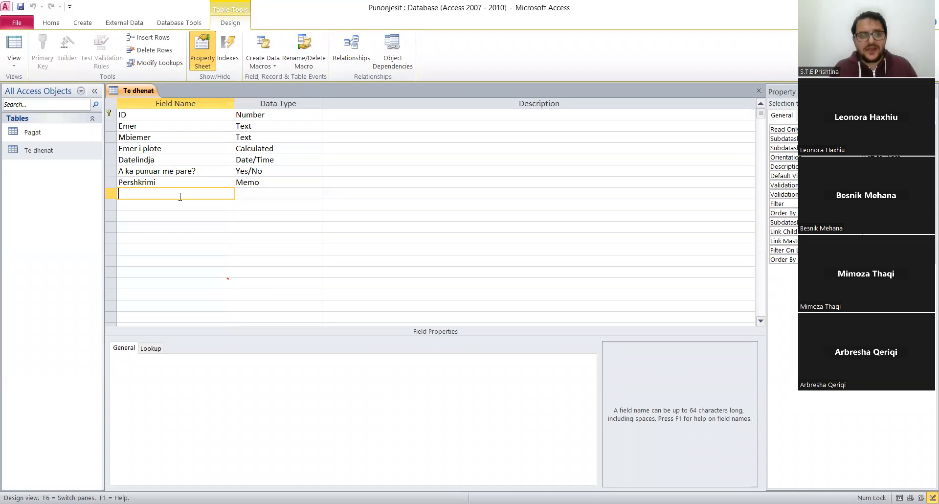
text(Gjinia)
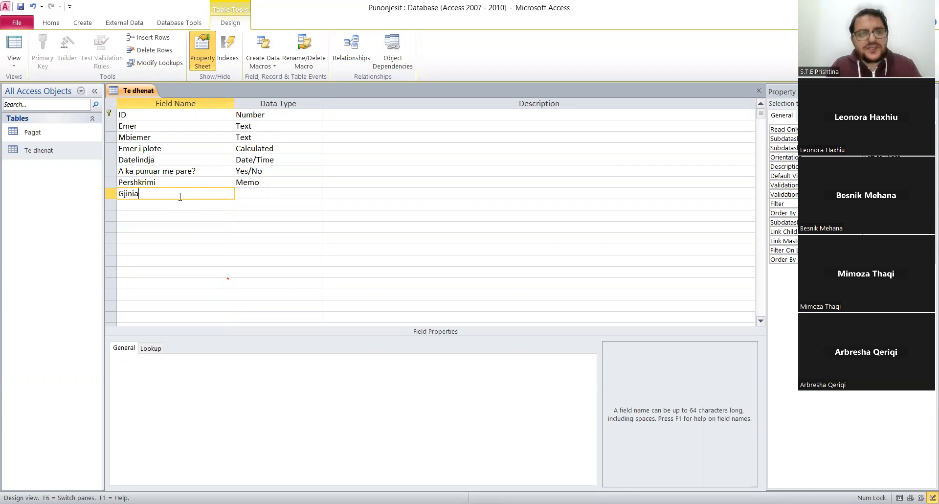
click(270, 197)
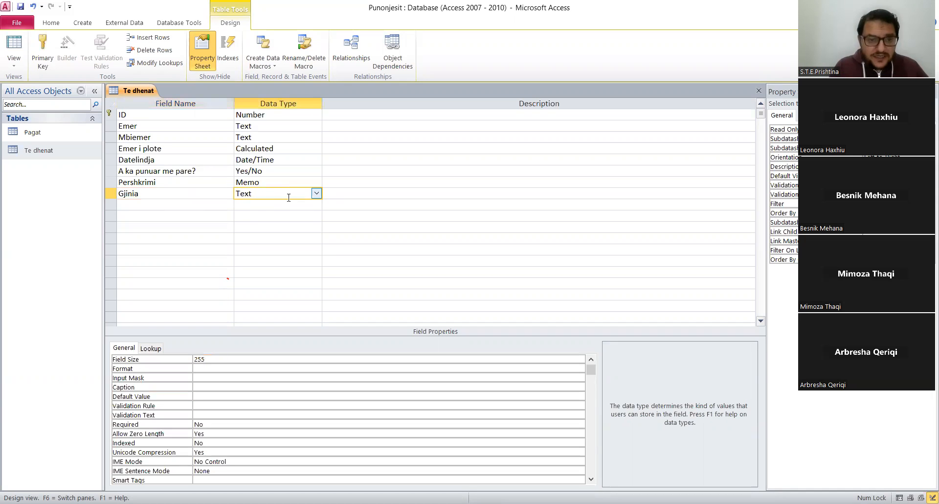
click(316, 194)
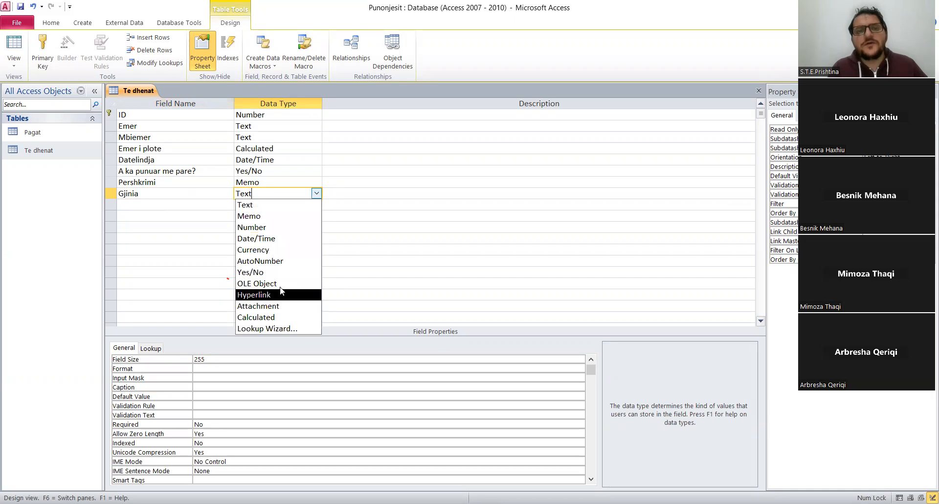
click(287, 329)
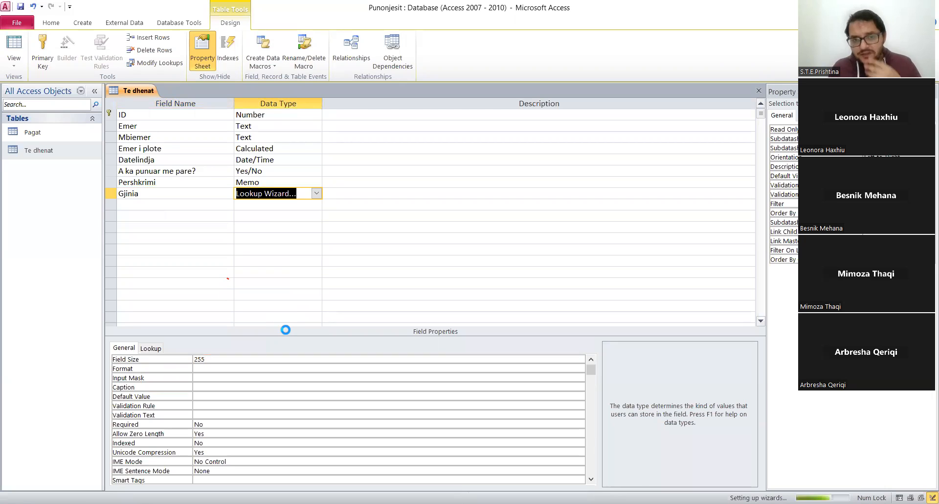
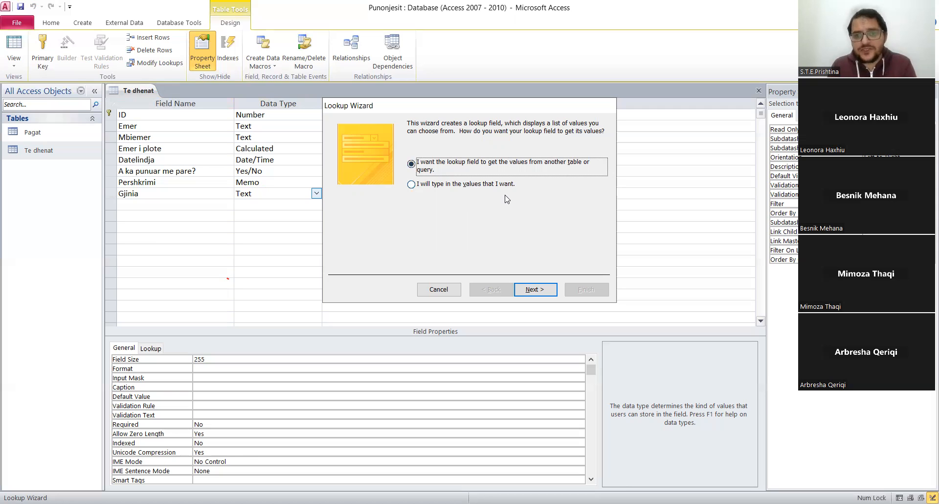
Choose typed-in values for the Gjinia lookup and enter Femer and Mashkull as its list entries.
click(411, 185)
click(537, 292)
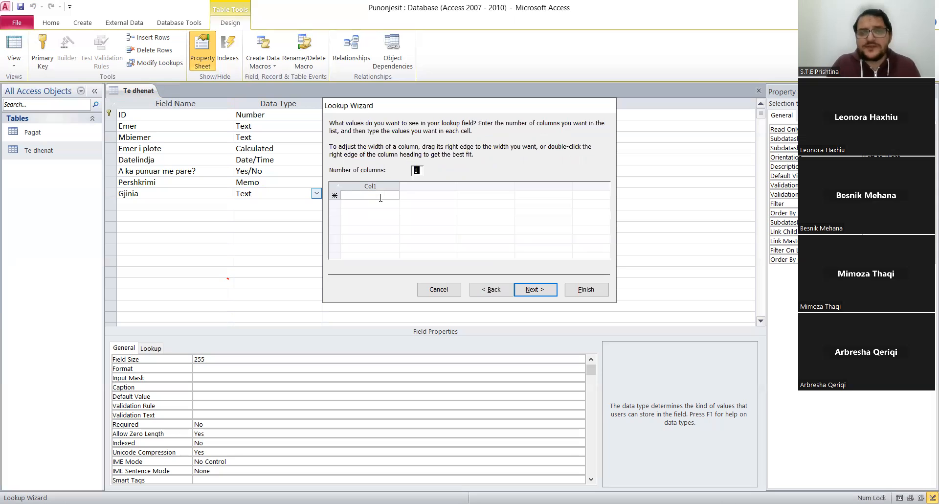
click(380, 195)
text(Femer)
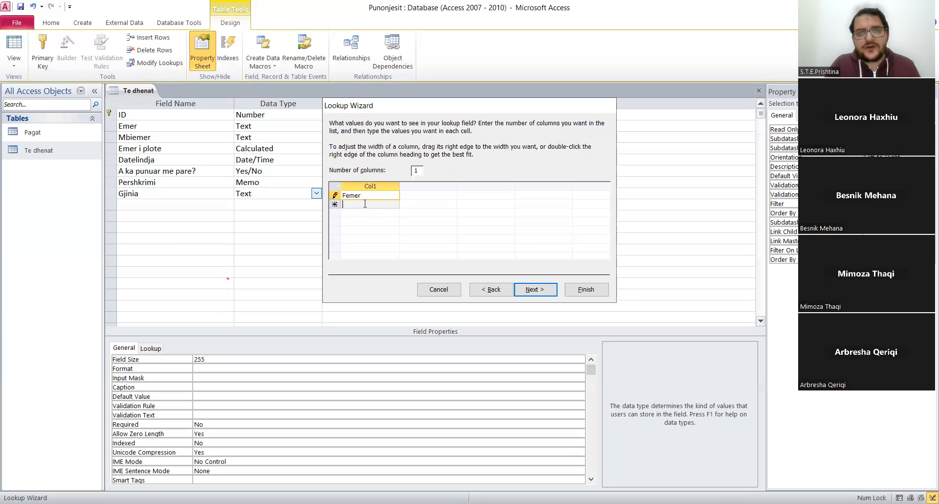
click(364, 204)
text(Mashku)
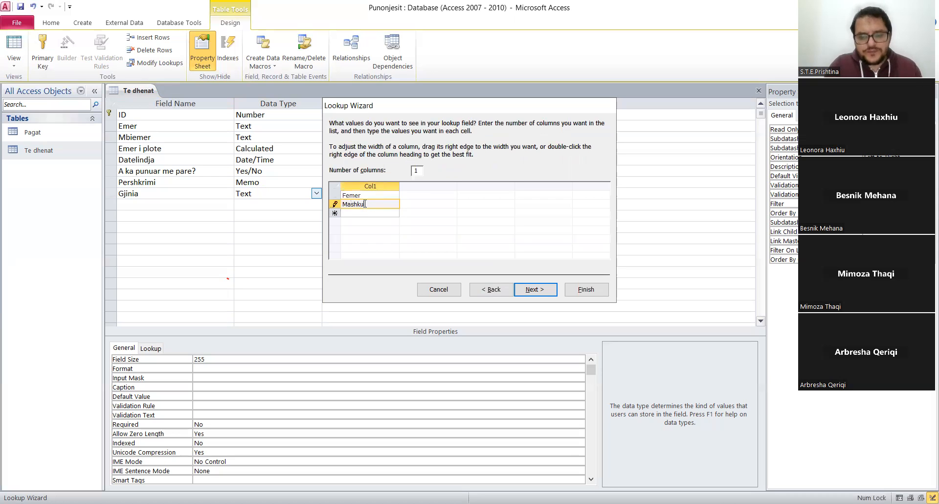
text(ll)
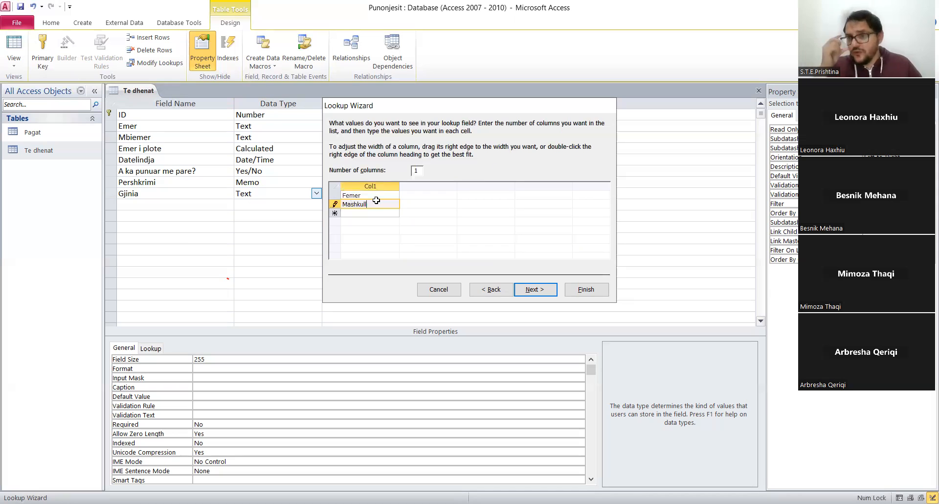
Limit the Gjinia lookup to its list, finish the wizard, and save the Te dhenat table design.
click(541, 290)
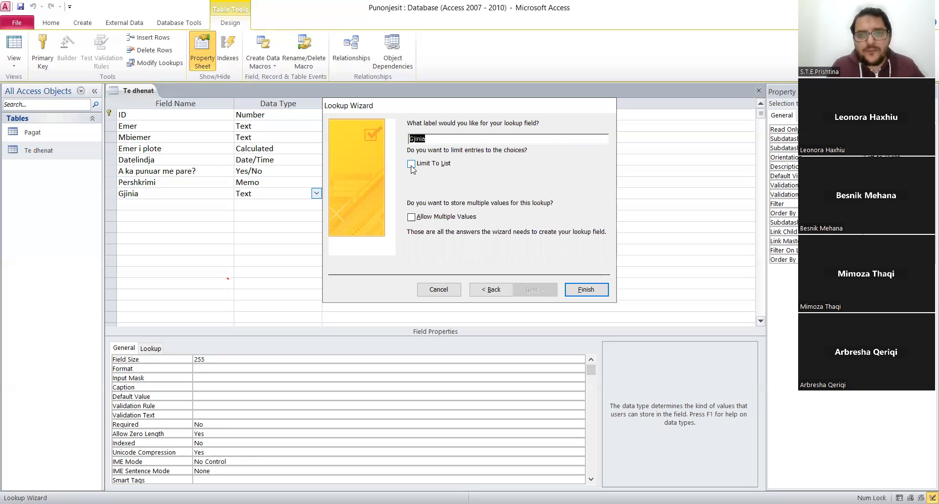
click(411, 166)
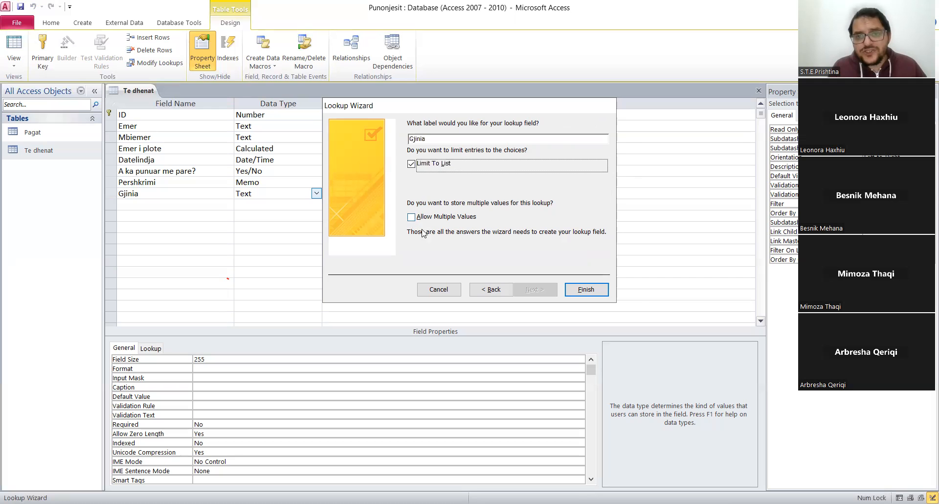
click(578, 292)
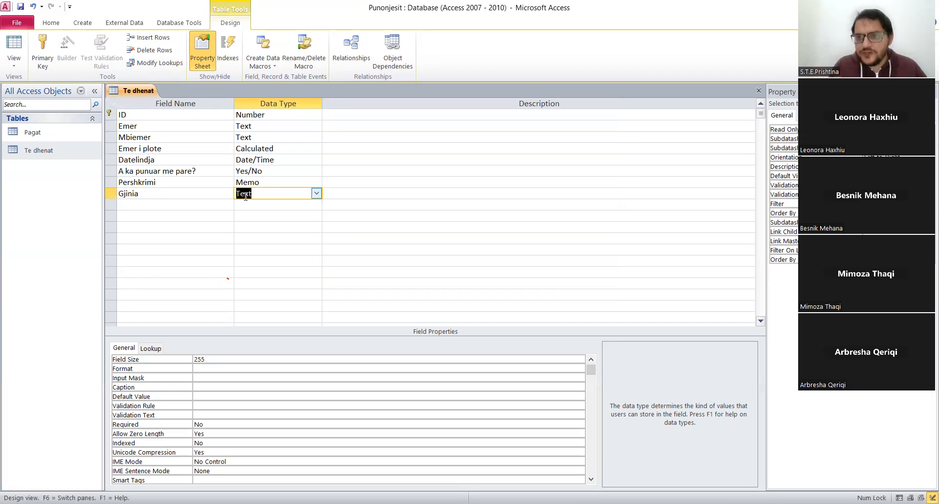
click(150, 348)
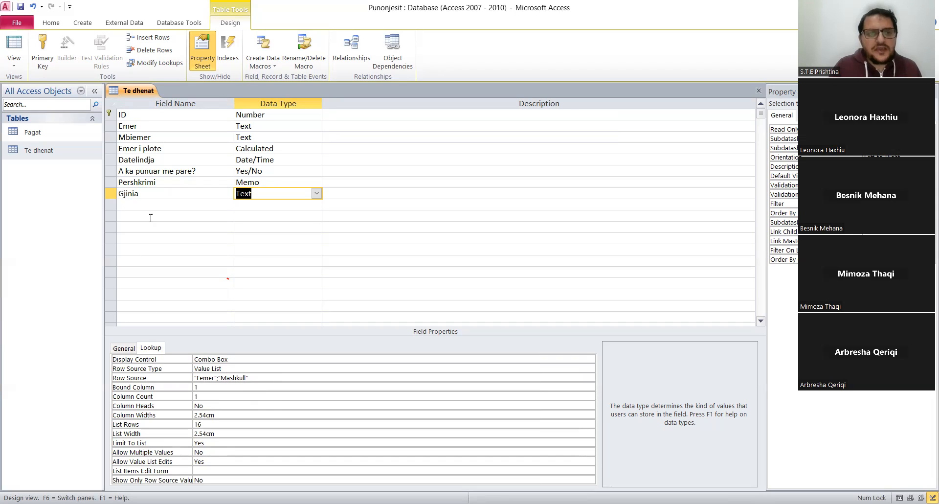
right_click(139, 91)
click(168, 97)
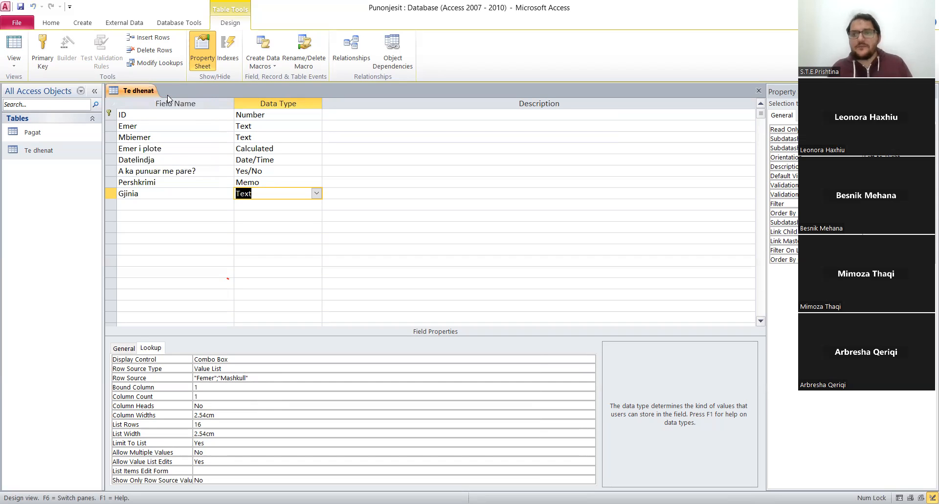
Create a new table and save it under the name Shkollimi.
click(83, 23)
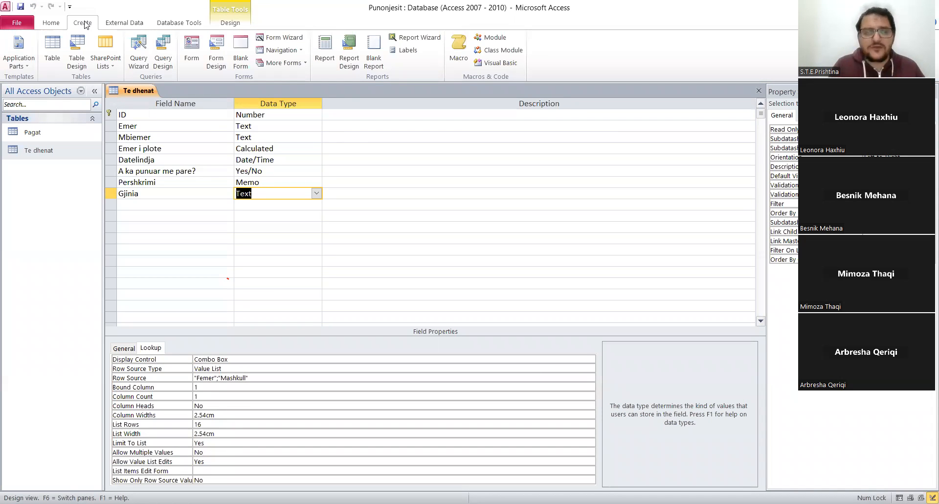
click(53, 50)
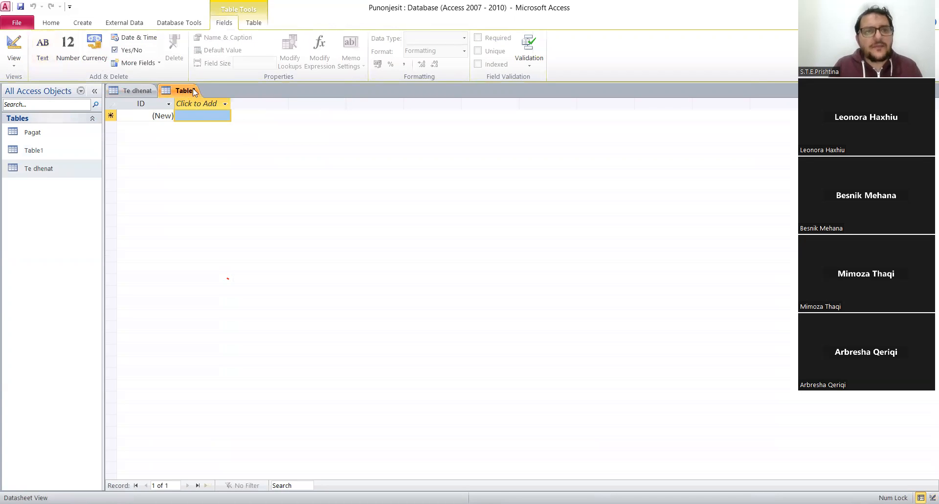
right_click(185, 89)
click(212, 96)
text(Shkollimi)
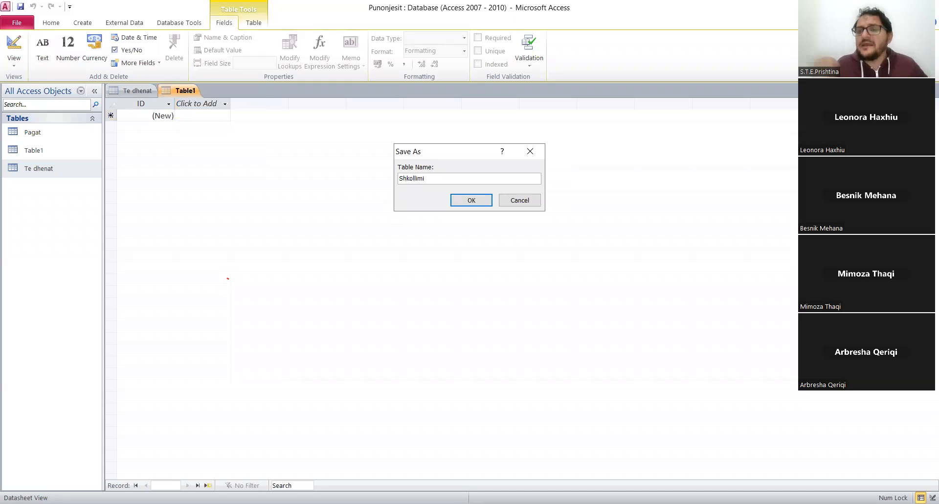
click(462, 200)
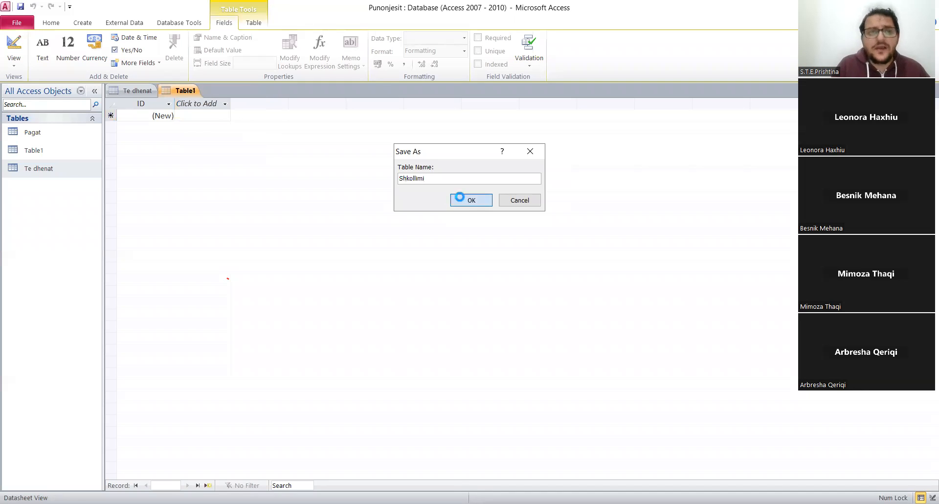
click(69, 174)
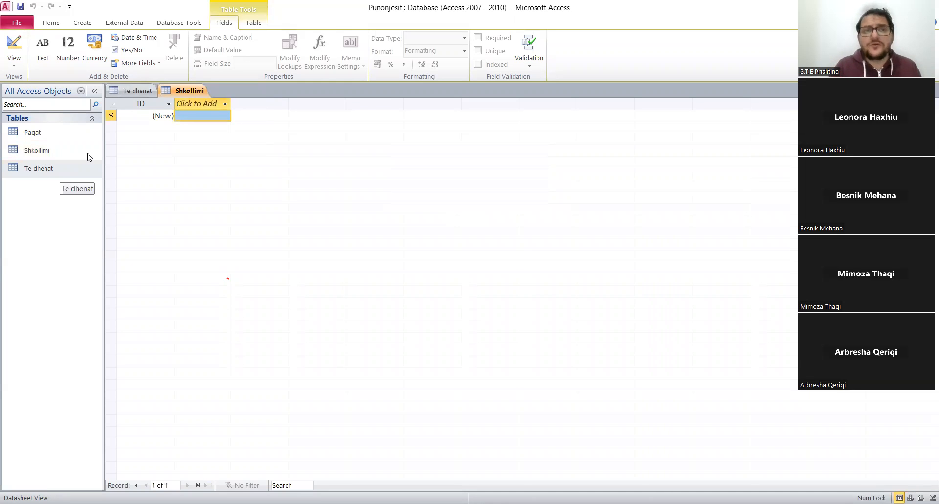
Switch the Shkollimi table to Design View and delete its ID primary key field.
right_click(203, 91)
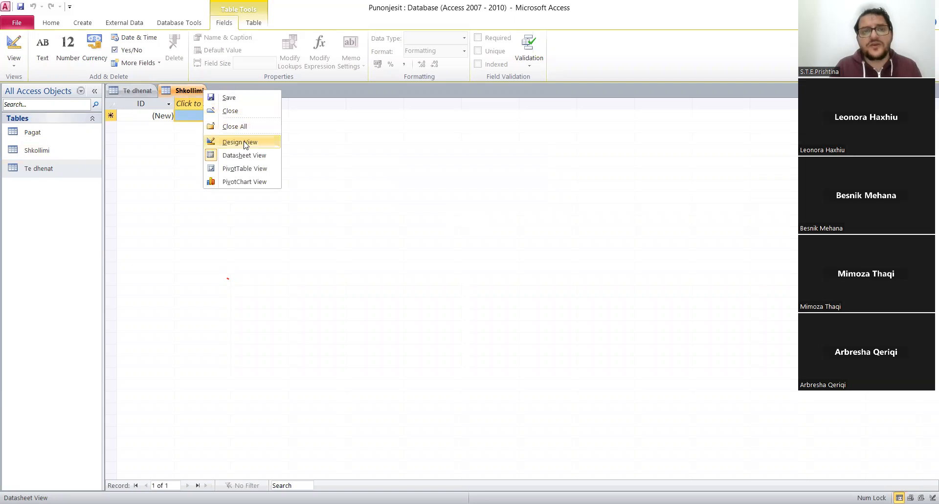
click(245, 141)
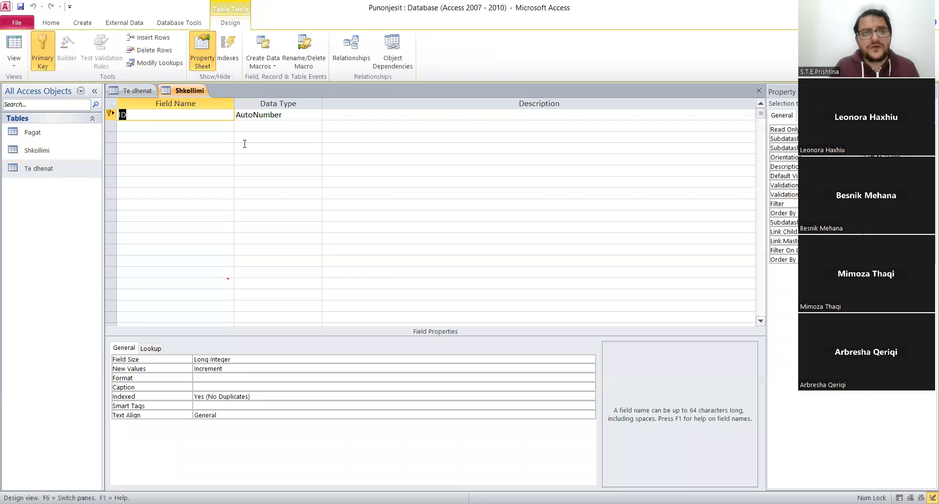
click(110, 115)
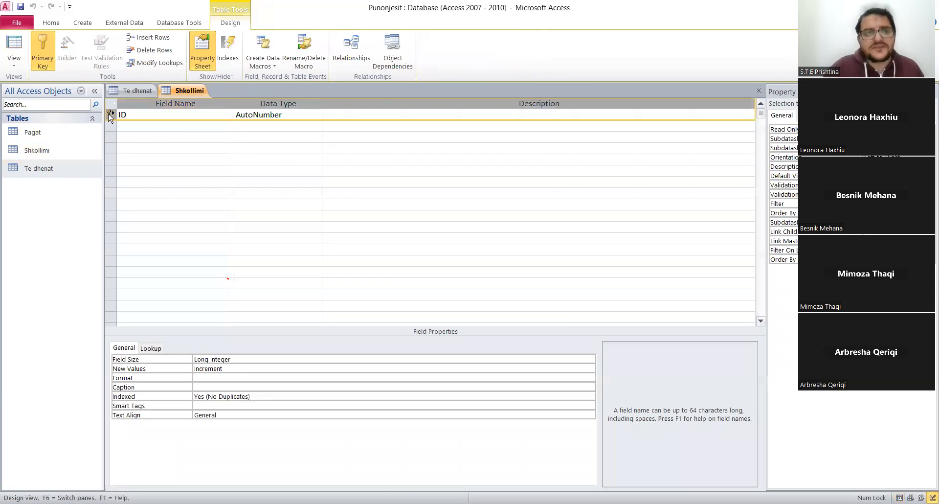
key(Delete)
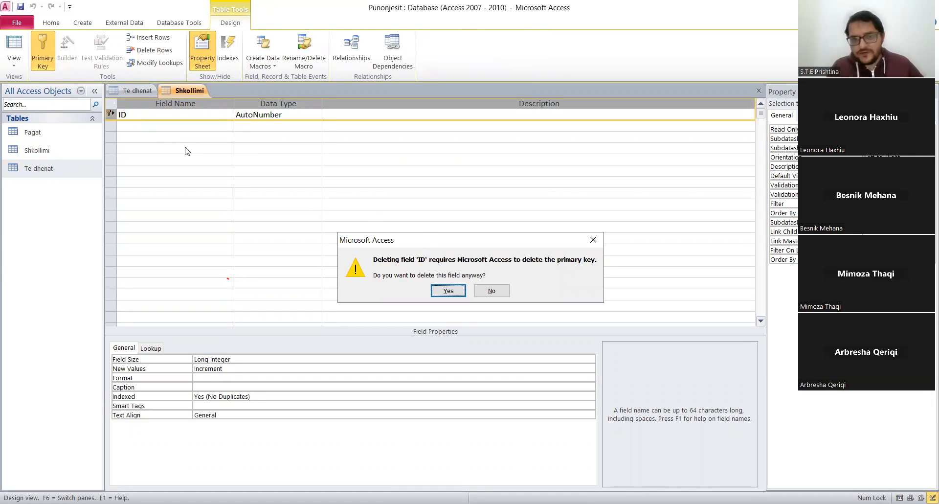
click(448, 291)
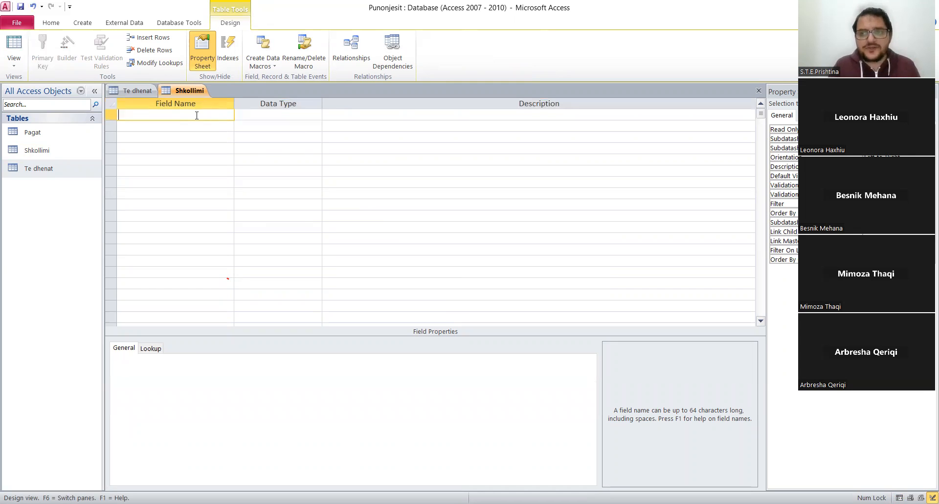
Add a field named Arsimi with the Text data type to Shkollimi and save the table design.
text(Ar)
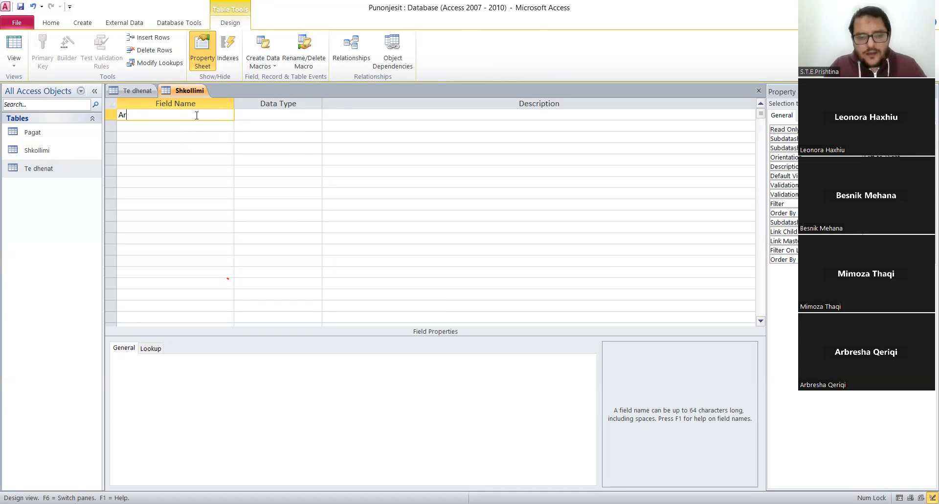
text(simi)
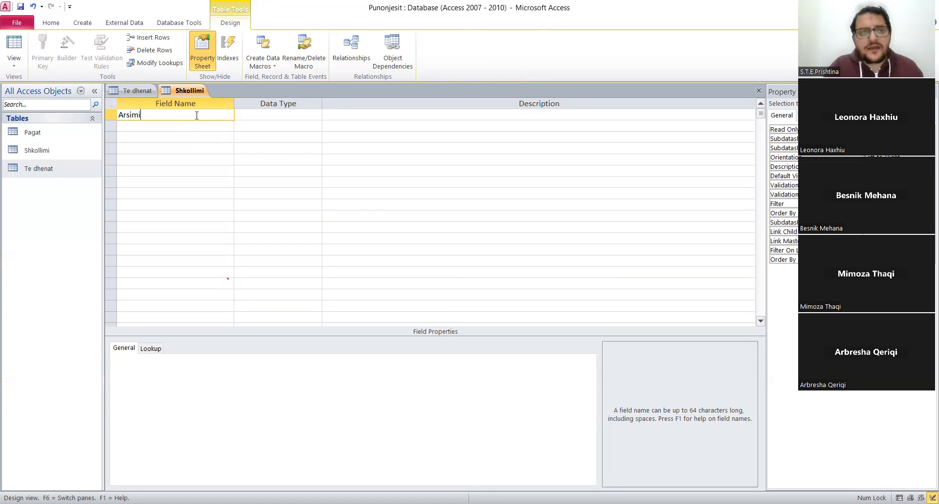
click(288, 111)
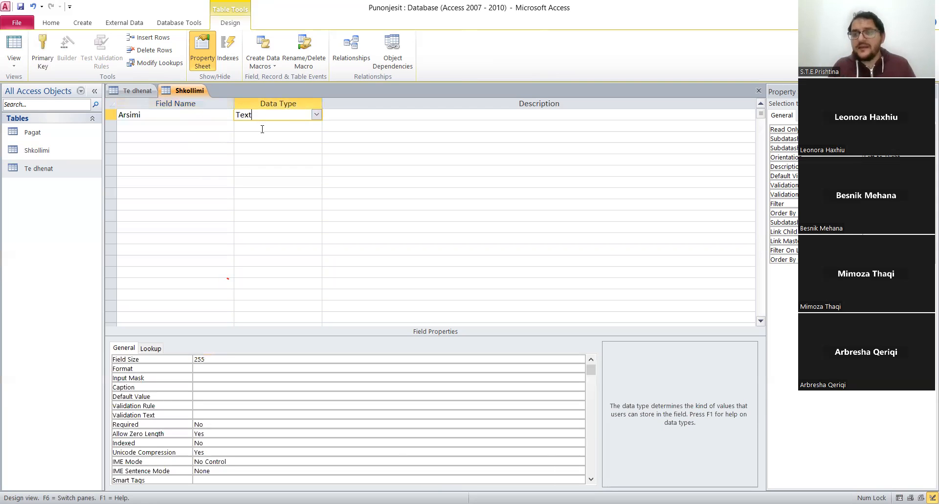
right_click(201, 95)
click(225, 101)
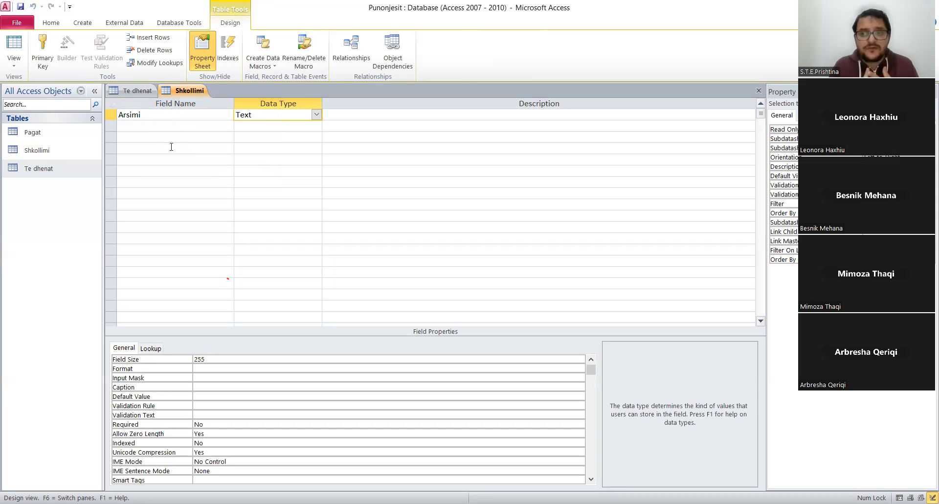
In Shkollimi's Datasheet View, enter the Arsimi records I Ulet, I Mesem, B.Sc, M.Sc and PhD.
right_click(190, 94)
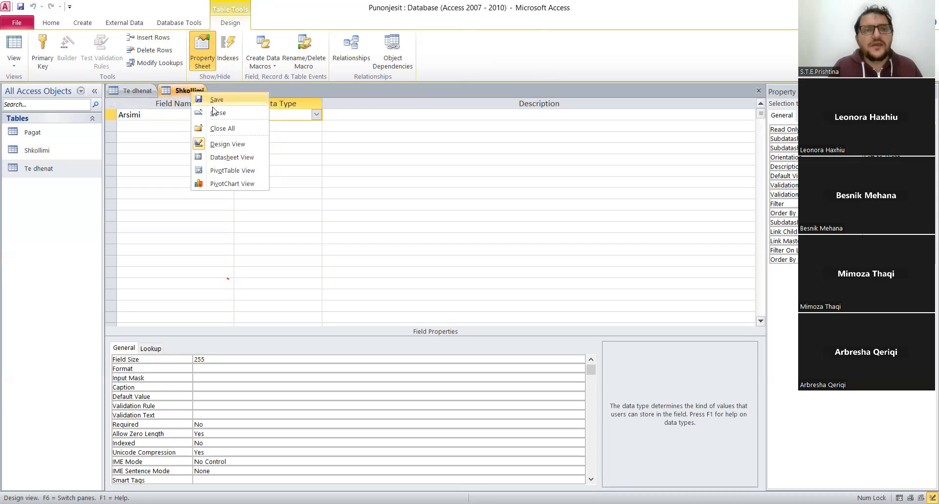
click(233, 158)
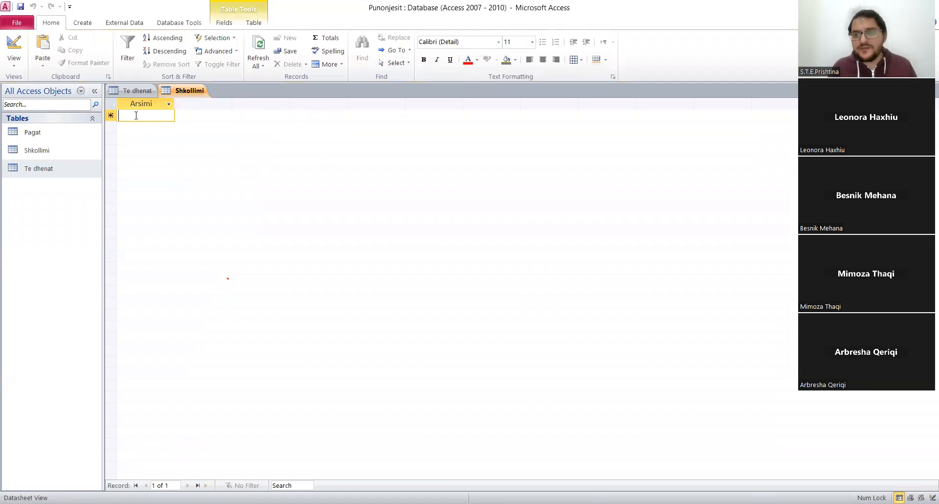
text(I Ulet)
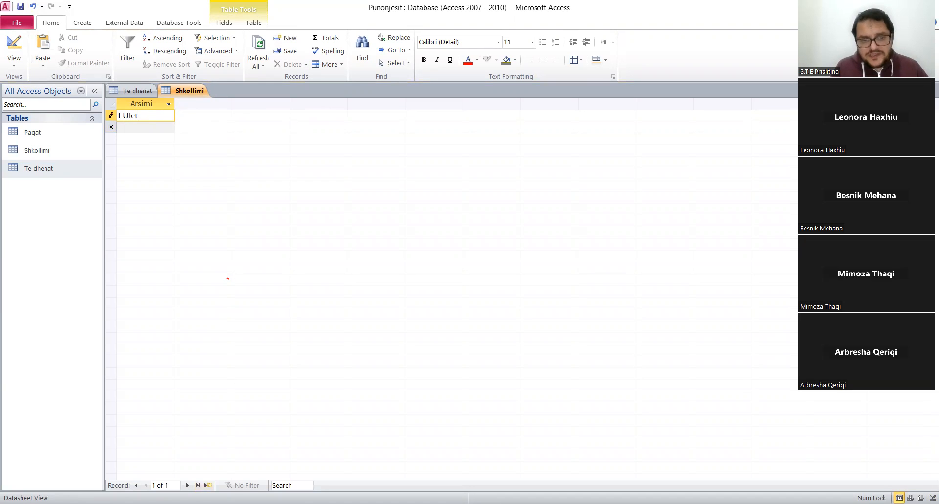
click(208, 485)
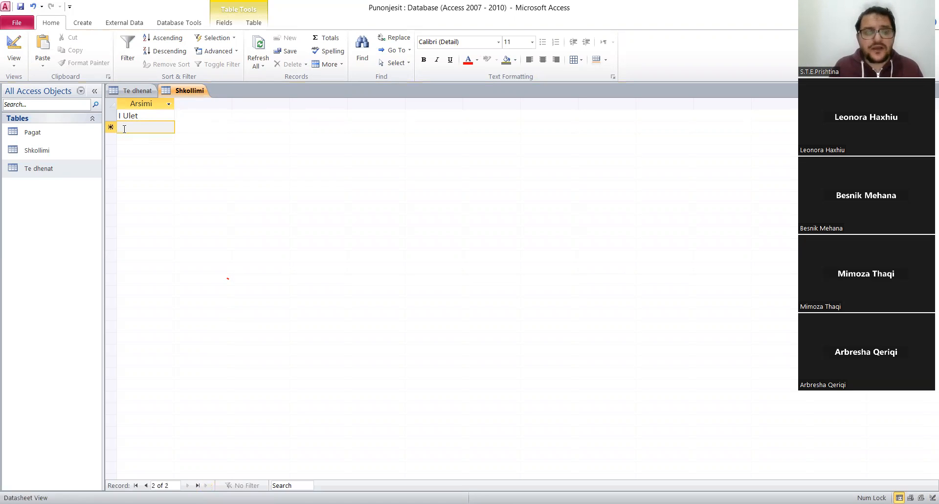
text(I Mesem)
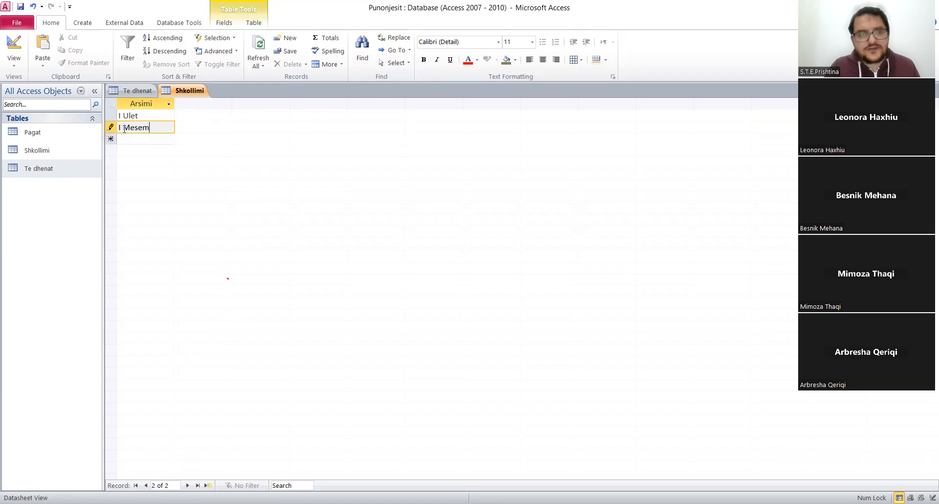
key(Return)
text(B)
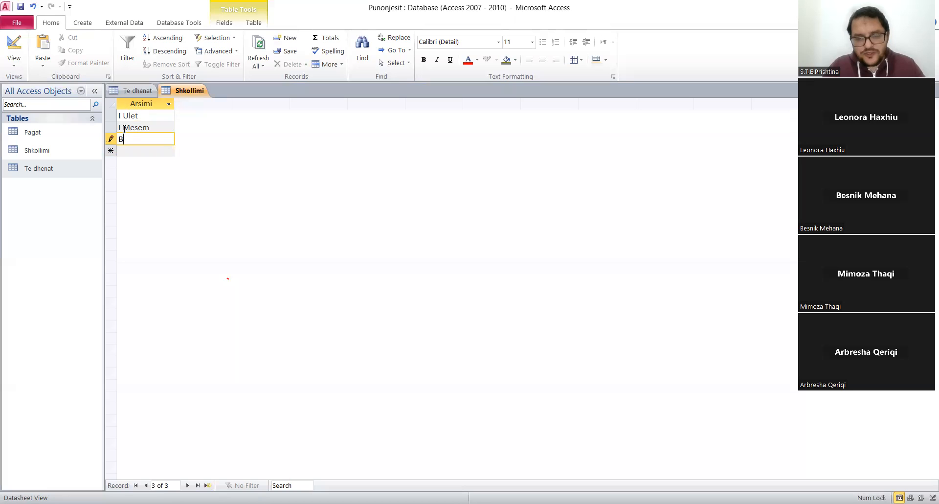
text( Sc)
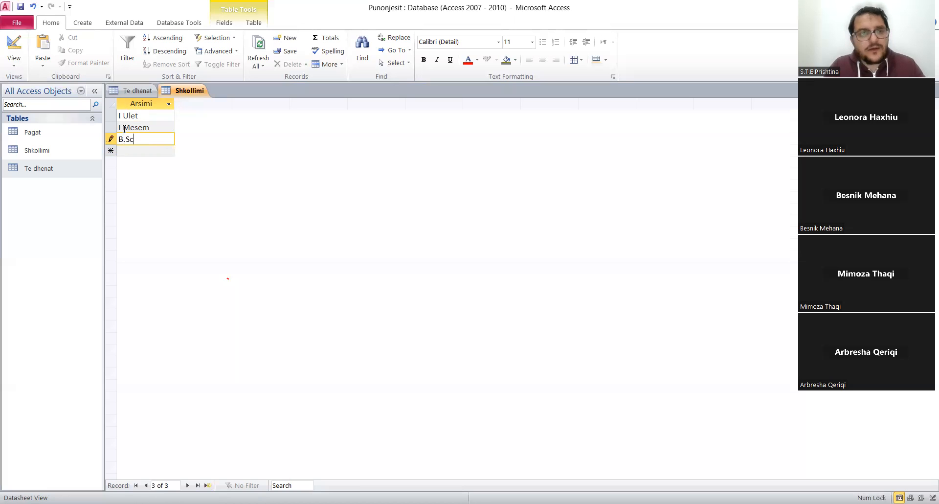
click(130, 151)
text(M.Sc)
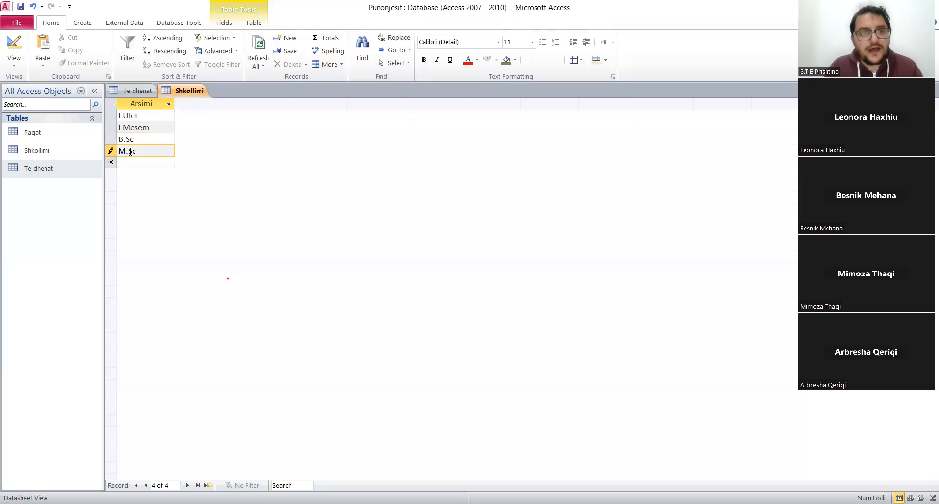
key(Return)
text(PhD)
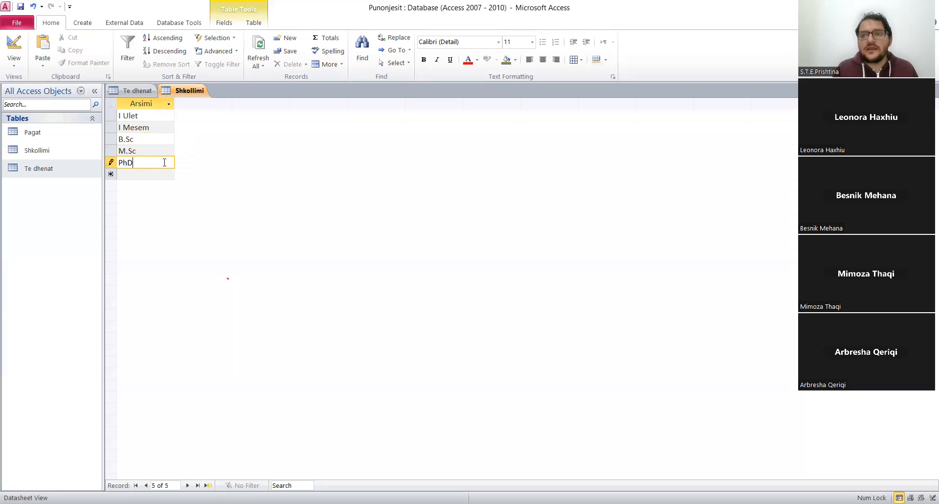
Review the Arsimi field in Shkollimi's Design View, and return the table to Datasheet View.
right_click(186, 91)
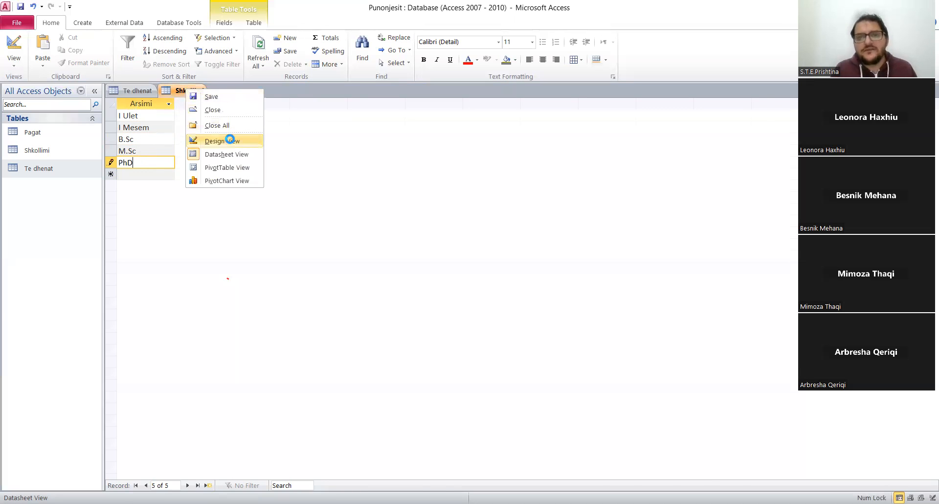
click(223, 141)
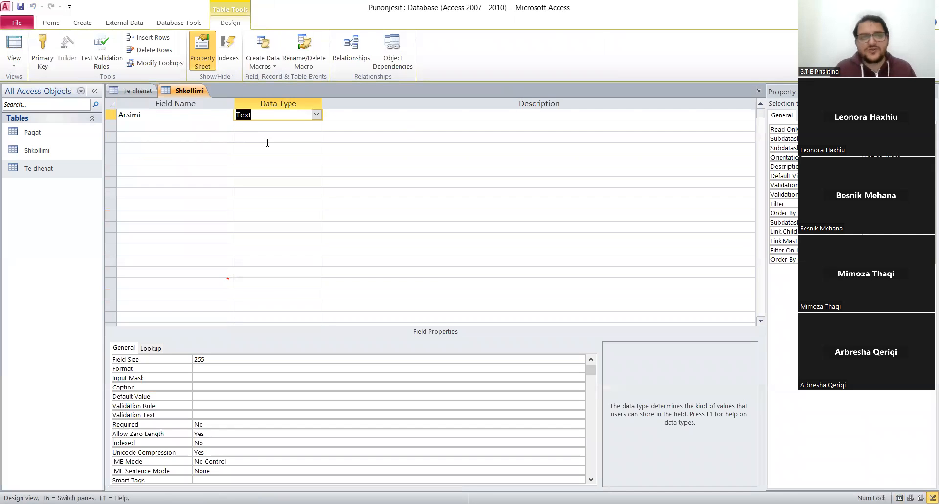
right_click(189, 92)
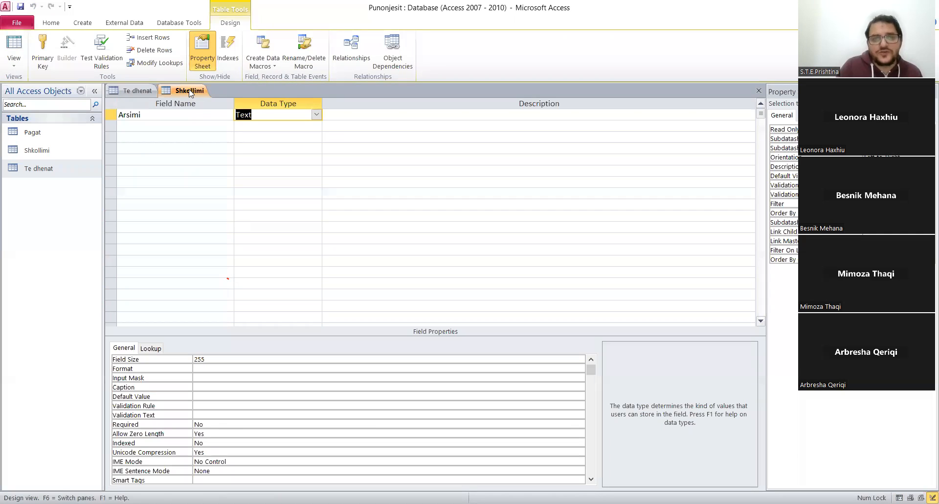
click(246, 155)
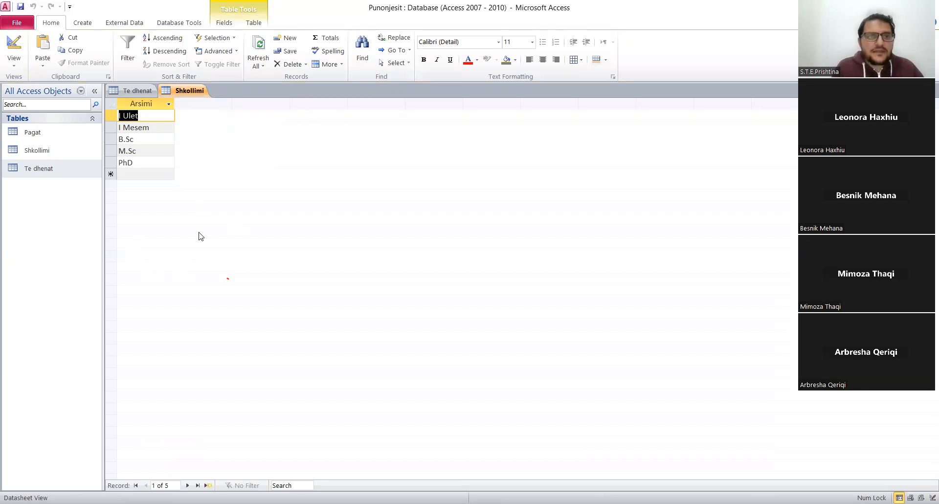
Save the Shkollimi table and close it.
right_click(179, 96)
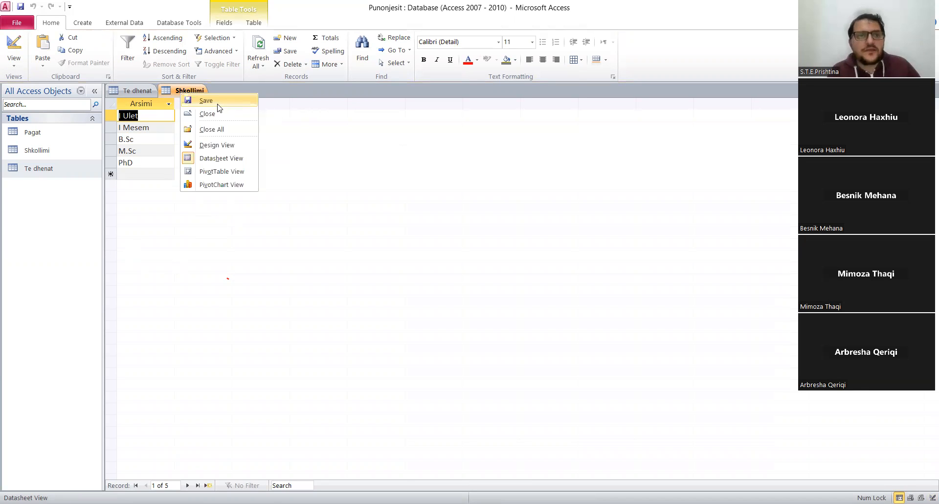
click(205, 99)
right_click(188, 91)
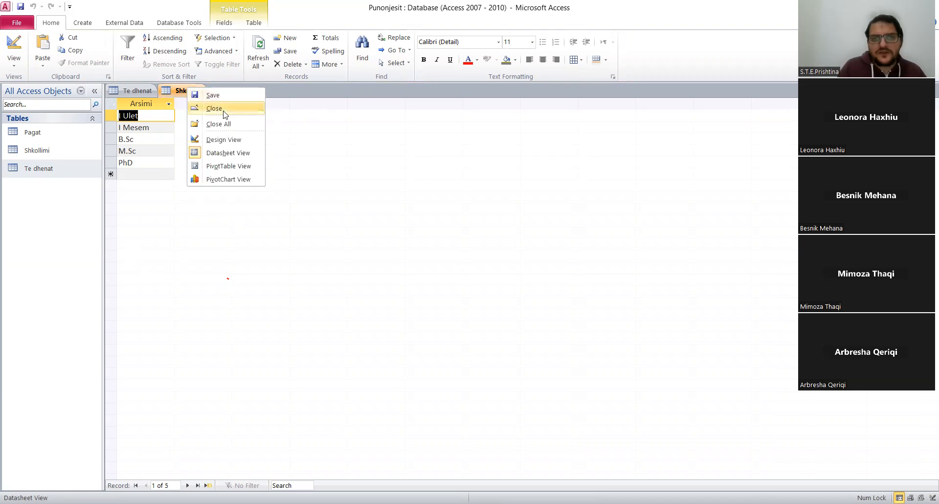
click(220, 107)
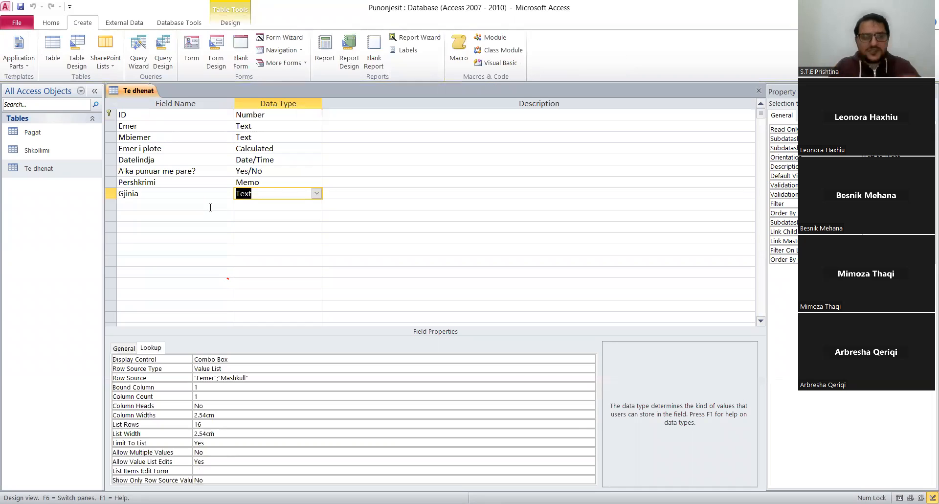
Add a field named Shkollimi to the Te dhenat table and start the Lookup Wizard as its data type.
click(159, 205)
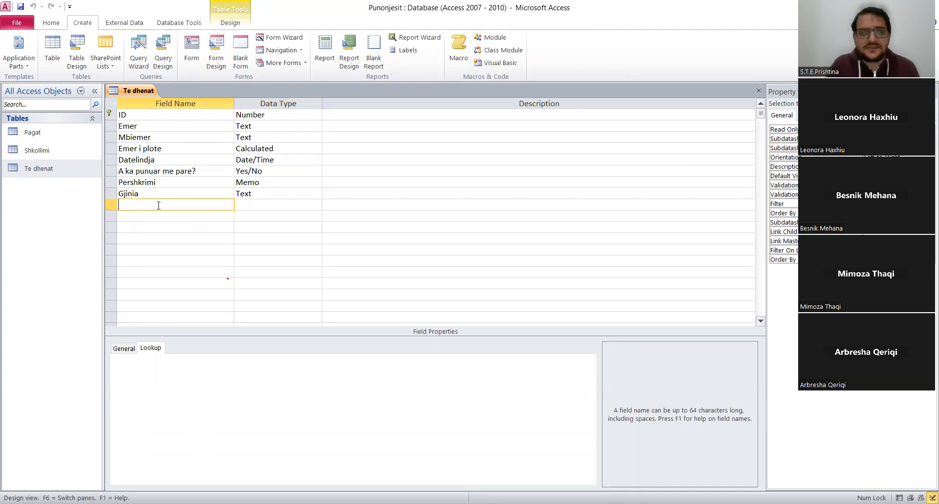
text(Shkollimi)
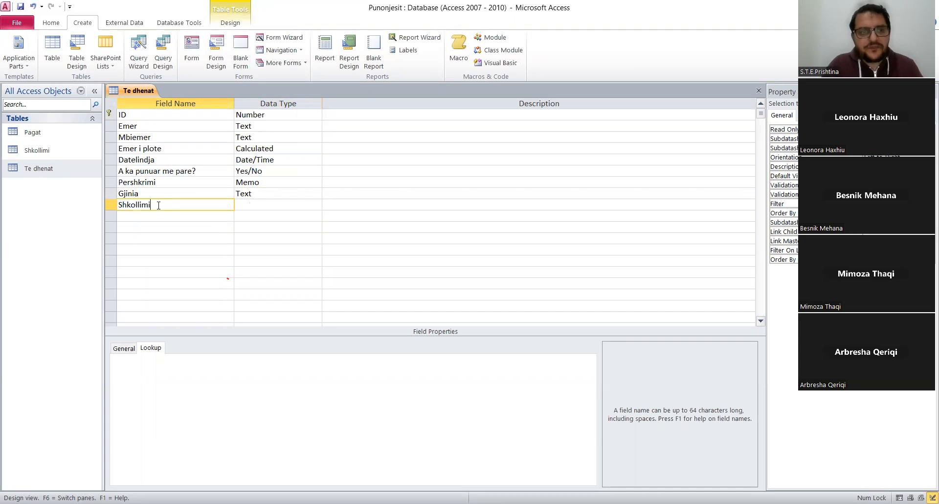
click(269, 203)
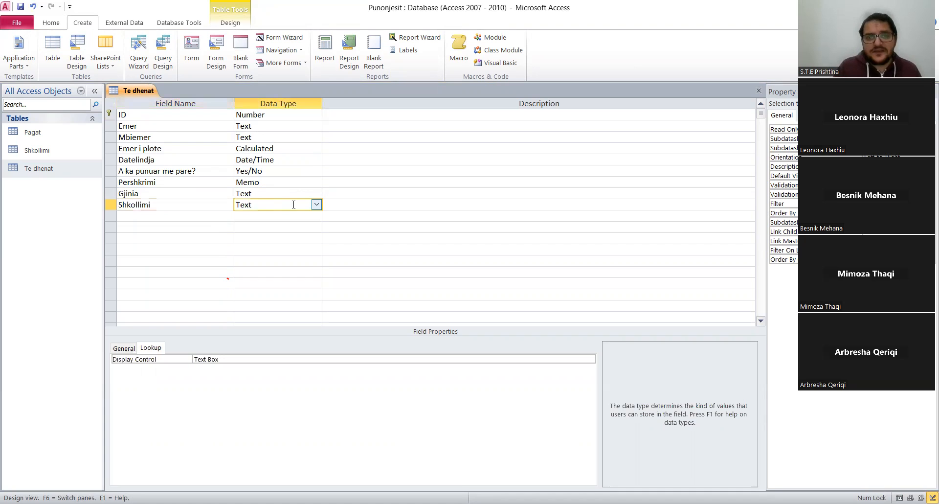
click(317, 205)
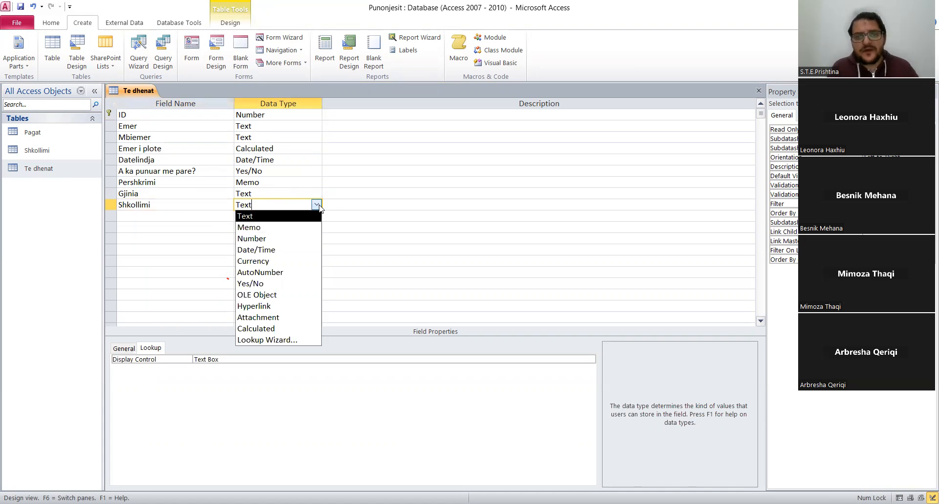
click(272, 339)
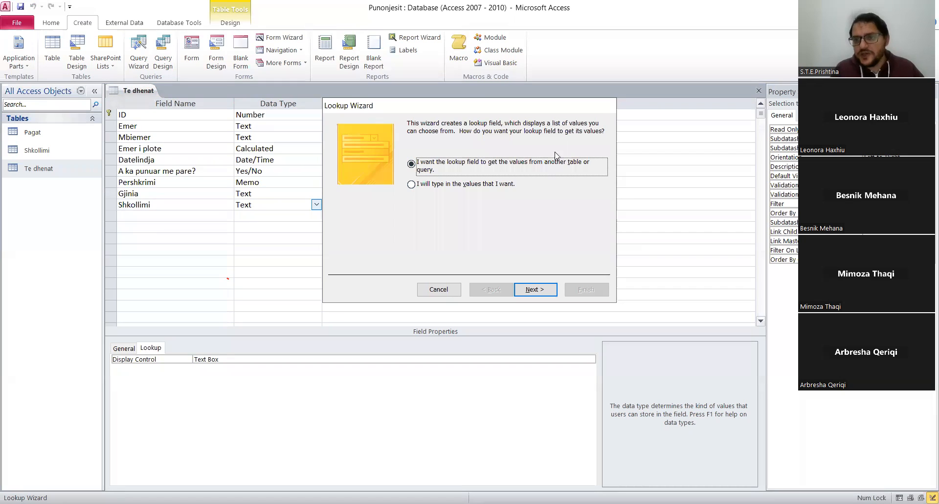
Set the lookup to get its values from another table, choosing table Shkollimi and its Arsimi field.
click(541, 291)
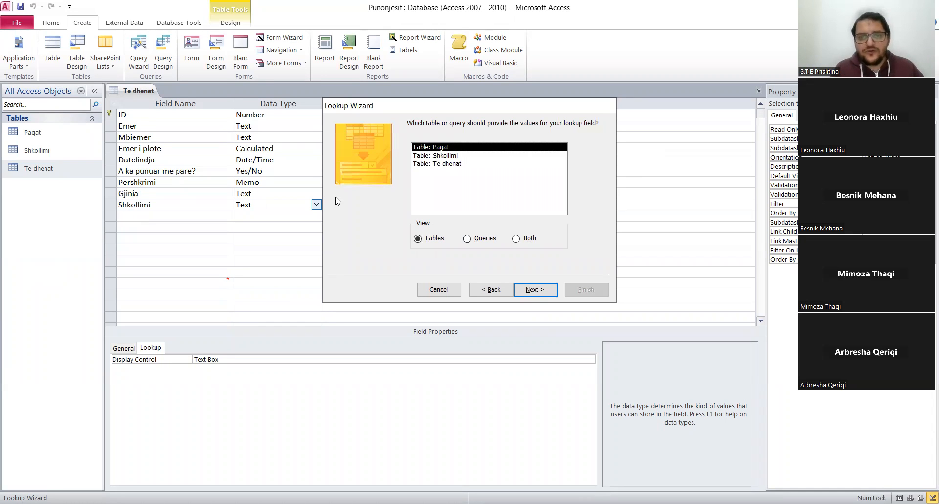
click(439, 155)
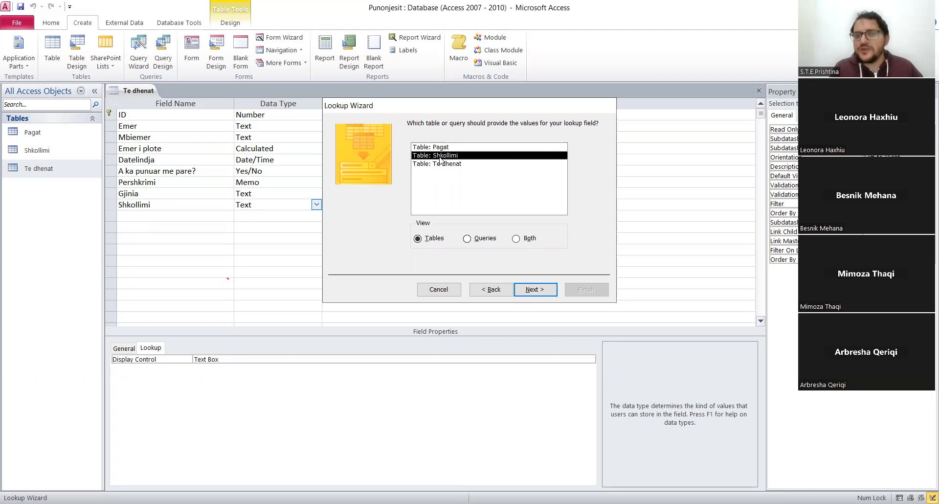
click(532, 288)
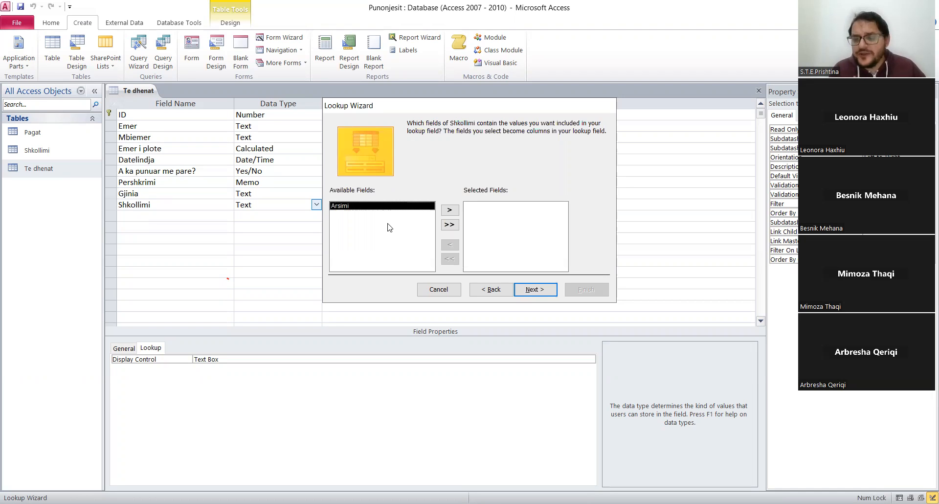
click(449, 211)
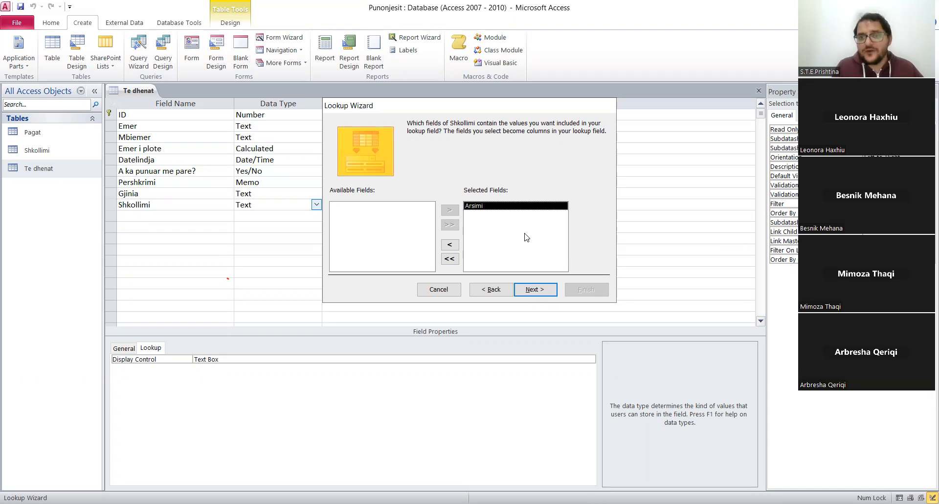
click(532, 289)
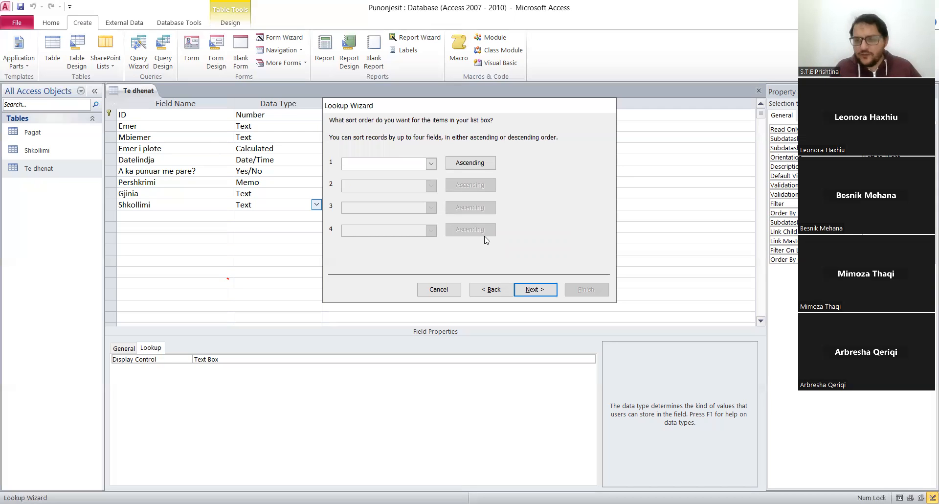
Finish the lookup with no sort order, the default column width and the label Shkollimi, and save the table.
click(431, 163)
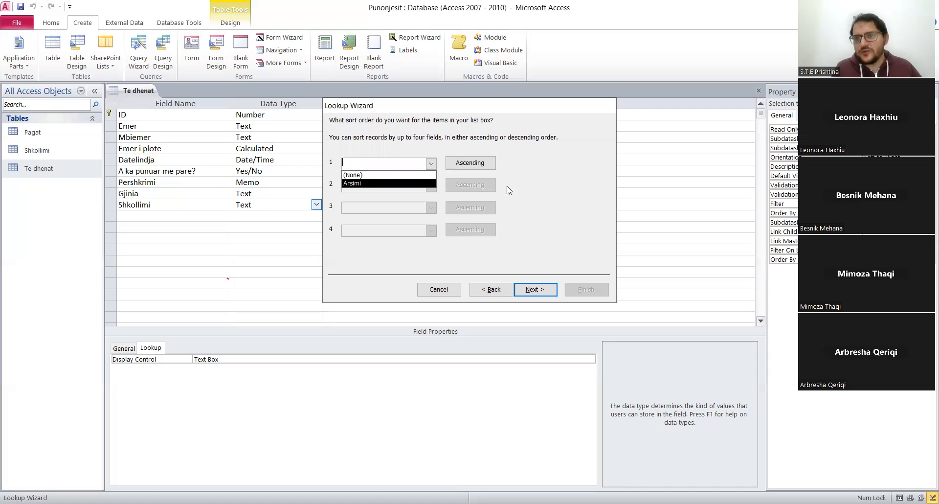
click(590, 218)
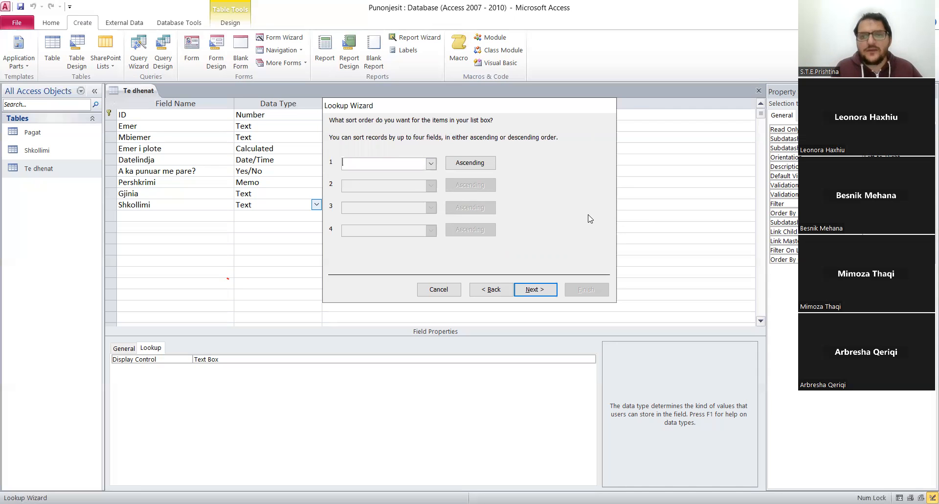
click(534, 289)
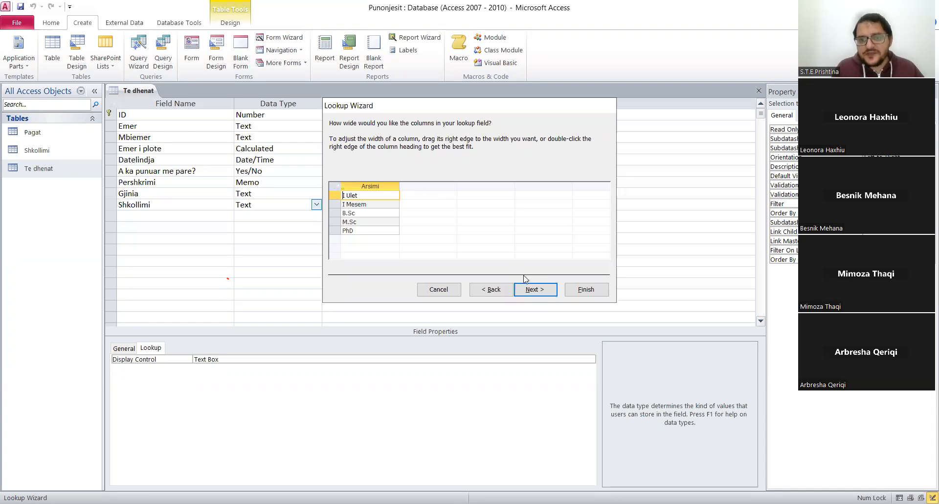
click(543, 290)
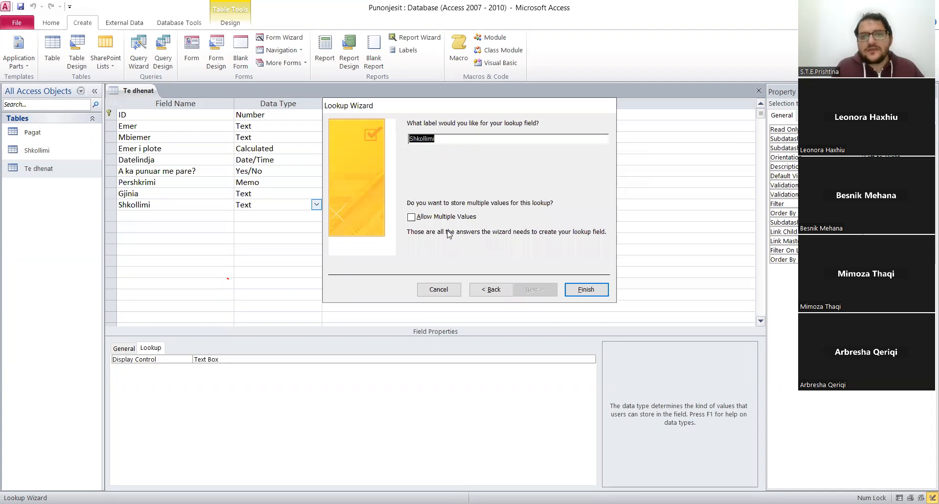
click(580, 293)
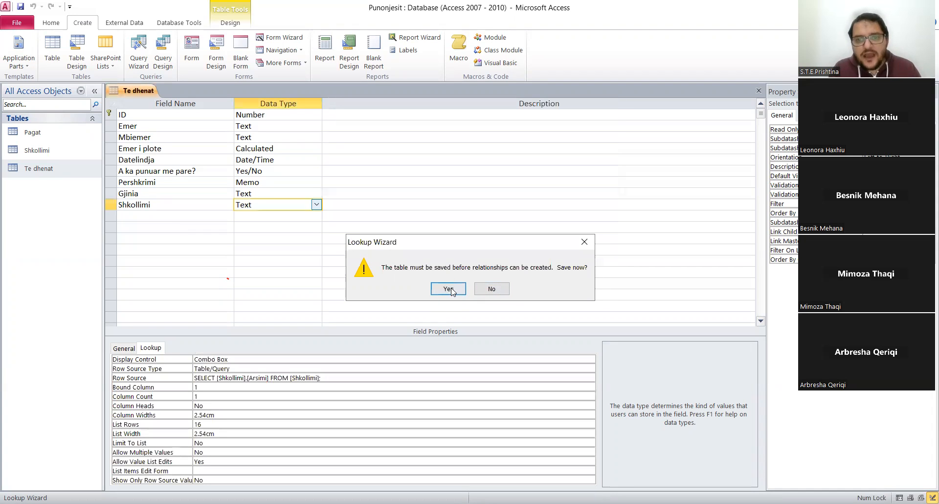
click(448, 288)
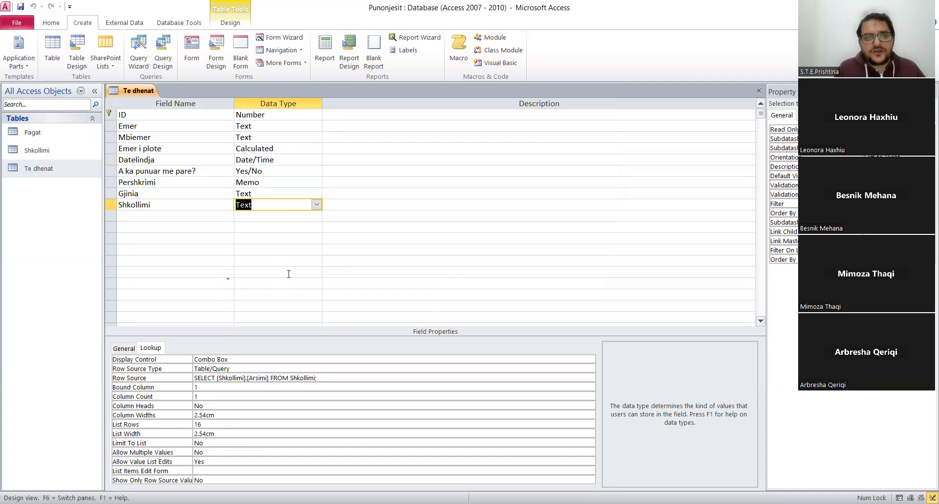
Switch Te dhenat to Datasheet View and examine the choices offered in the Shkollimi and Gjinia lookup fields.
right_click(136, 95)
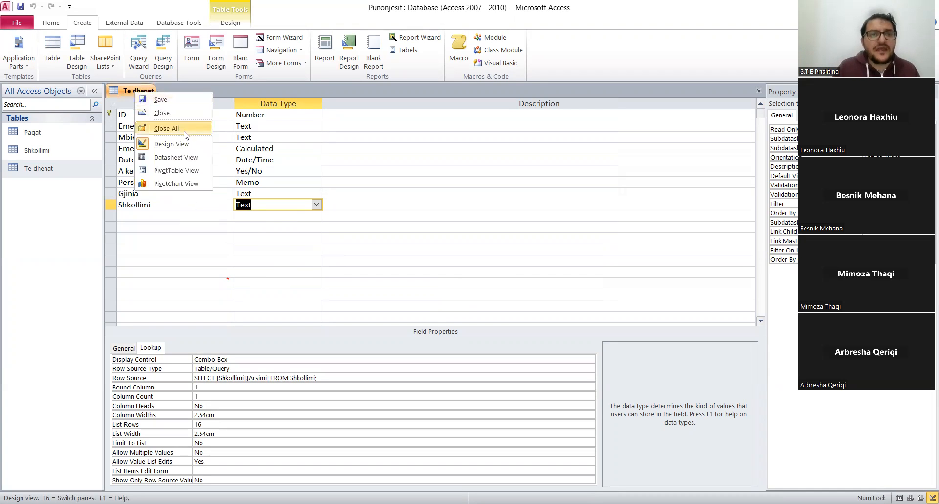
click(190, 158)
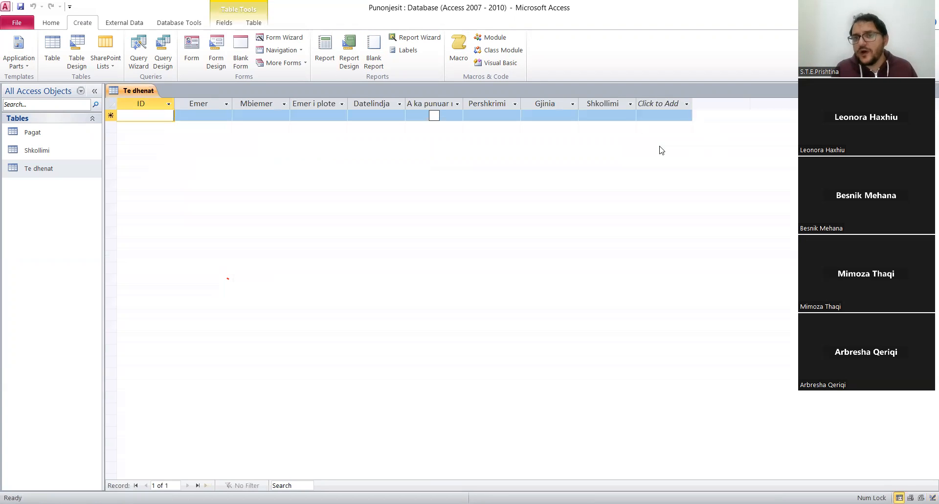
click(618, 112)
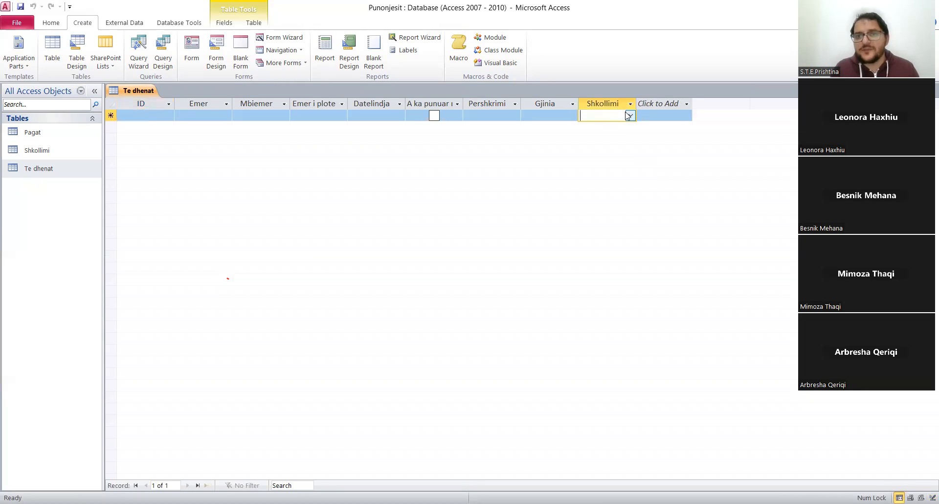
click(628, 115)
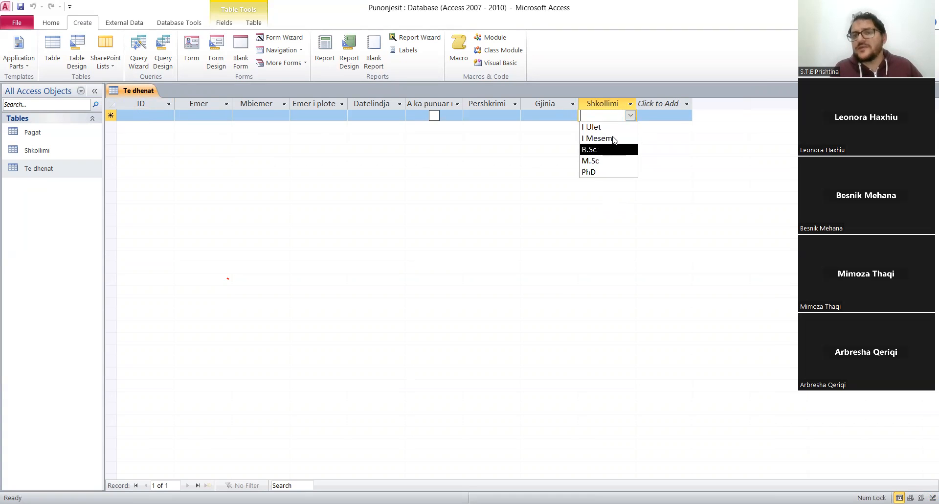
click(535, 116)
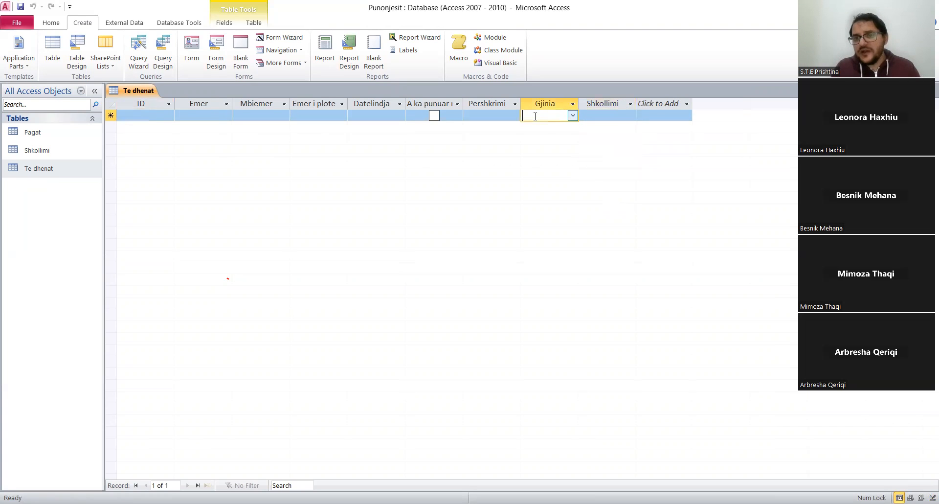
click(572, 115)
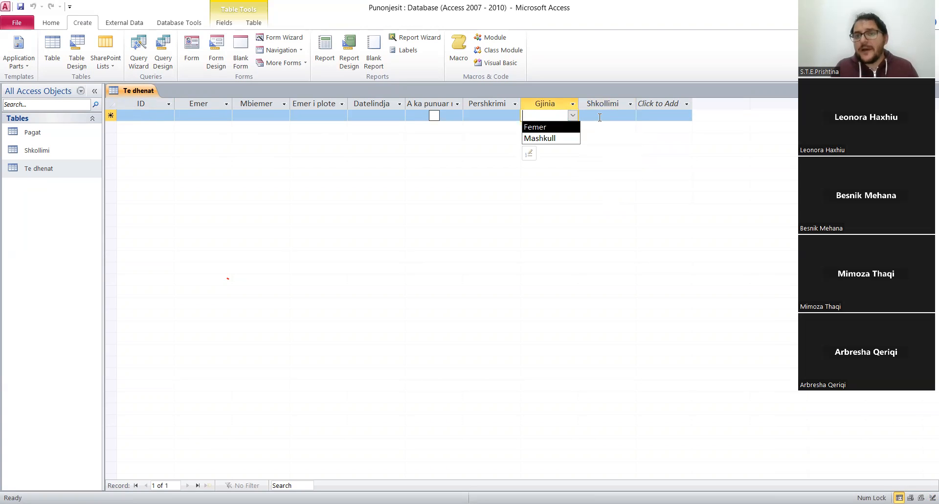
click(630, 115)
click(629, 115)
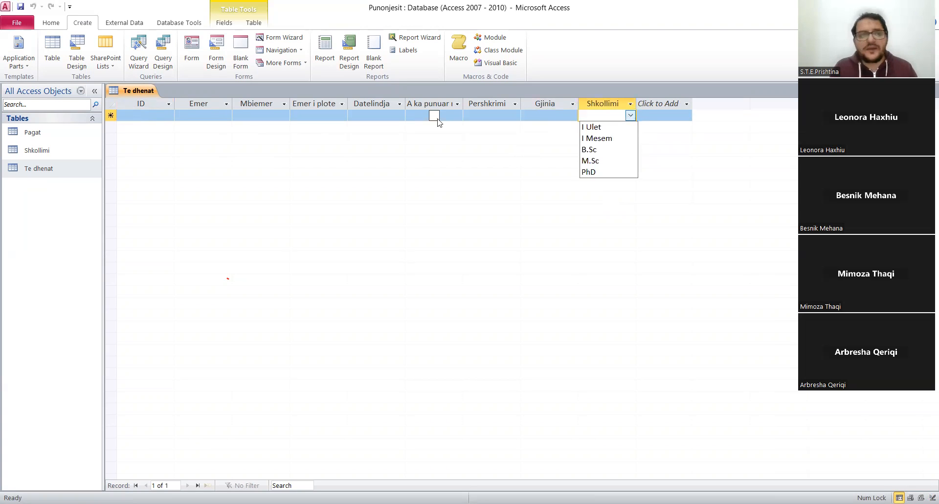
Add Honoris Causas as a new Arsimi record in the Shkollimi table, save the table and close it.
double_click(27, 153)
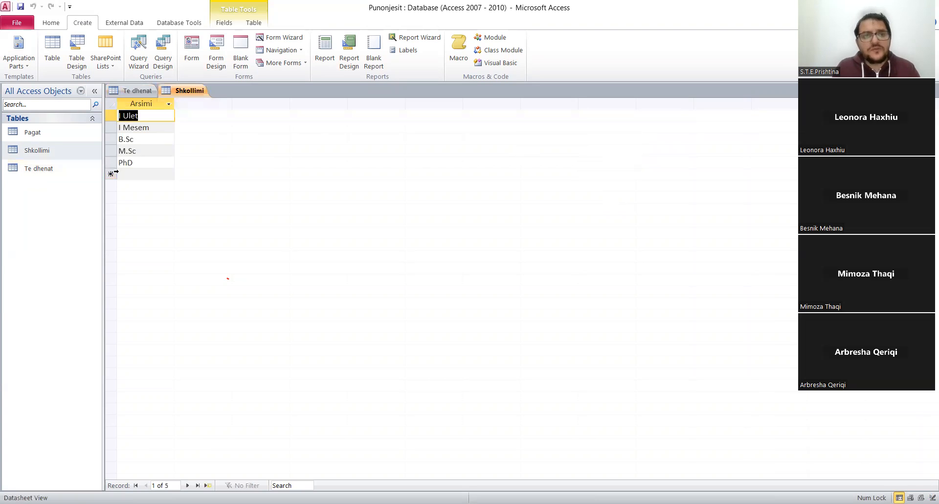
click(124, 174)
text(Honoris)
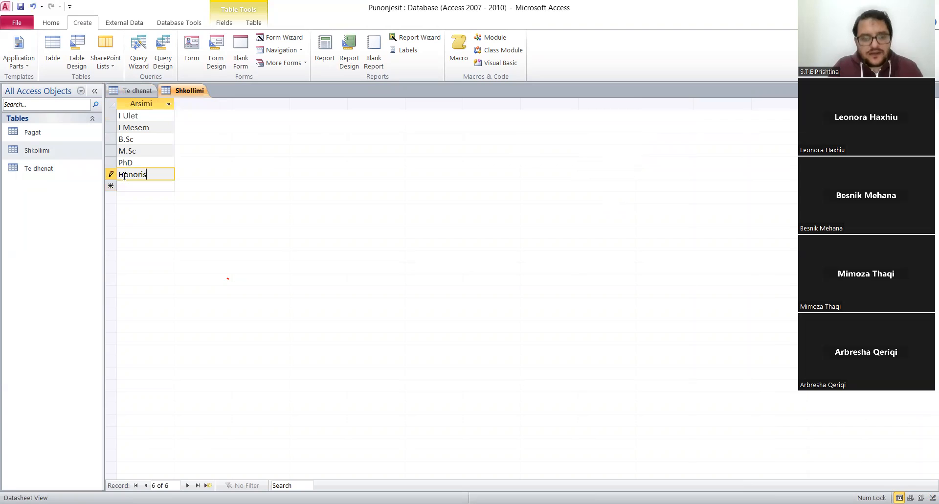
text( C)
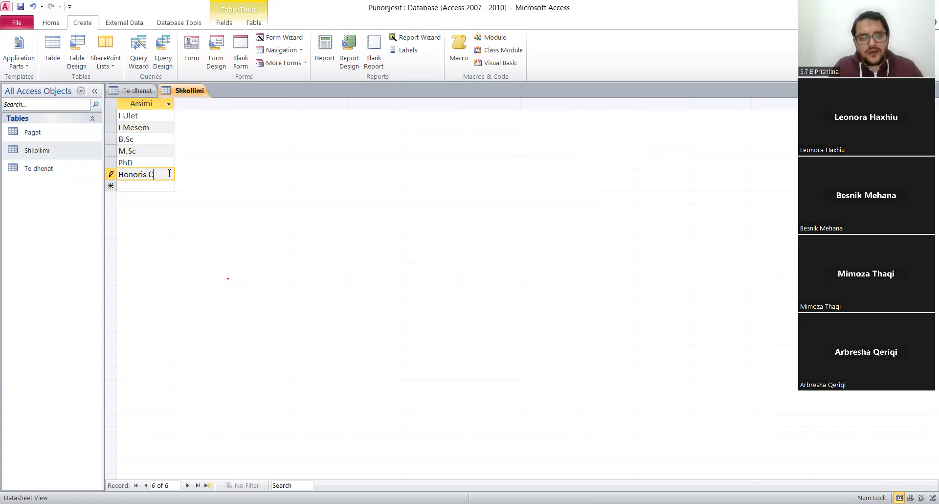
text(asusas)
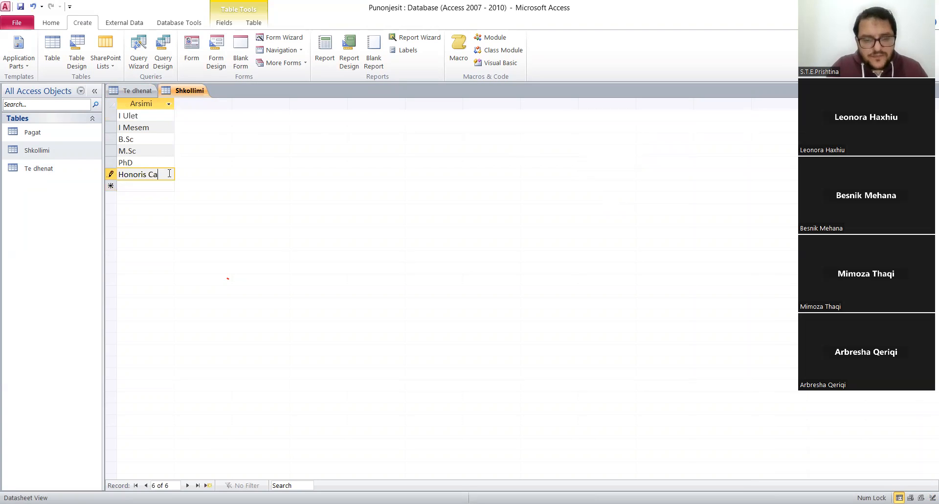
right_click(186, 91)
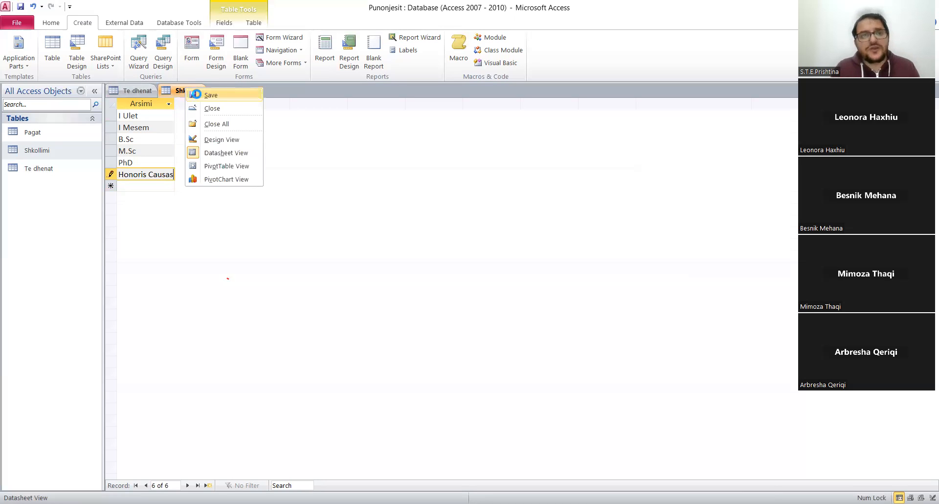
click(197, 95)
right_click(197, 95)
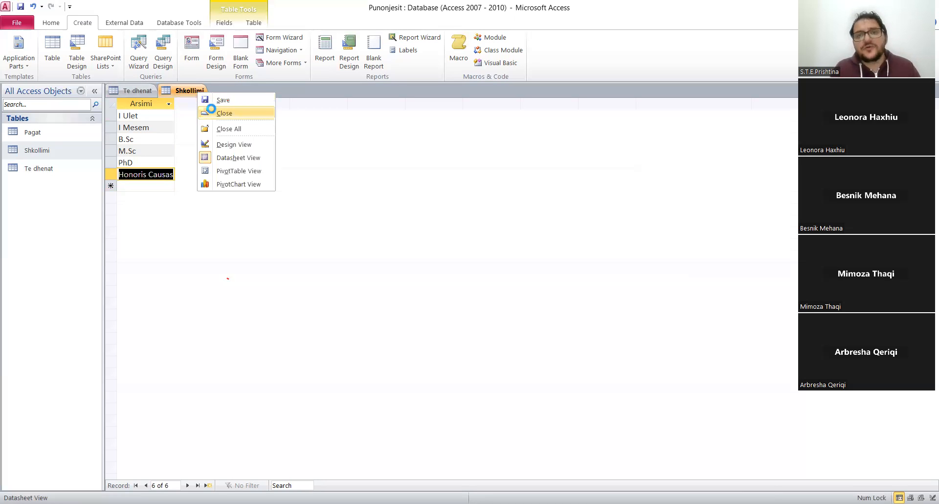
click(211, 114)
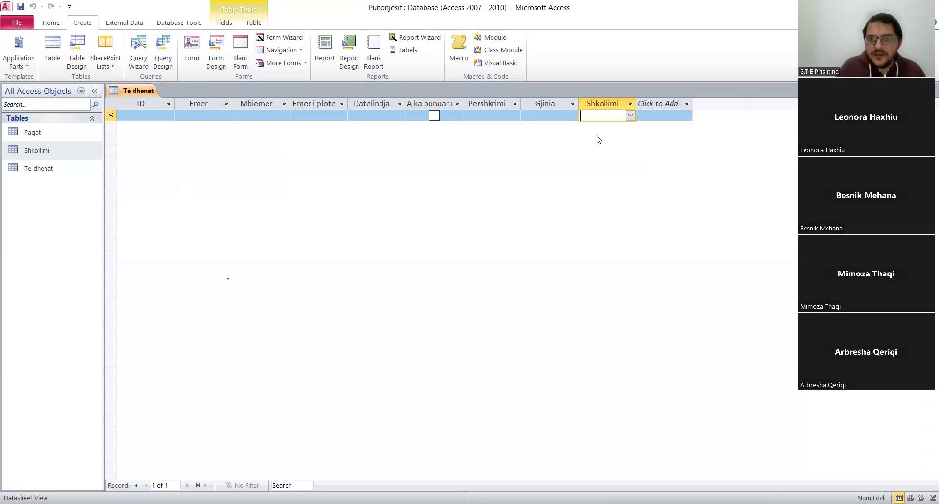
Reload Te dhenat by switching to Design View and back to Datasheet View, and examine the choices in the Shkollimi lookup.
click(630, 116)
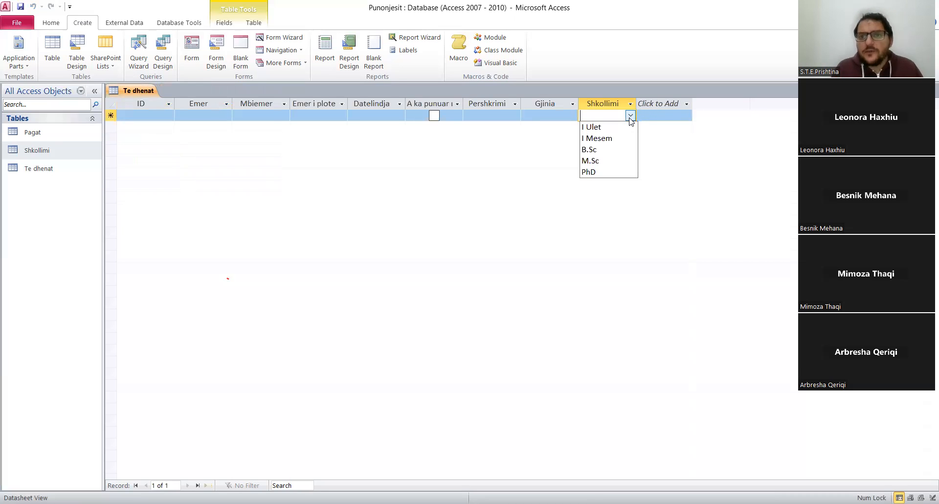
right_click(118, 95)
click(147, 146)
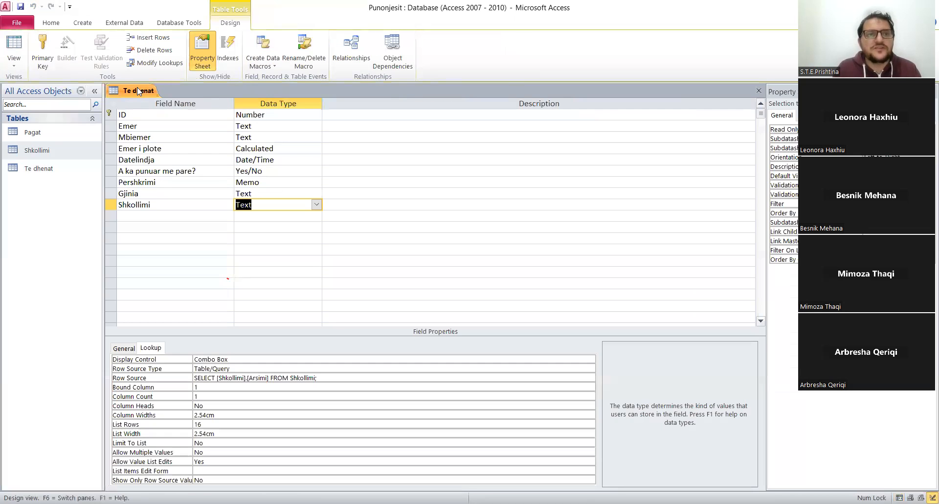
right_click(138, 91)
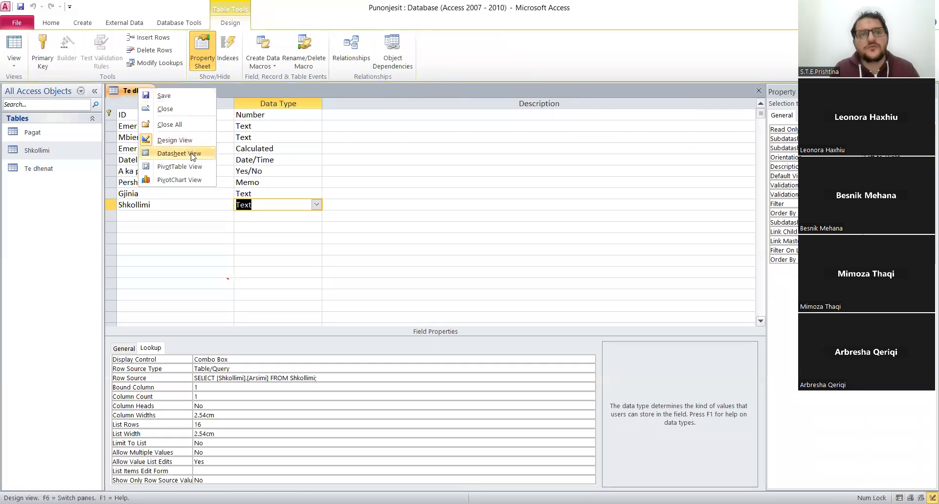
key(Return)
click(611, 115)
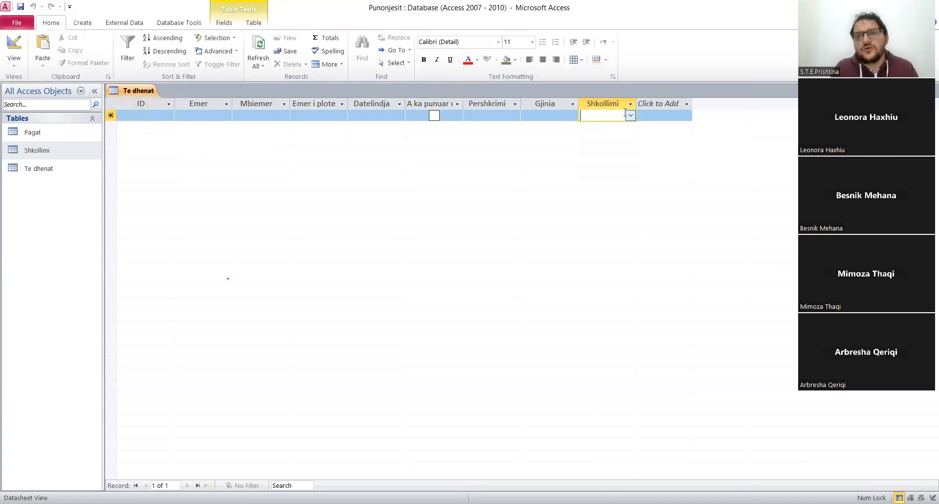
click(630, 116)
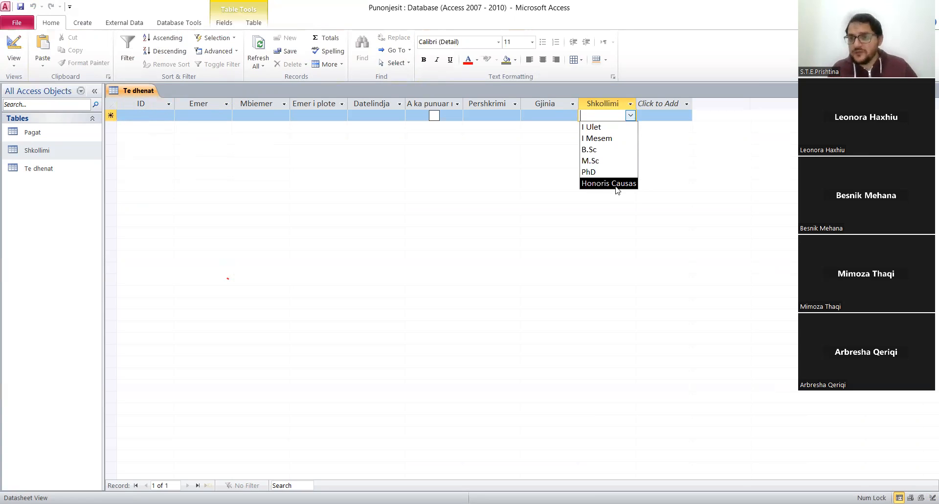
click(558, 115)
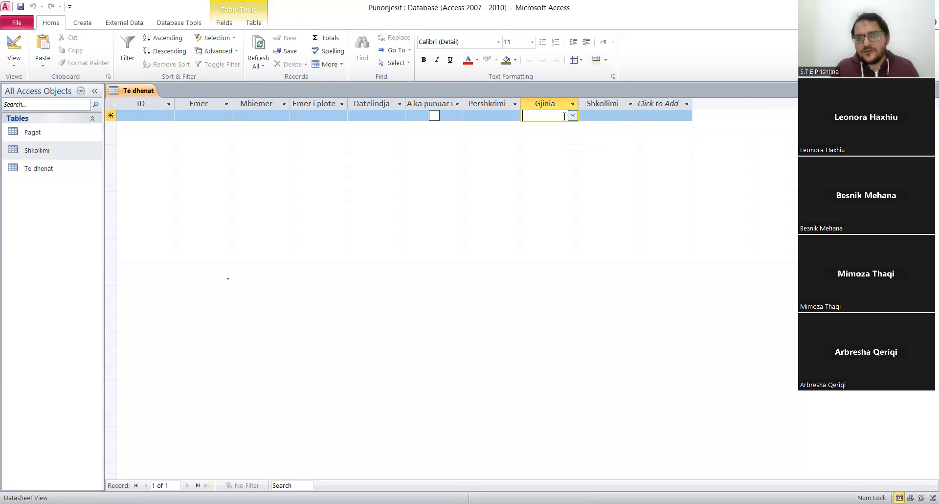
click(618, 115)
click(630, 115)
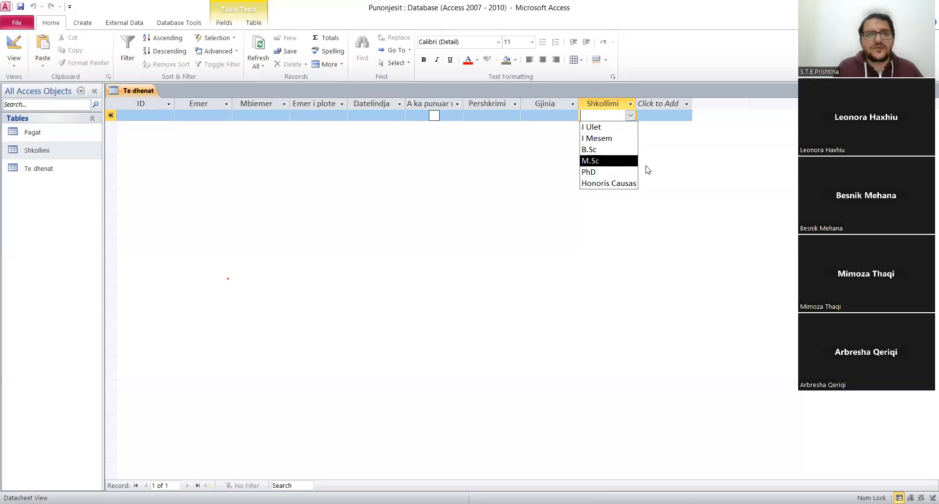
Switch Te dhenat to Design View and add a Text field named Qytetet ku ka punuar below Shkollimi.
right_click(140, 93)
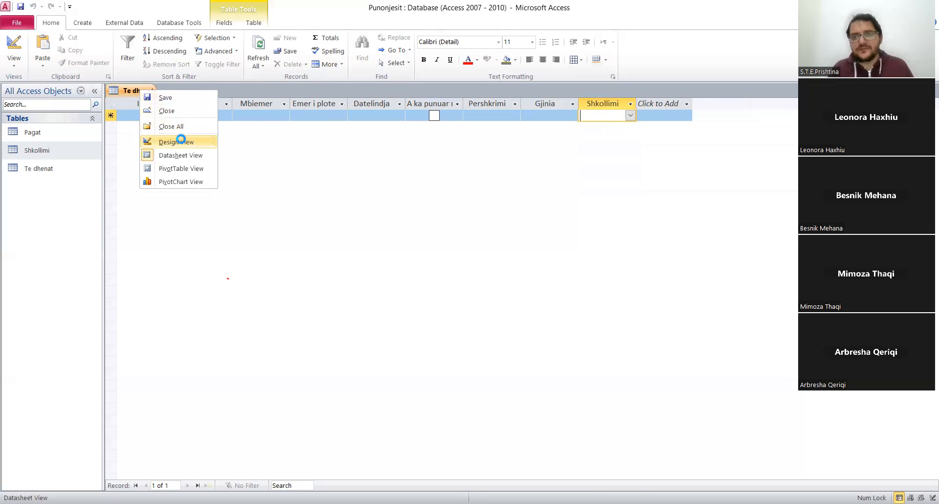
click(182, 142)
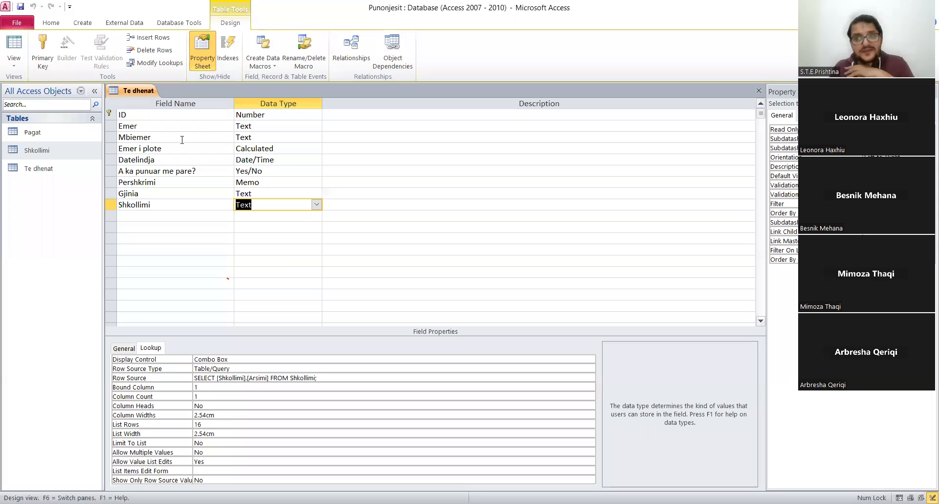
click(168, 215)
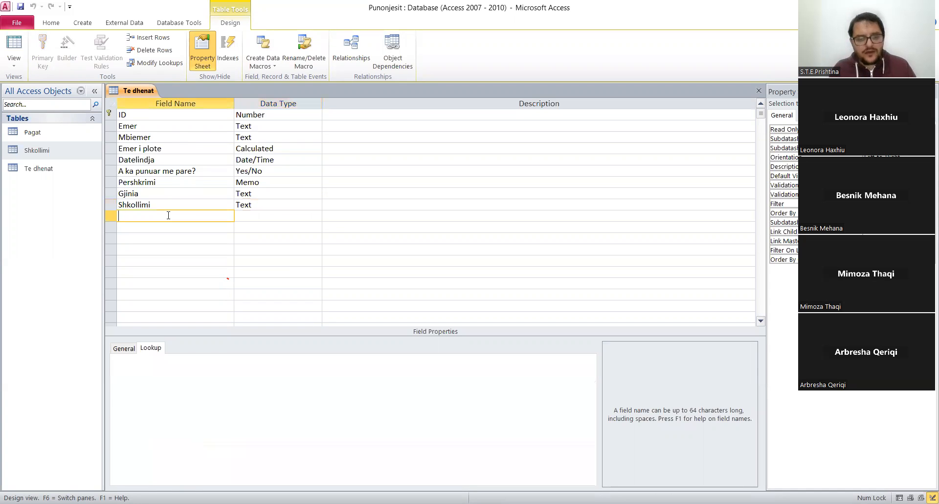
text(Qy)
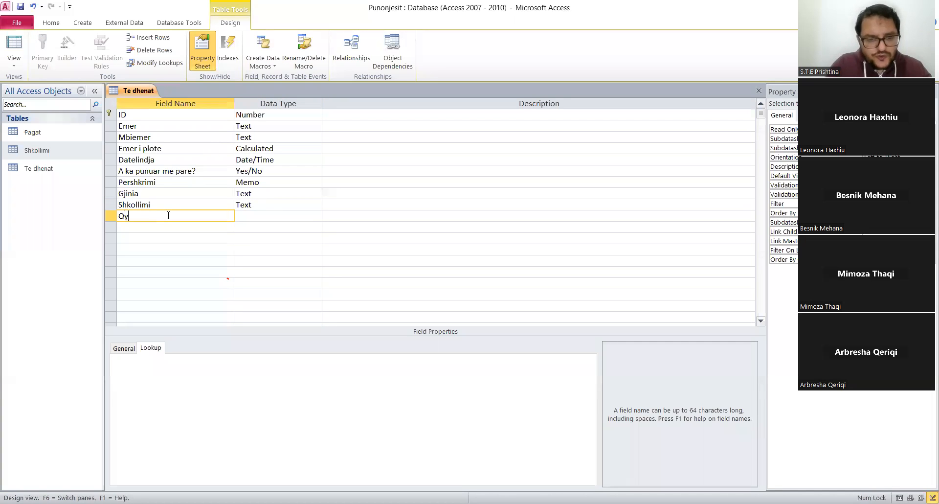
text(tetet ku)
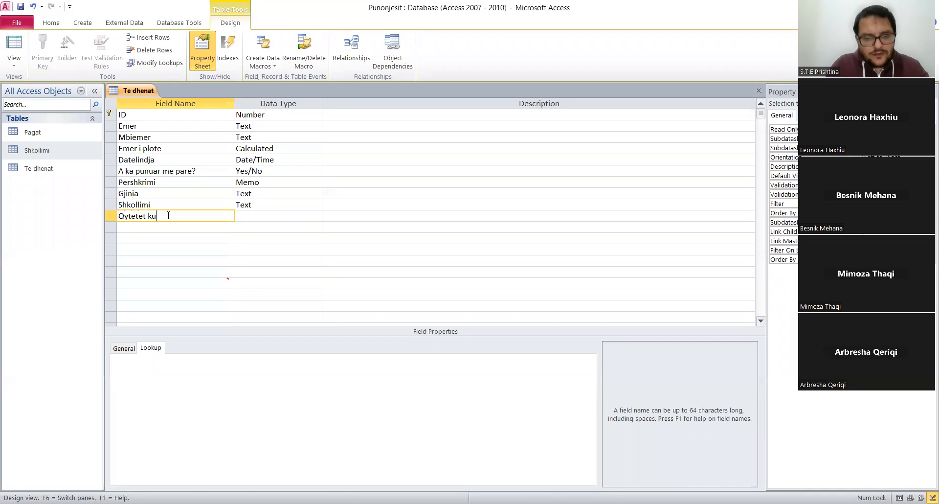
text( ka punuar)
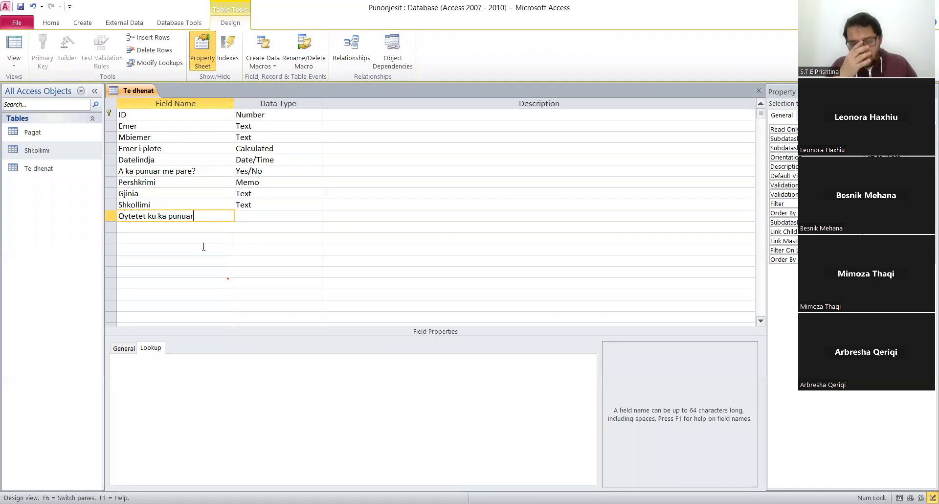
click(291, 219)
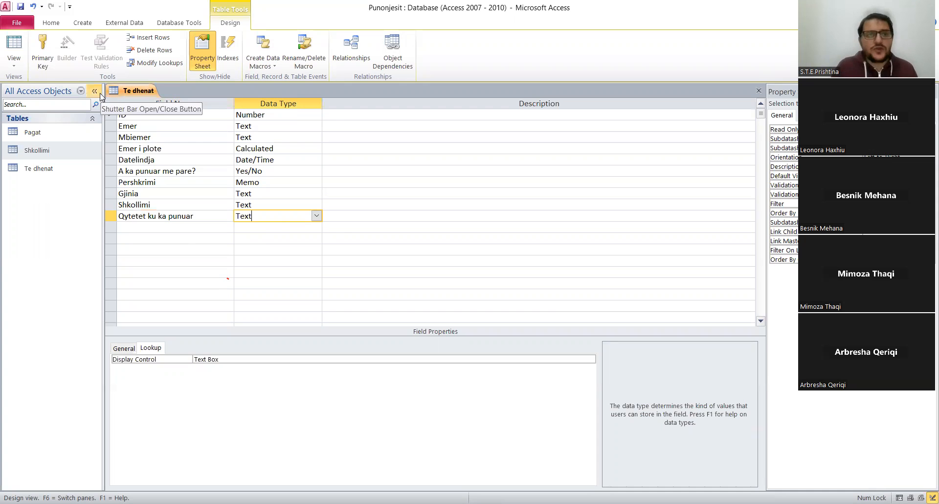
Create a new table, switch it to Design View and save it under the name Qytetet.
click(82, 24)
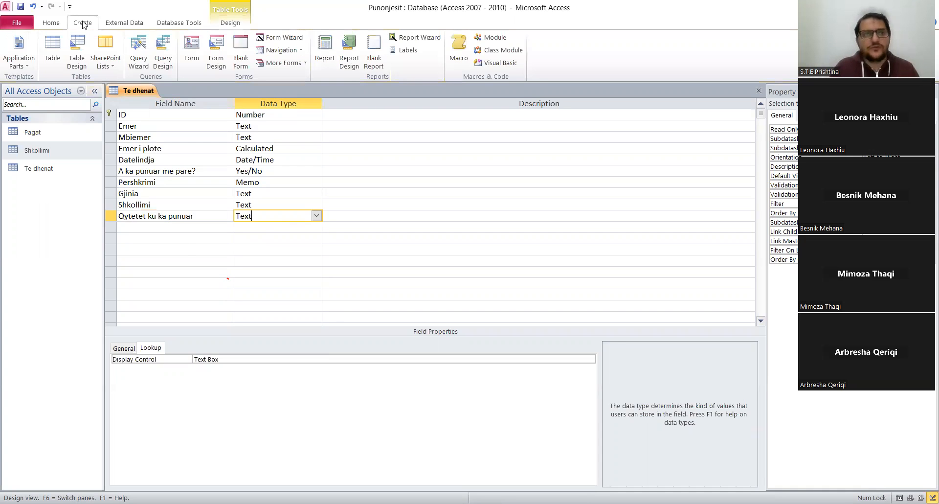
click(57, 62)
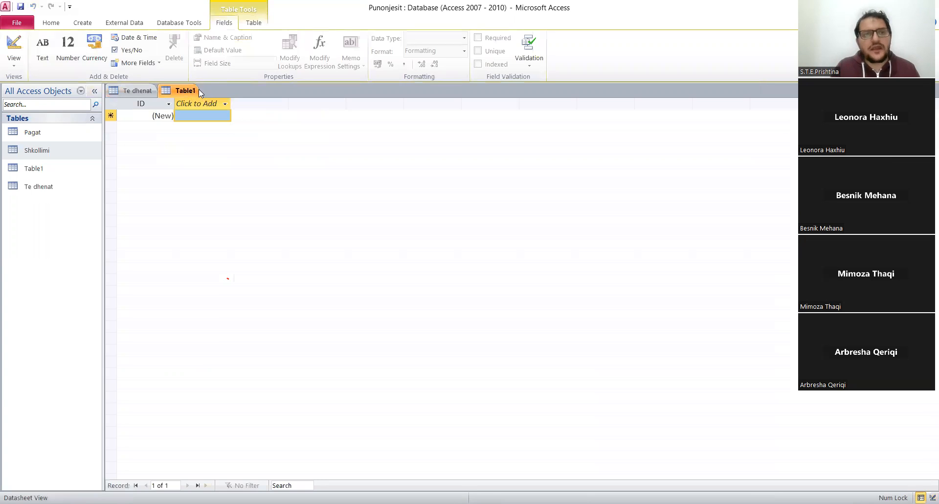
right_click(183, 93)
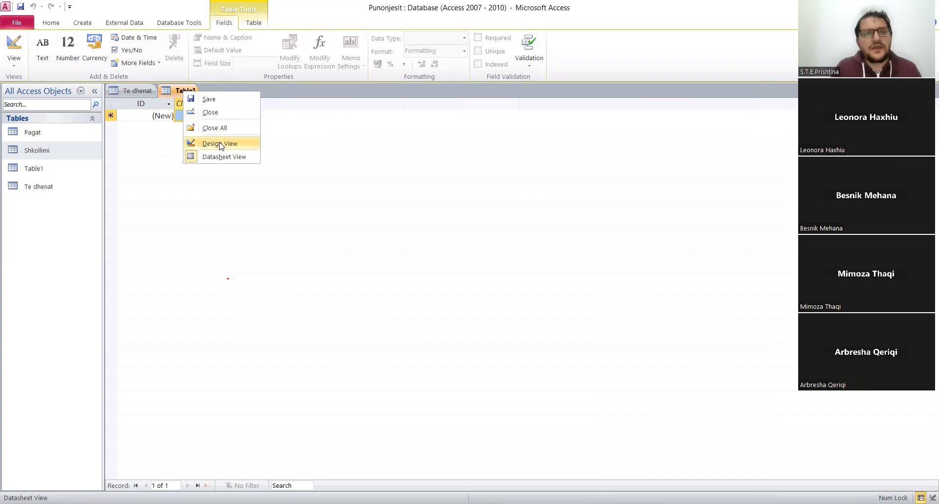
click(217, 143)
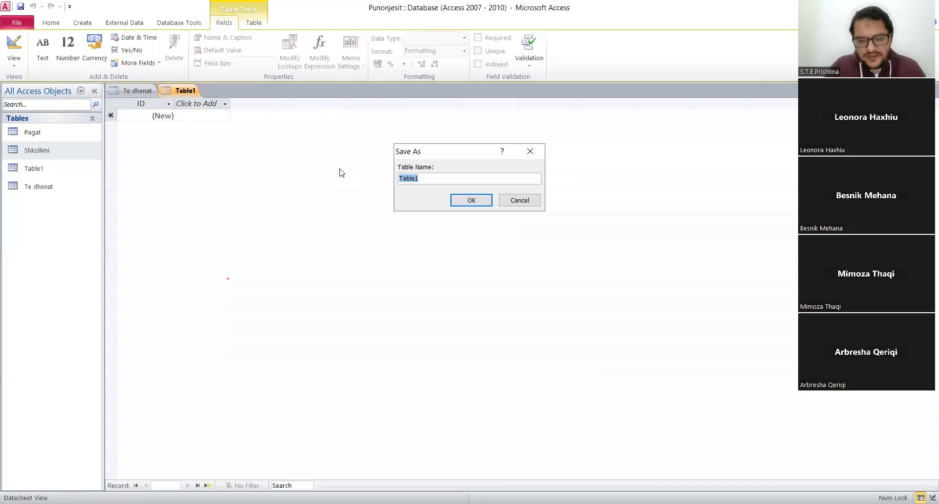
text(Qytetet)
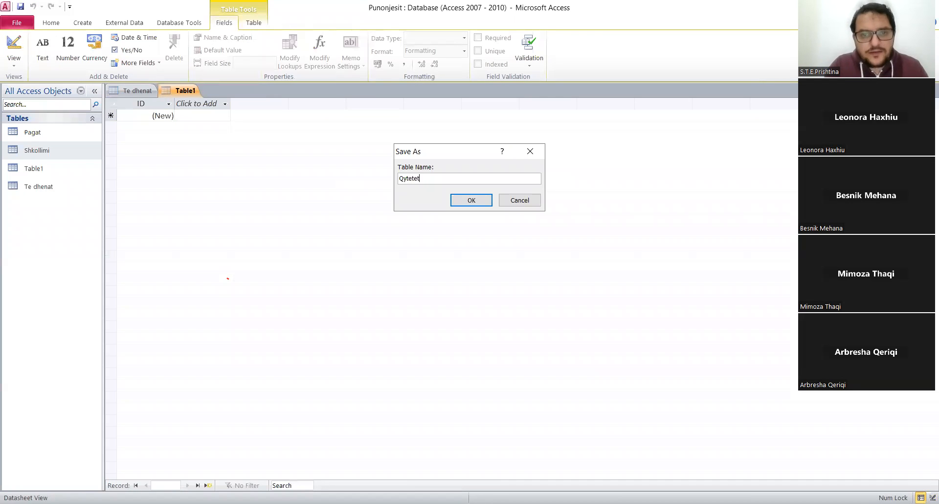
click(470, 201)
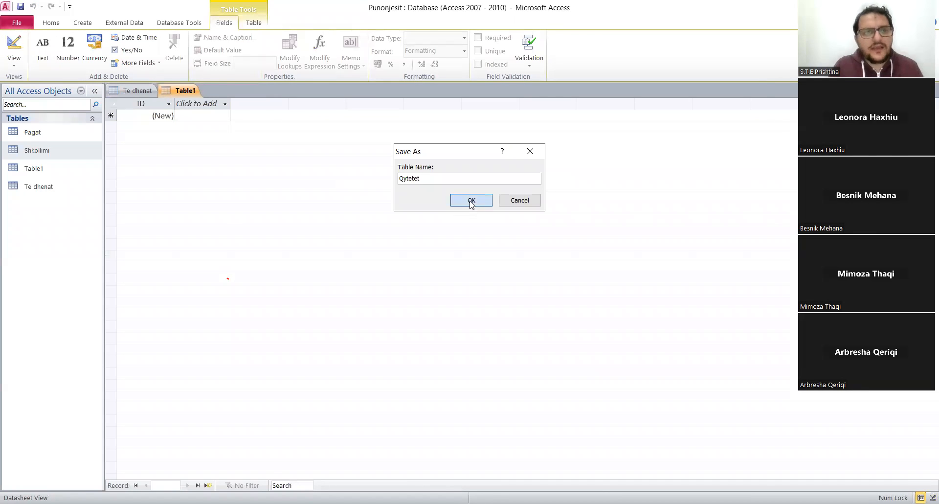
Delete the ID primary key field from Qytetet and add a Text field named Qyteti in its place.
click(110, 115)
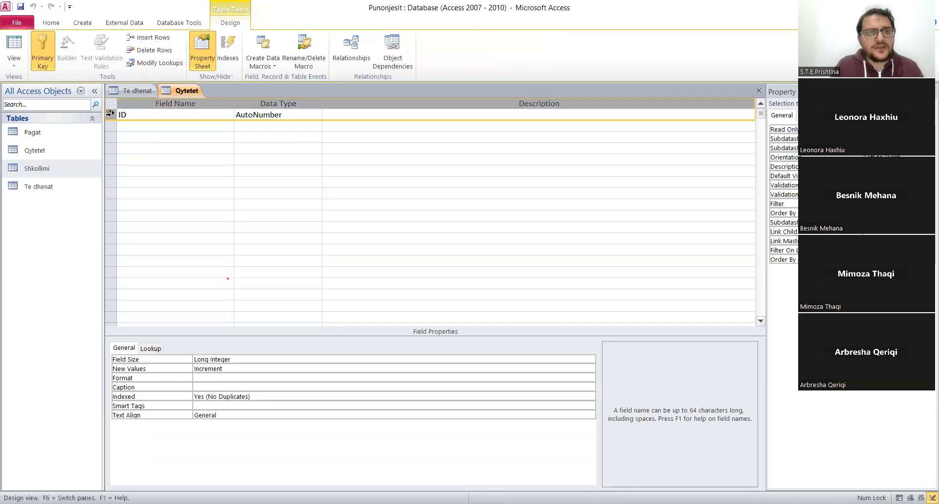
key(Delete)
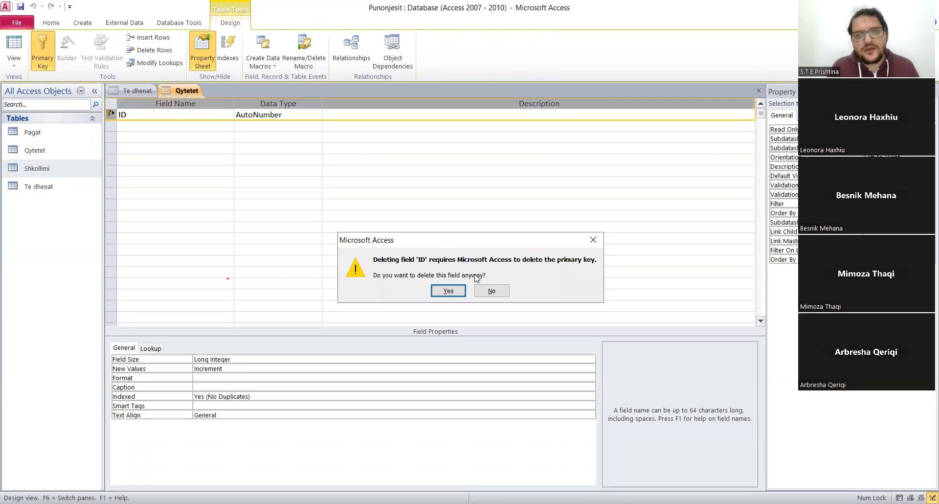
click(448, 291)
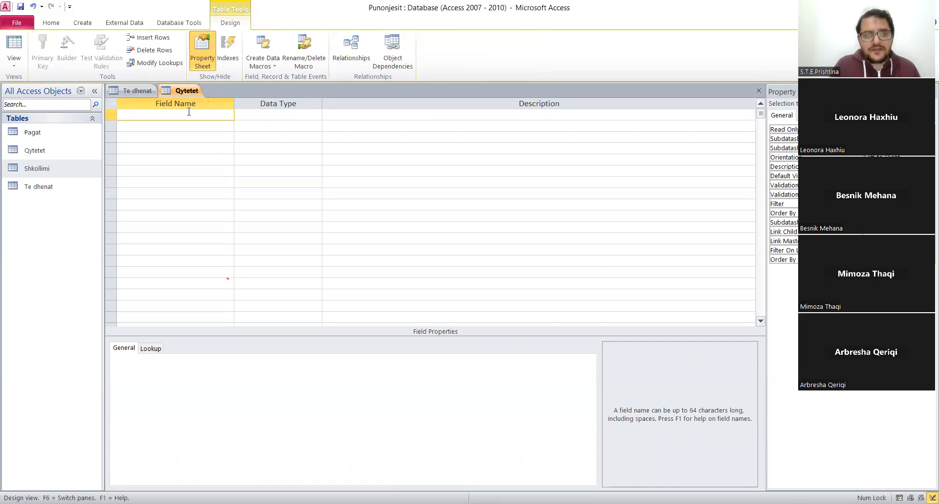
text(Qyteti)
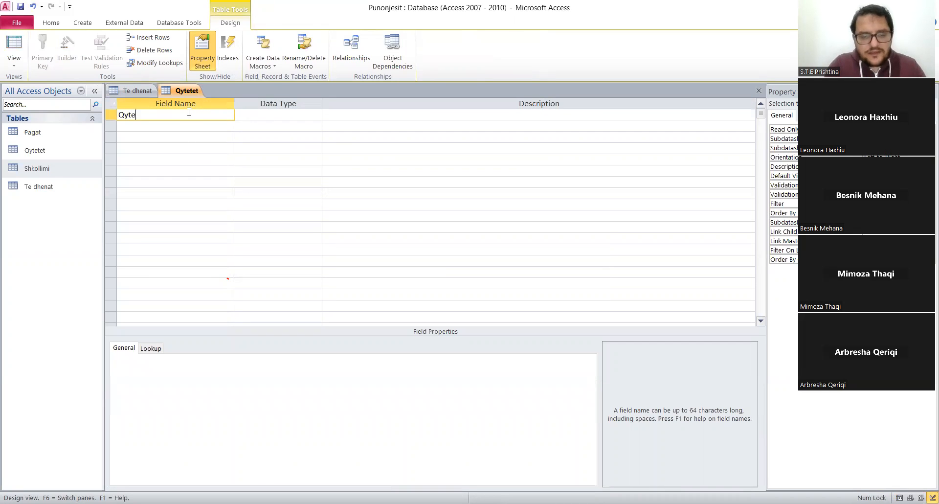
click(262, 118)
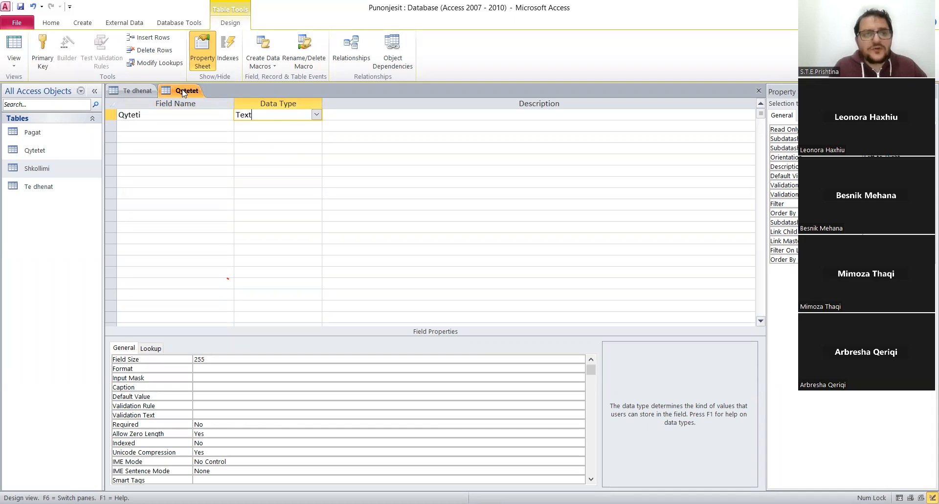
Save Qytetet, switch it to Datasheet View, and enter the cities Tirana, Durres, Prishtine, Gjilan and Podujeve in Qyteti.
click(223, 155)
click(452, 291)
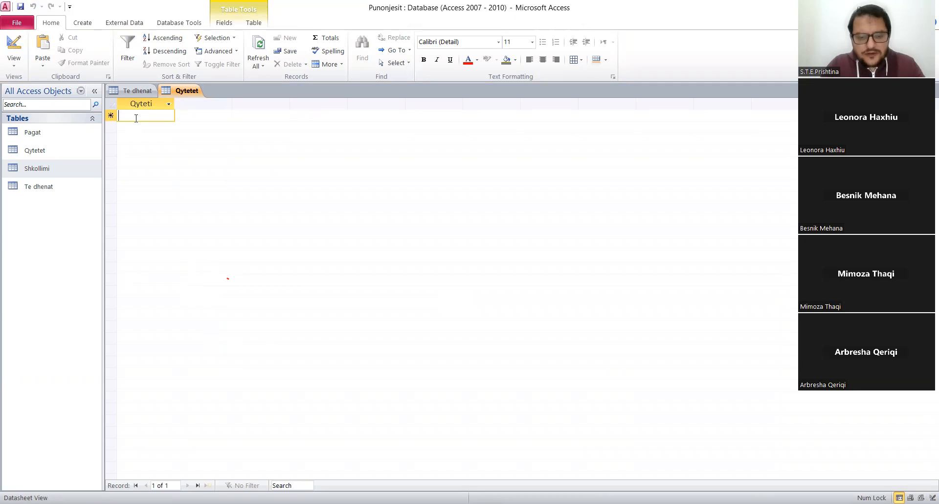
text(Tirana)
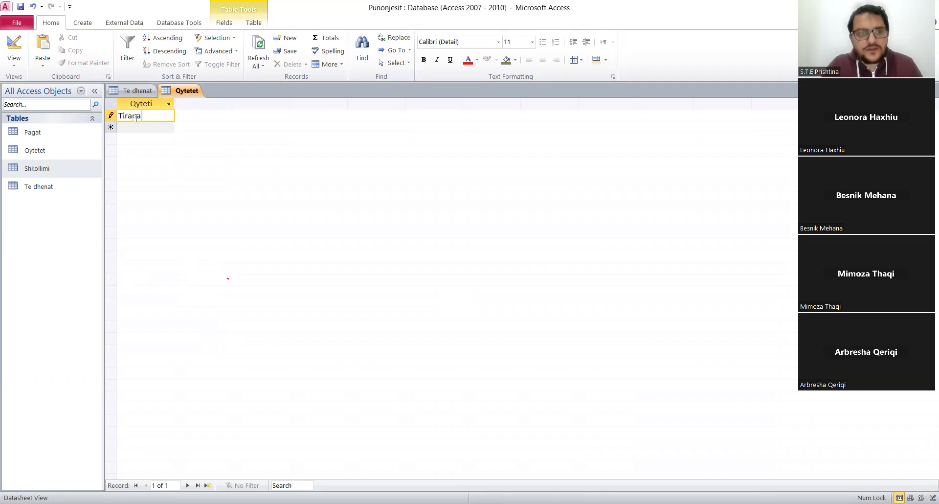
key(Return)
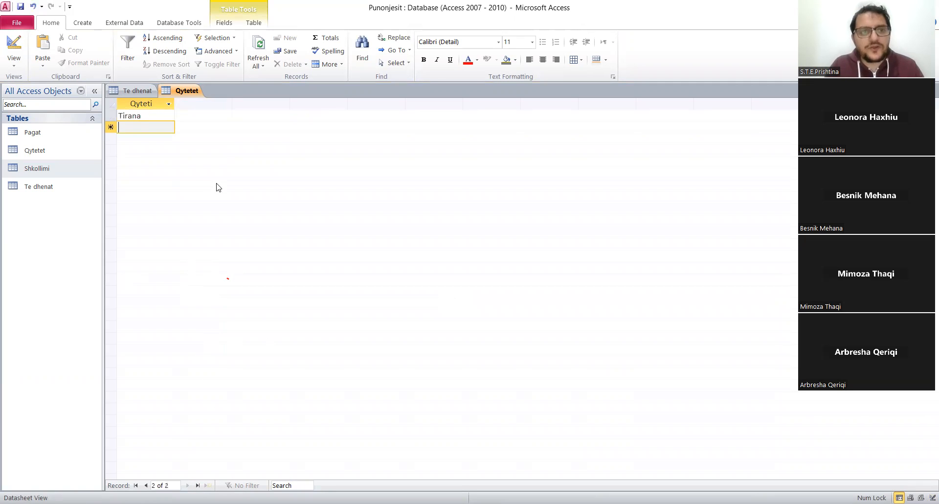
text(Durres)
key(Return)
text(Pris)
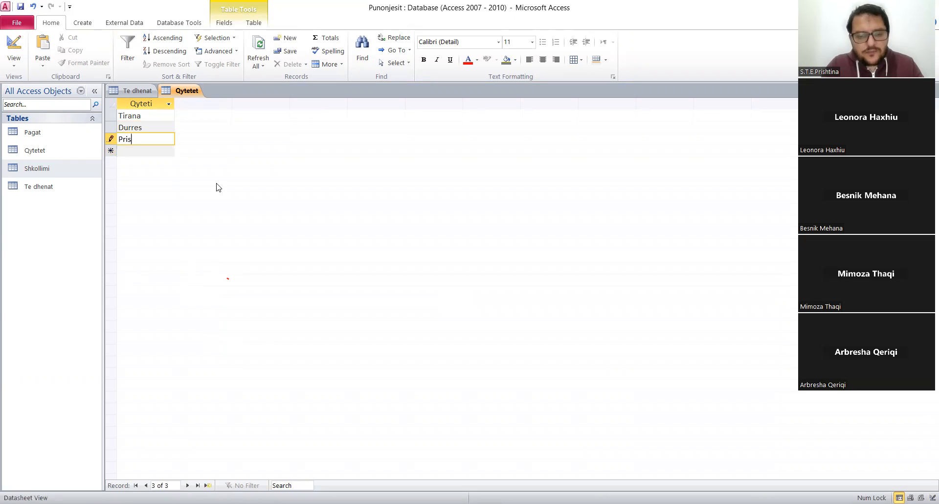
text(htine)
key(Return)
text(Gjilan)
key(Return)
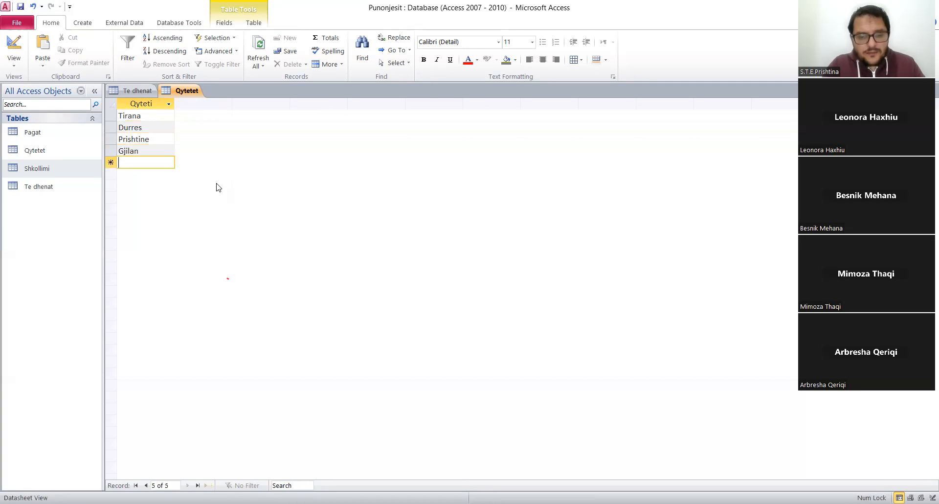
text(Podujeve)
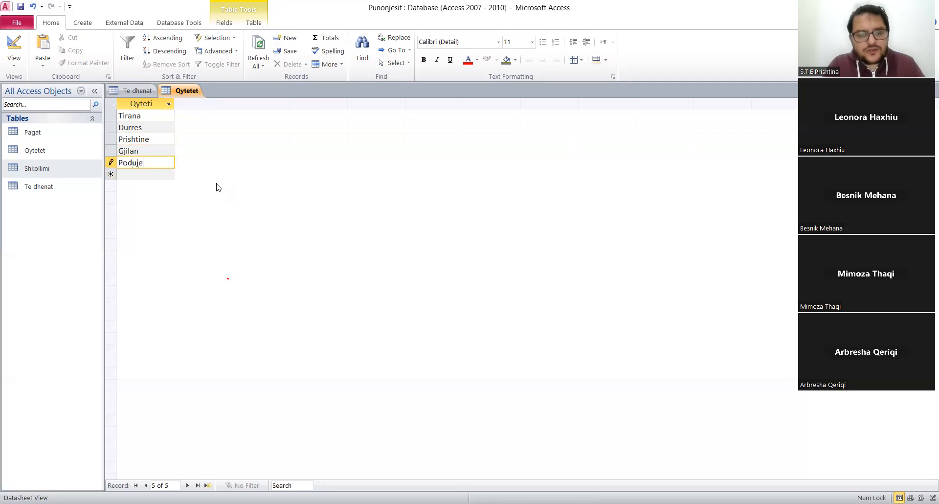
Save the city records and close the Qytetet table.
right_click(180, 93)
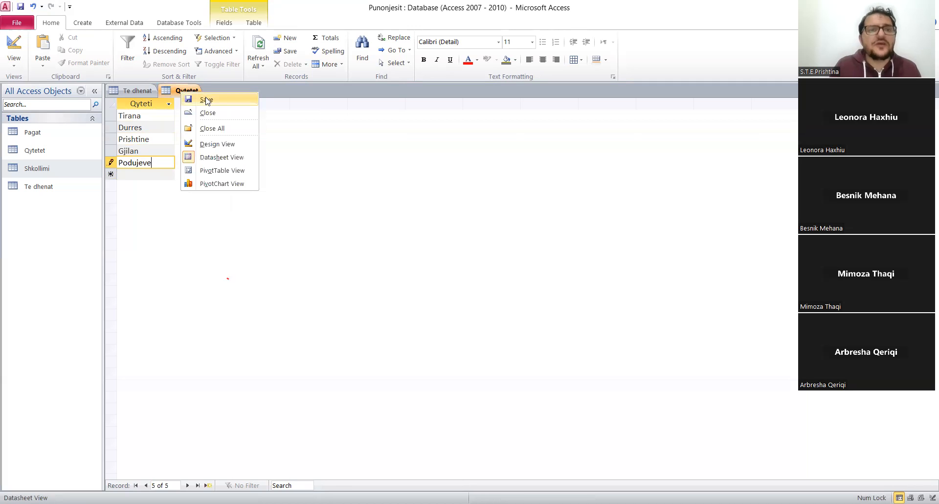
click(193, 93)
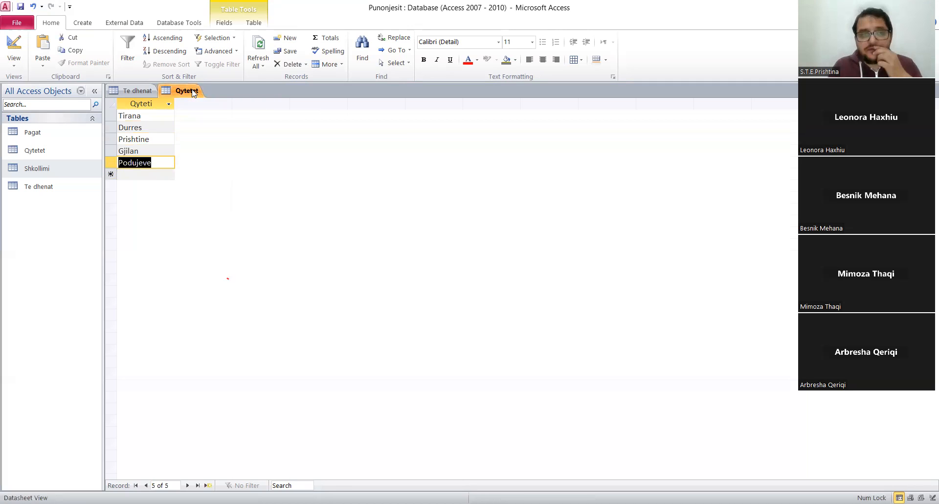
right_click(193, 92)
click(218, 110)
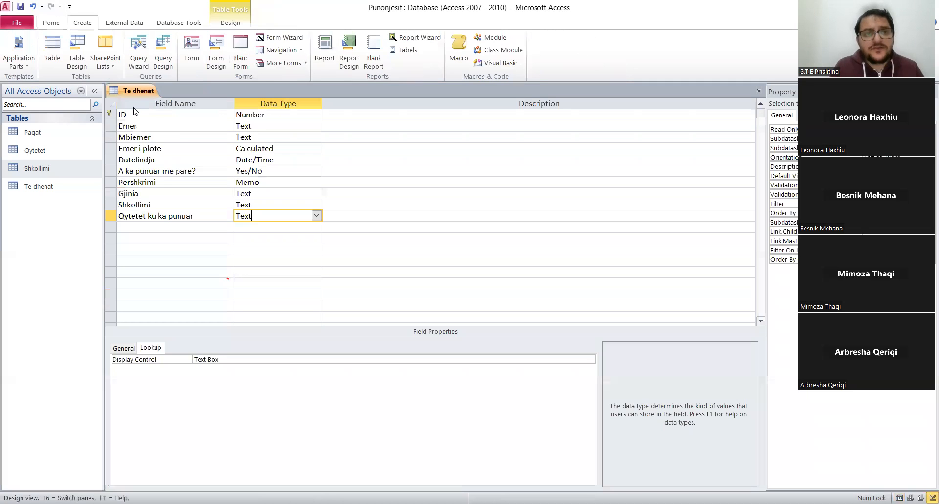
Start the Lookup Wizard for Qytetet ku ka punuar and take its values from the Qyteti field of the Qytetet table.
click(316, 215)
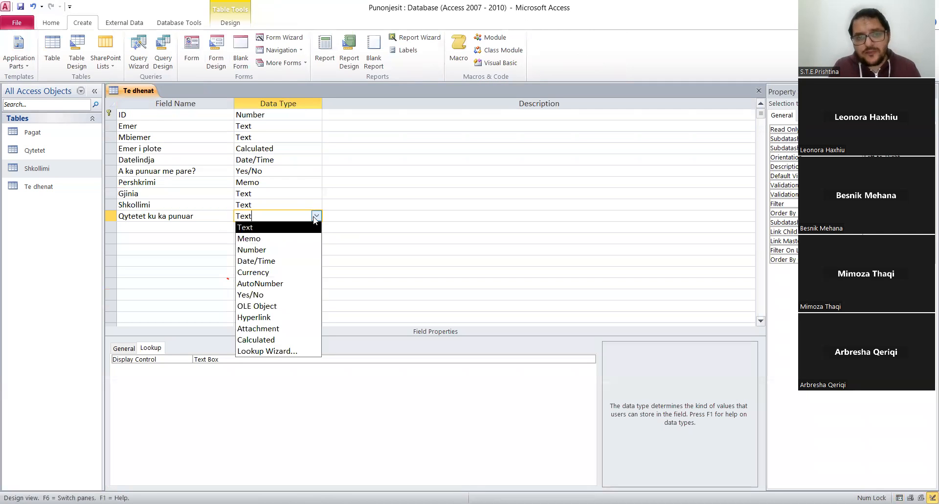
click(282, 351)
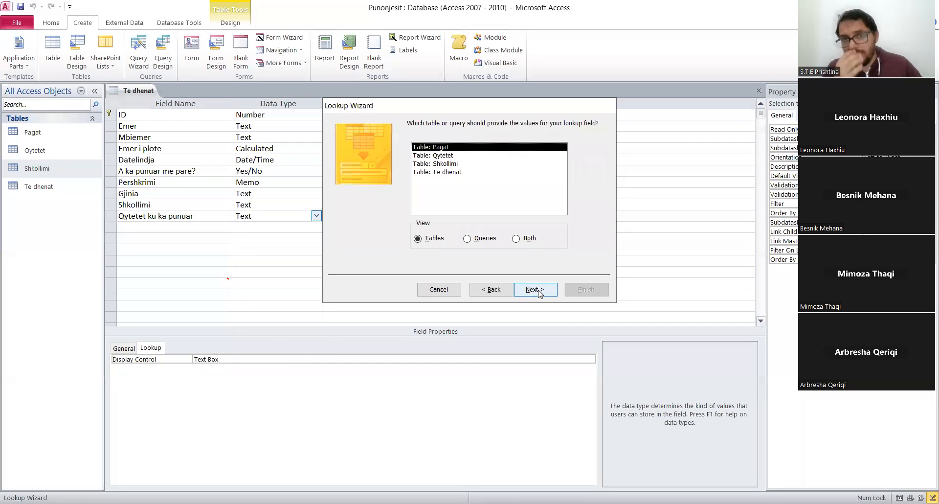
click(451, 155)
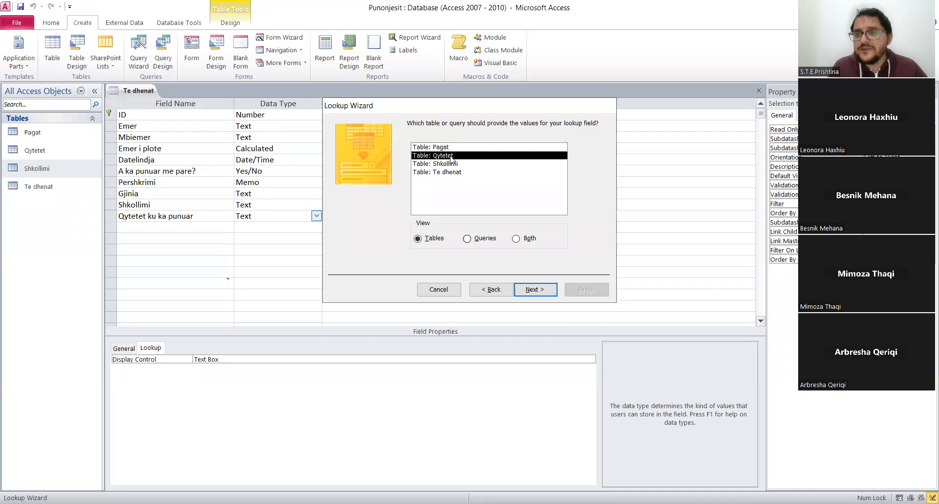
click(526, 290)
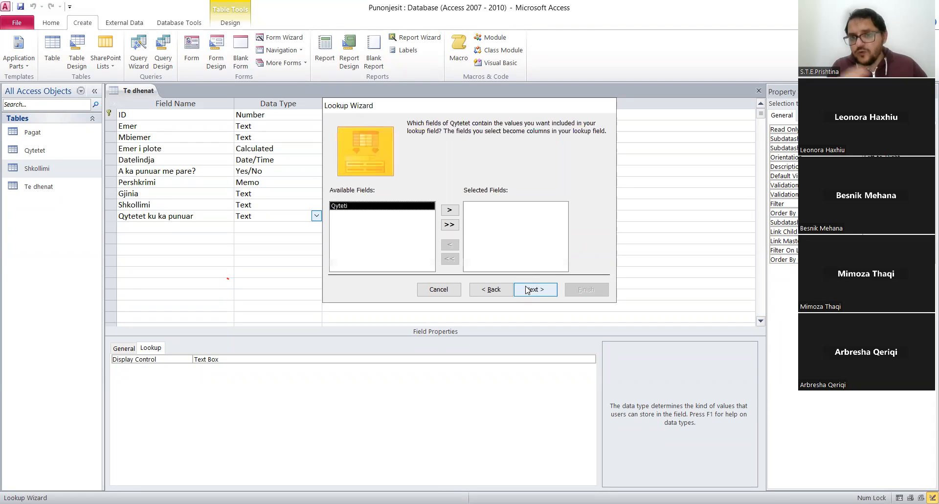
click(447, 211)
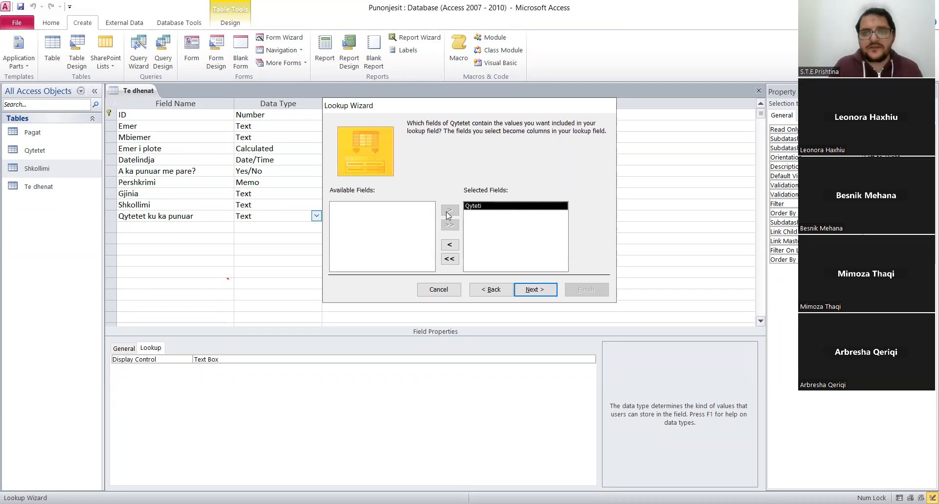
click(547, 291)
Sort the lookup ascending by Qyteti, allow multiple values, and finish the wizard, saving the table.
click(430, 164)
click(384, 183)
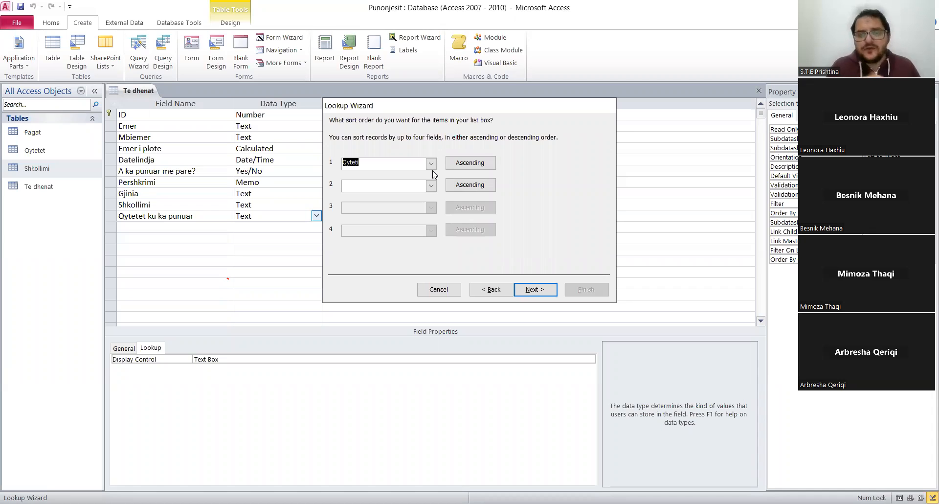
click(536, 291)
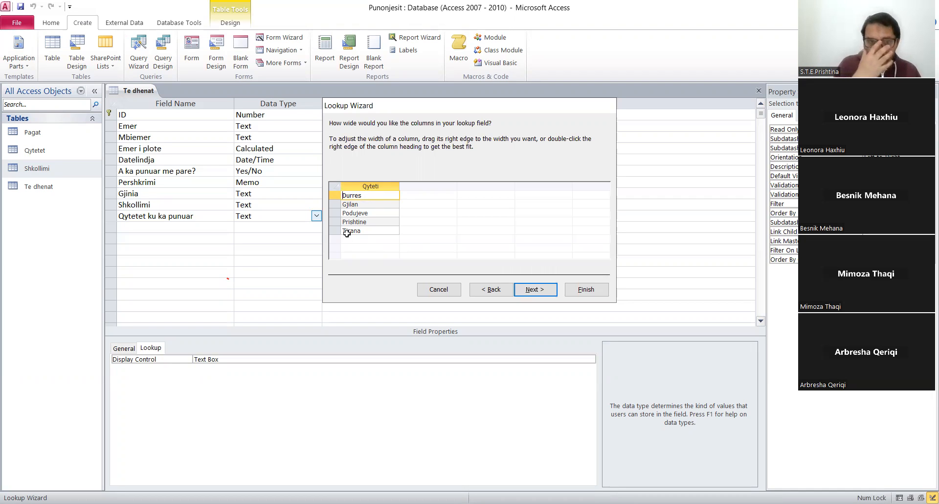
click(542, 289)
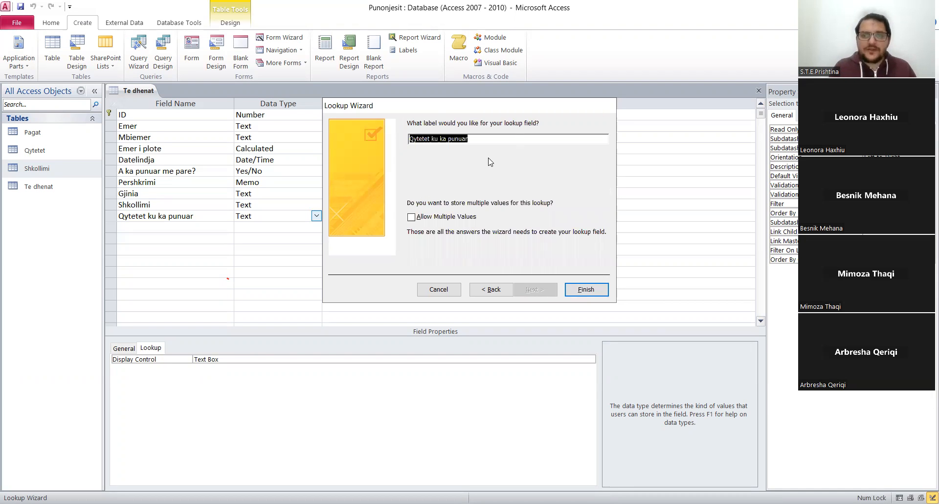
click(411, 218)
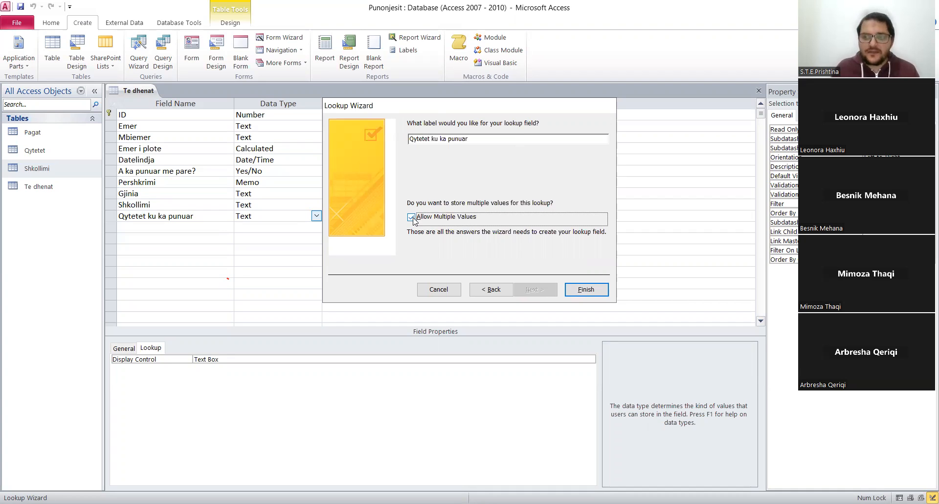
click(578, 283)
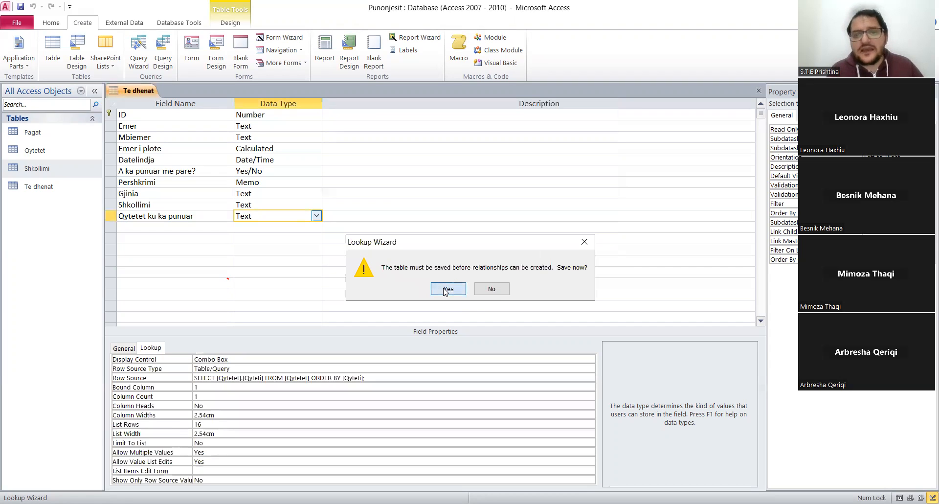
click(446, 289)
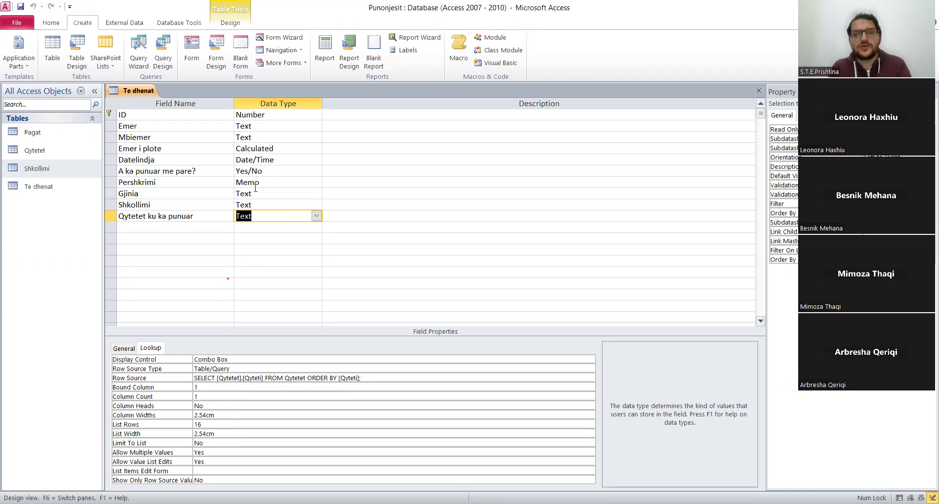
Switch the Te dhenat table to Datasheet View.
right_click(130, 95)
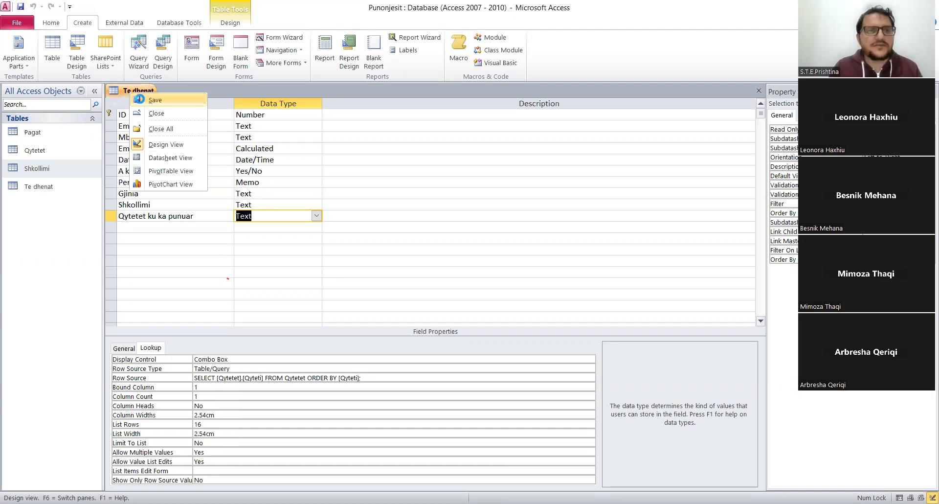
click(126, 91)
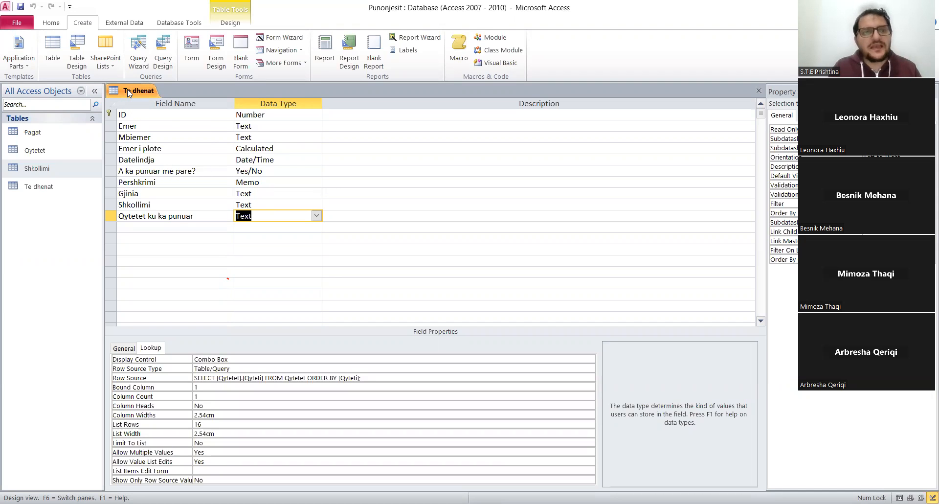
right_click(128, 93)
click(185, 156)
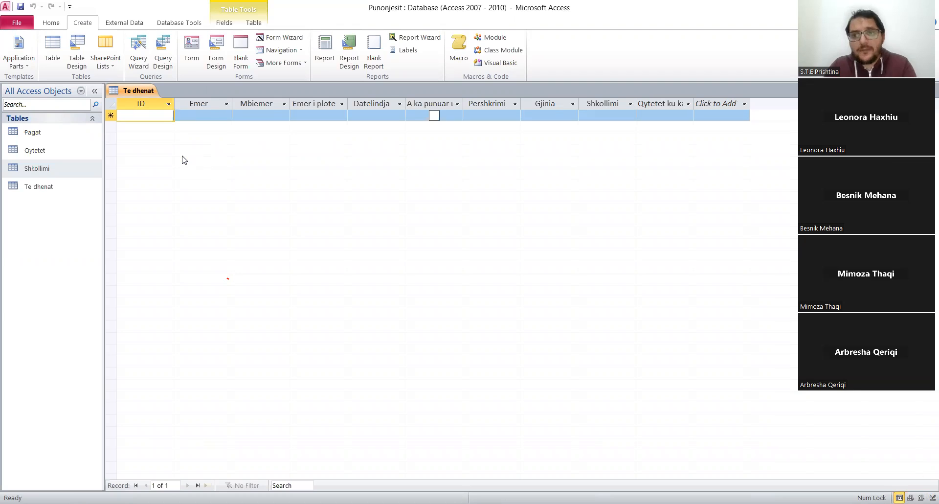
Start the first record in Te dhenat with ID 1 and enter the employee's first name in Emer and surname in Mbiemer.
text(1)
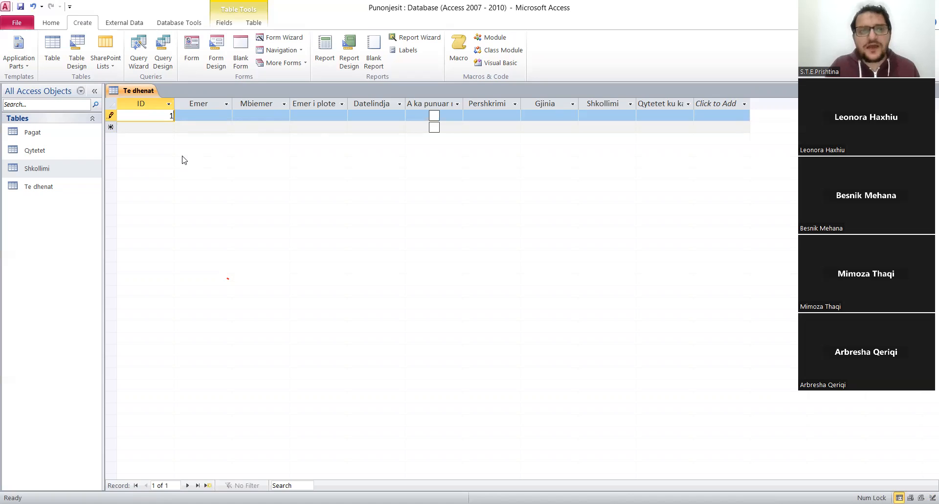
key(Tab)
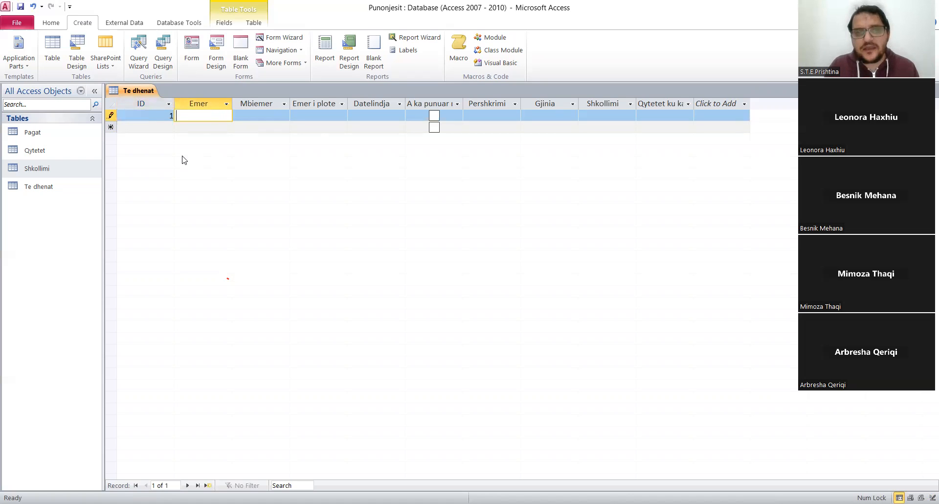
key(Tab)
key(Tab)
key(Tab)
key(shift+Tab)
key(shift+Tab)
key(shift+Tab)
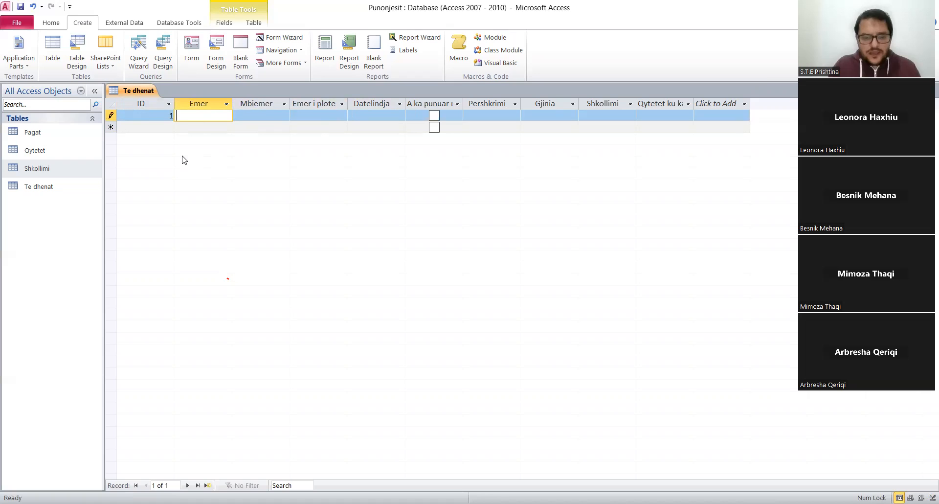
text(Fisnik)
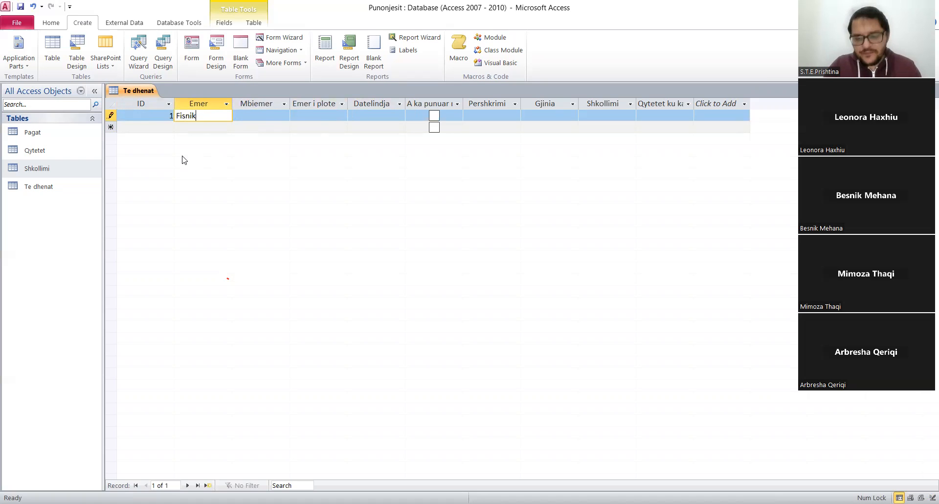
key(Tab)
text(Hoxha)
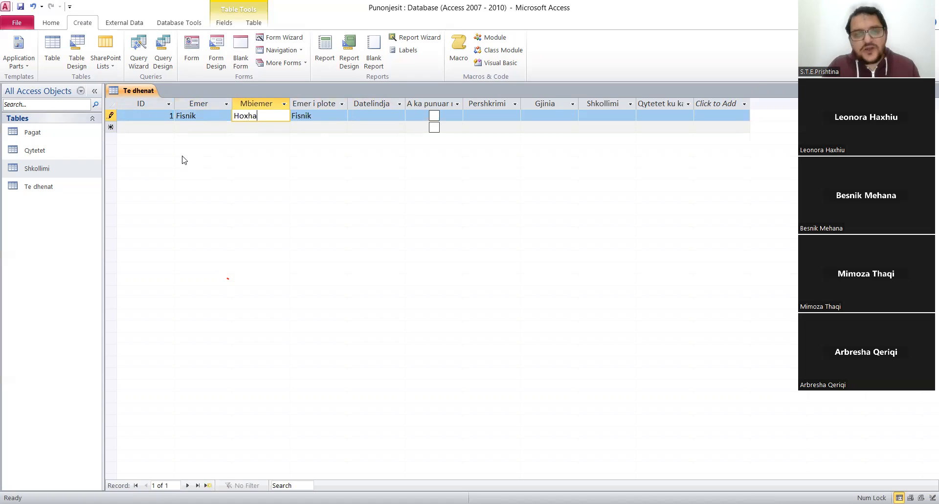
key(Tab)
key(shift+Tab)
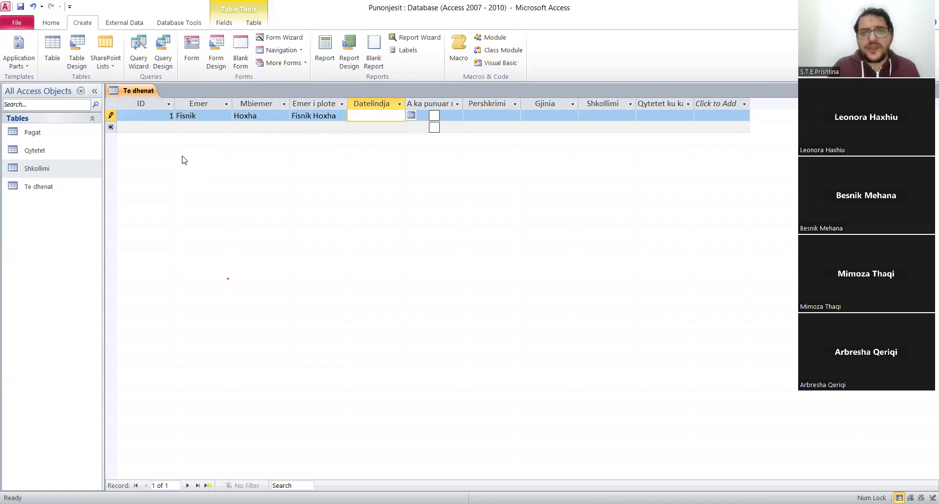
Pick a date of birth from the date picker for the first record's Datelindja field.
click(410, 115)
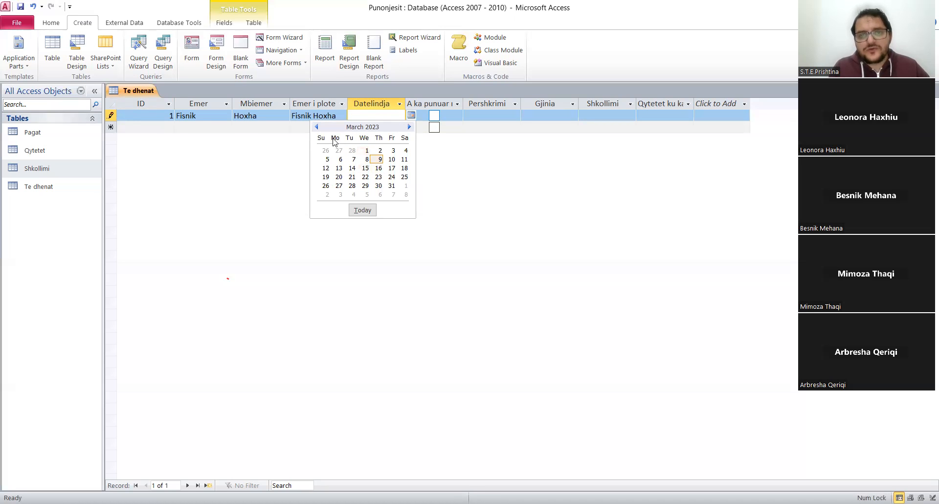
click(353, 160)
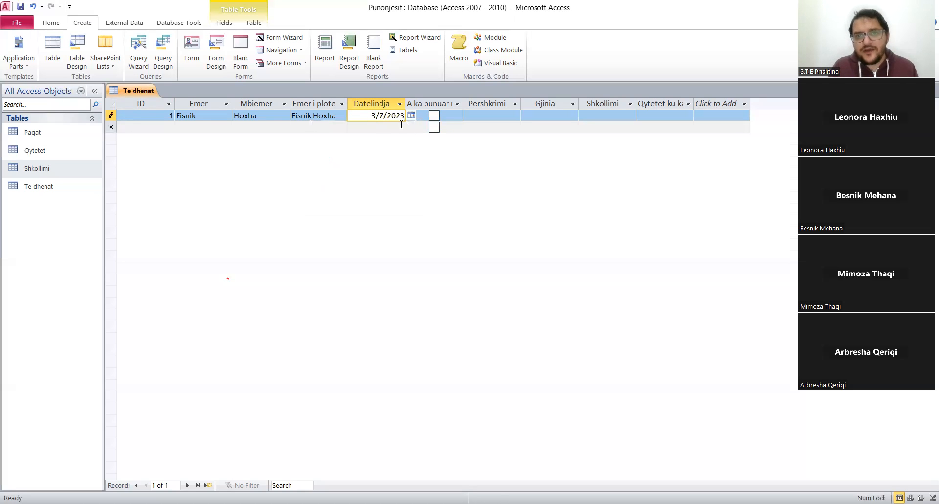
click(323, 116)
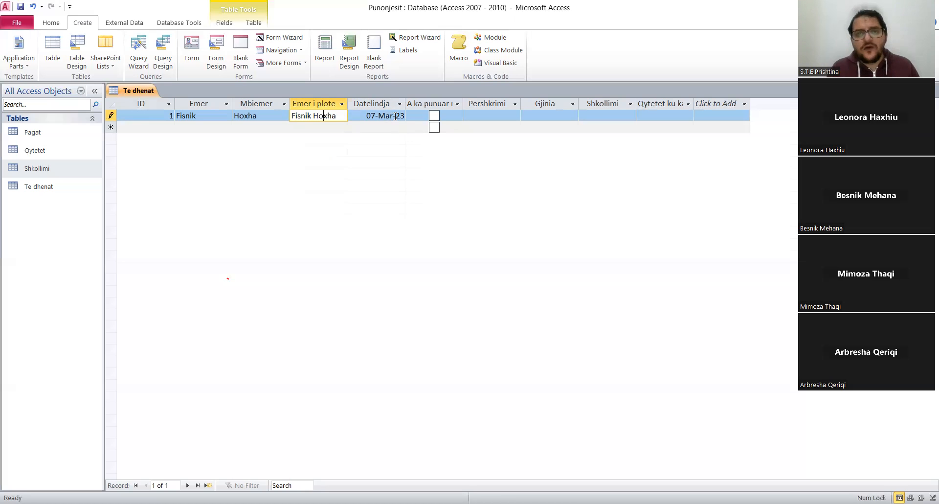
click(394, 116)
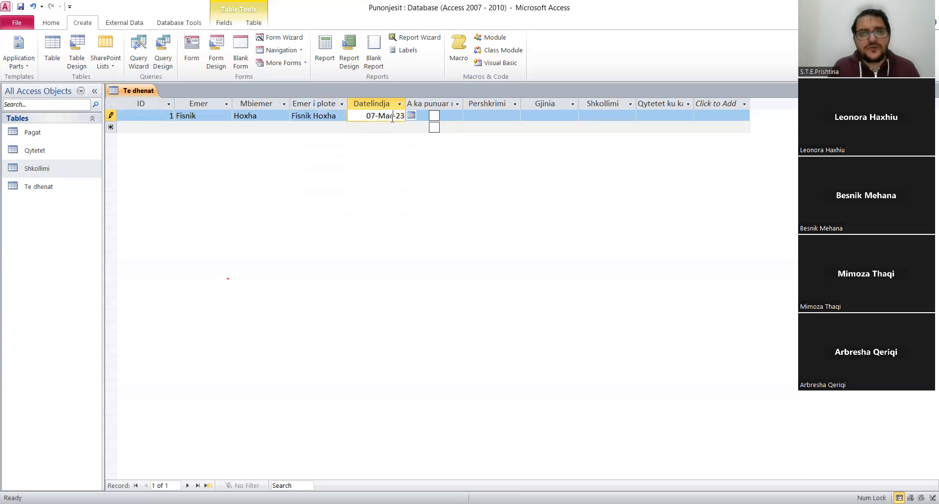
Correct the year of the date of birth in the first record's Datelindja field and commit the entry.
double_click(393, 117)
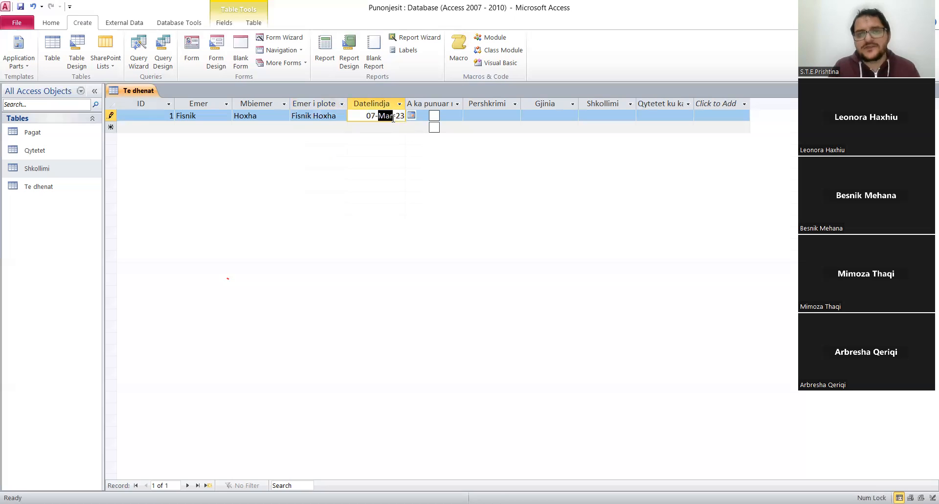
click(404, 115)
key(BackSpace)
key(BackSpace)
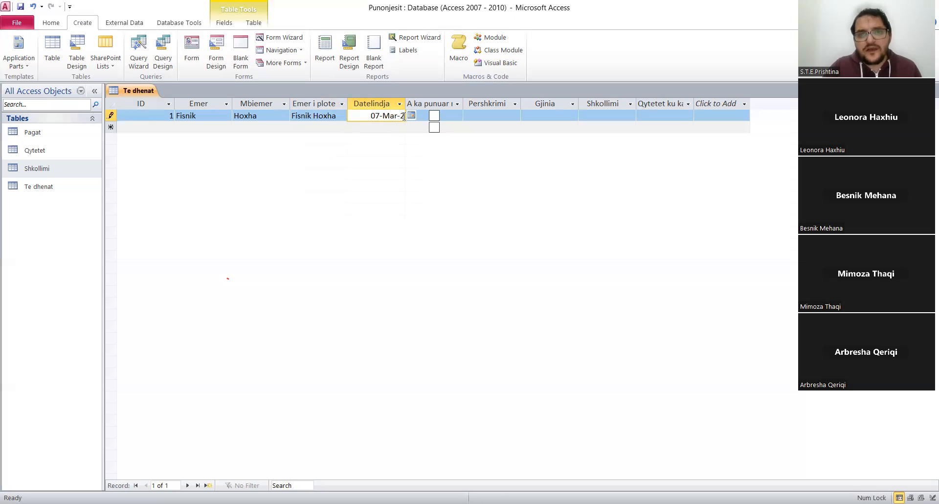
text(86)
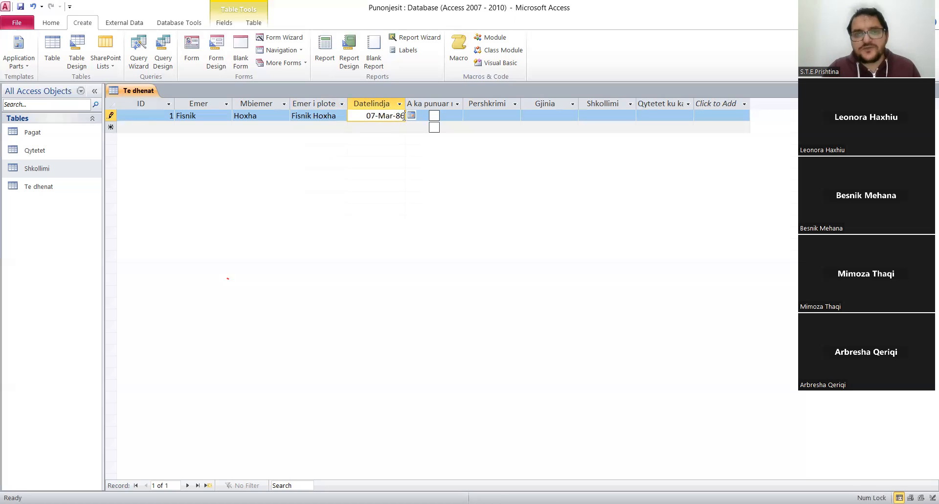
click(318, 125)
click(324, 119)
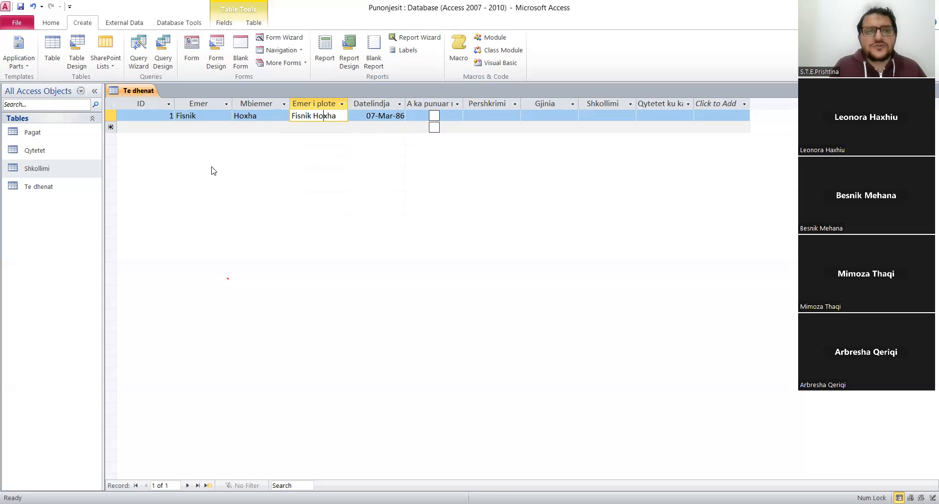
click(144, 118)
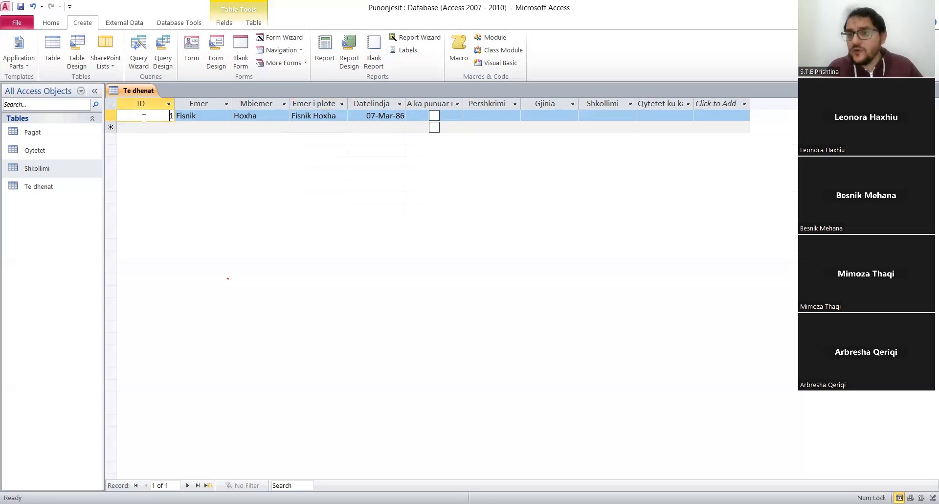
Mark the first record's A ka punuar field as yes and widen the Pershkrimi column.
click(433, 118)
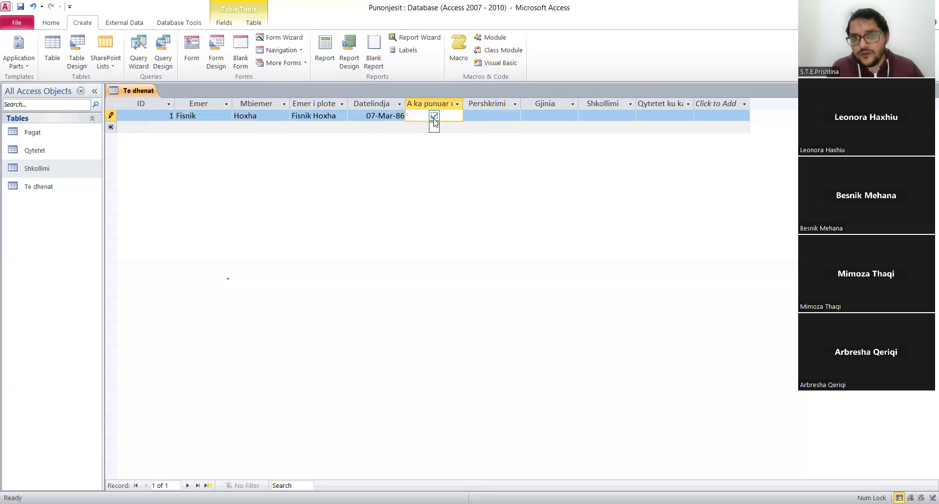
click(512, 115)
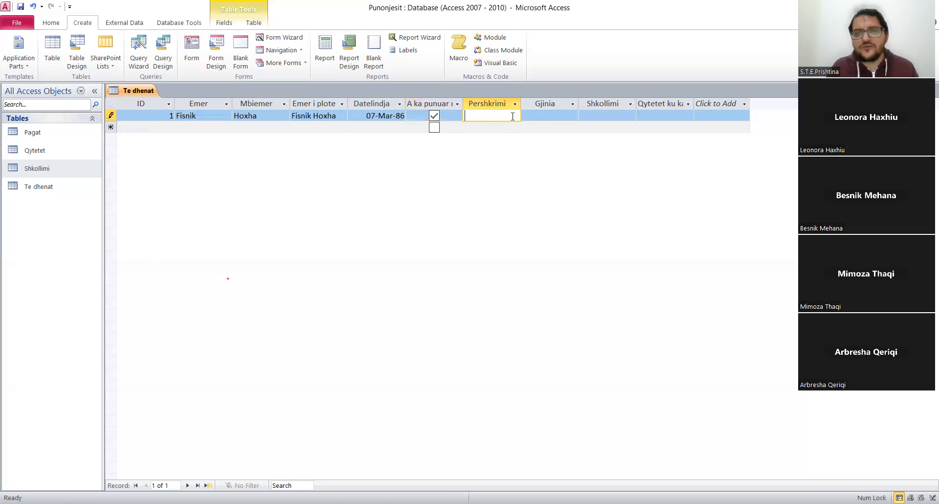
drag(520, 104, 596, 112)
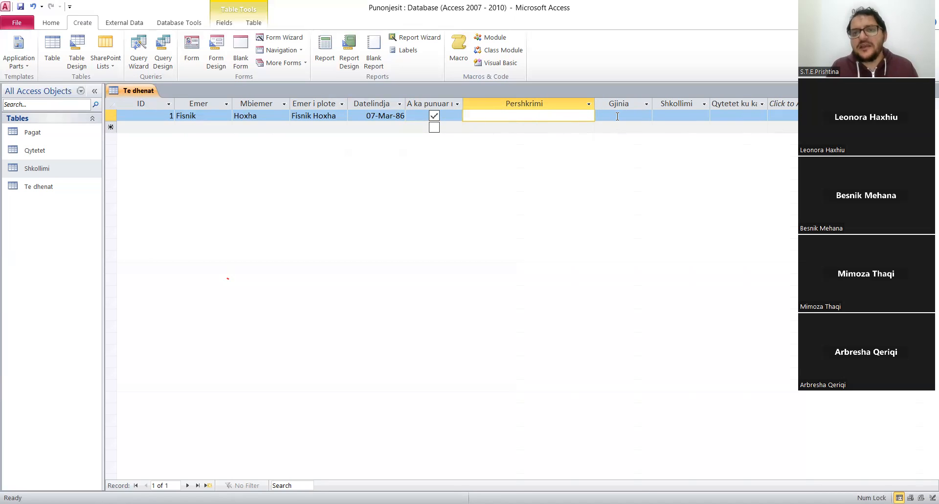
Set the first record's Gjinia to Mashkull and its Shkollimi to M.Sc.
click(617, 112)
click(645, 118)
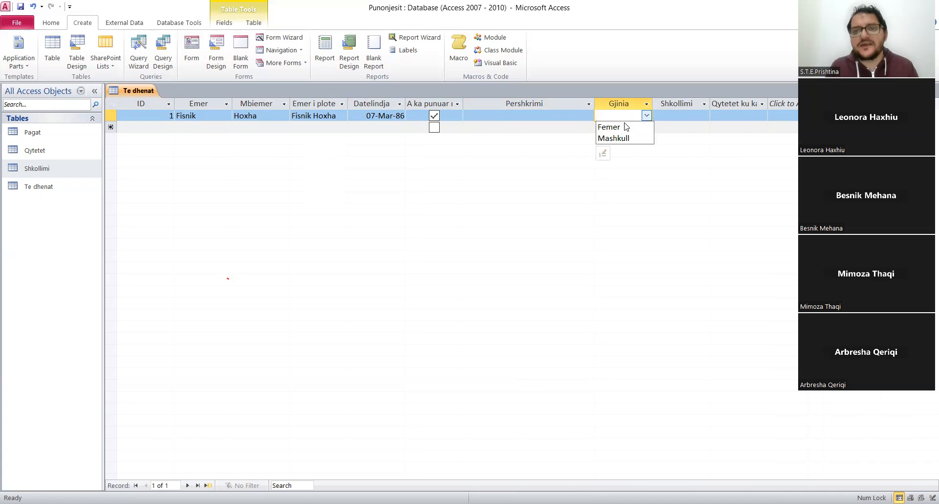
click(624, 138)
click(669, 117)
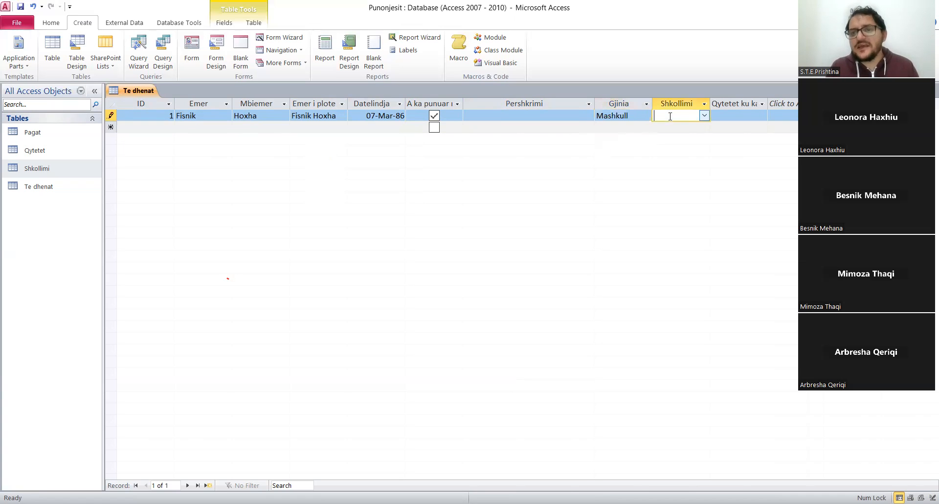
click(704, 115)
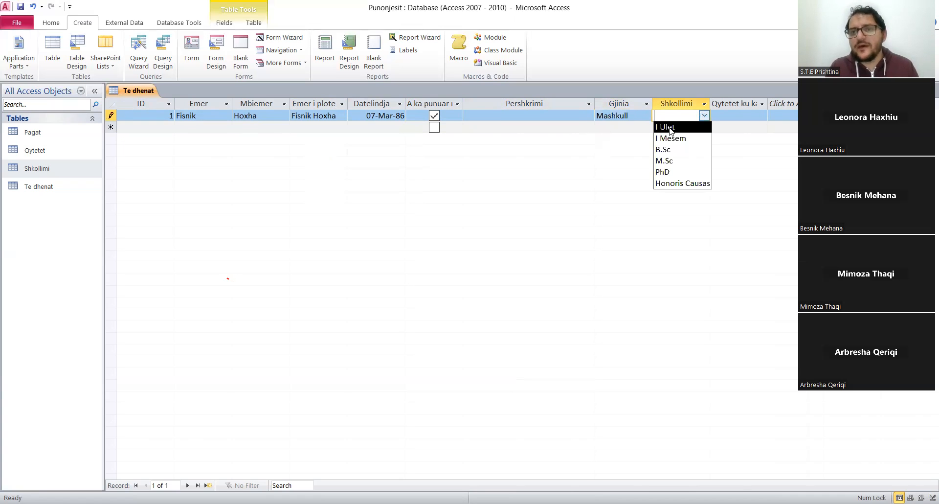
click(667, 161)
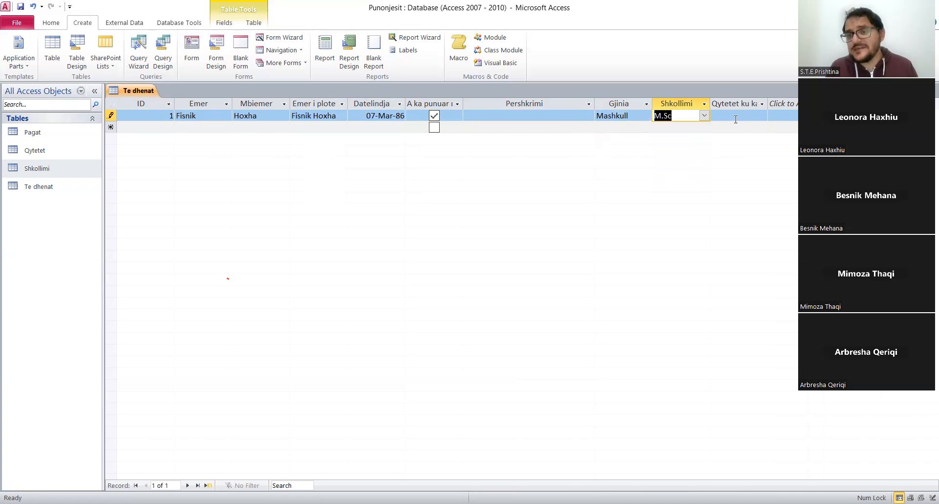
Choose Prishtine and Podujeve in the first record's Qytetet ku ka punuar field, and narrow the Pershkrimi column.
click(745, 113)
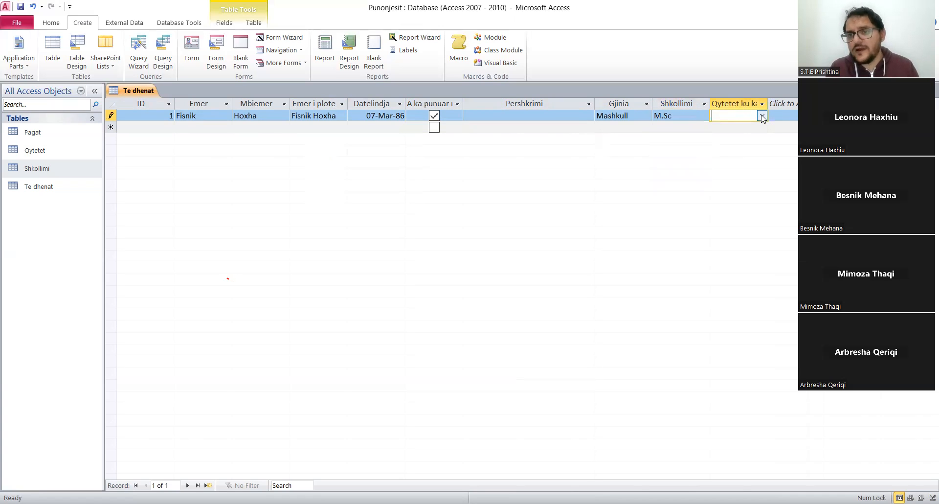
click(762, 116)
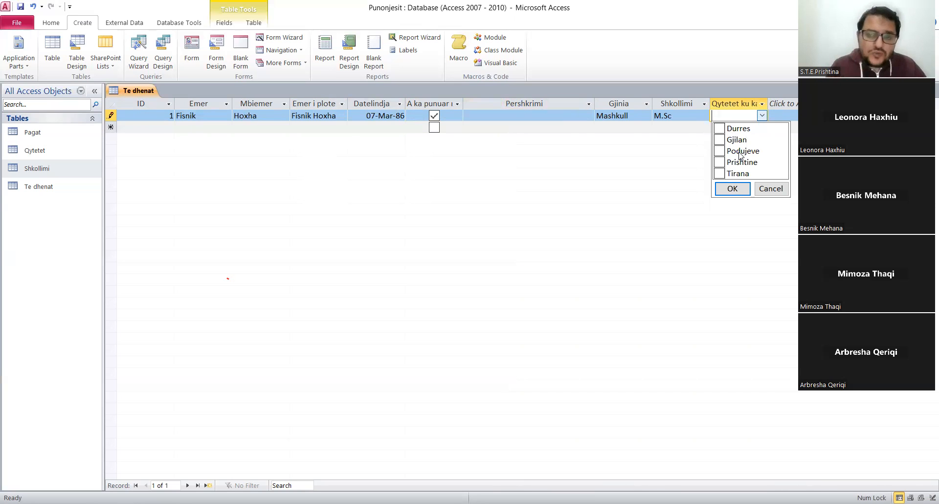
click(718, 162)
click(720, 150)
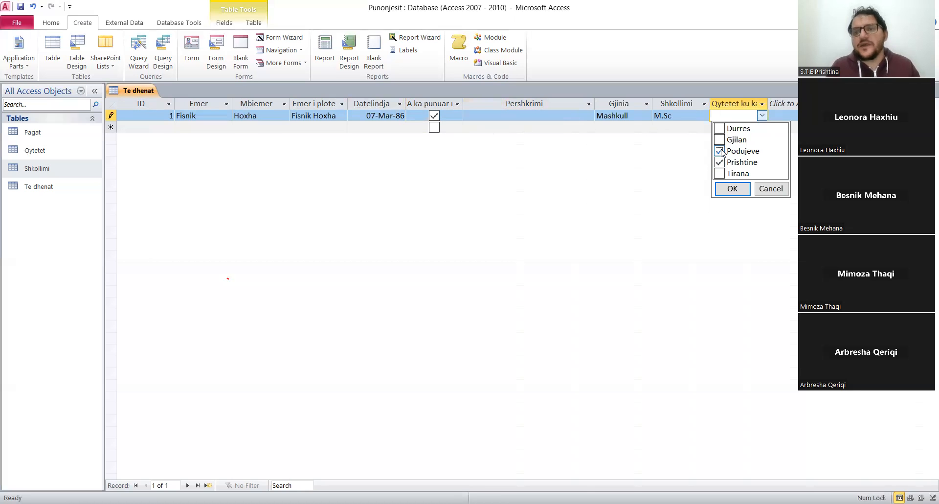
click(731, 189)
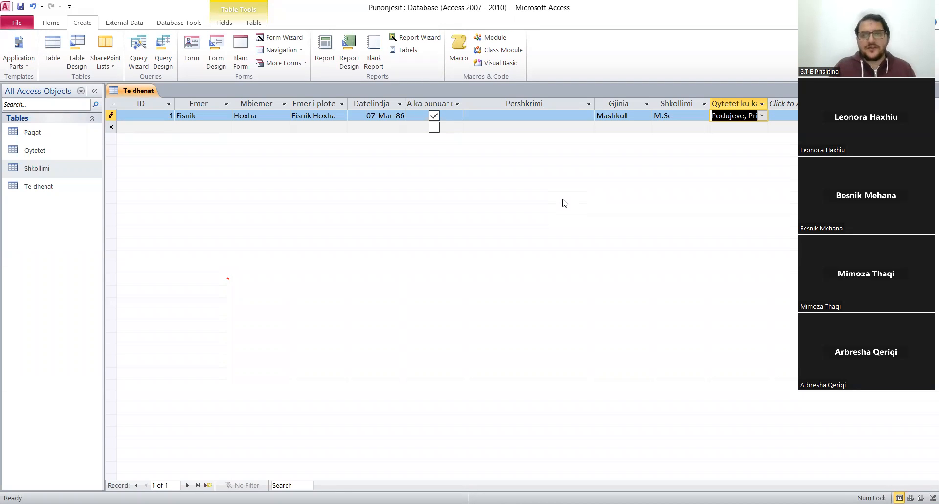
drag(595, 104, 542, 116)
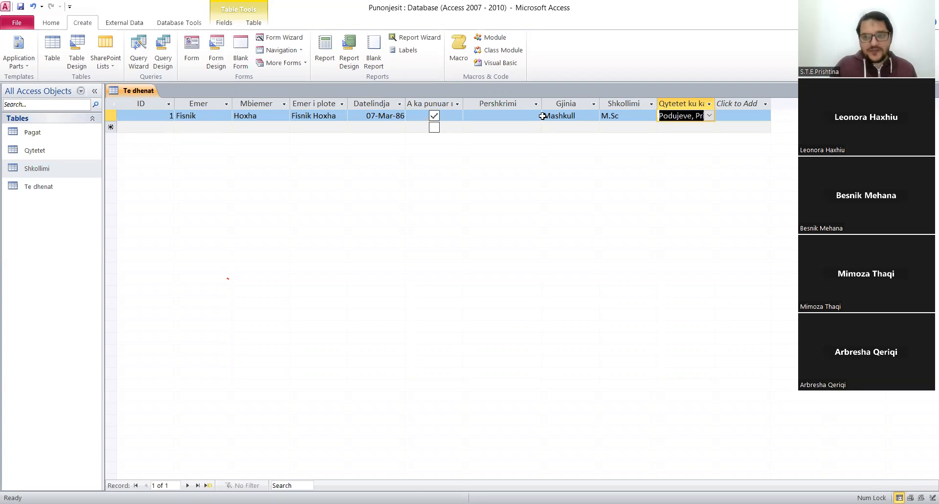
Try to enter the text Dy as the ID of a new second record in Te dhenat.
click(154, 127)
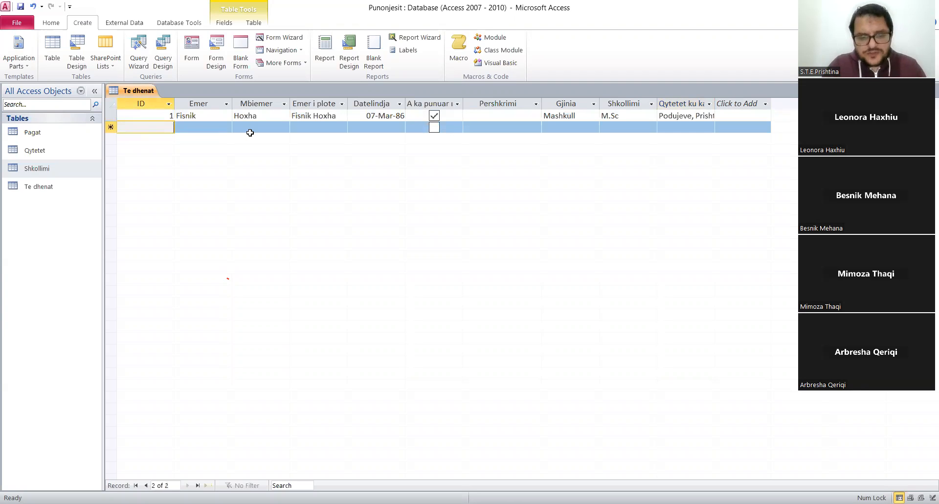
text(Dy)
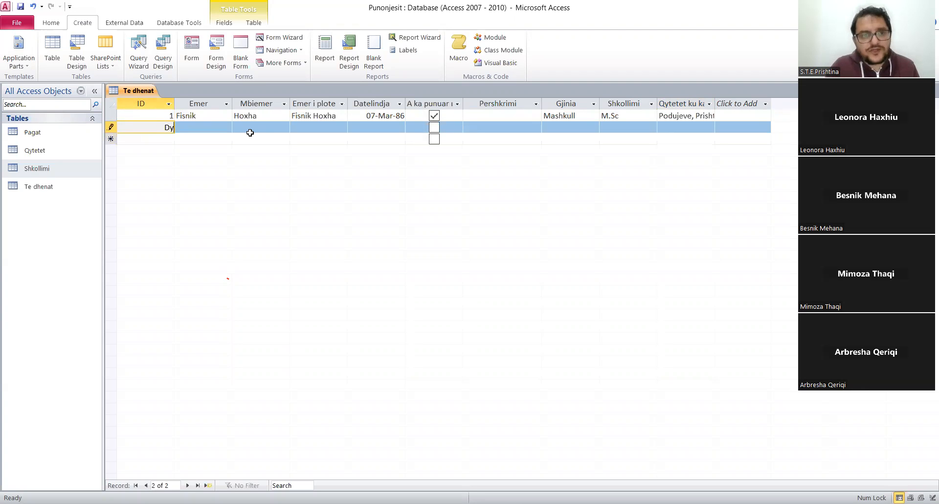
click(203, 131)
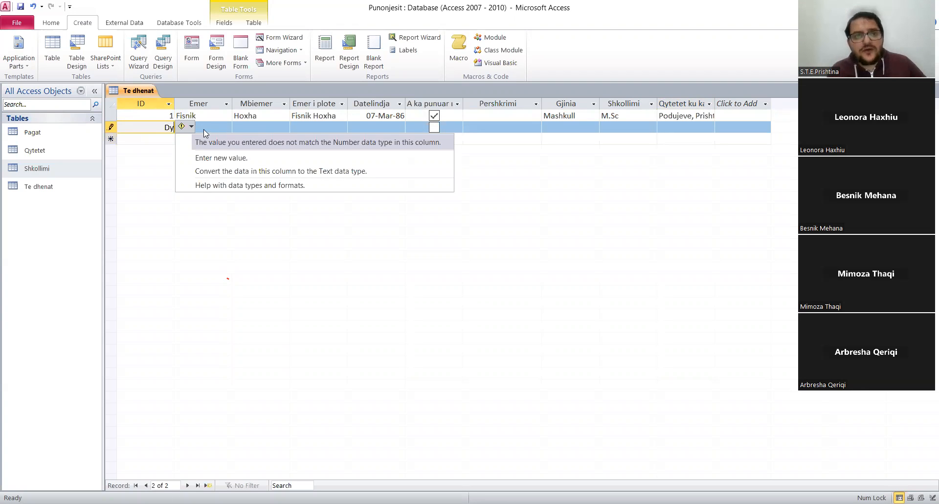
click(268, 120)
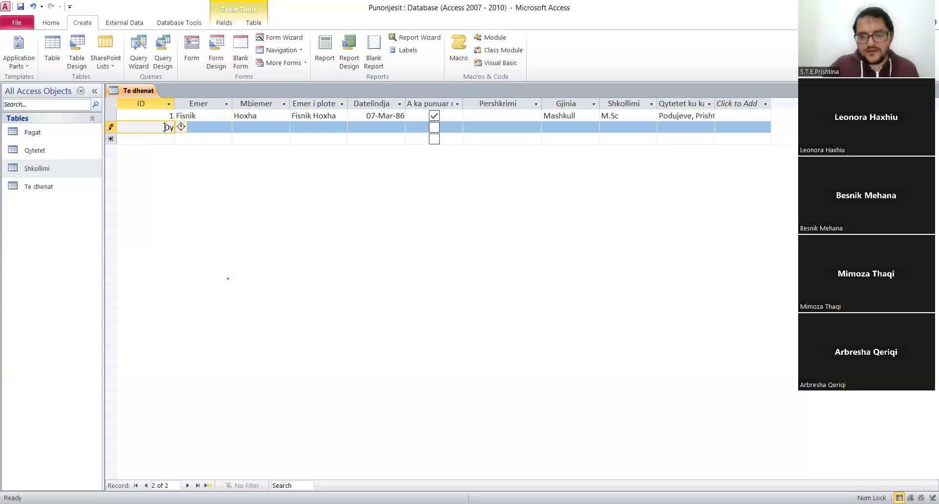
Replace the second record's ID with 2.
drag(165, 127, 170, 127)
key(BackSpace)
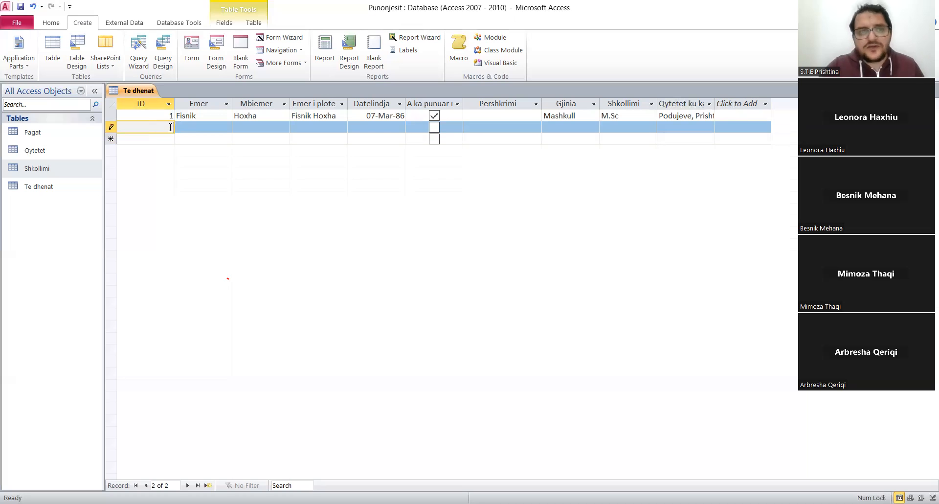
click(199, 126)
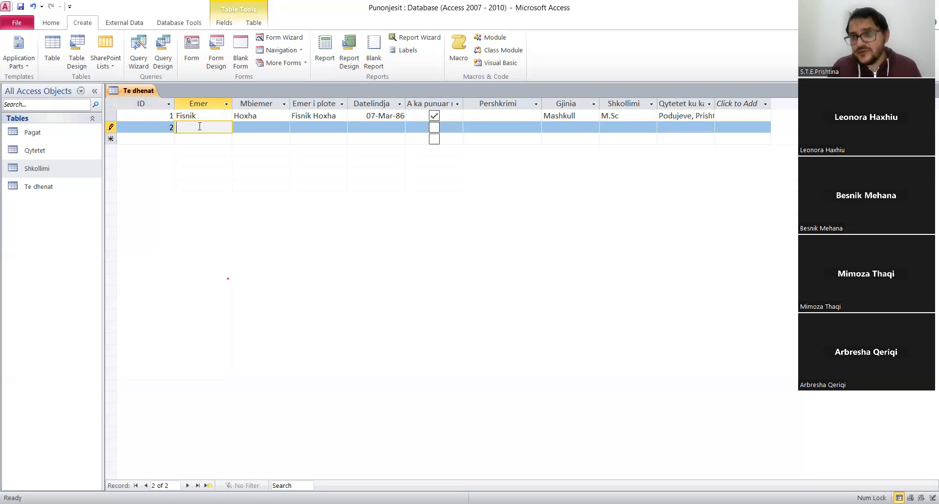
Try entering the number 1 in the second record's Emer text field.
text(1)
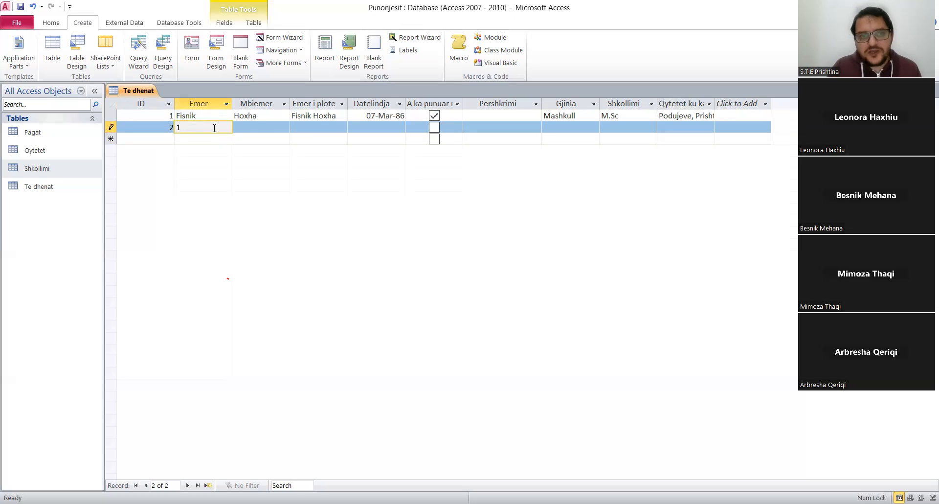
click(262, 128)
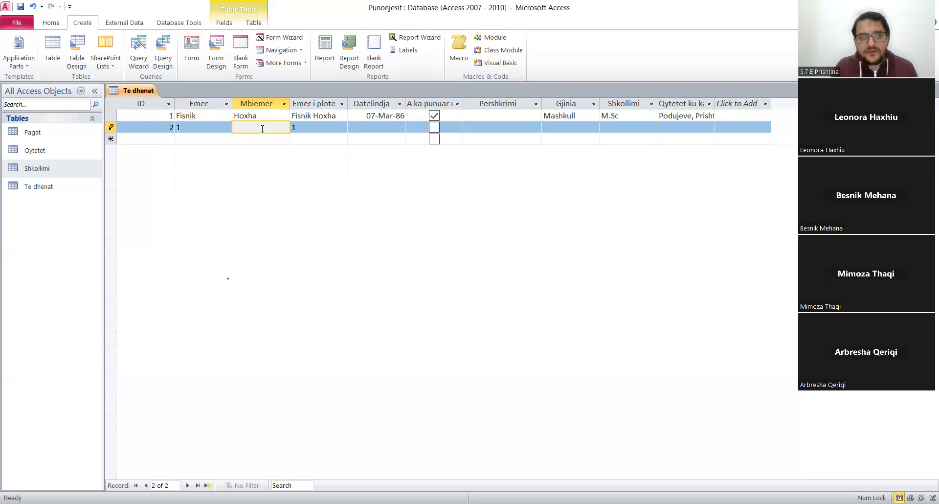
click(191, 129)
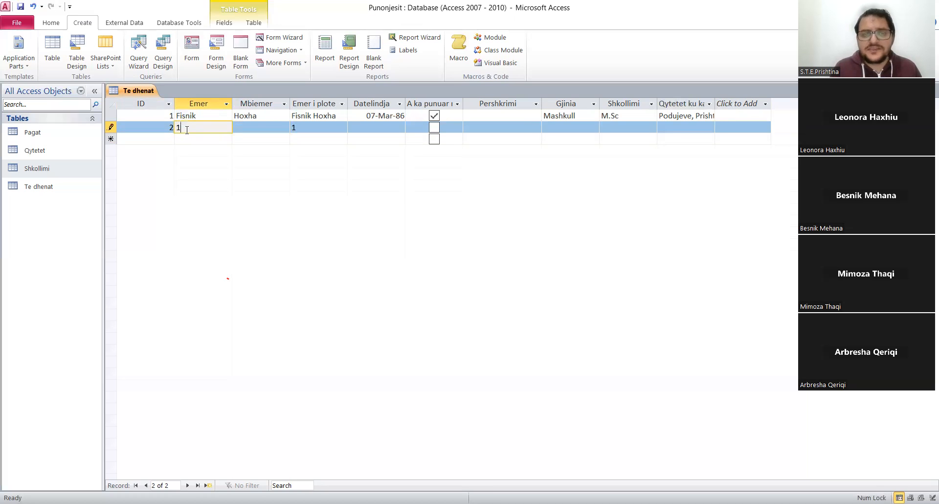
click(157, 125)
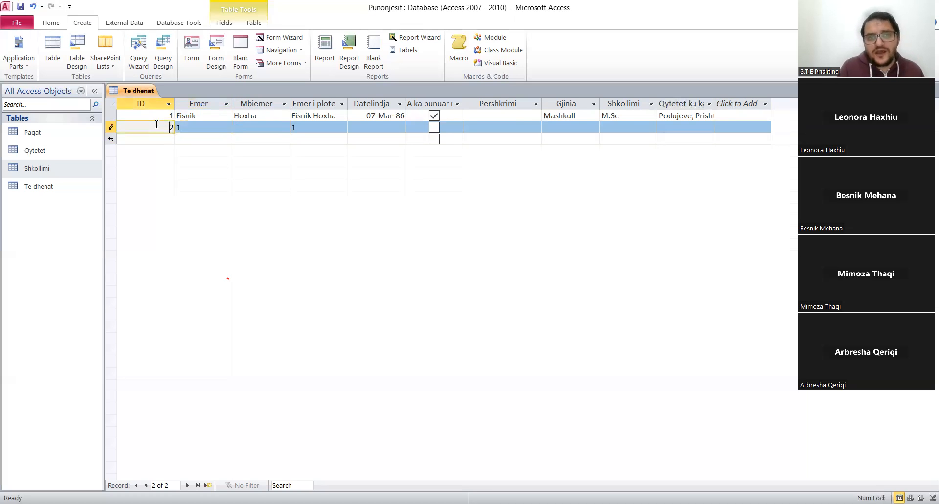
Replace the second record's Emer value with the employee's first name and enter the surname in Mbiemer.
click(194, 127)
key(BackSpace)
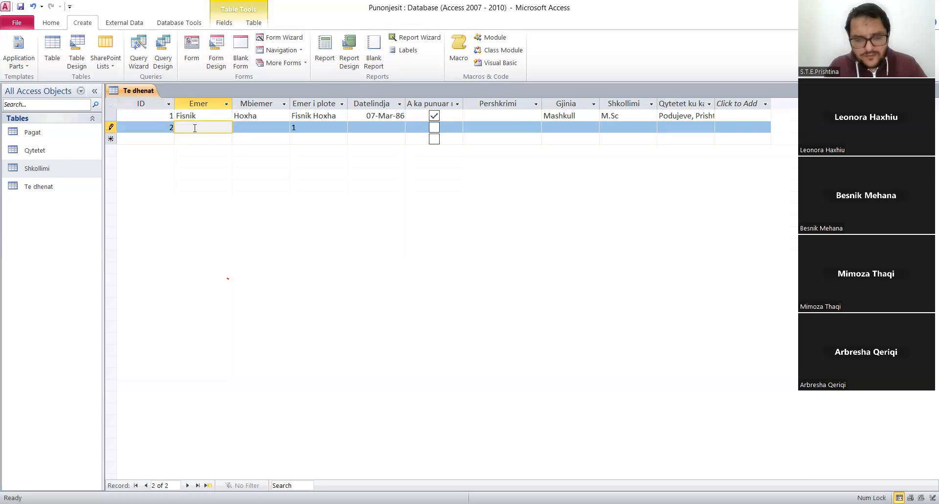
text(Klara)
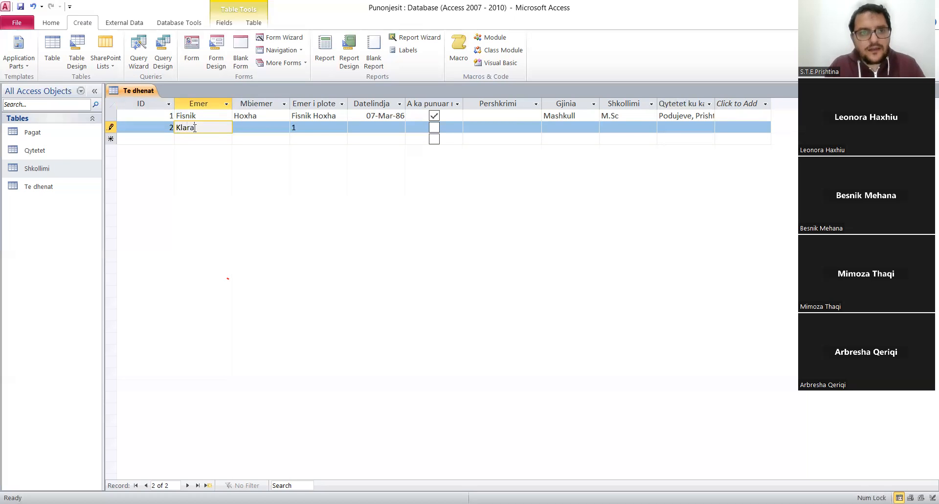
key(Tab)
text(S)
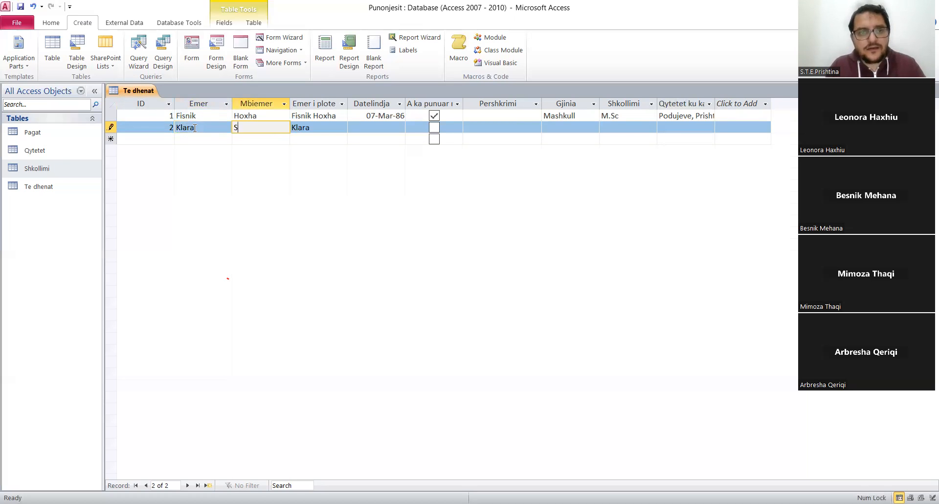
text(anxhaku)
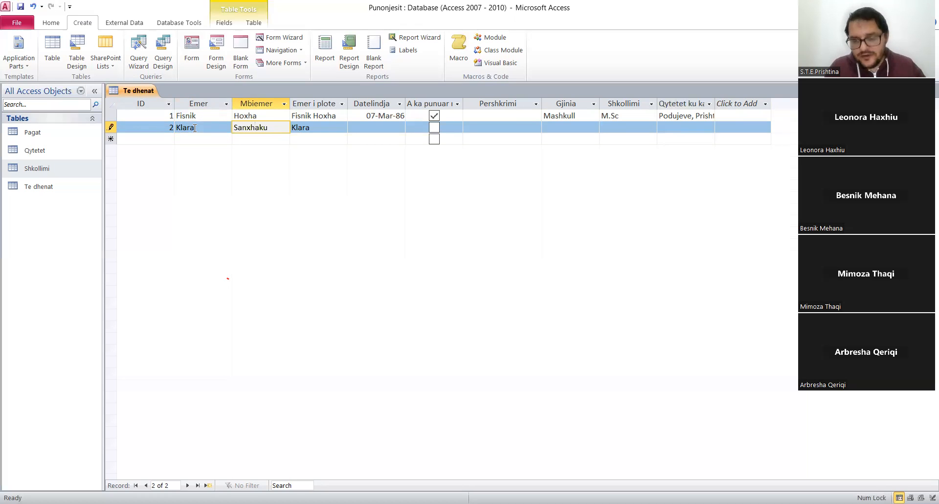
key(Tab)
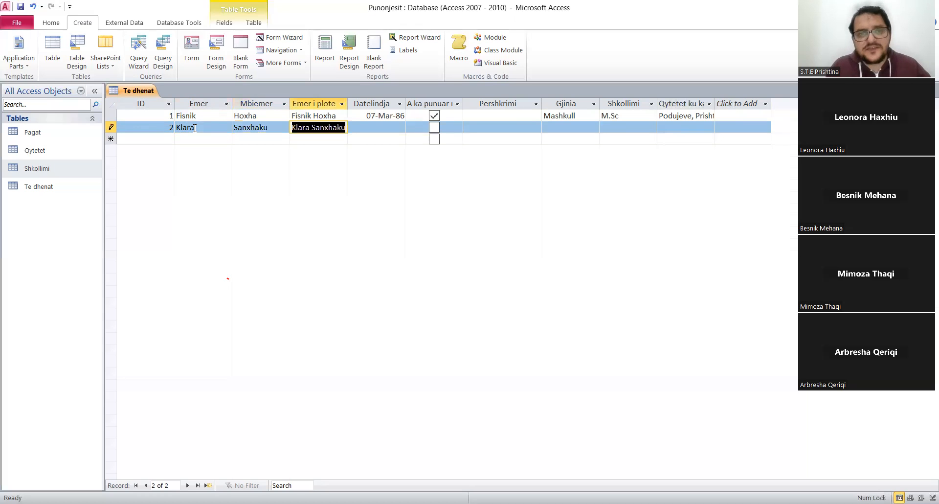
Enter the employee's date of birth in the second record's Datelindja field.
key(Tab)
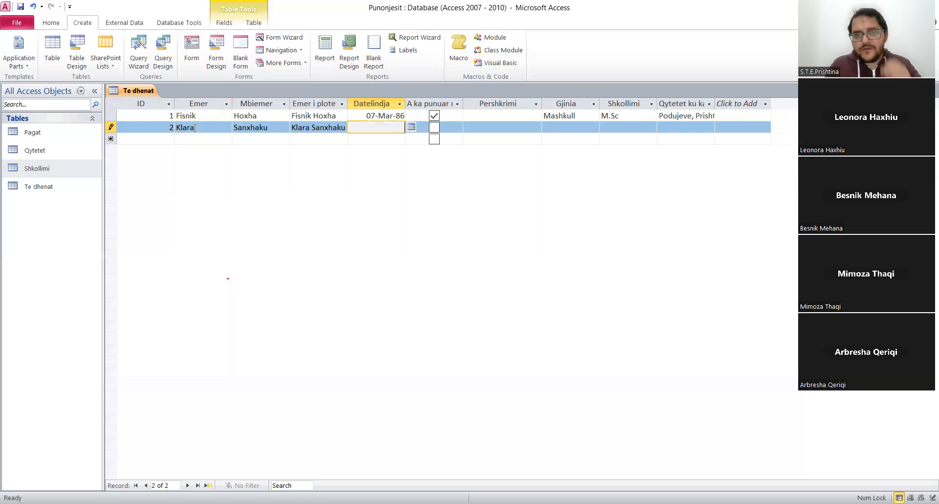
text(8/5/202)
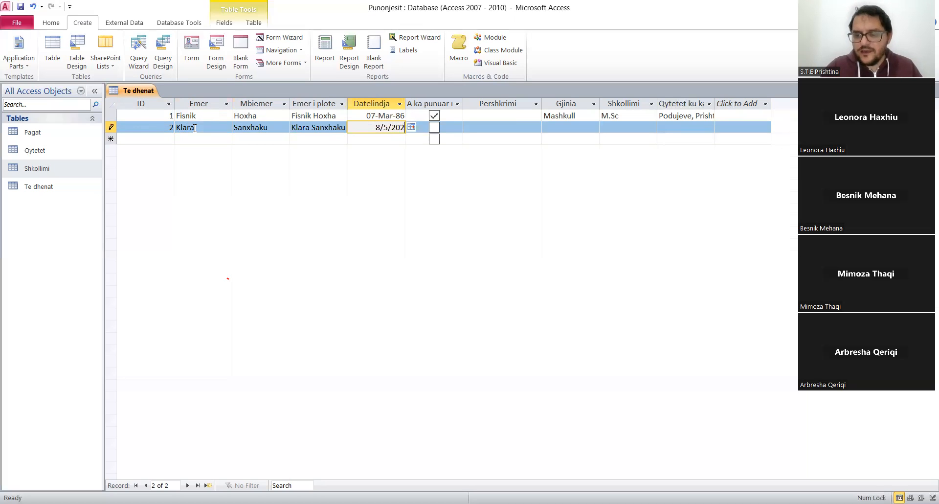
key(BackSpace)
text(00)
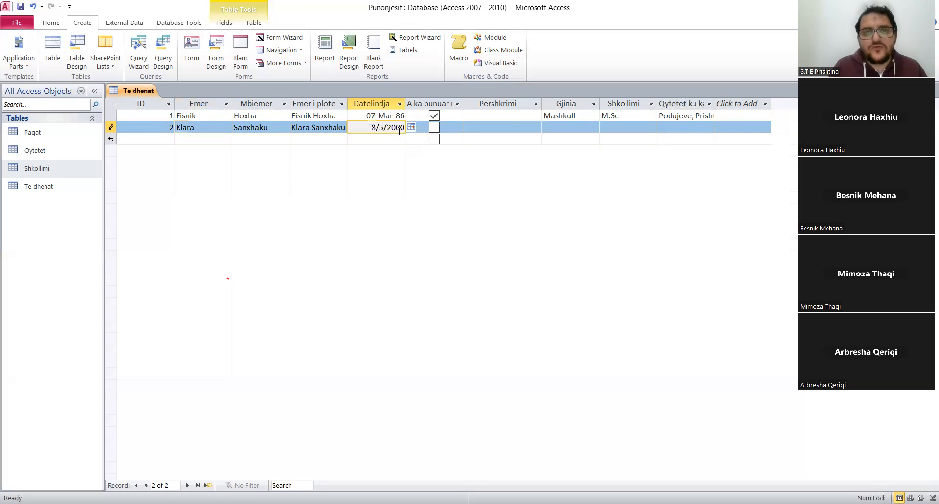
Set the second record's Gjinia to Femer and its Shkollimi to B.Sc.
click(498, 128)
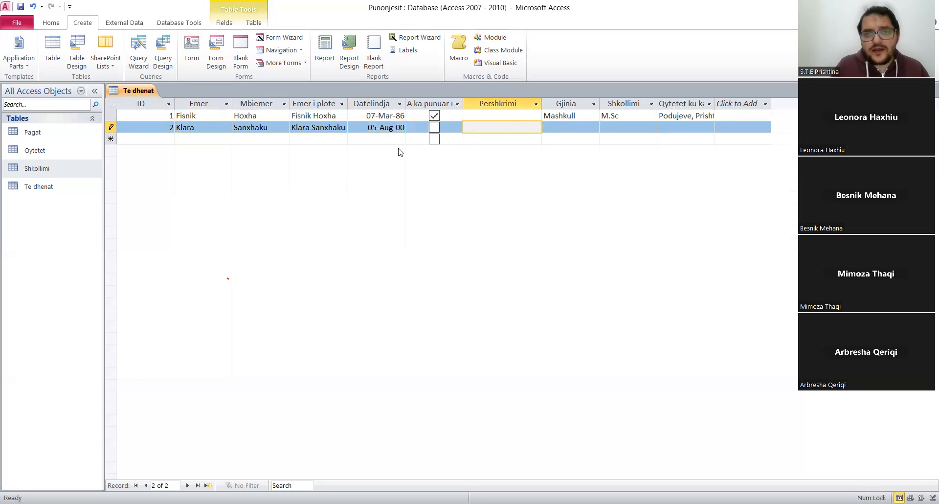
click(576, 129)
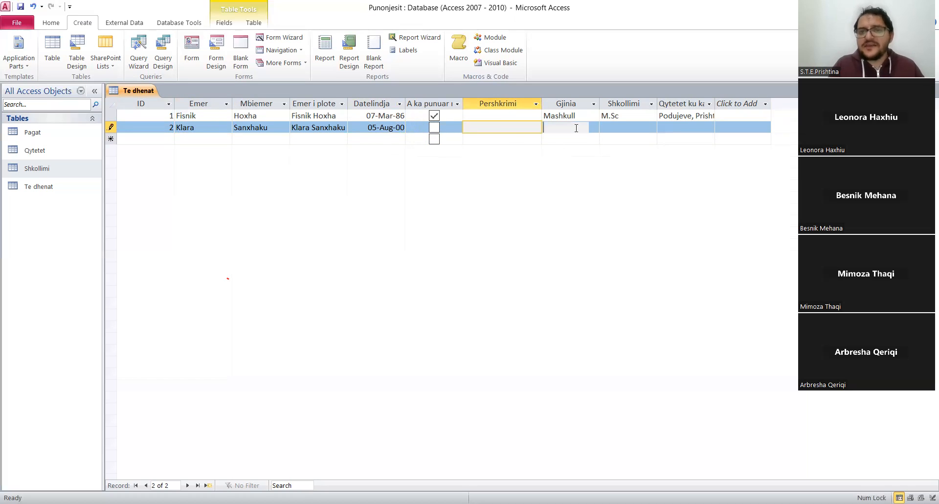
click(594, 128)
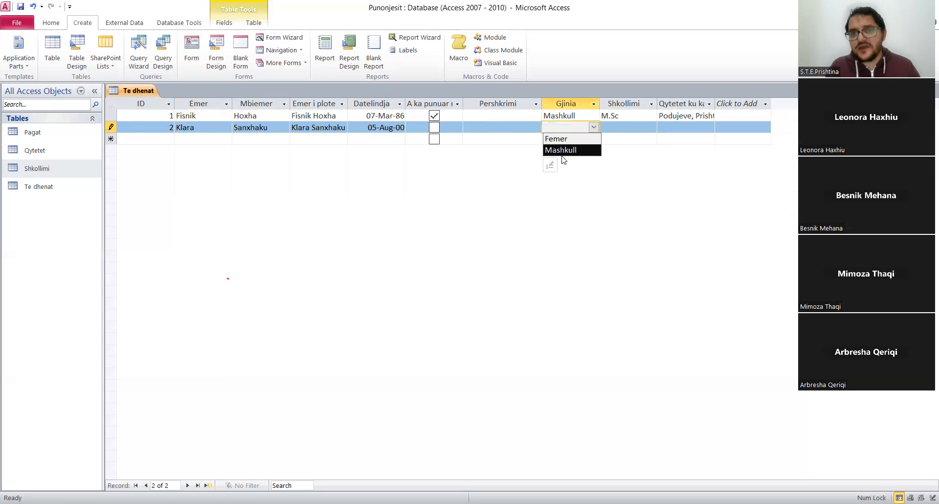
click(561, 139)
click(646, 125)
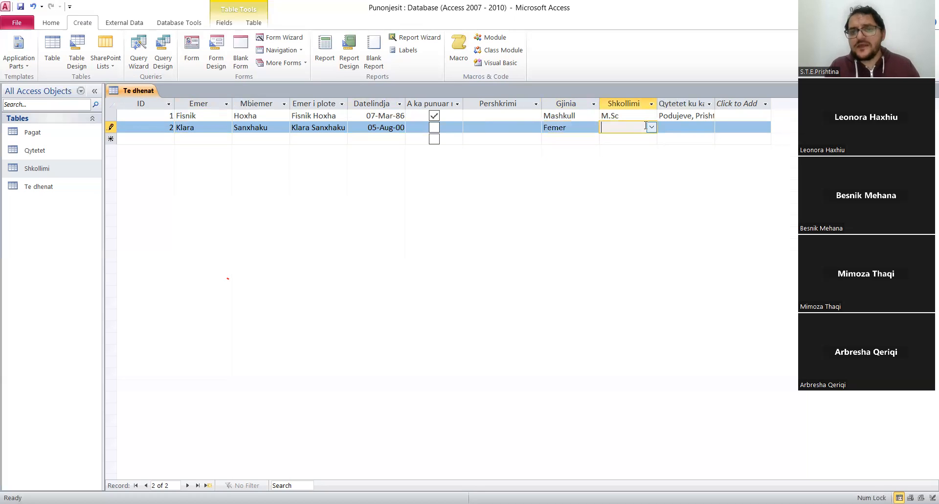
click(651, 127)
click(611, 162)
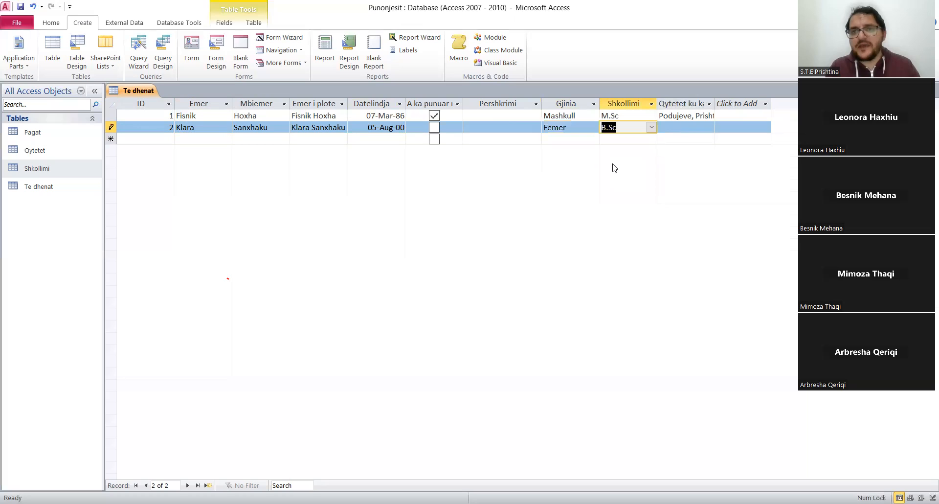
Select Tirana as the city in the second record's Qytetet field.
click(708, 128)
click(708, 128)
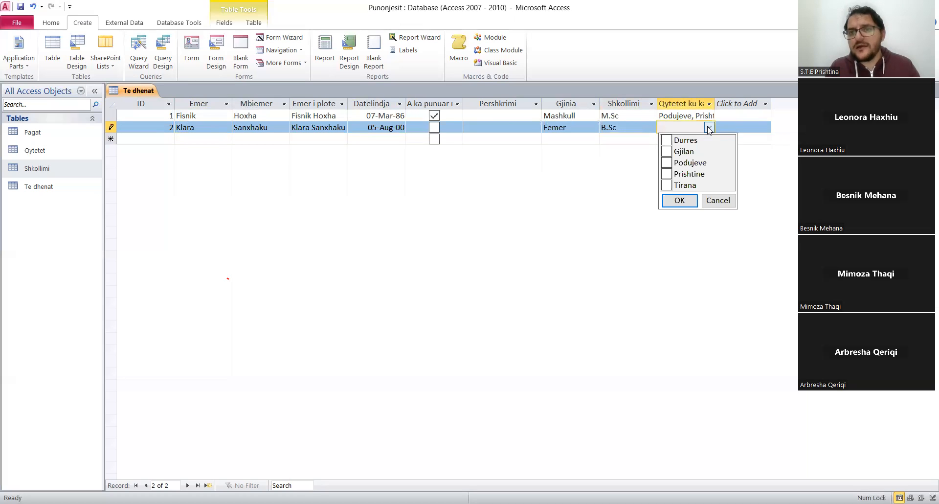
click(666, 185)
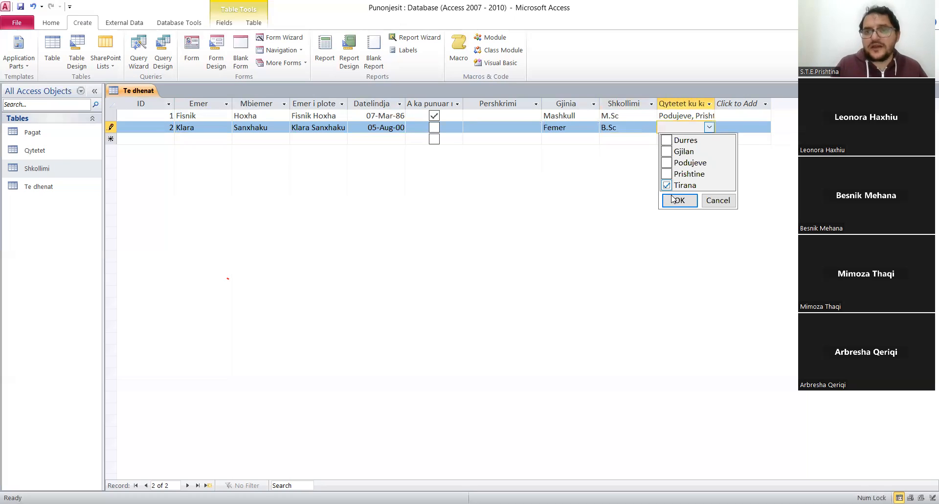
click(678, 200)
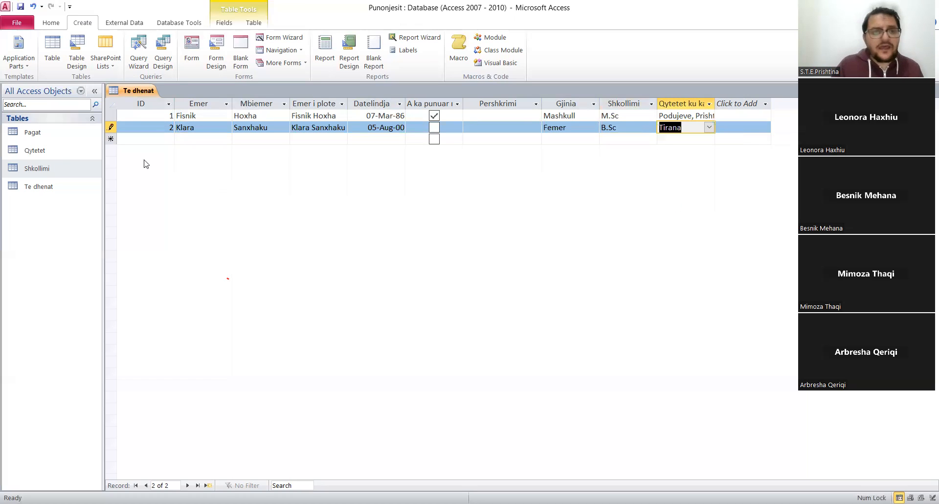
Start a third record with ID 3 and enter the employee's first name in Emer and surname in Mbiemer.
click(169, 138)
text(3)
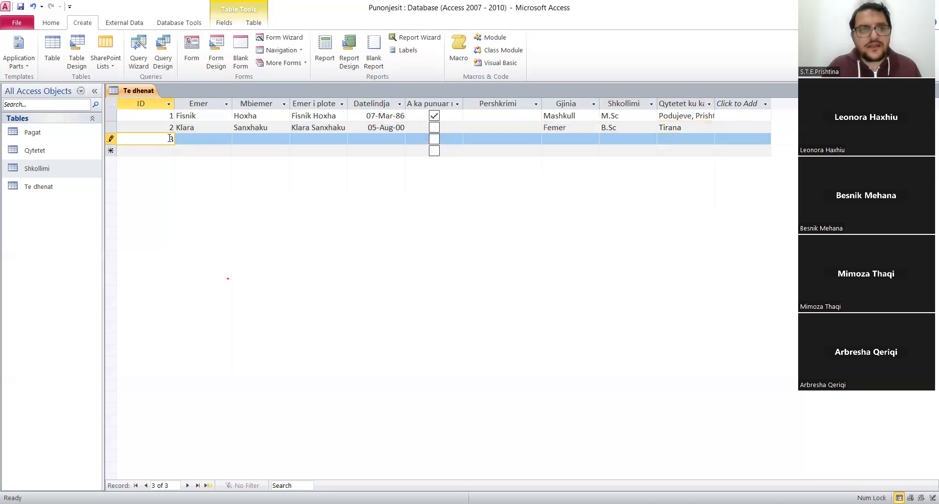
key(Tab)
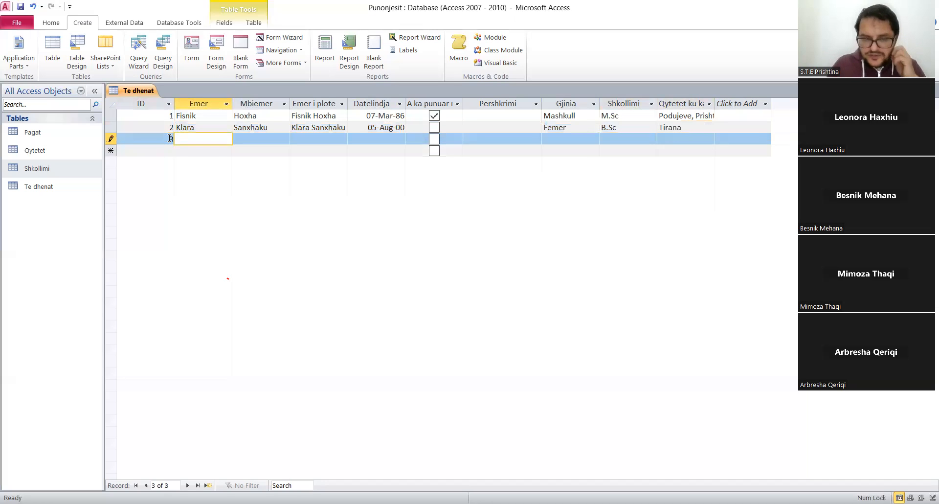
text(Martin)
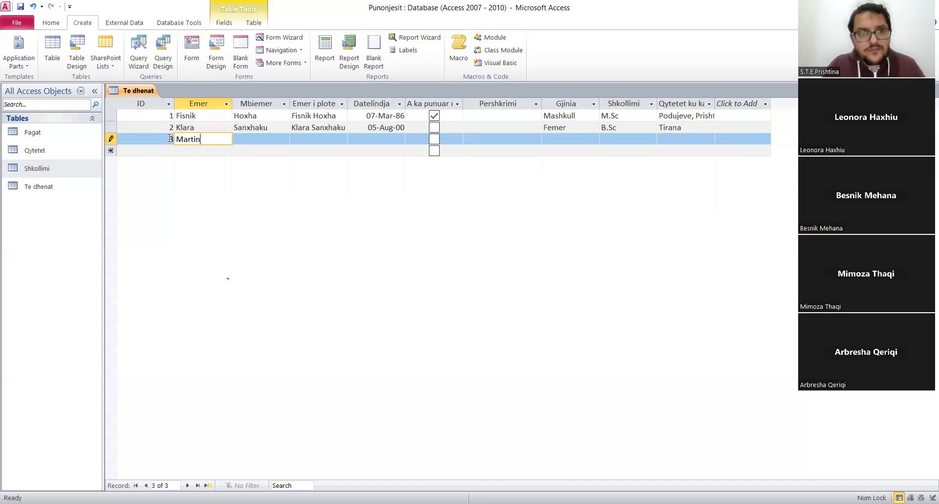
key(Tab)
text(Dudumi)
key(Tab)
key(Tab)
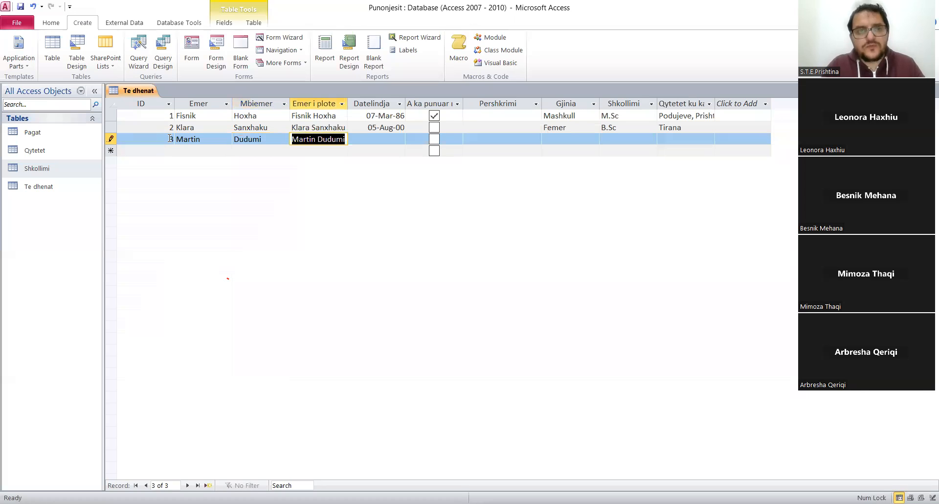
Enter the third employee's date of birth in Datelindja and mark the A ka punuar field as yes.
text(20)
key(BackSpace)
key(BackSpace)
text(/)
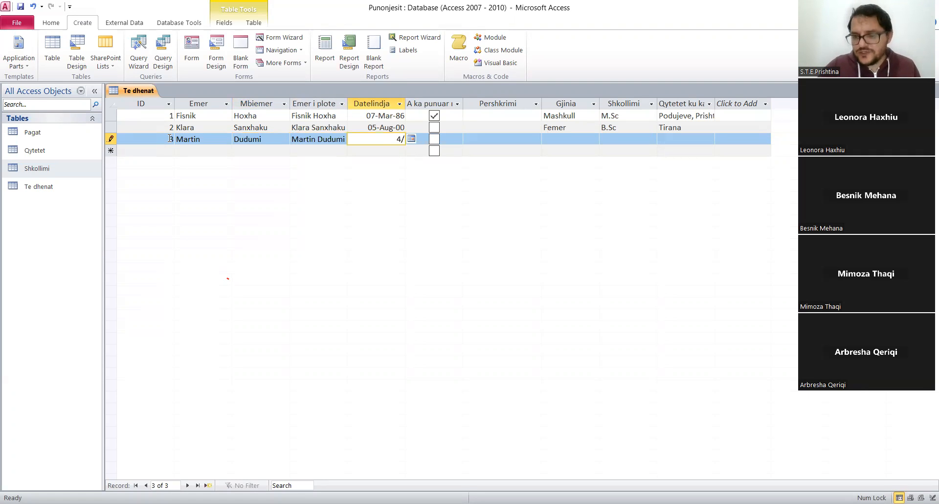
text(20/1986)
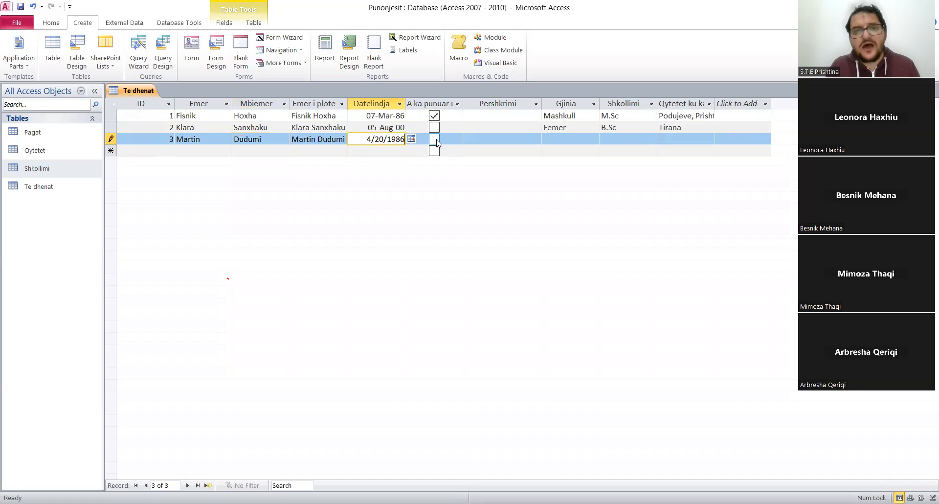
click(434, 139)
Set the third record's Gjinia to Mashkull and its Shkollimi to PhD.
click(560, 140)
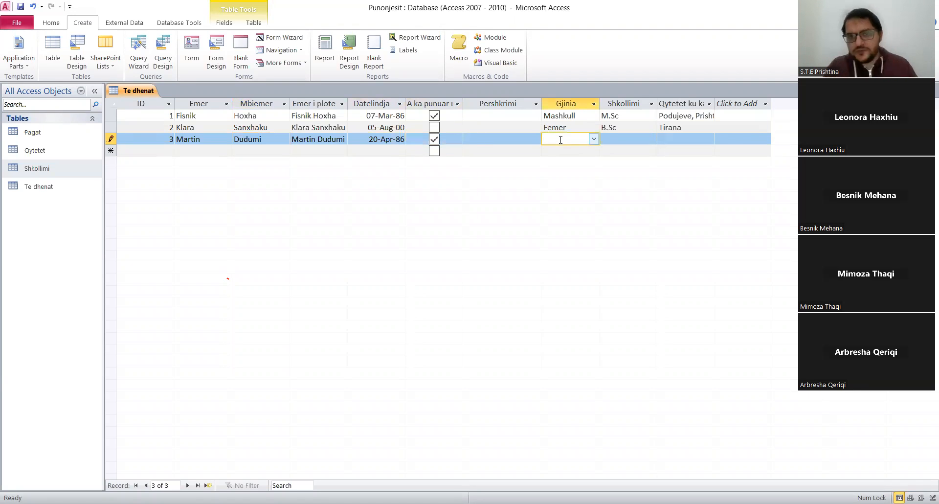
click(593, 140)
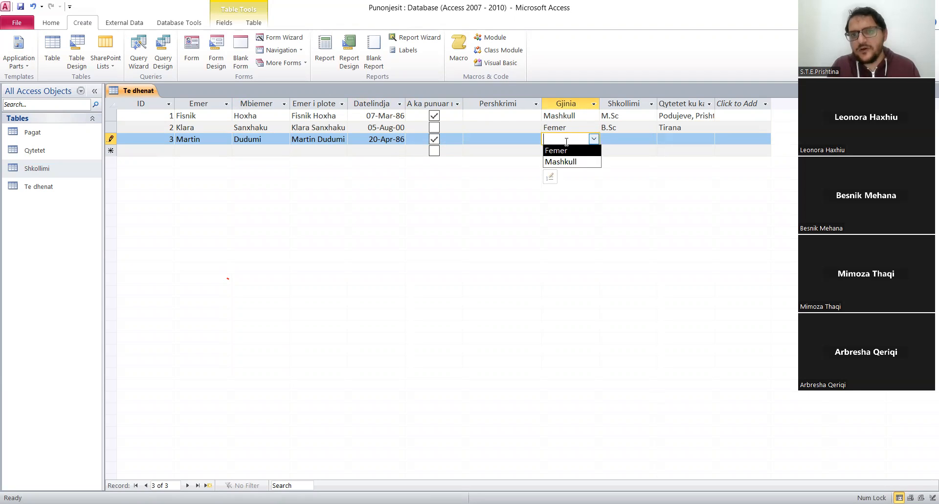
click(630, 138)
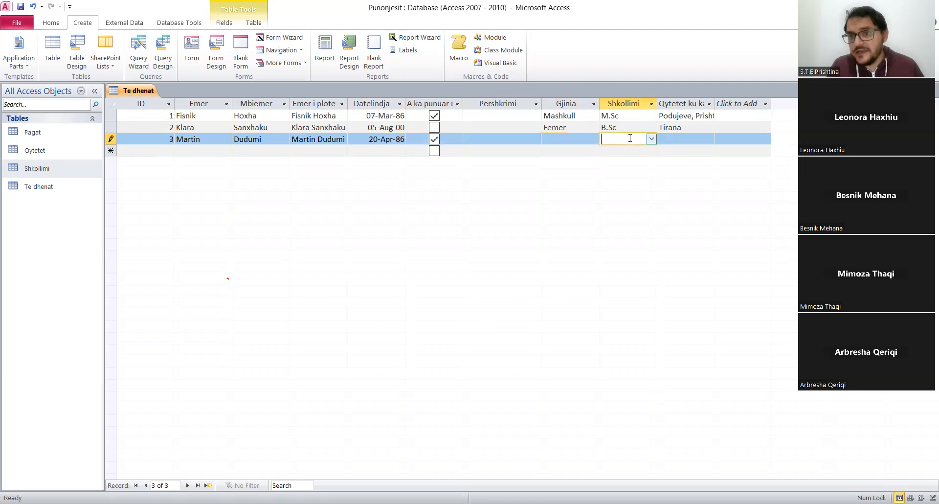
click(557, 139)
text(mashkull)
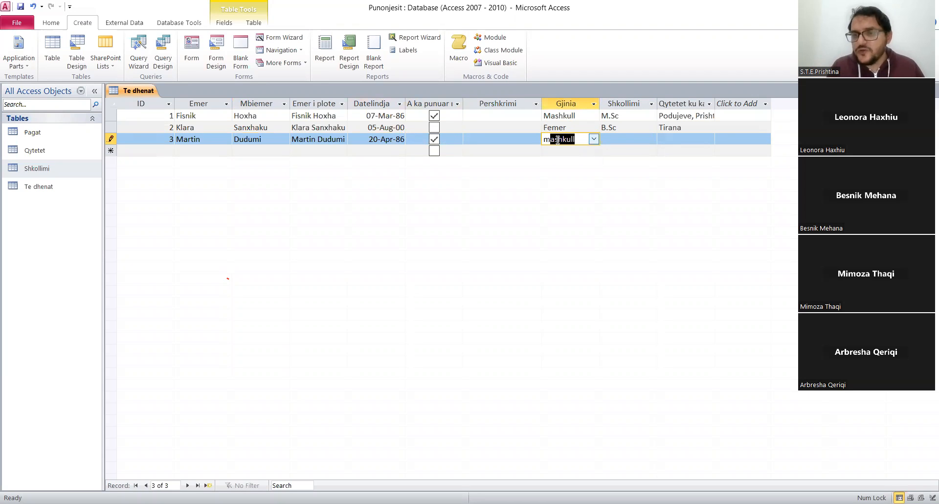
key(Tab)
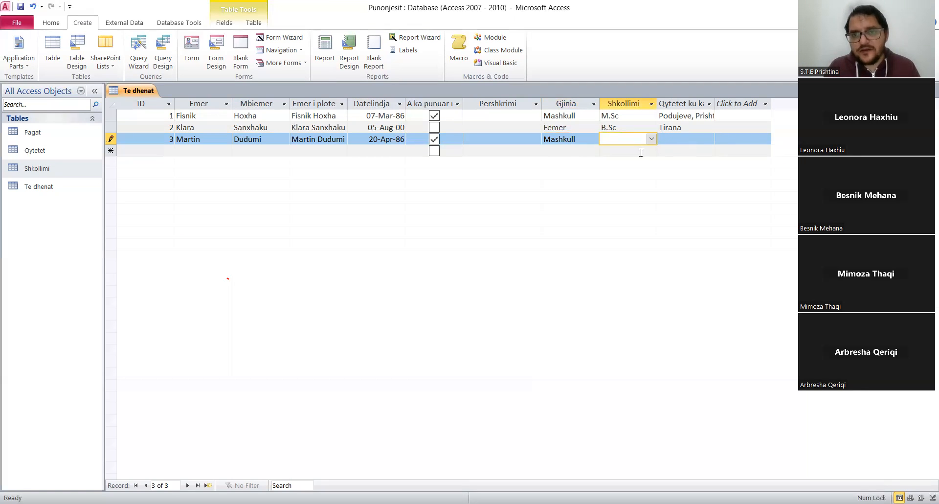
click(651, 139)
click(626, 195)
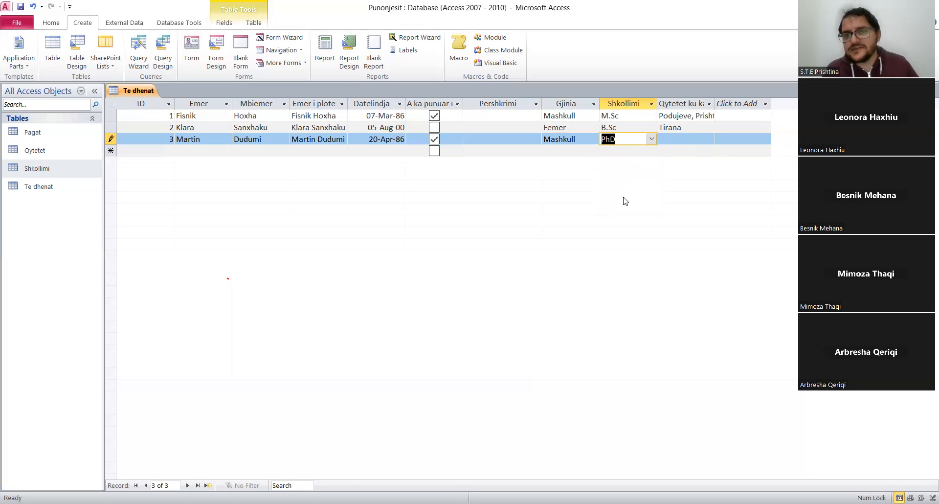
Select Prishtine and Tirana as the cities in the third record's Qytetet field.
click(709, 139)
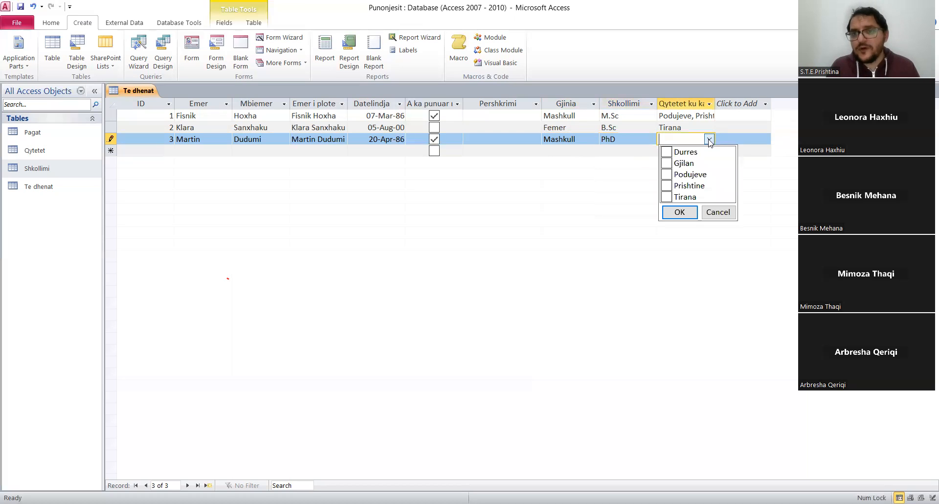
click(666, 186)
click(666, 197)
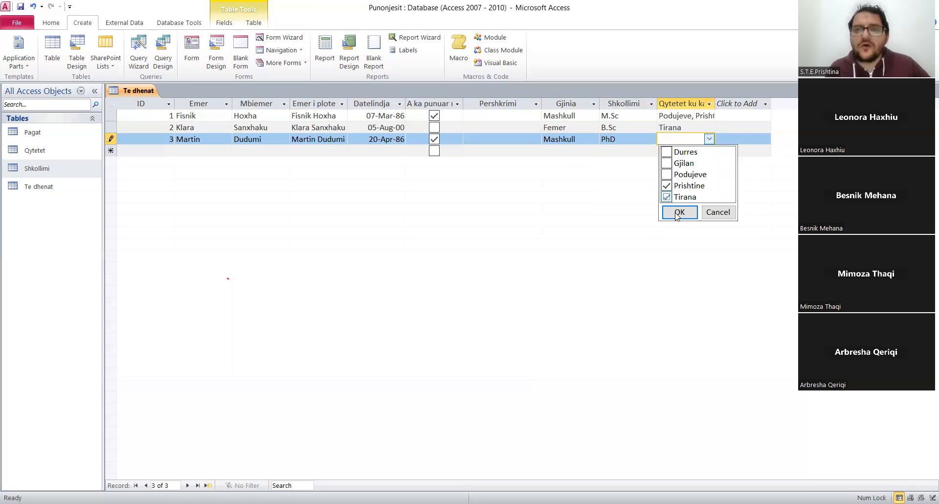
click(679, 212)
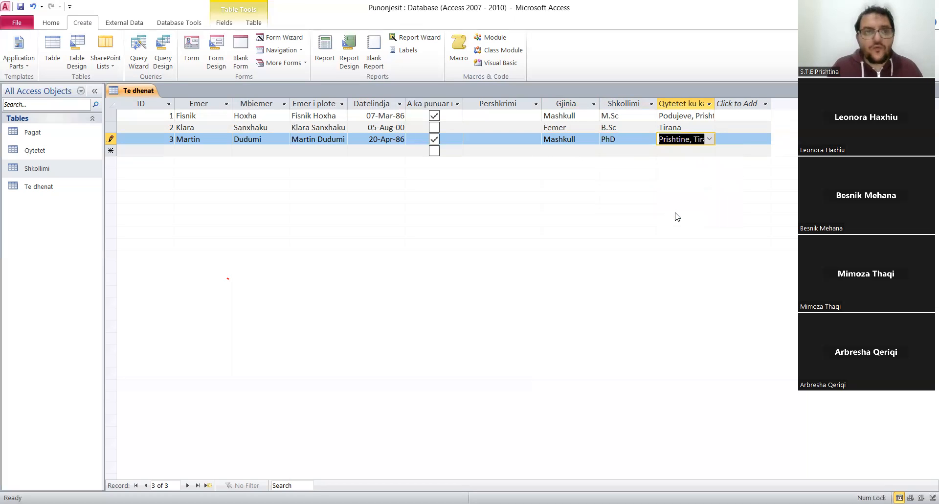
Start a fourth record with ID 4 and enter the employee's first name in Emer and surname in Mbiemer.
click(167, 149)
text(4)
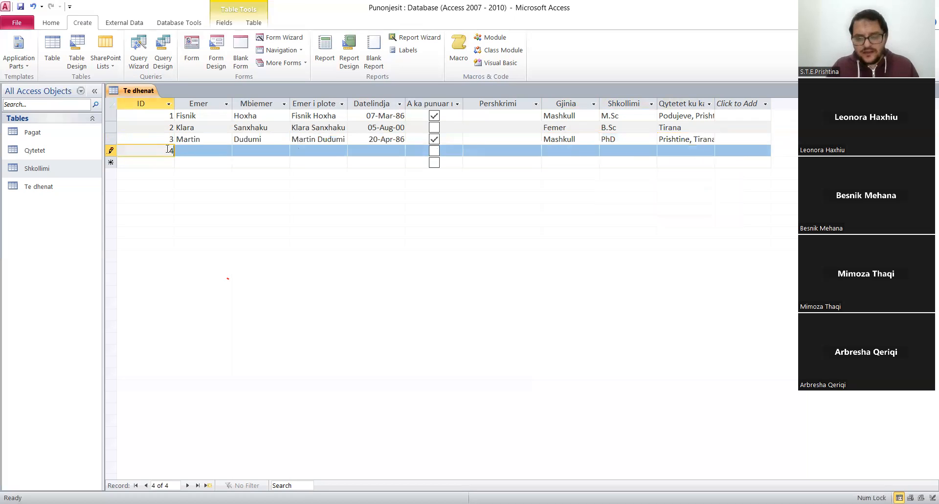
key(Tab)
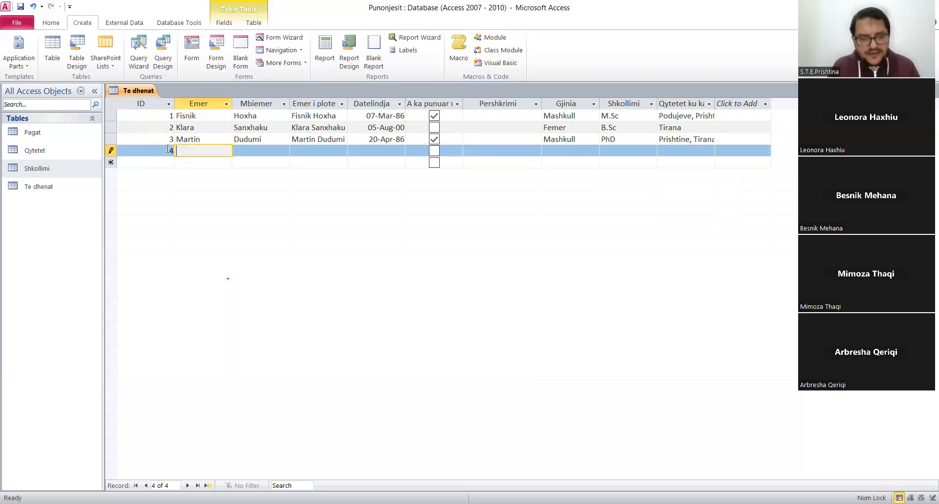
text(Eva)
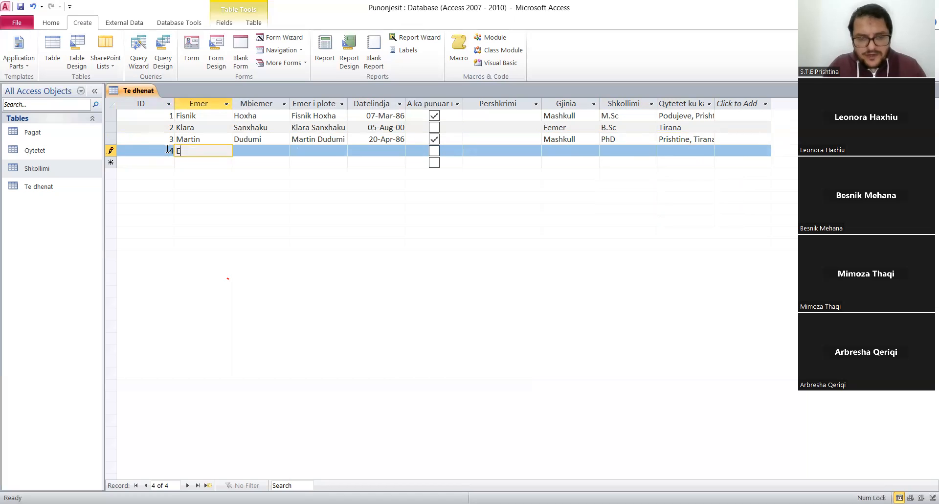
key(Tab)
text(Alikaj)
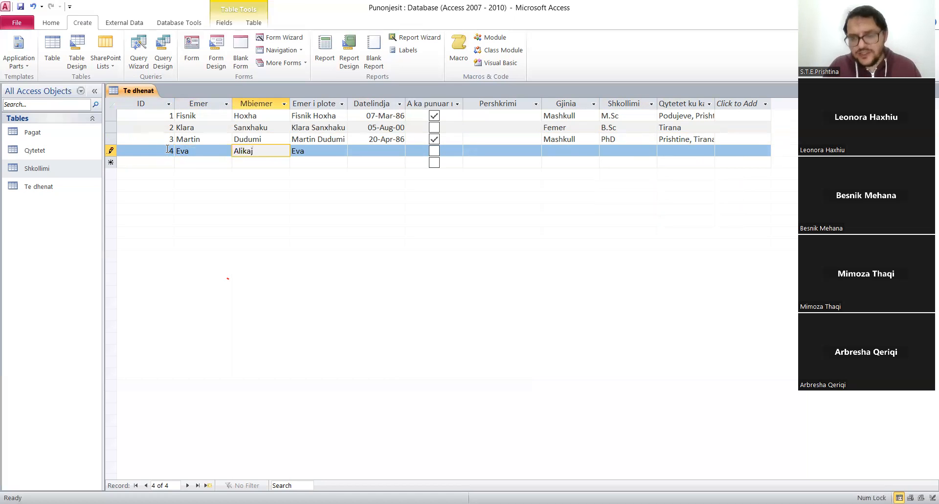
key(Tab)
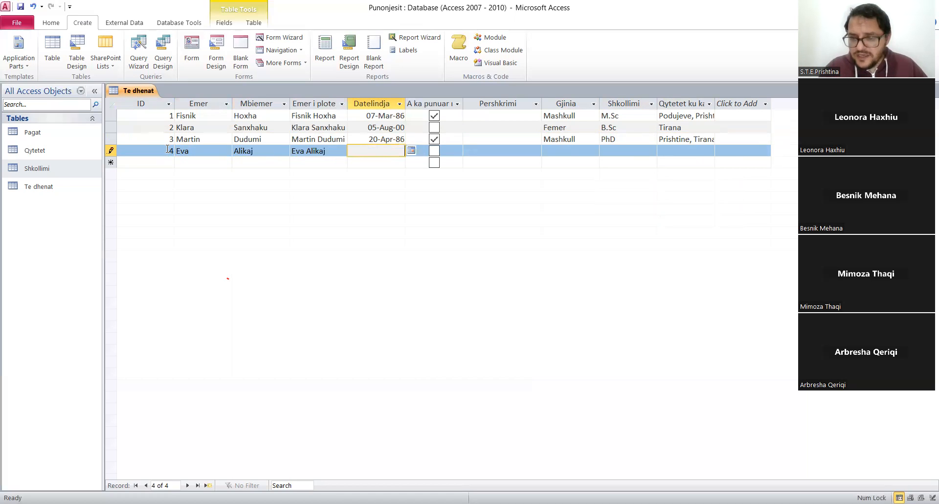
Enter the fourth employee's date of birth in Datelindja and mark the A ka punuar field as yes.
text(1/18/)
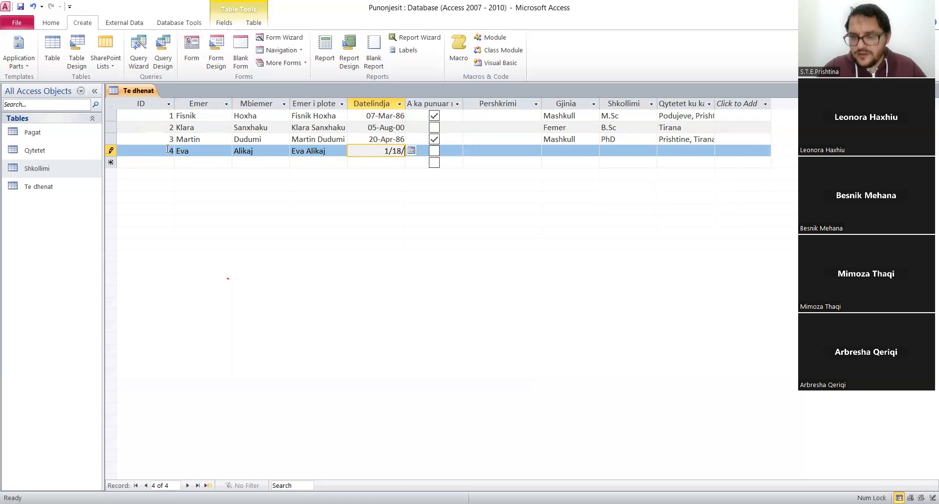
text(1989)
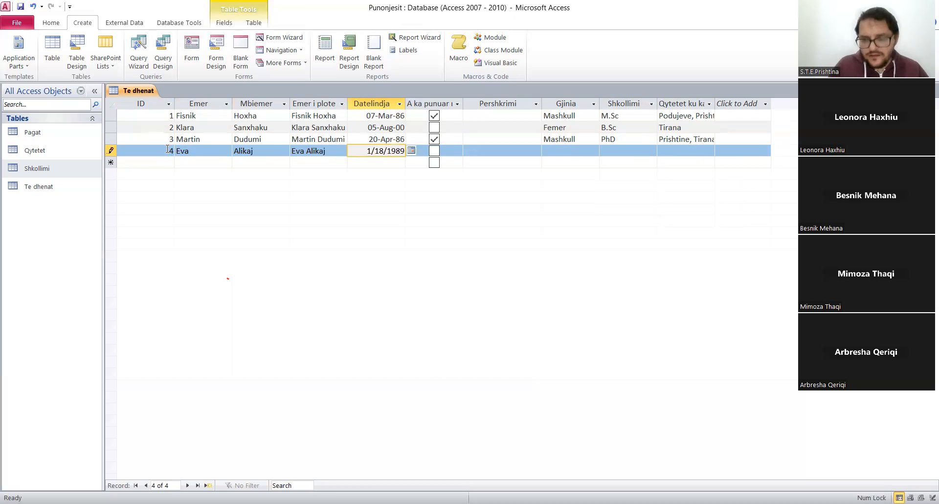
click(433, 152)
Set the fourth record's Gjinia to Femer and its Shkollimi to M.Sc.
click(566, 153)
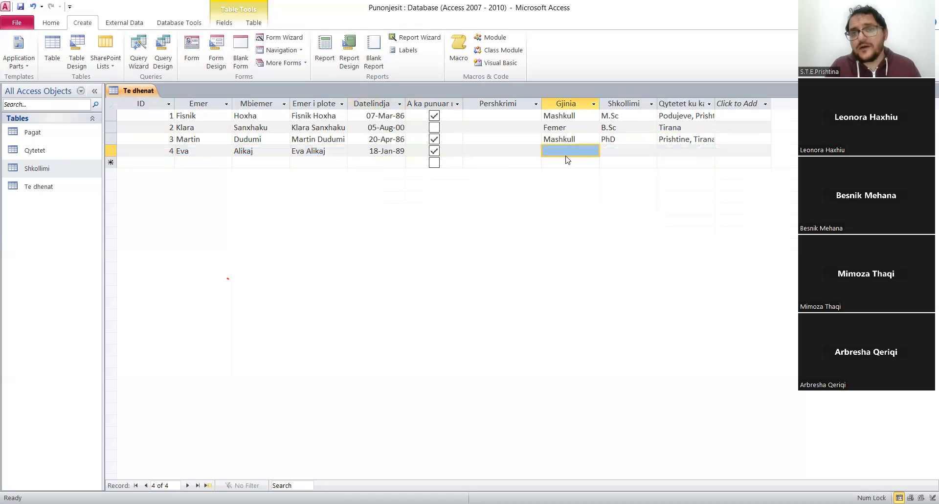
text(f)
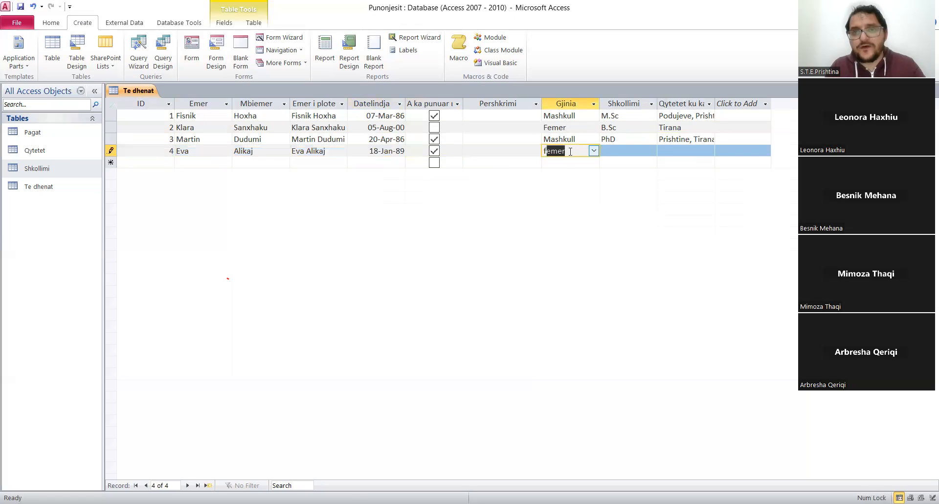
text(emer)
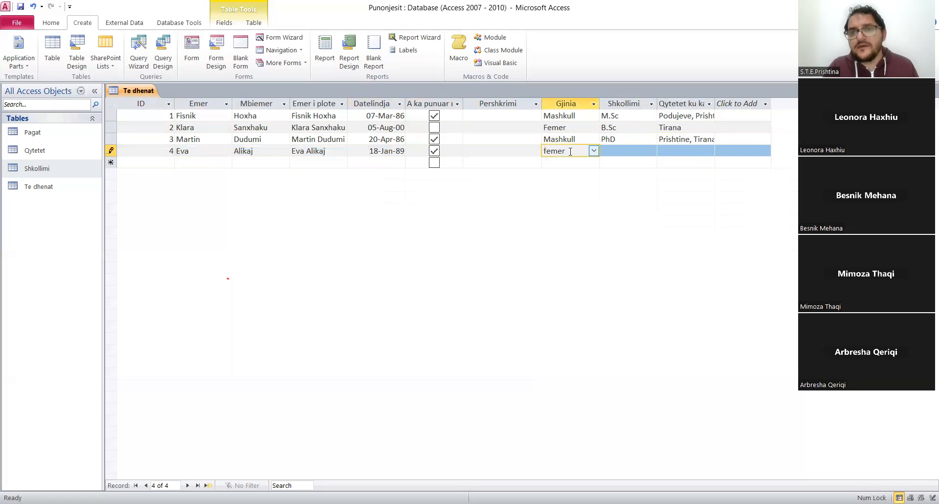
click(622, 156)
click(651, 151)
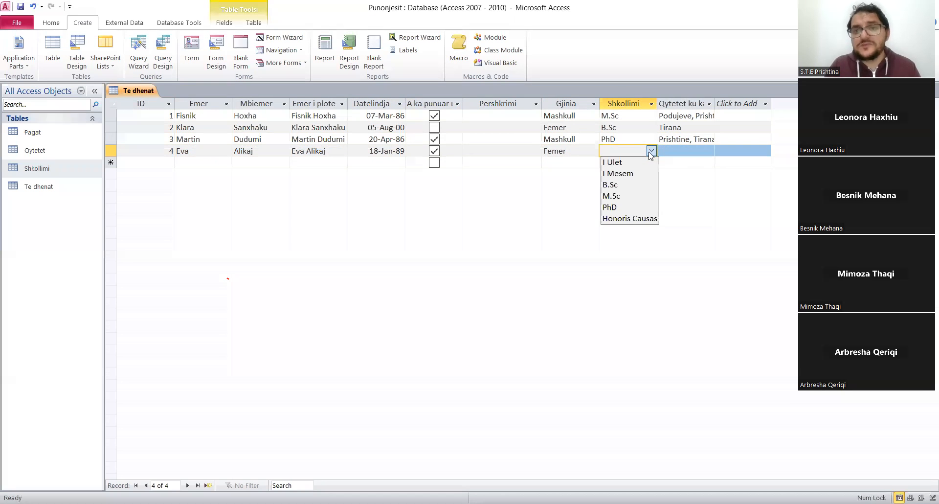
click(610, 196)
click(703, 152)
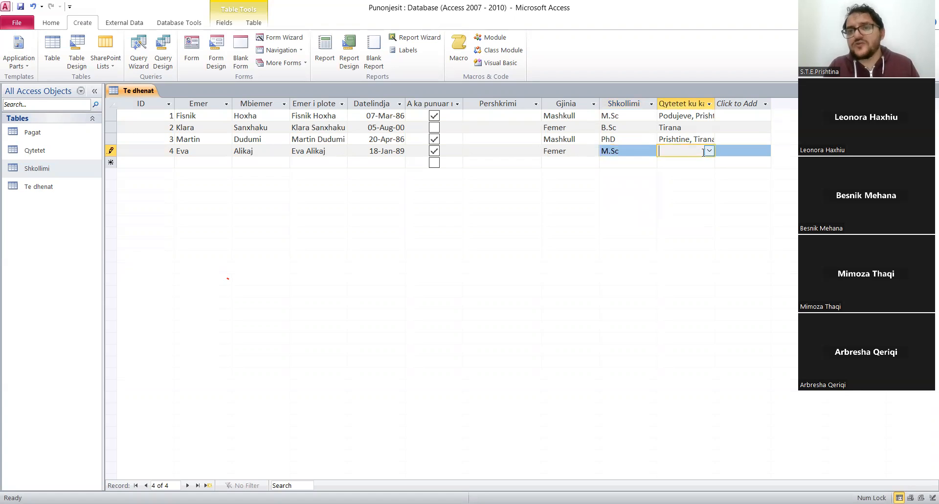
Select Durres as the city in the fourth record's Qytetet ku ka punuar field.
click(708, 151)
click(667, 164)
click(680, 224)
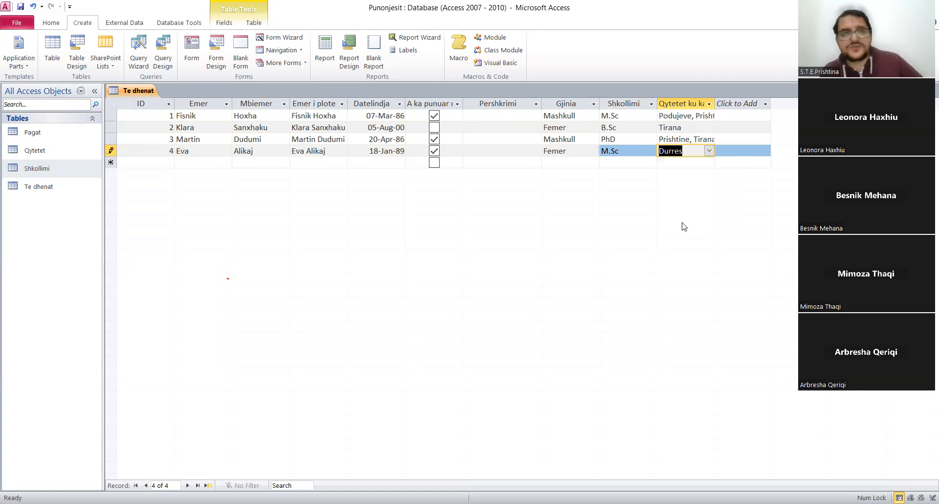
Save the Te dhenat table and close it.
right_click(141, 93)
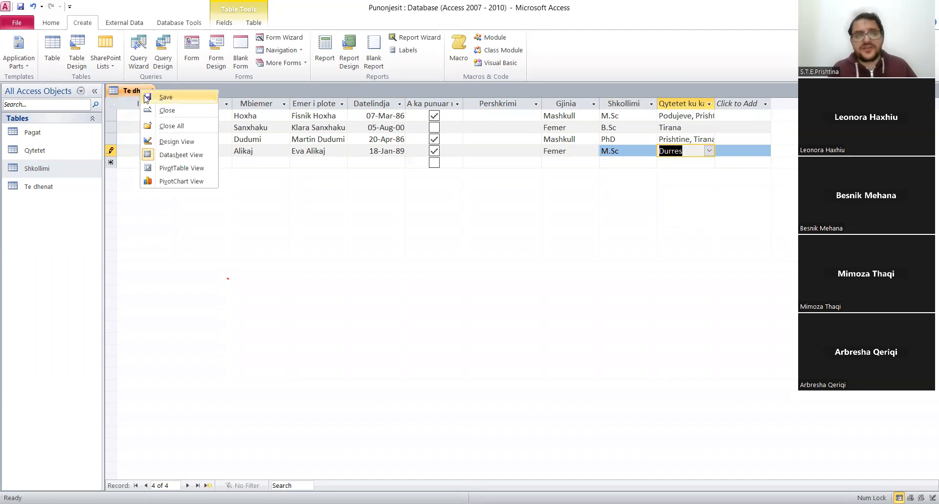
click(146, 98)
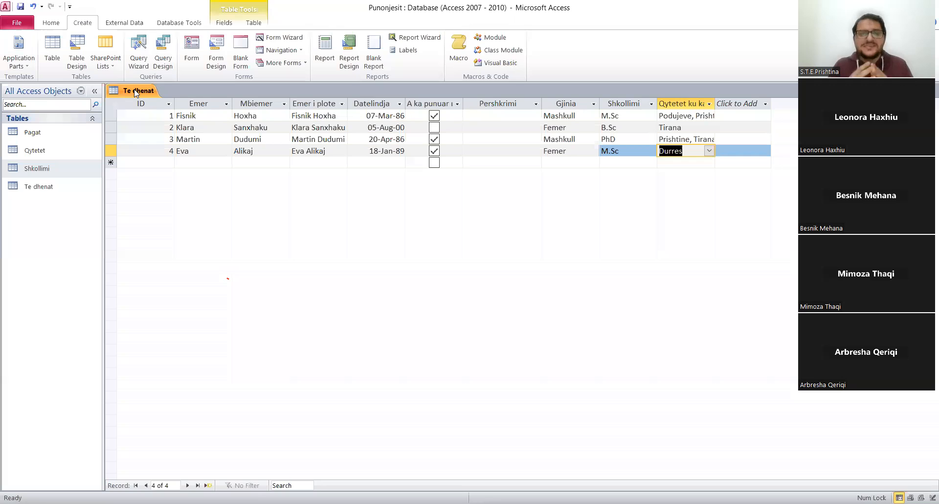
click(137, 94)
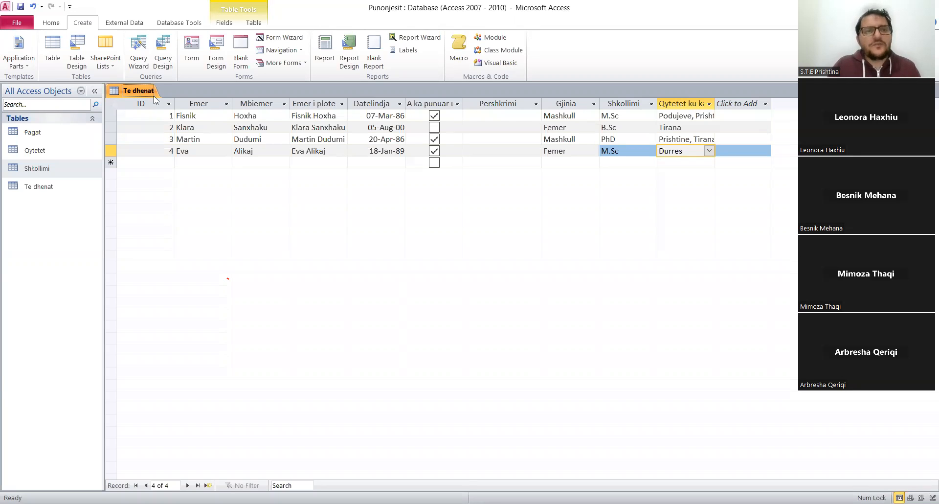
right_click(145, 94)
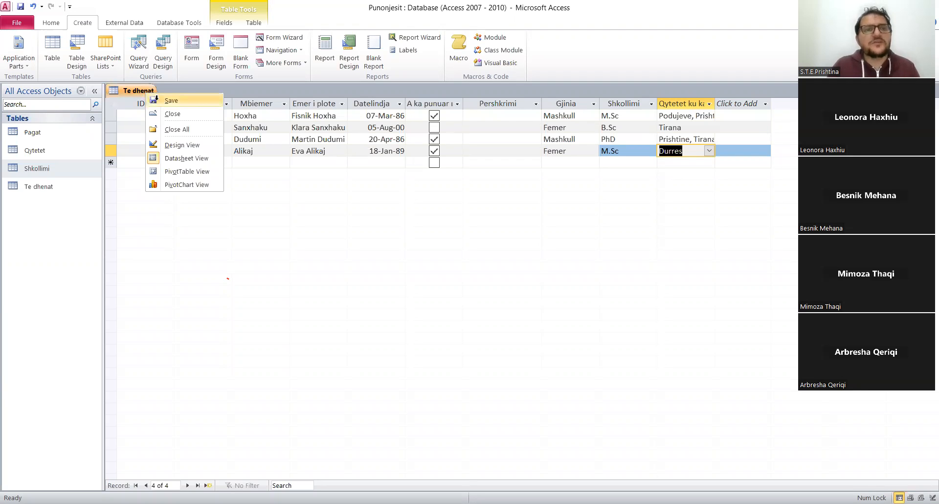
key(Escape)
right_click(137, 93)
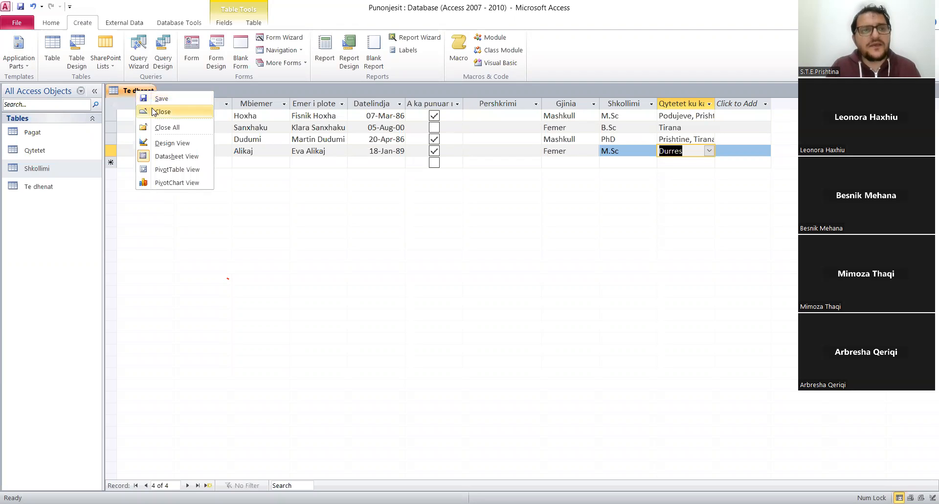
click(152, 112)
Open the Pagat table in Design View and delete its ID primary key field.
click(42, 138)
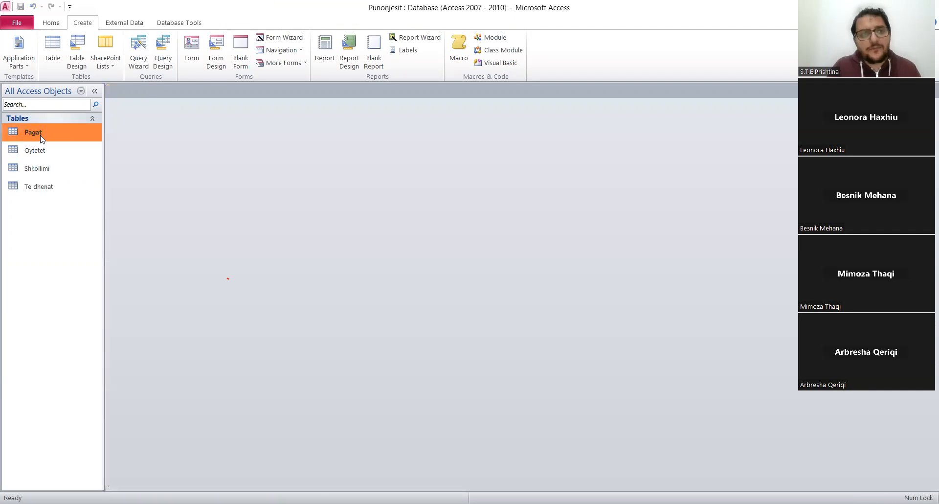
right_click(41, 138)
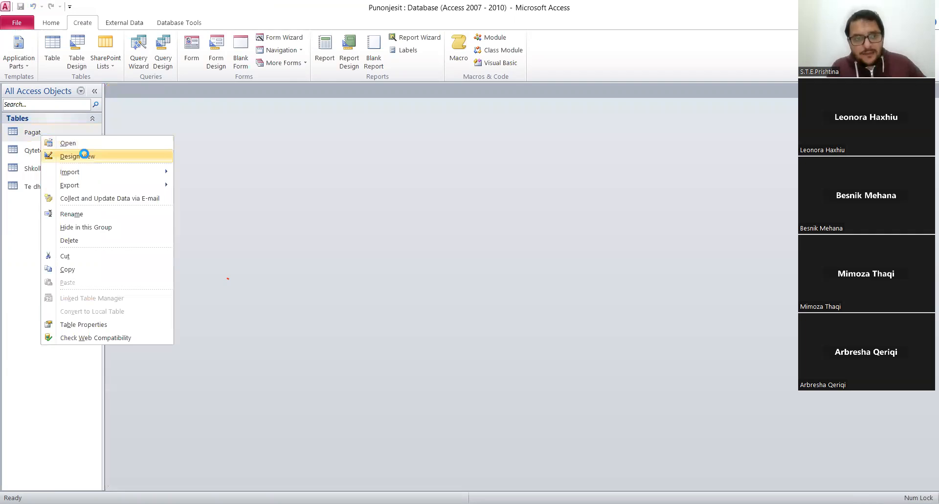
click(86, 155)
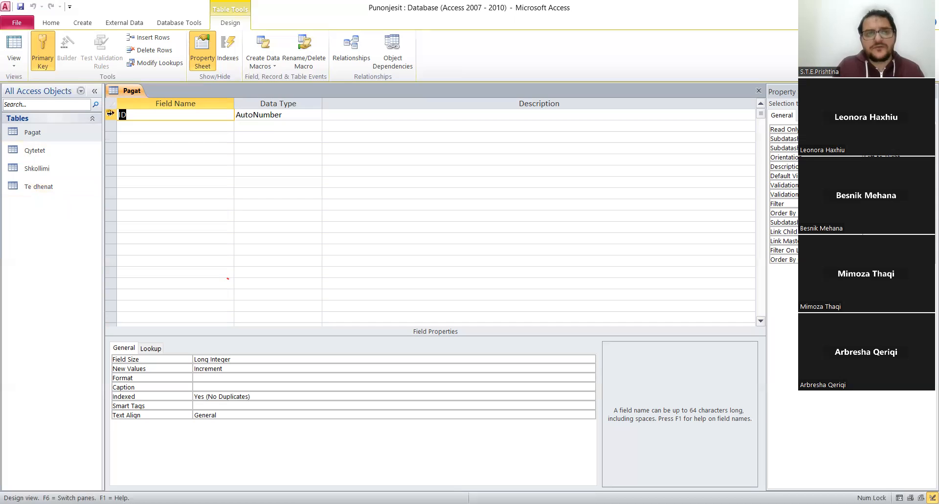
click(110, 115)
right_click(111, 115)
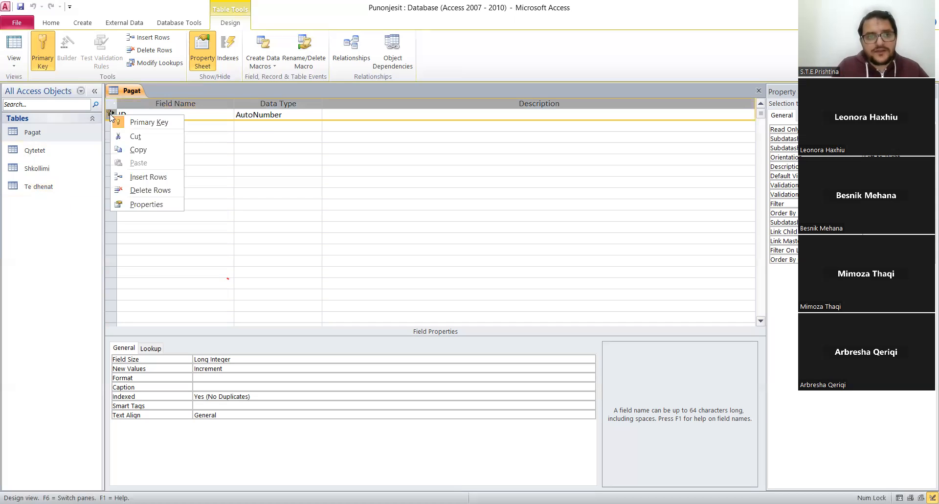
click(145, 190)
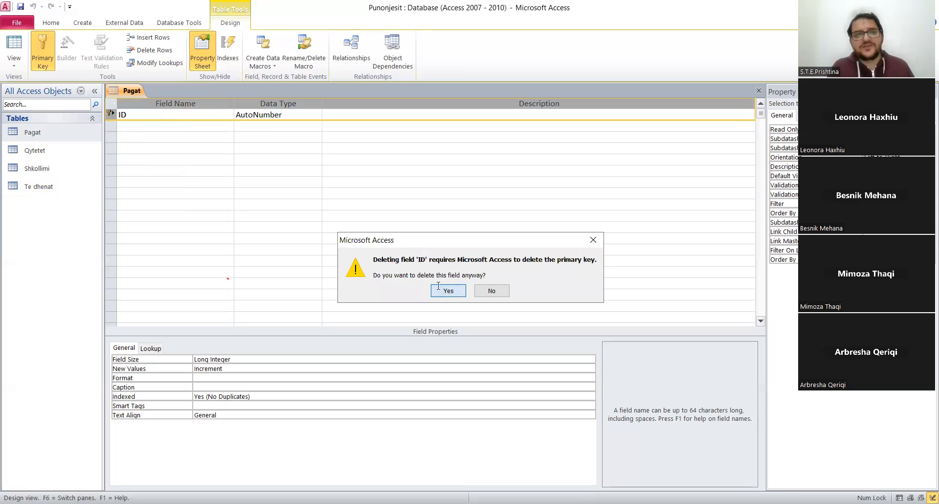
click(438, 287)
Add a field named Emer I Plote to the Pagat table.
text(E)
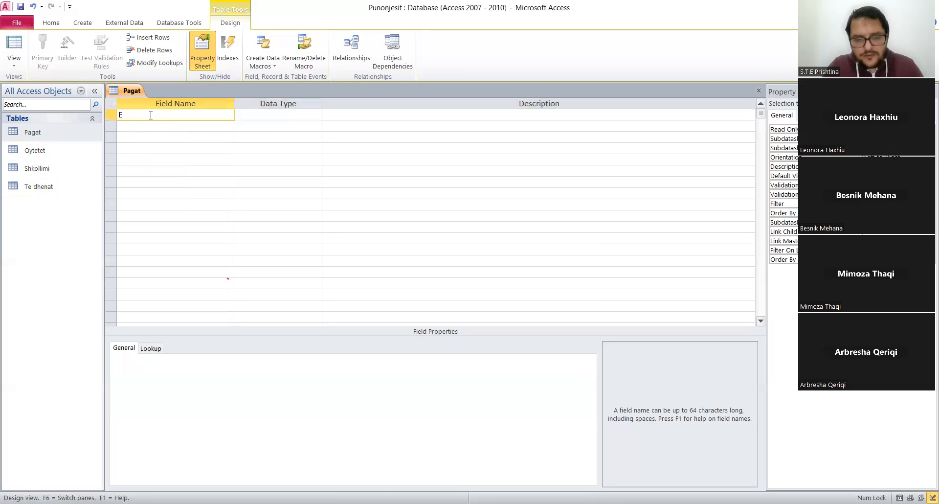
text(mer I Plote)
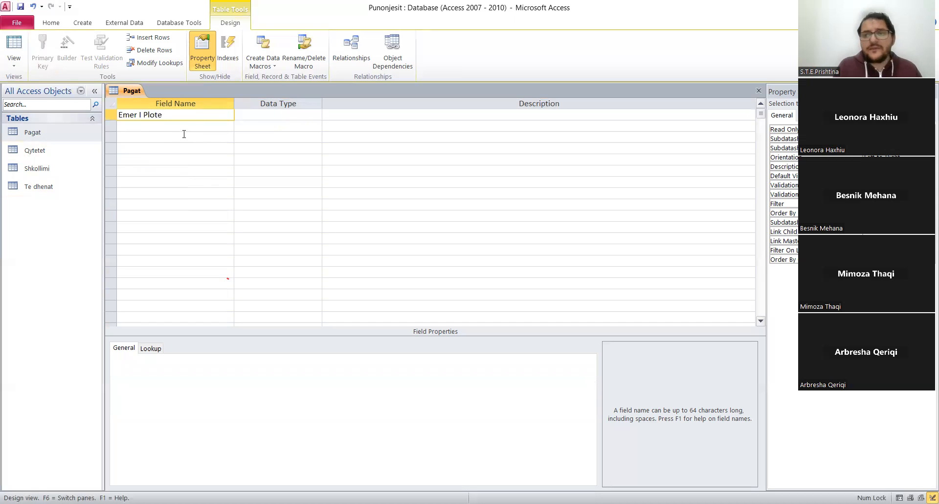
click(201, 138)
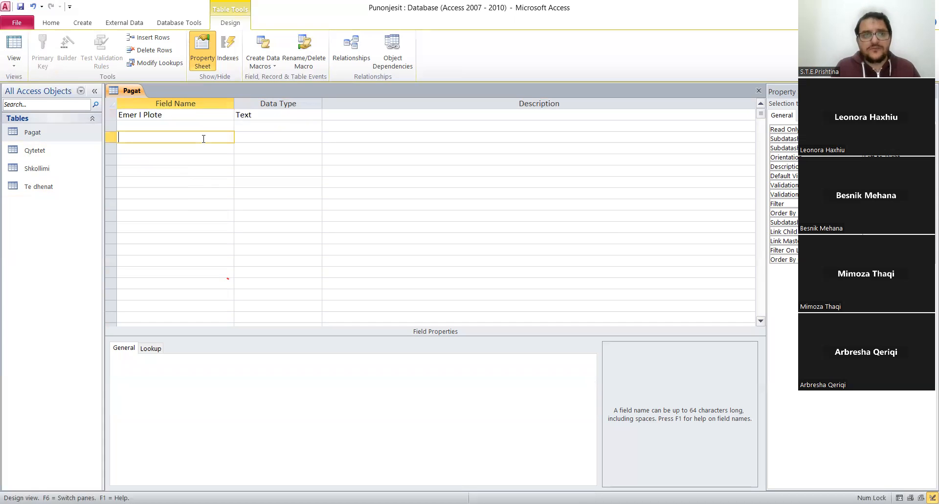
Use the Lookup Wizard on Emer I Plote to get its values from the Emer i plote field of the Te dhenat table.
click(269, 115)
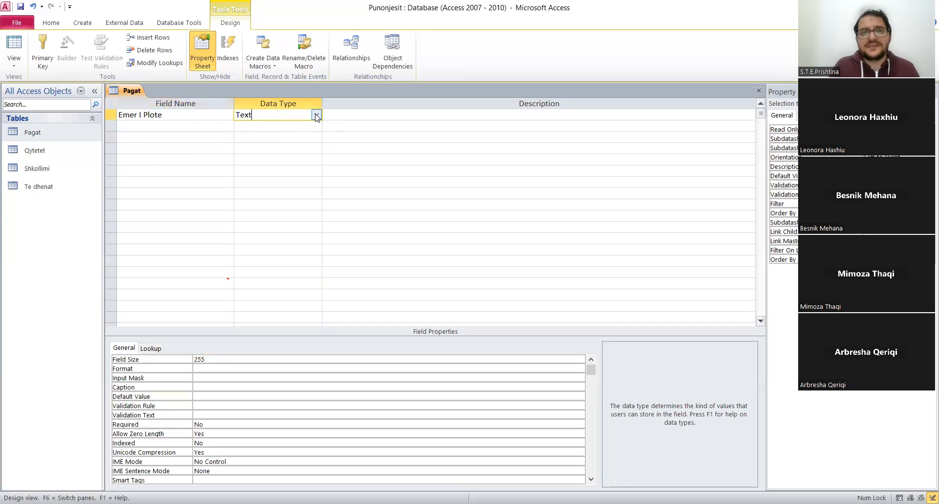
click(316, 115)
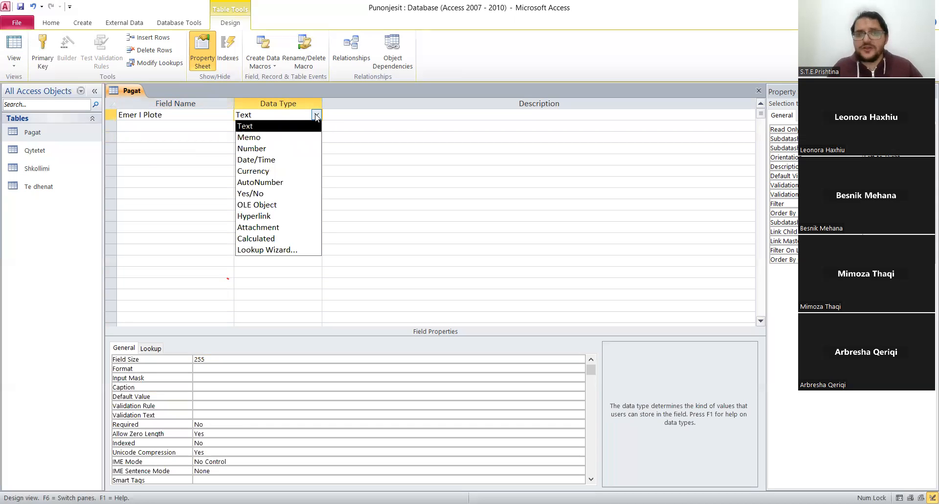
click(266, 250)
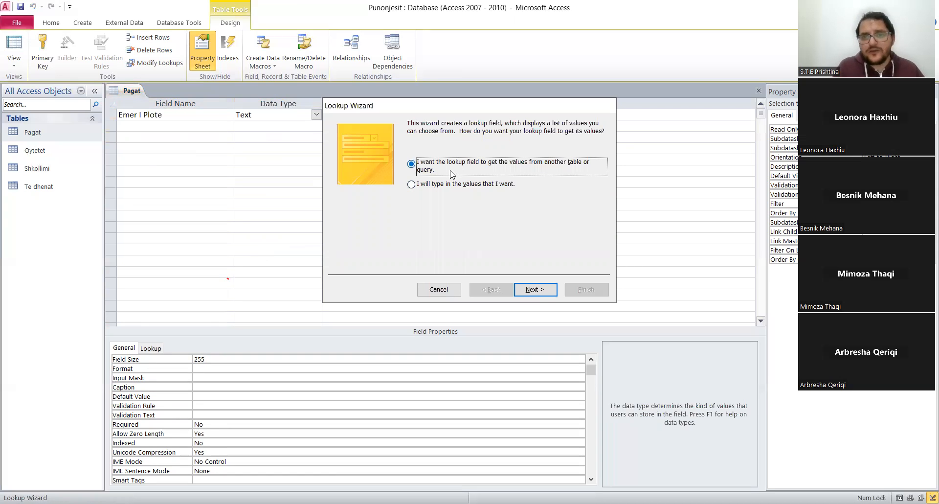
click(545, 293)
double_click(463, 174)
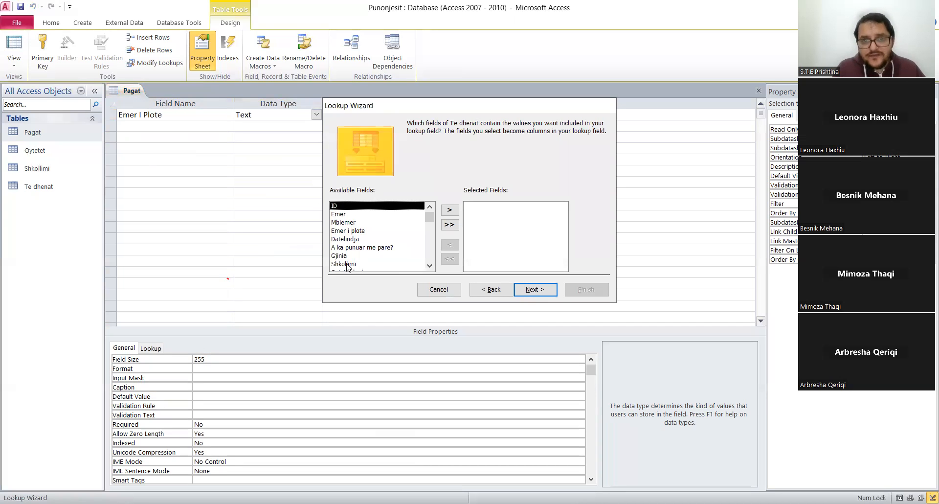
double_click(351, 231)
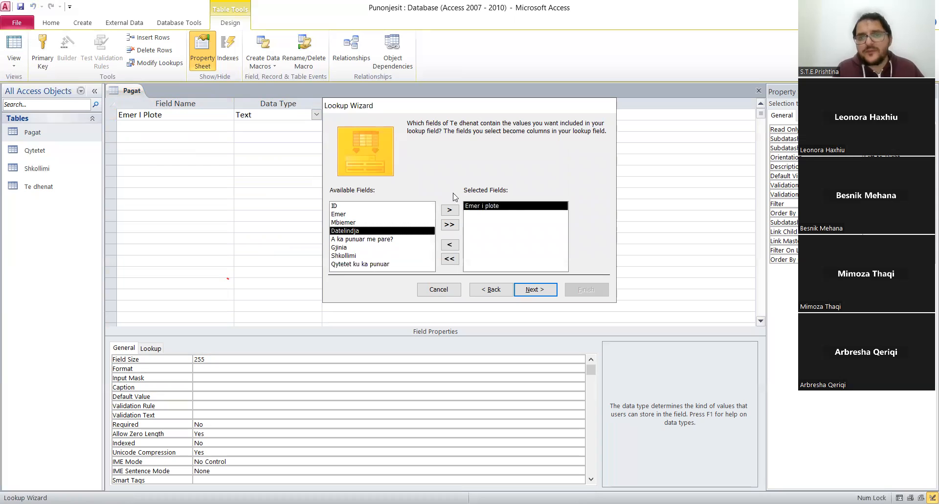
click(531, 292)
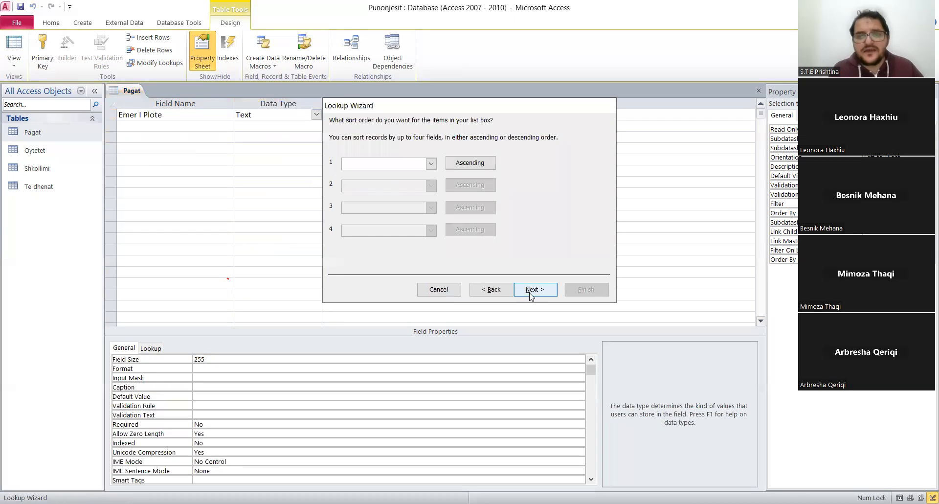
Sort the lookup list by Emer i plote in ascending order and accept the column layout with the key column hidden.
click(430, 163)
click(383, 192)
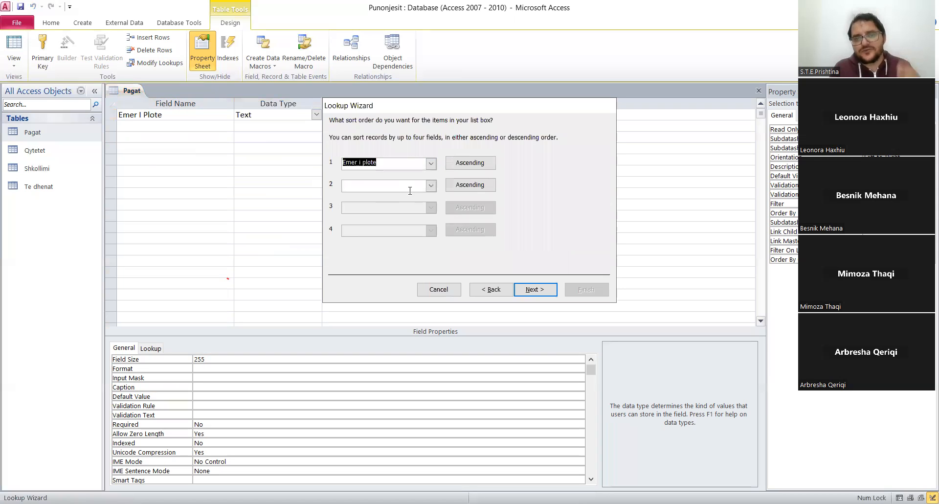
click(530, 291)
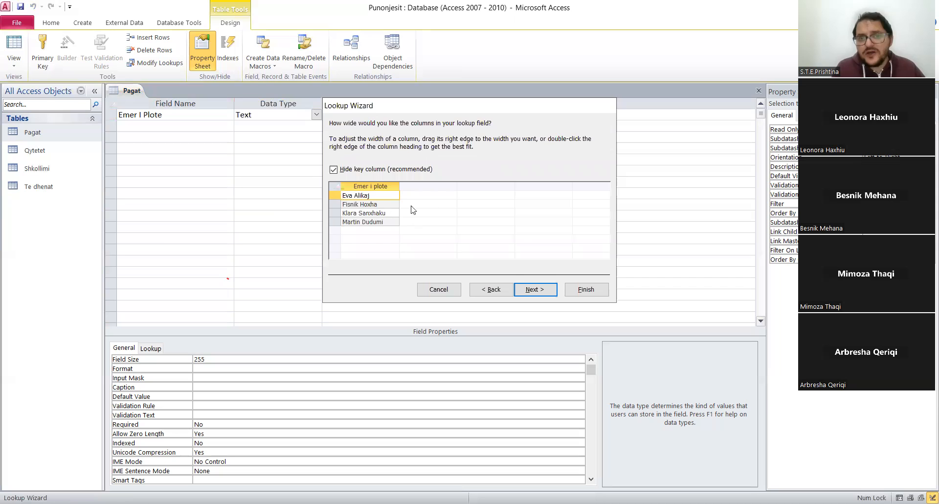
click(547, 289)
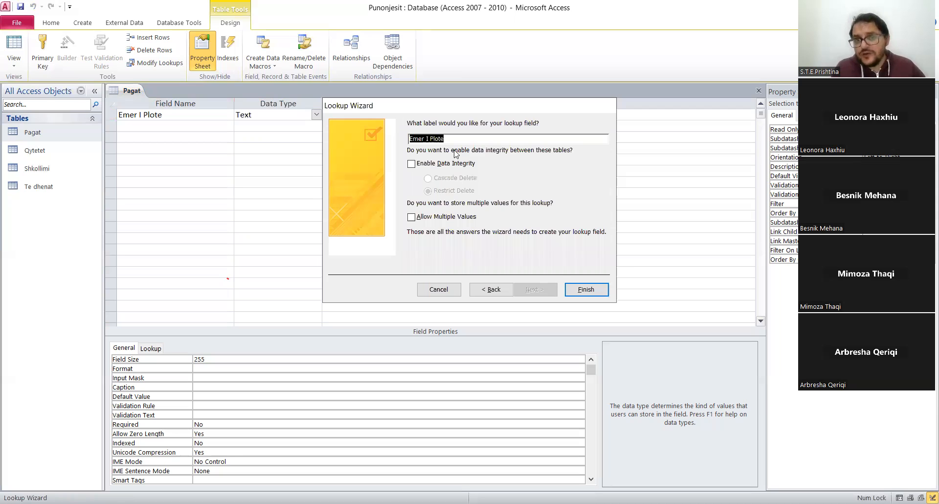
Enable data integrity with Restrict Delete for the Emer I Plote lookup, finish the wizard and save Pagat, replacing the earlier version.
click(411, 164)
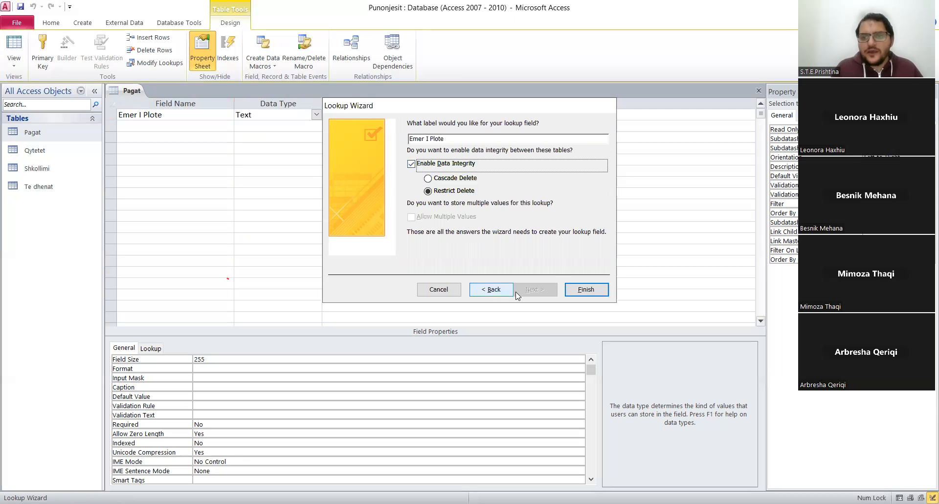
click(578, 289)
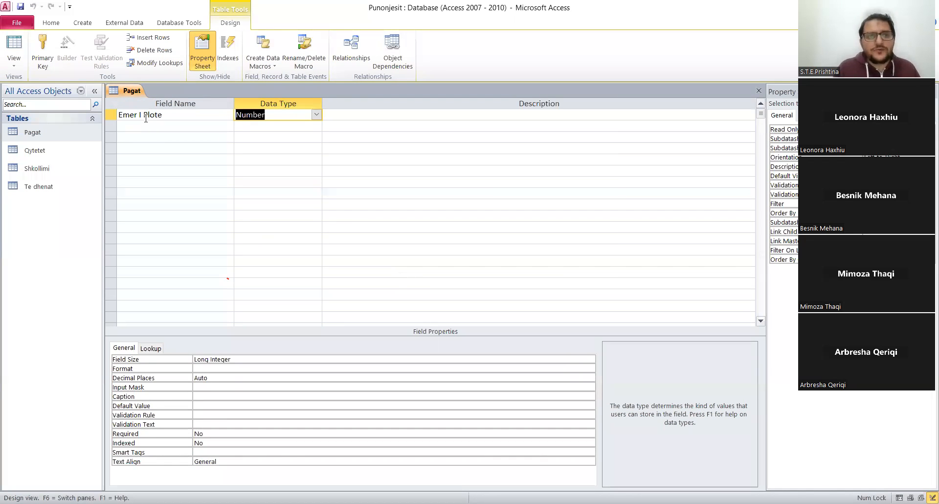
right_click(132, 91)
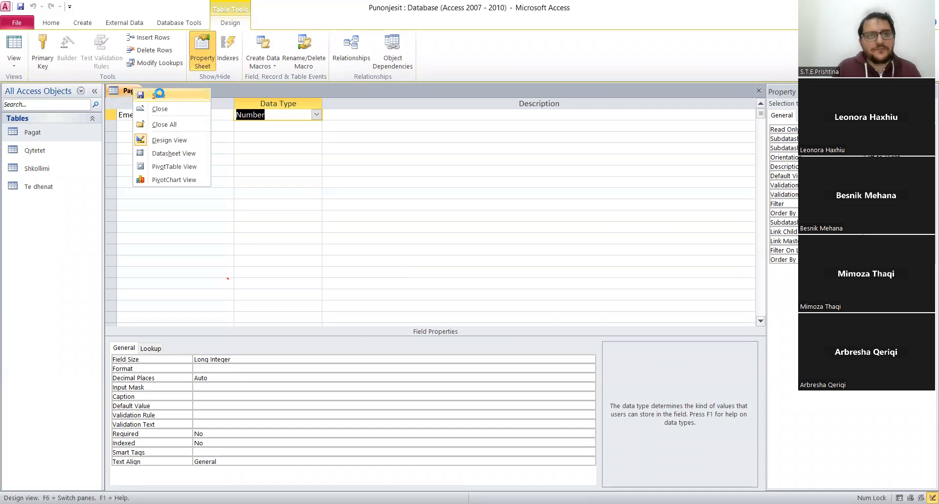
click(160, 96)
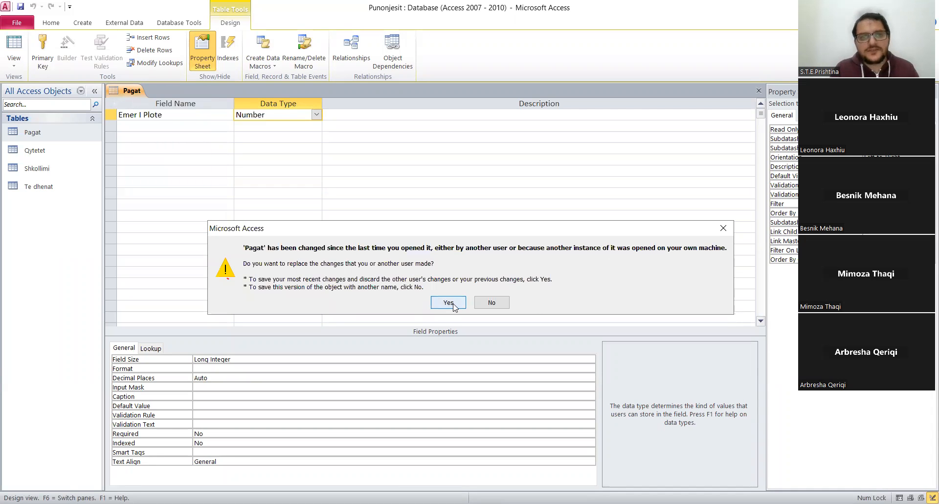
click(448, 302)
click(315, 116)
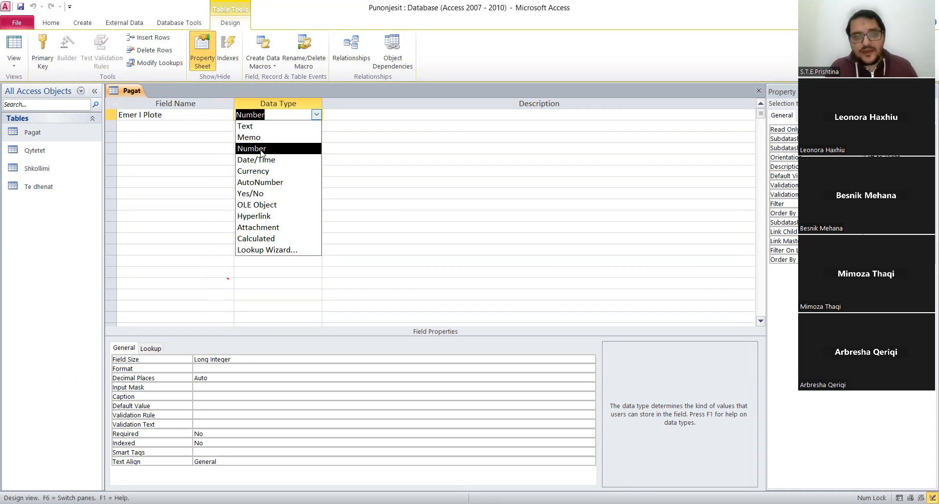
click(149, 162)
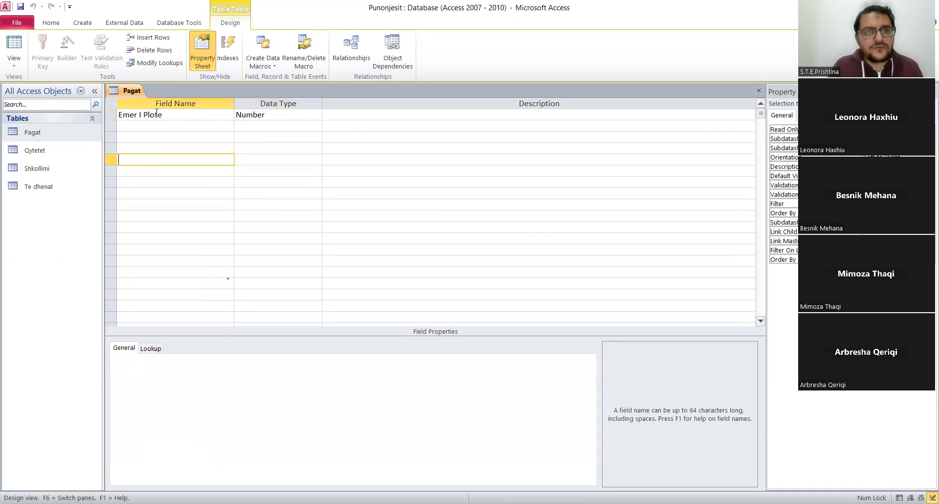
click(253, 115)
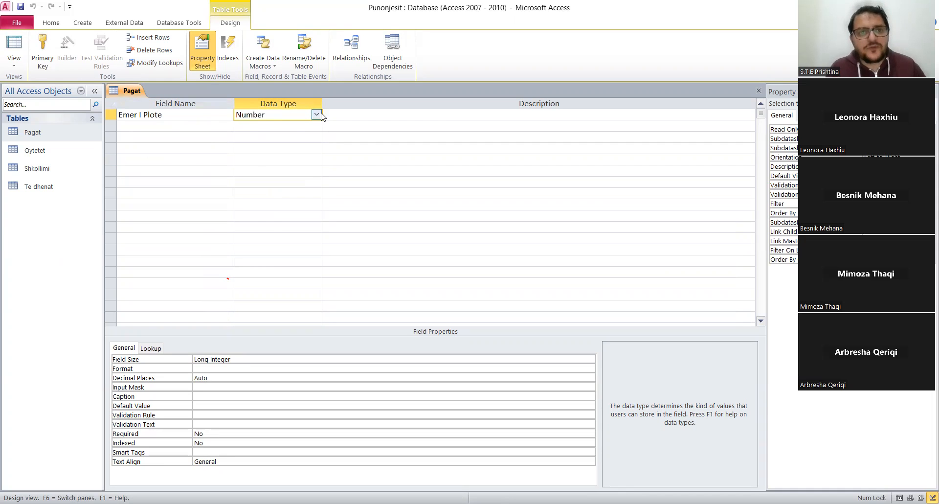
click(318, 115)
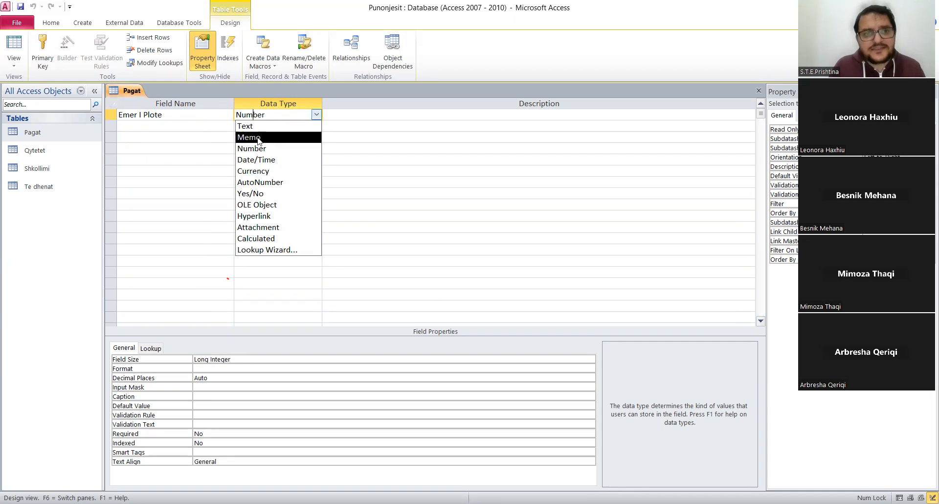
click(203, 125)
click(300, 120)
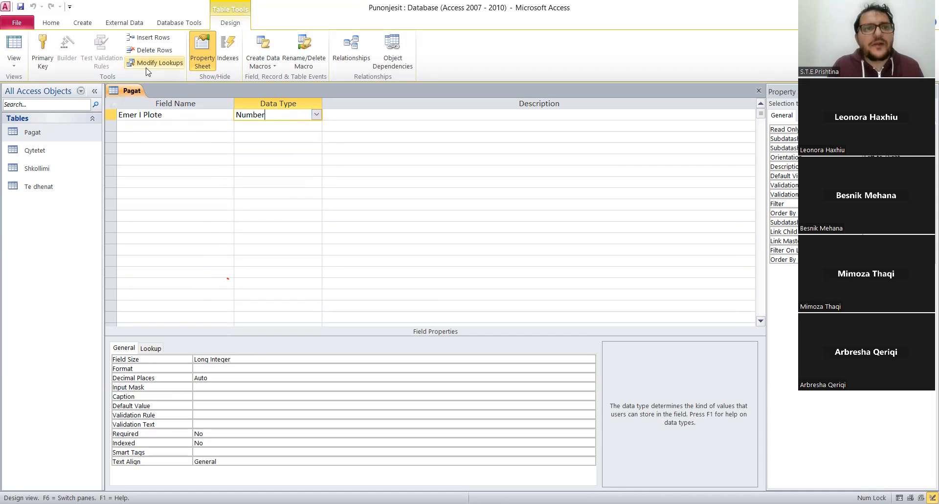
Switch the Pagat table to Datasheet View.
right_click(128, 91)
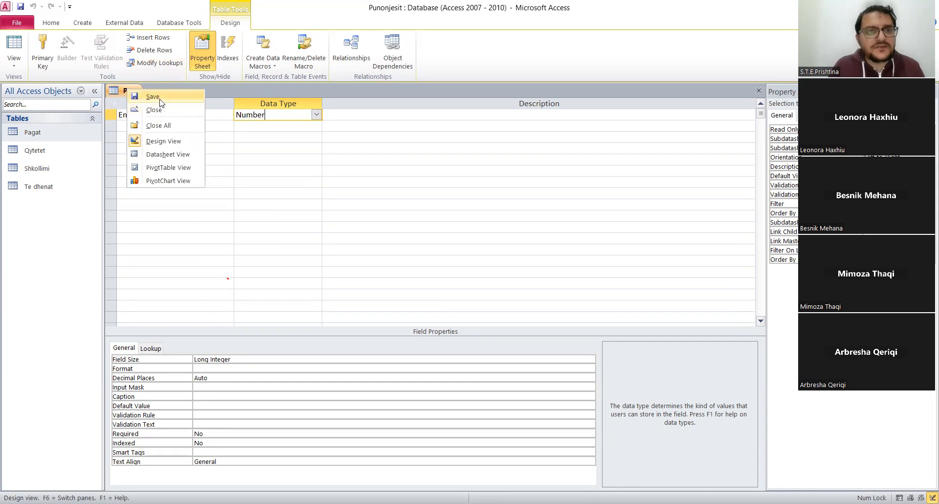
click(131, 92)
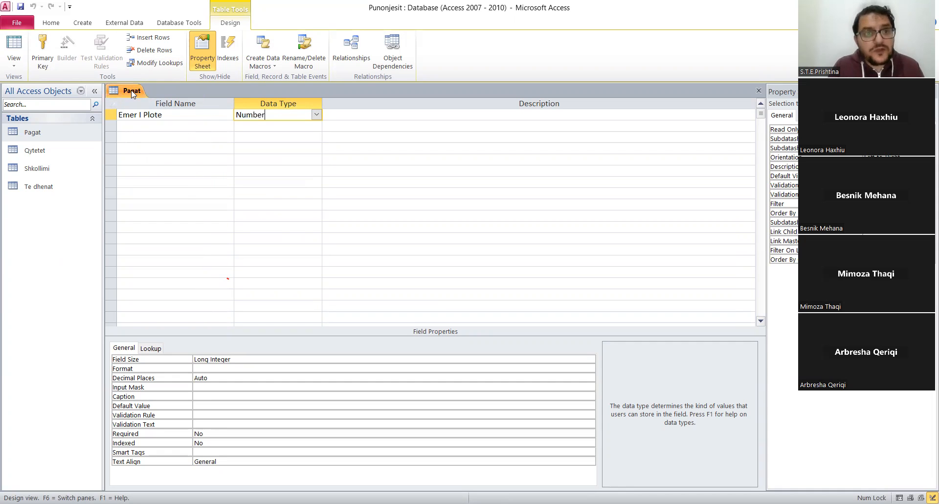
right_click(131, 93)
click(171, 155)
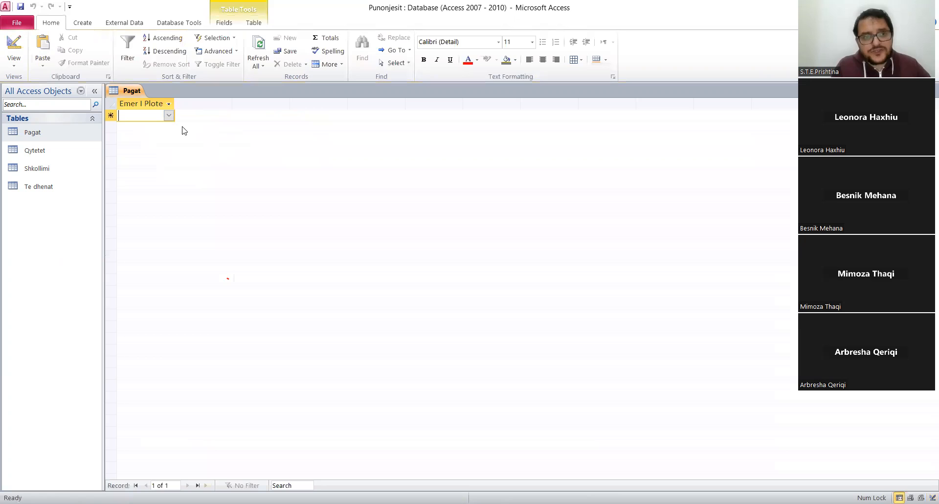
Return the Pagat table to Design View and add a second field named Muaji i Pageses.
click(167, 116)
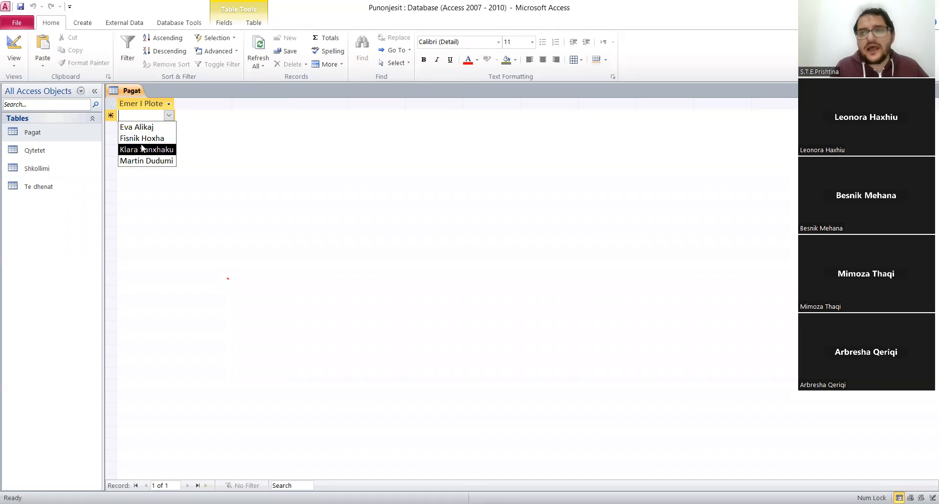
click(136, 96)
right_click(136, 96)
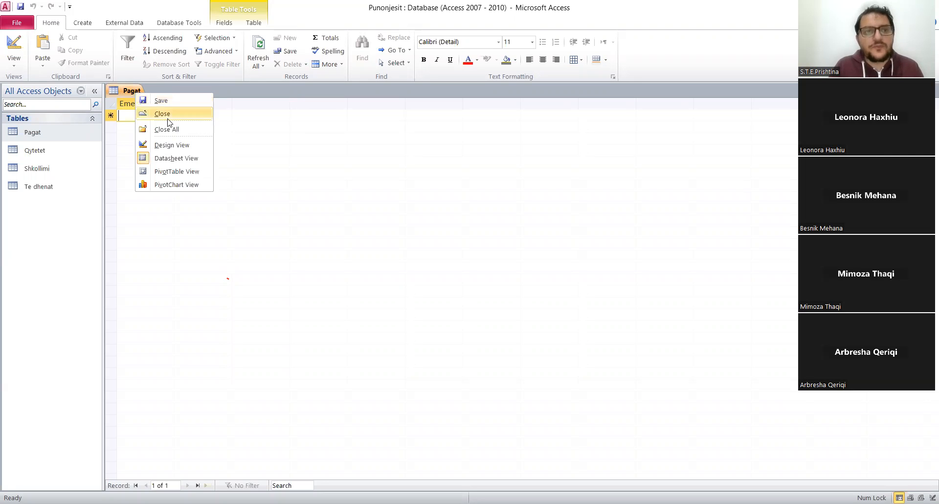
click(179, 143)
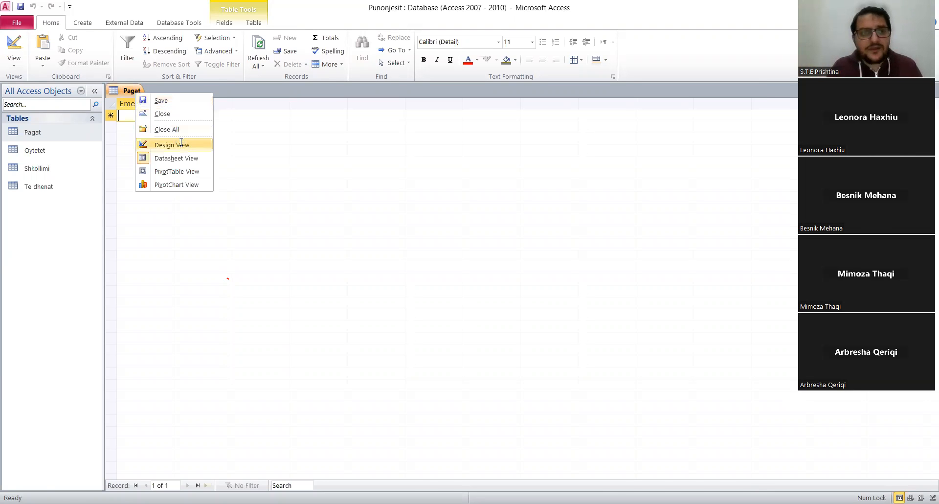
click(157, 127)
text(M)
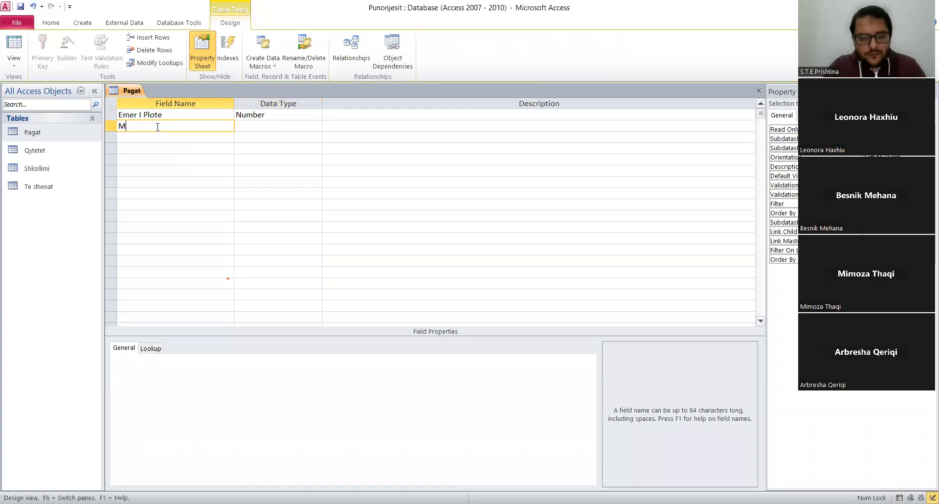
text(uaji i Pageses)
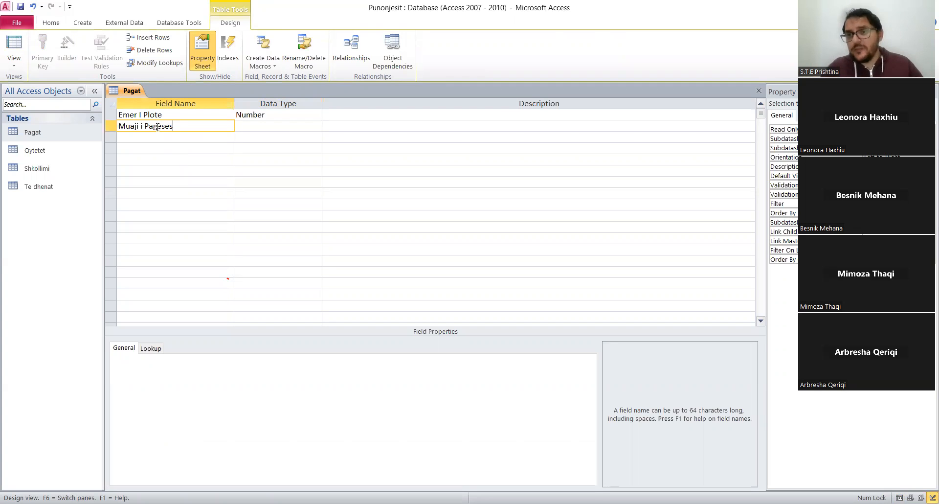
key(Tab)
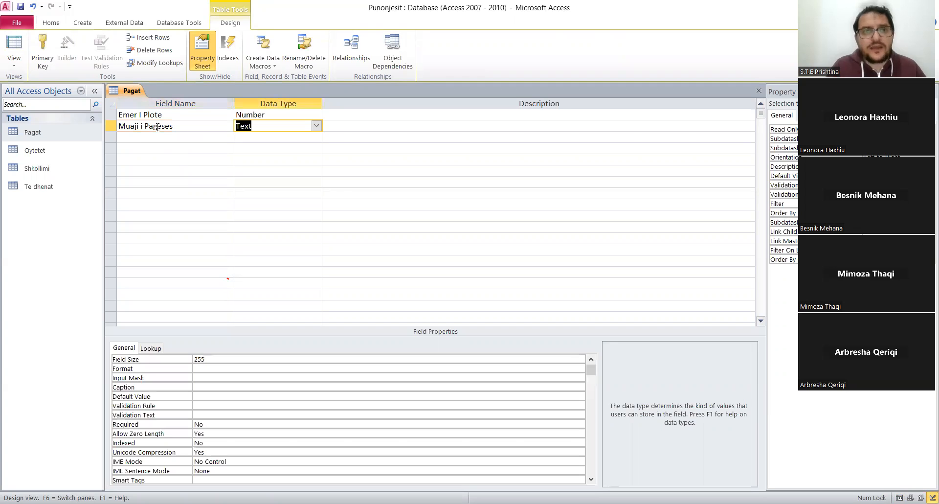
Set the Muaji i Pageses field's data type to Date/Time with the Medium Date format.
click(315, 127)
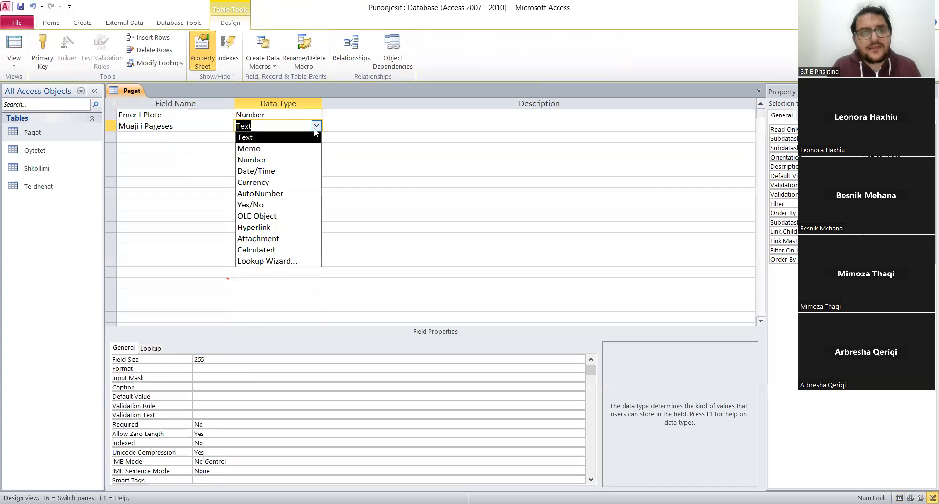
click(281, 171)
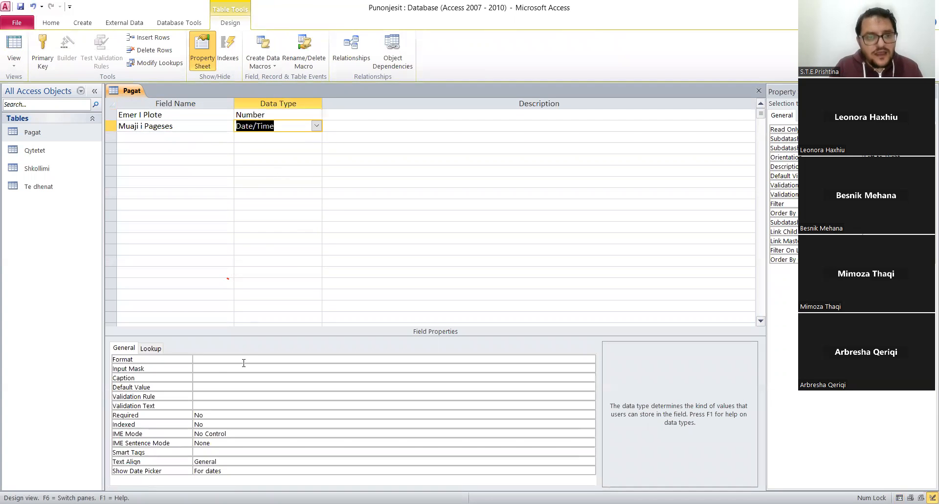
click(207, 360)
text(medium Date)
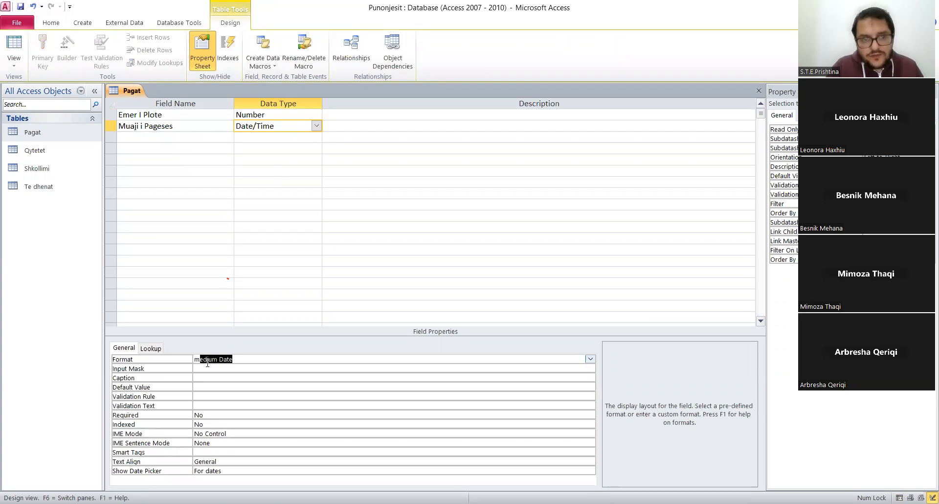
key(Return)
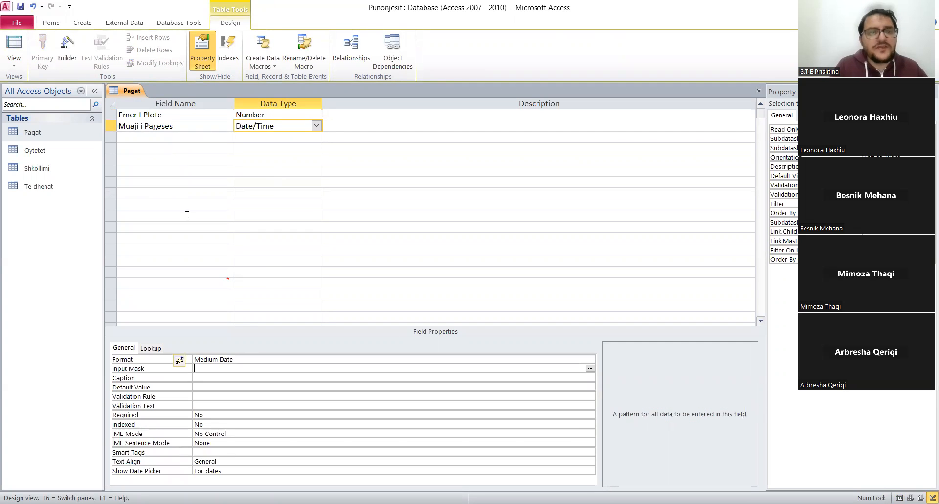
Add a third field named Vlera with the Number data type.
click(152, 137)
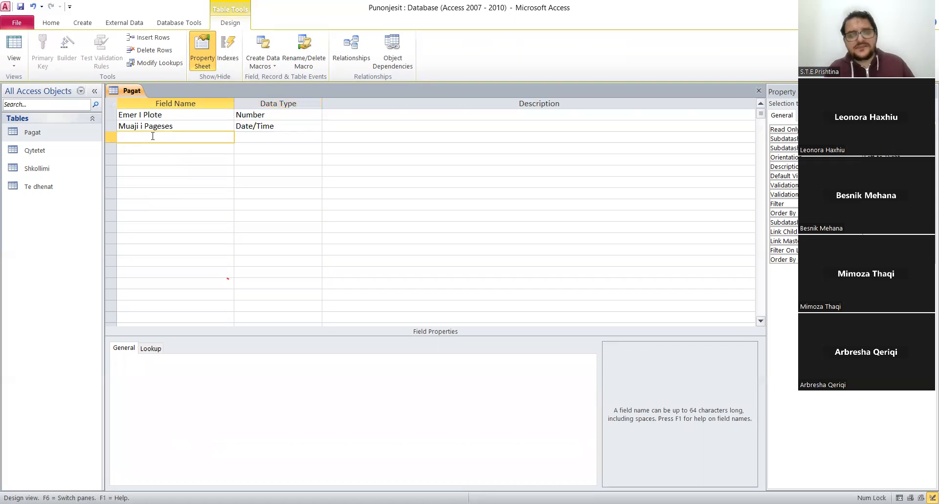
text(Vlera)
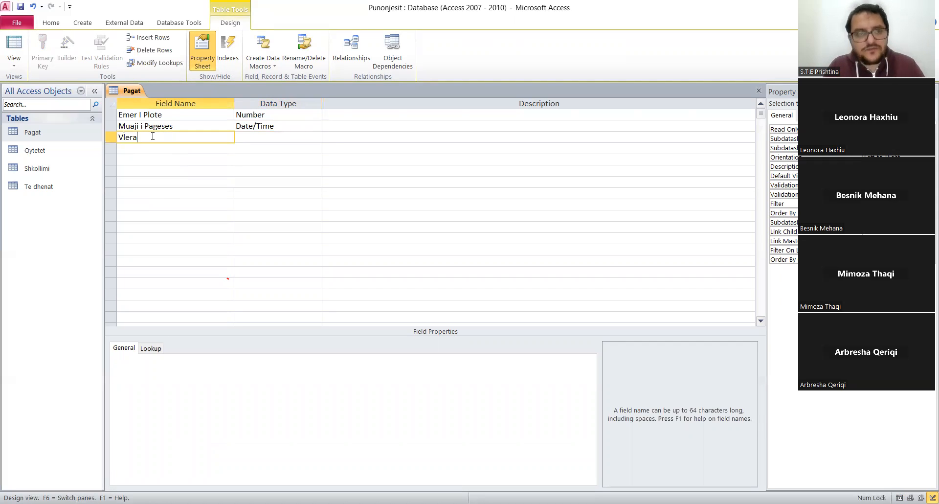
key(Tab)
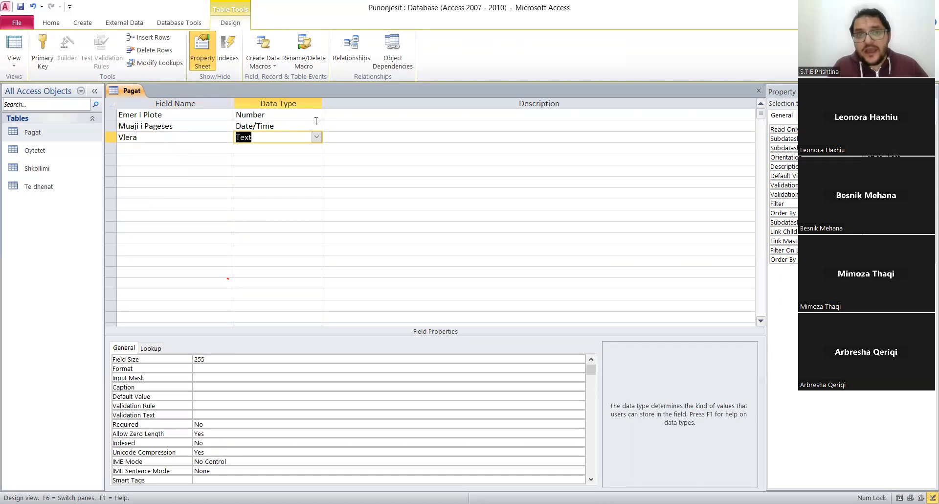
click(317, 137)
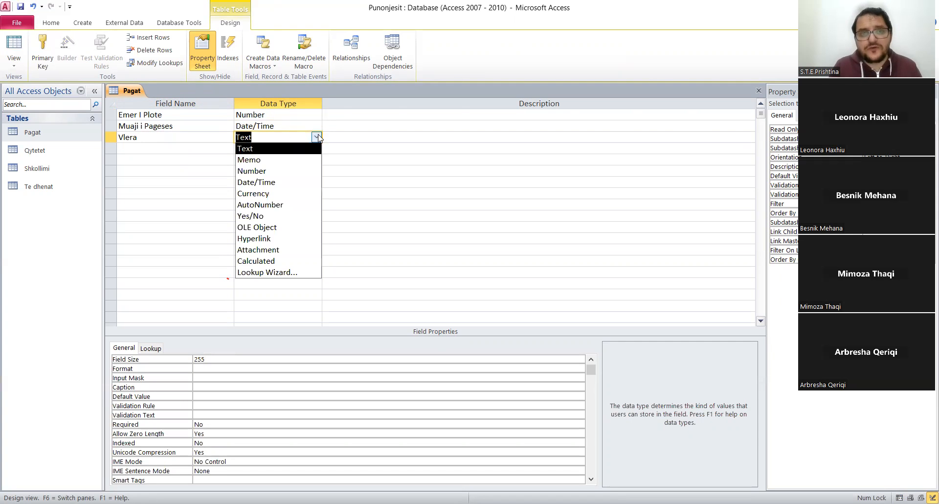
click(273, 169)
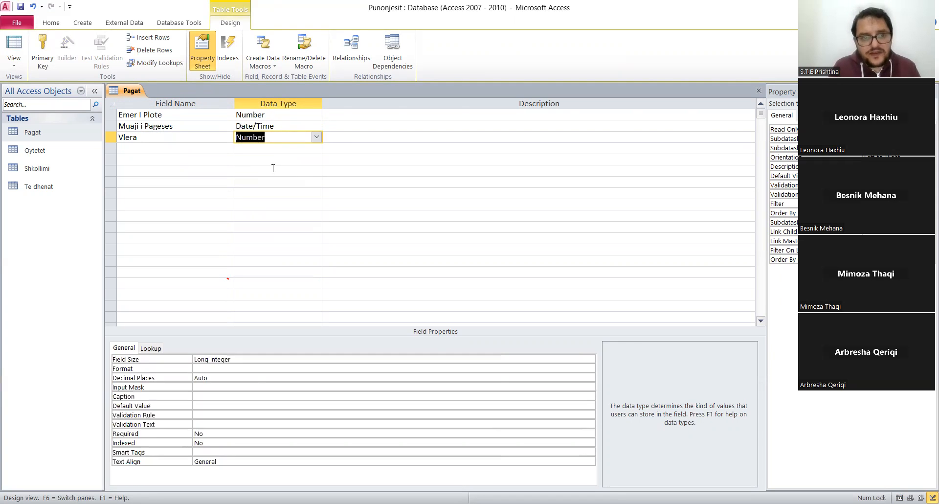
Set the Vlera field to Single size, Euro format and 2 decimal places.
click(248, 358)
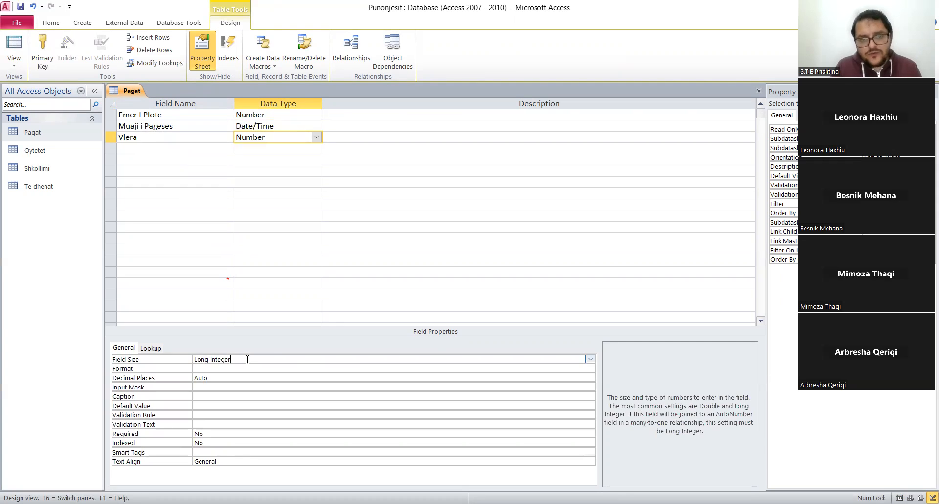
click(590, 360)
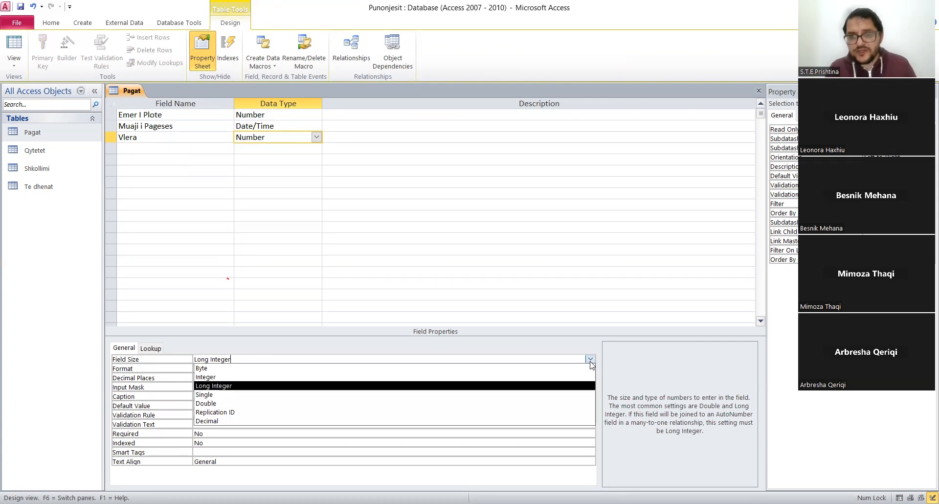
click(206, 394)
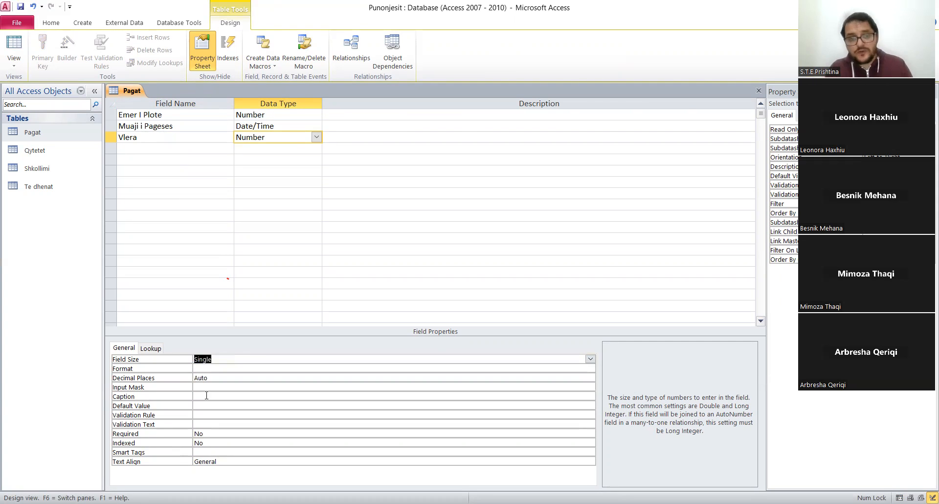
click(209, 369)
click(590, 368)
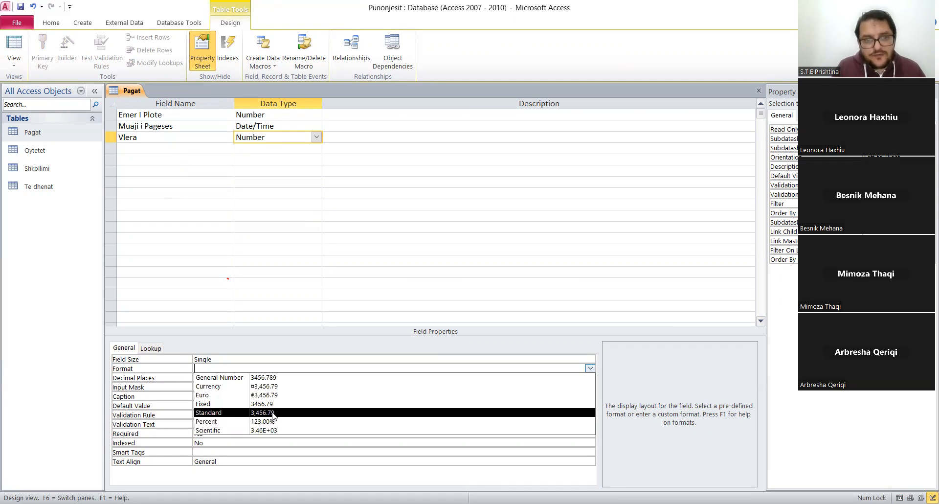
click(269, 395)
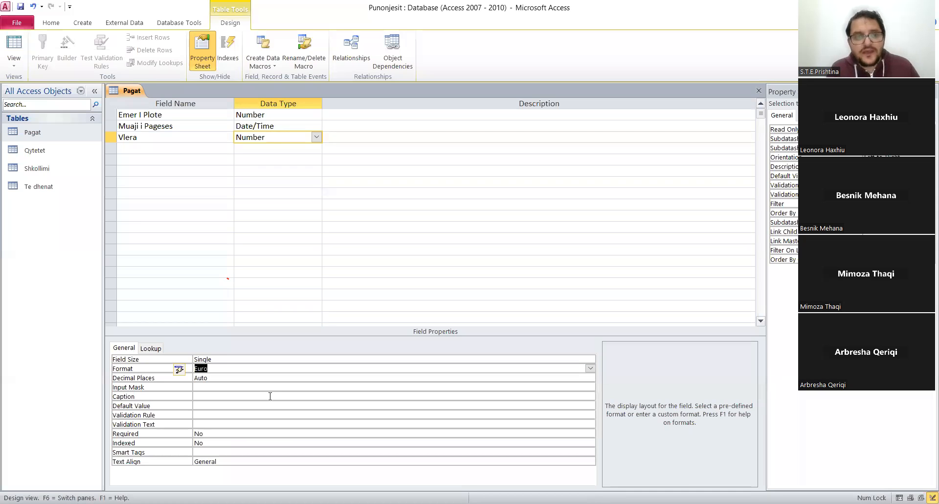
click(237, 377)
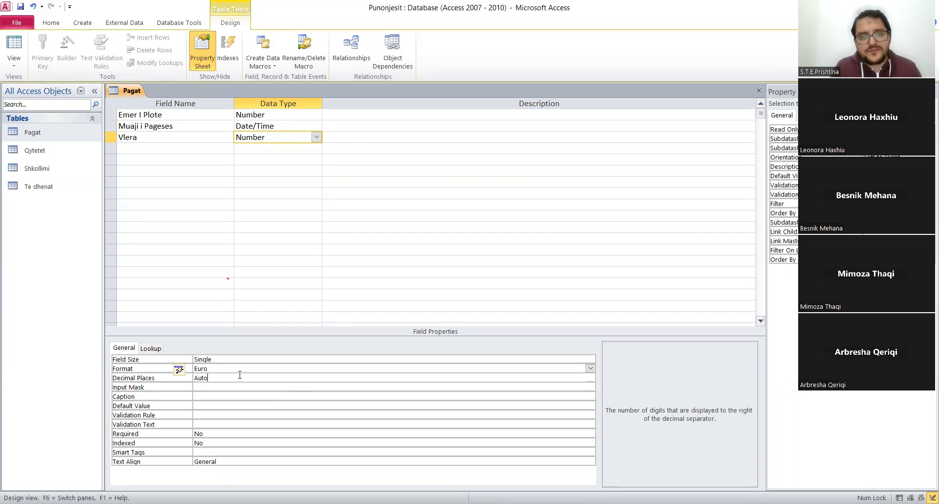
click(590, 377)
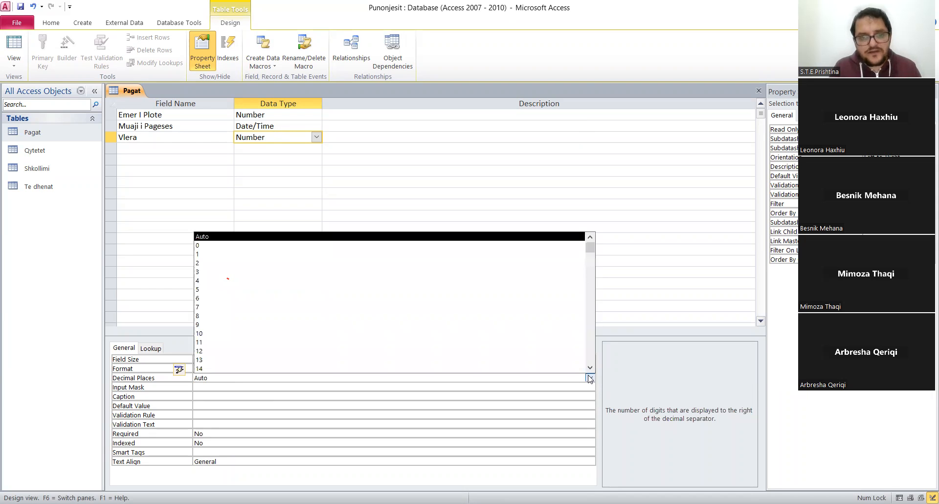
click(233, 263)
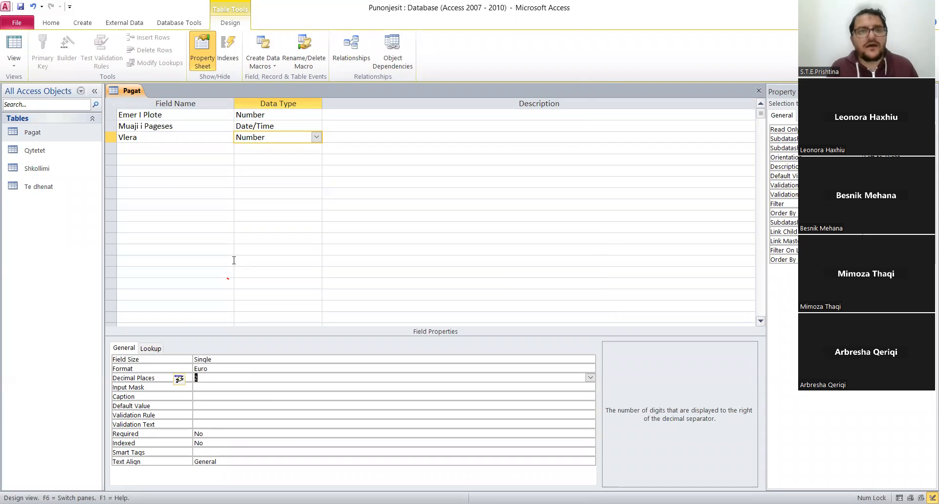
click(137, 141)
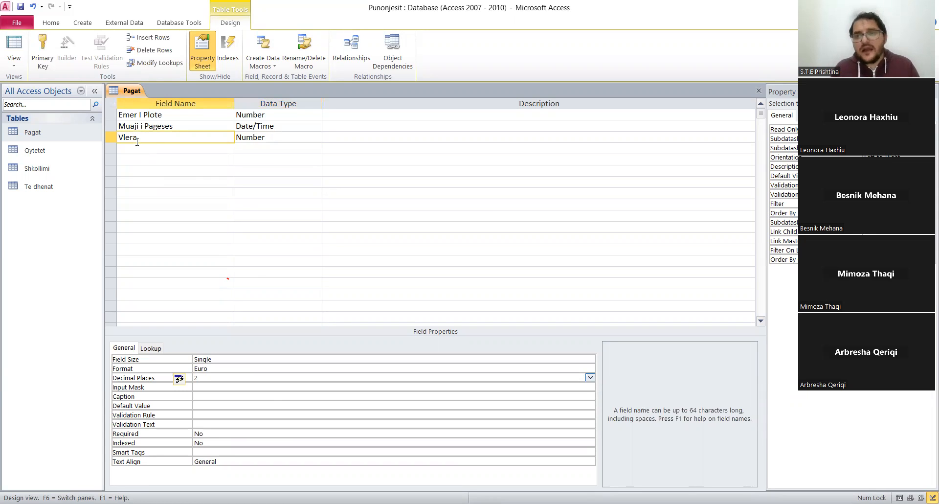
Save the Pagat table design and show the table in Datasheet View.
right_click(139, 91)
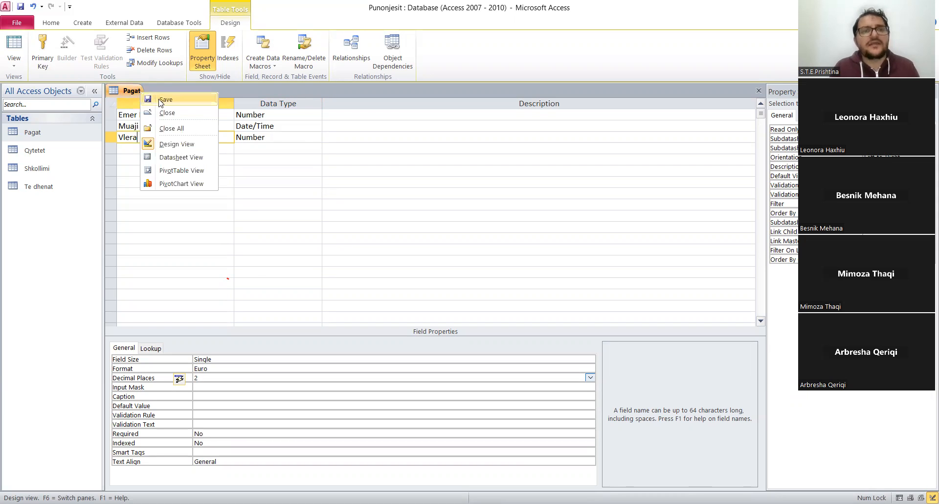
click(161, 100)
right_click(128, 92)
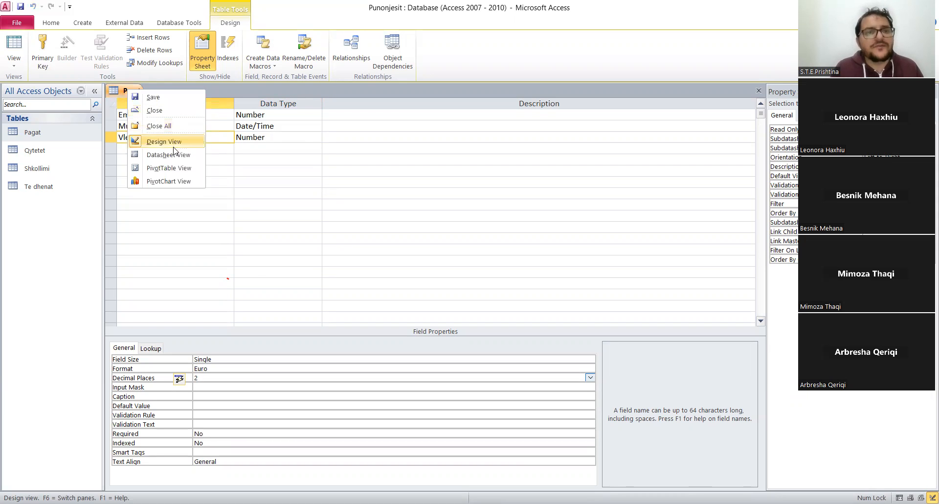
click(175, 154)
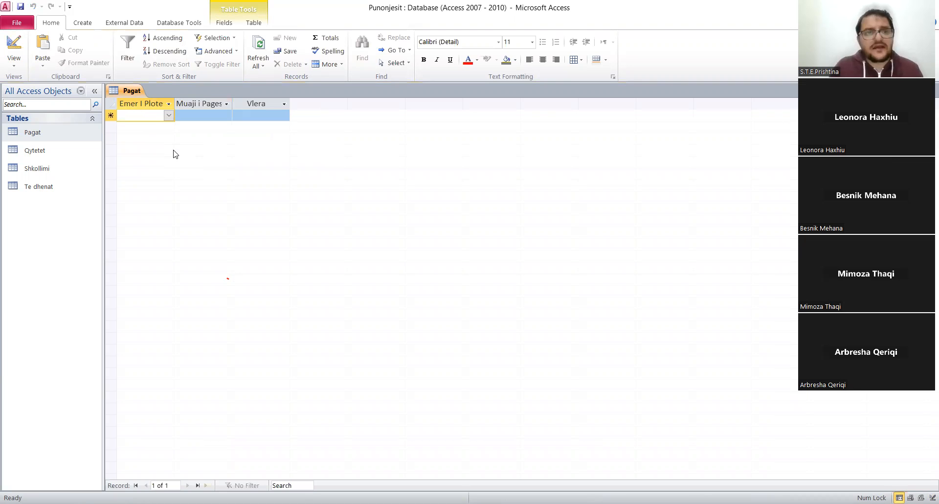
Enter the first Pagat record for the first employee in the lookup list, with Muaji i Pageses 1/1/2023 and Vlera 1000.
click(168, 116)
click(147, 126)
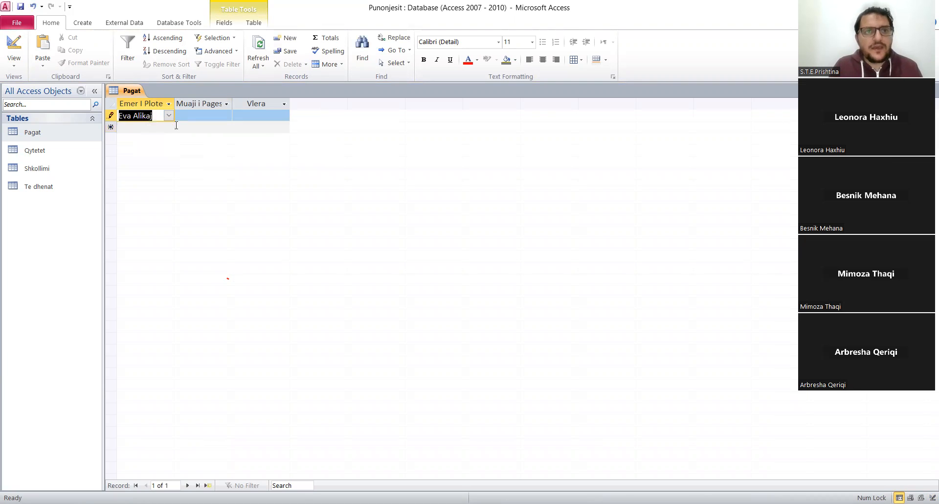
click(200, 116)
text(1/1/2023)
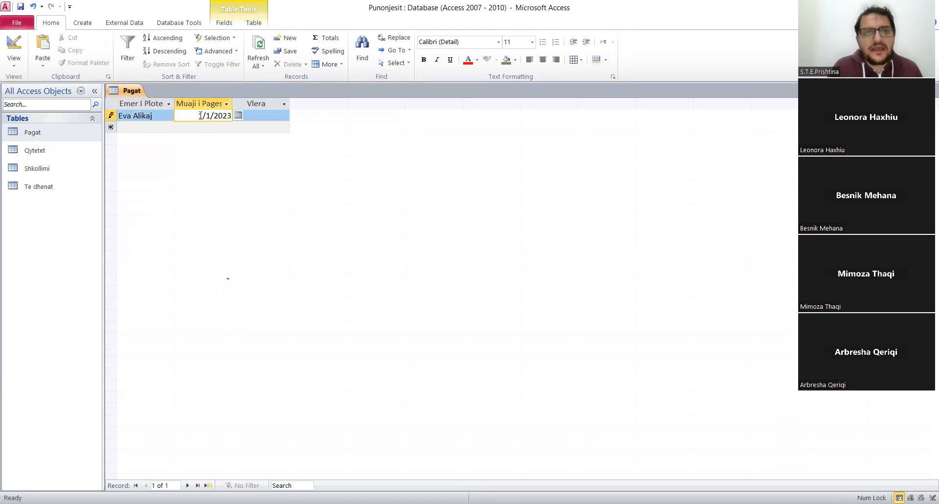
key(Tab)
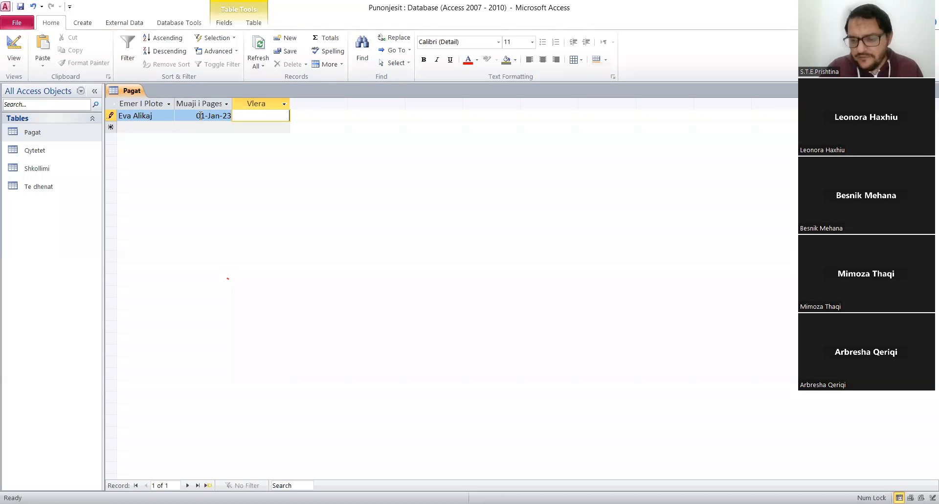
text(1000)
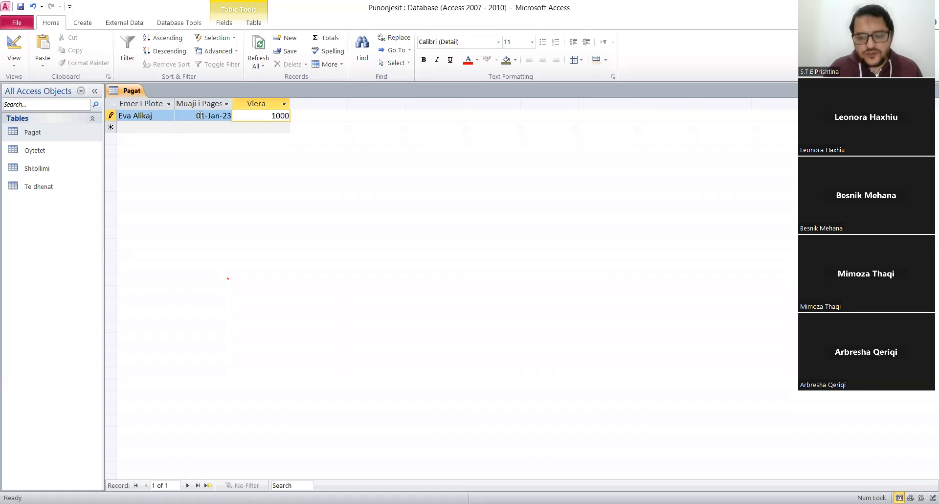
key(Tab)
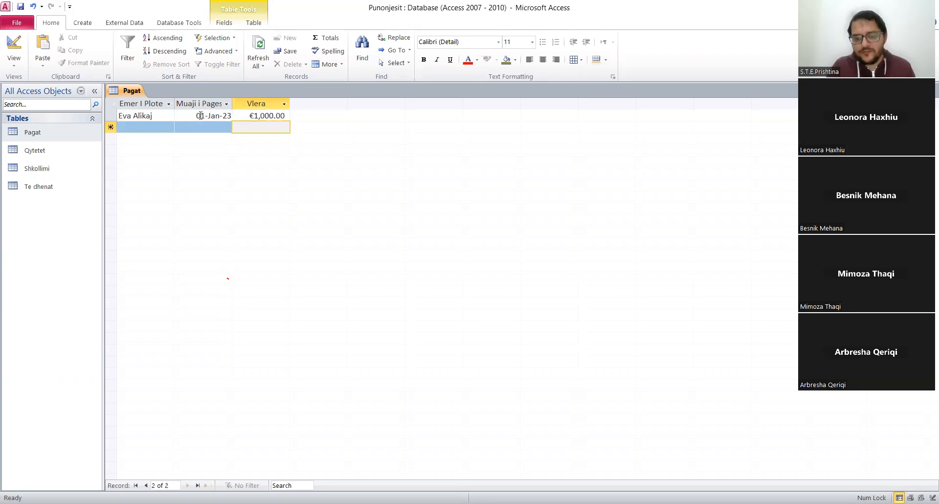
Enter the second Pagat record for the fourth employee in the lookup list, with Muaji i Pageses 1/1/2023 and Vlera 800.
key(shift+Tab)
key(shift+Tab)
text(M)
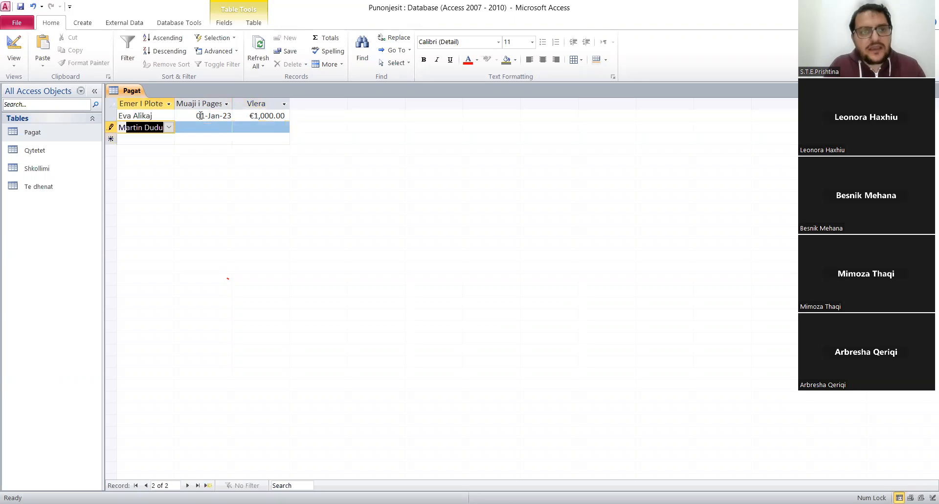
key(Right)
key(Right)
key(Right)
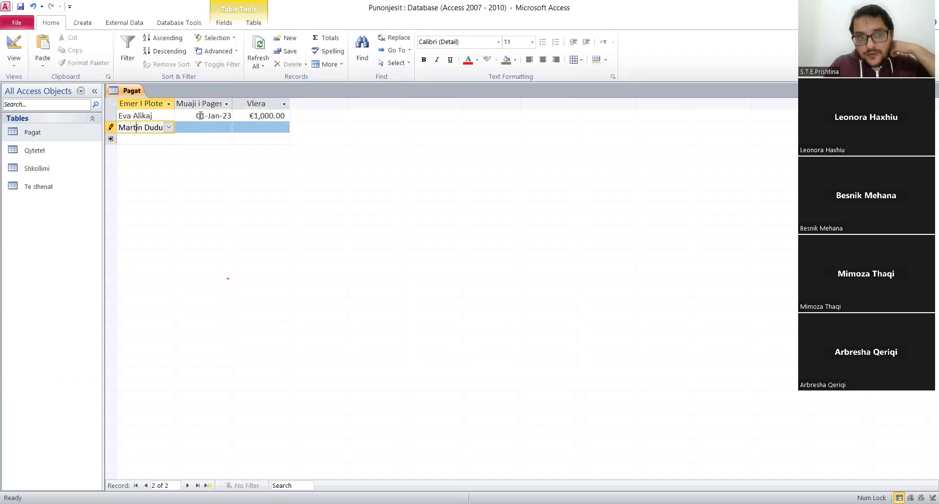
key(Tab)
text(1)
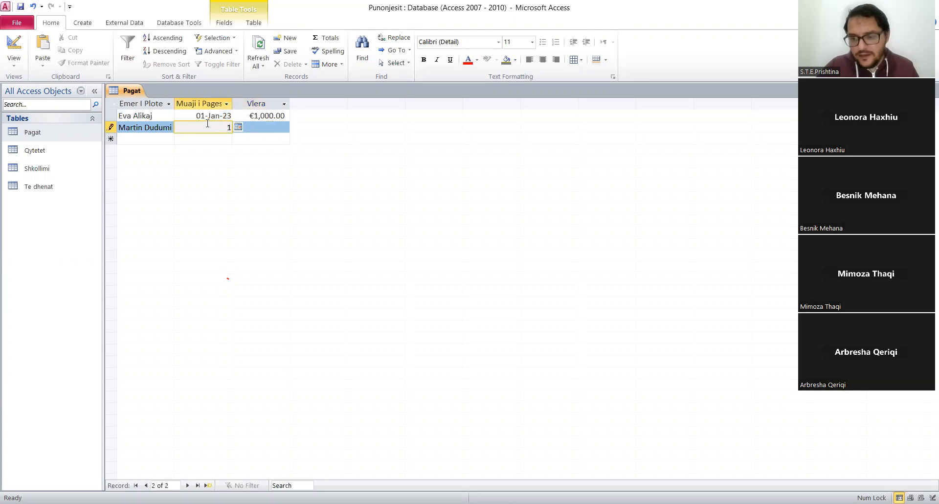
text(/1/2023)
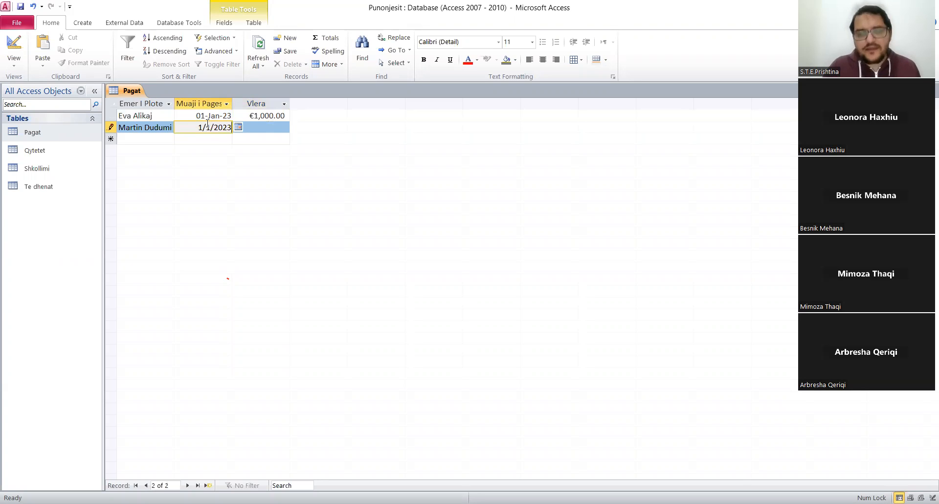
key(Tab)
text(800)
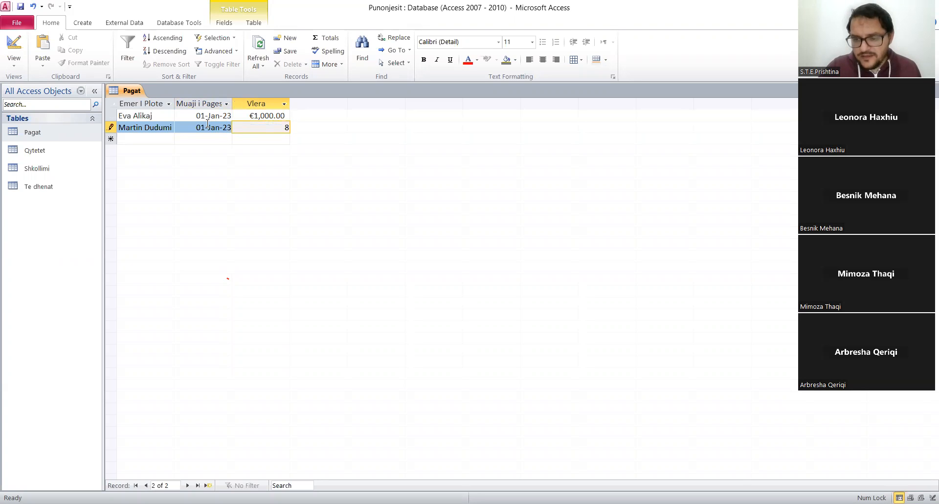
Add a third Pagat record for the second employee in the lookup list, with Muaji i Pageses 1/1/2023 and Vlera 1500.
key(Down)
key(shift+Tab)
key(shift+Tab)
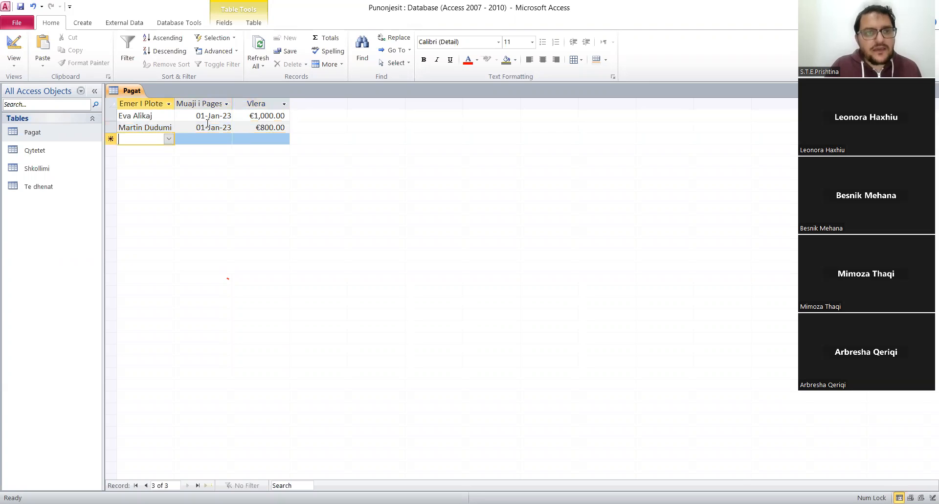
text(fisnik Hoxha)
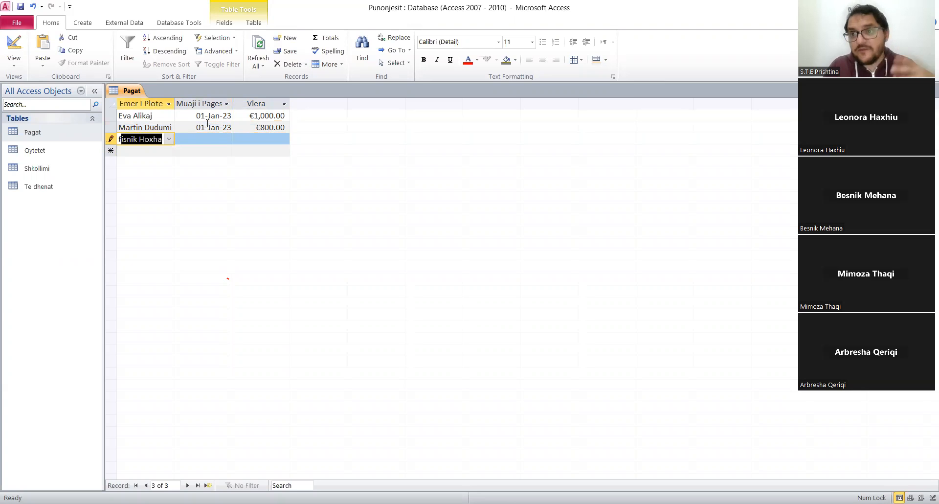
key(Tab)
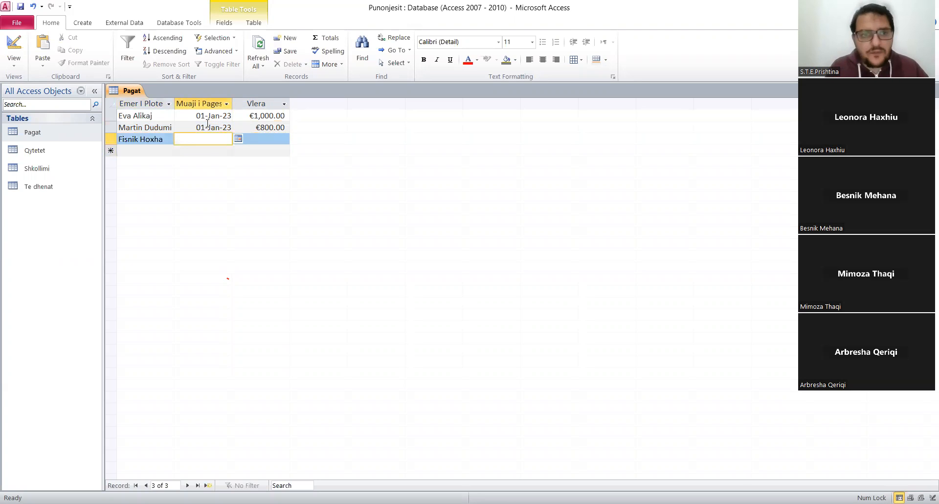
text(1/)
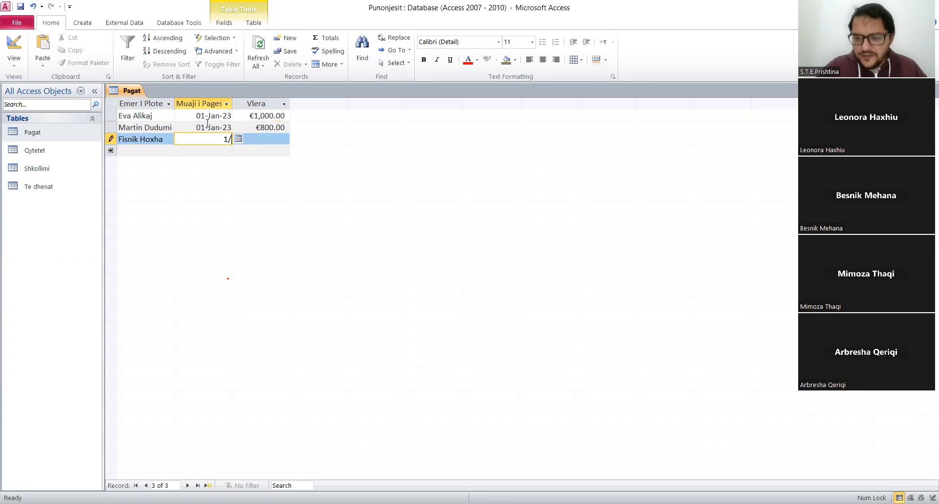
text(1/2023)
key(Tab)
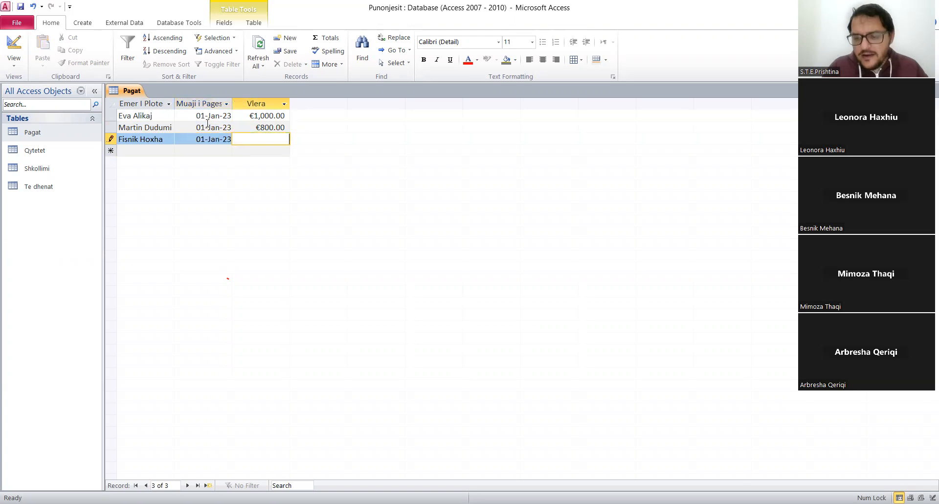
text(1500)
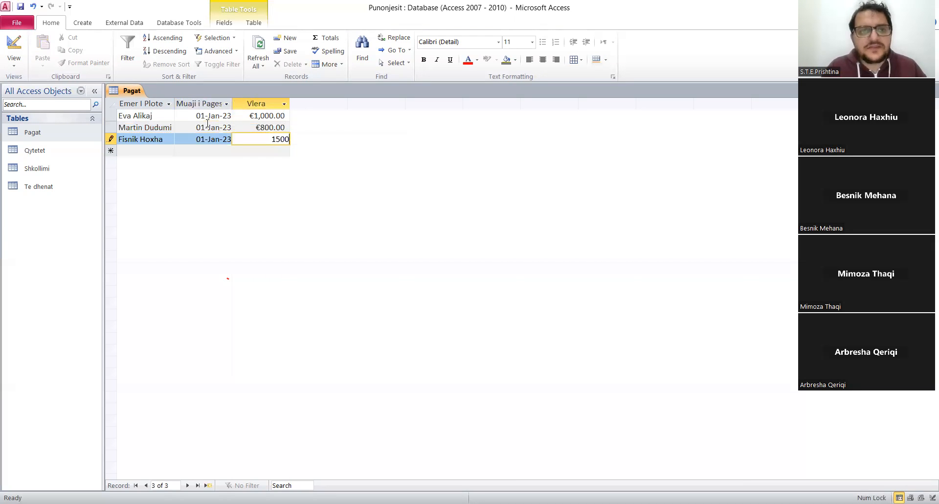
Add a fourth Pagat record for the third employee in the lookup list, with Muaji i Pageses 1/1/2023 and Vlera 1900.
key(Down)
key(shift+Tab)
key(shift+Tab)
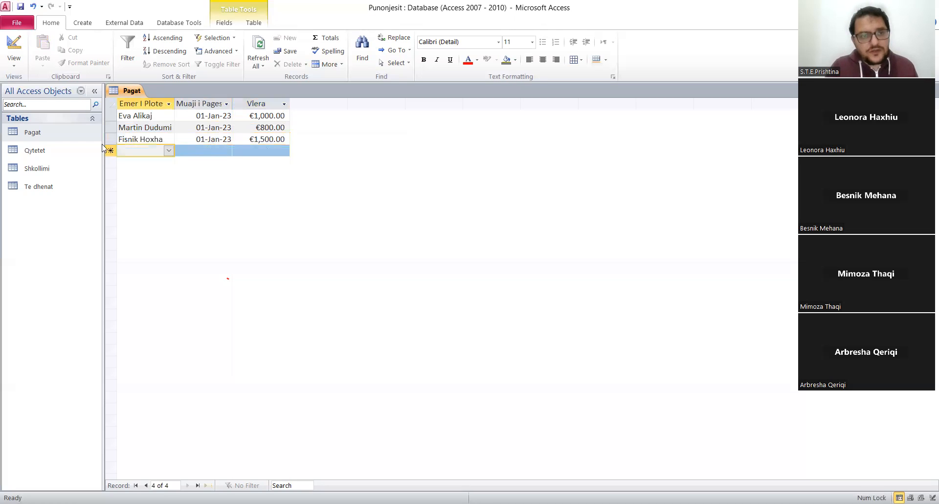
click(168, 150)
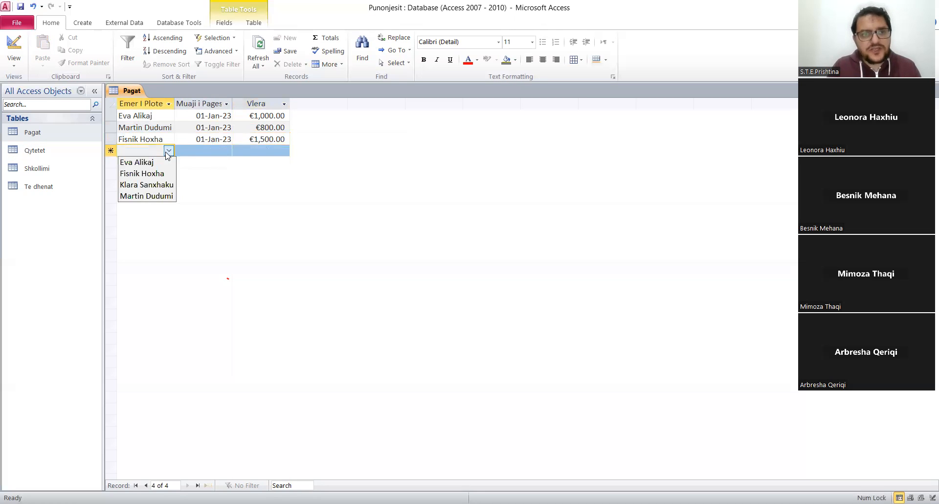
click(168, 152)
text(K)
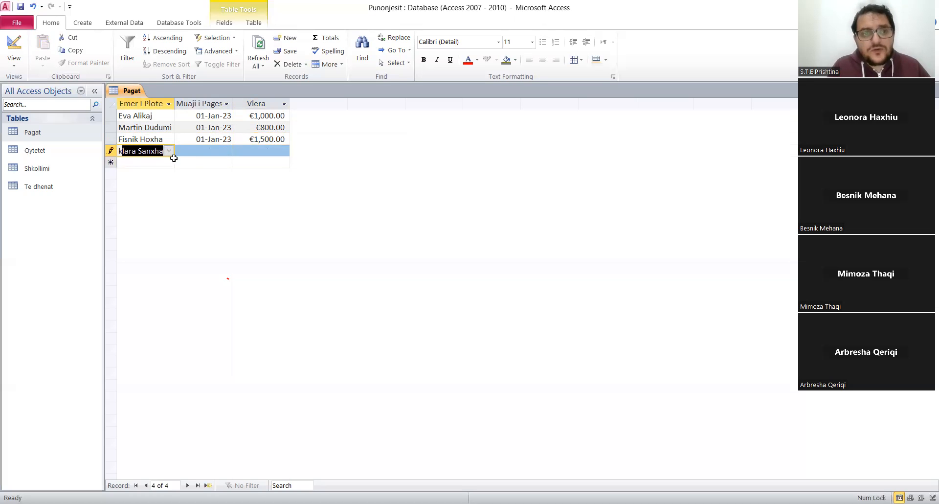
click(192, 152)
text(1/1/2023)
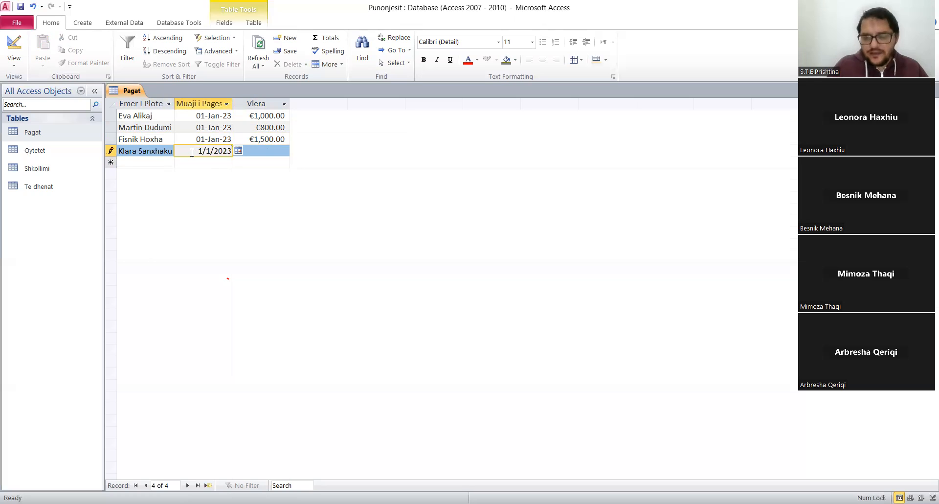
key(Tab)
text(1900)
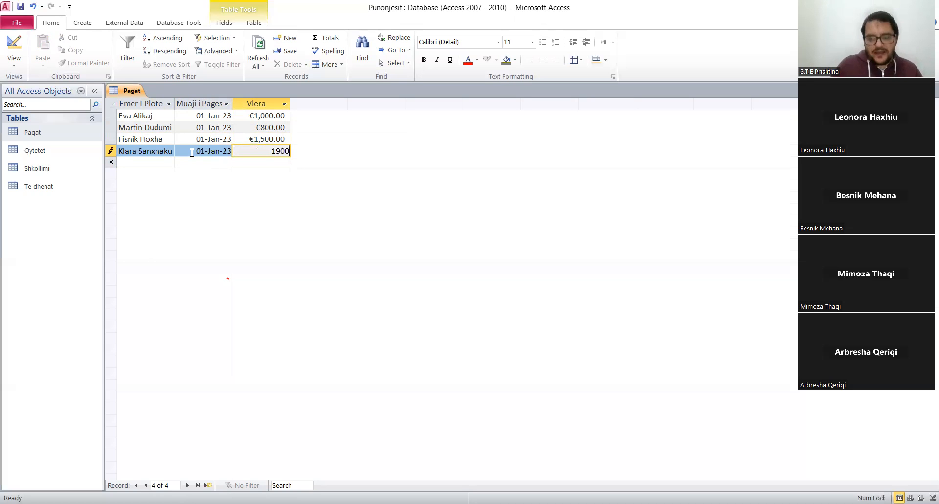
key(Down)
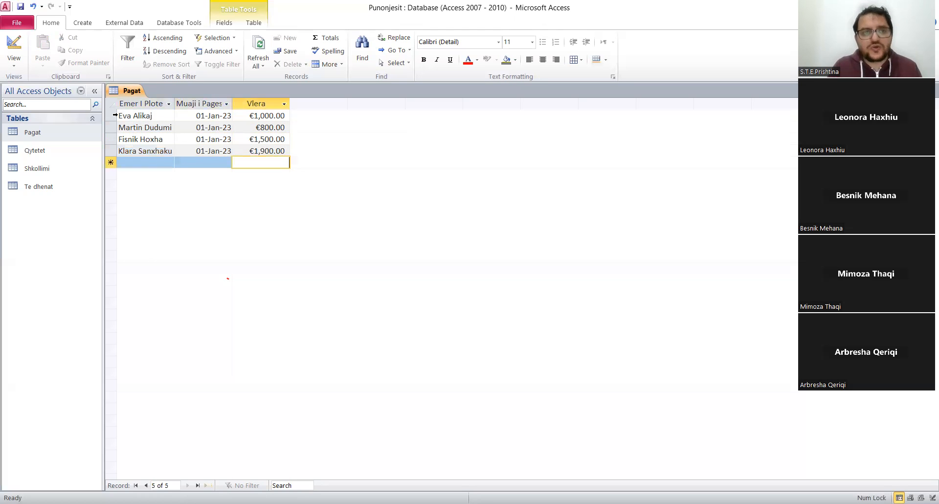
Copy the four January records and paste them as new records below the existing ones in the Pagat table.
drag(115, 116, 117, 151)
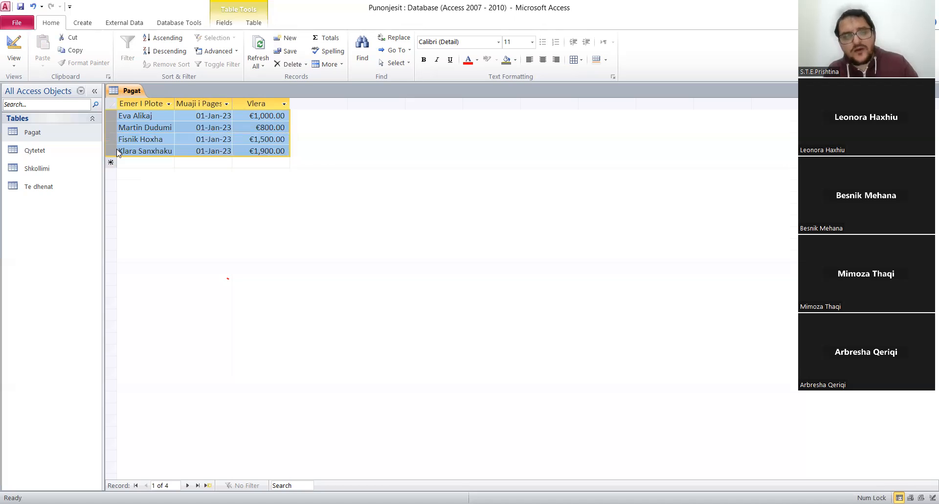
key(ctrl+c)
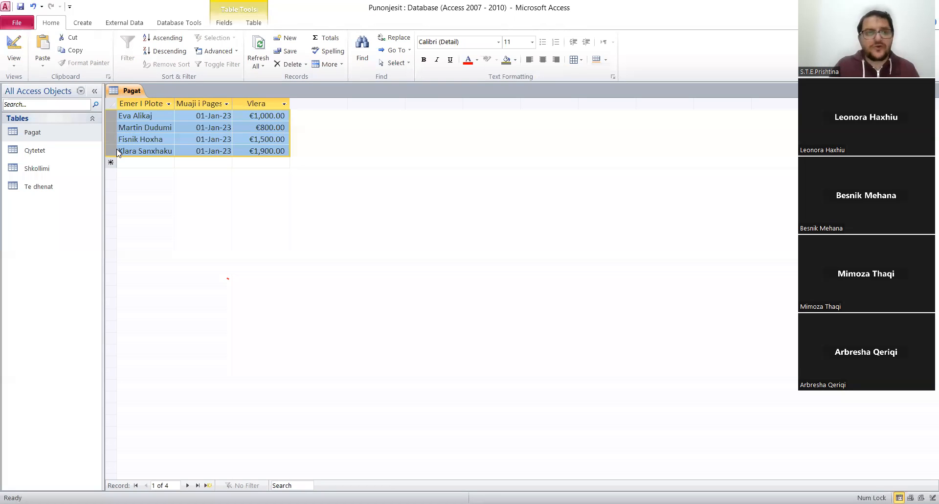
click(111, 162)
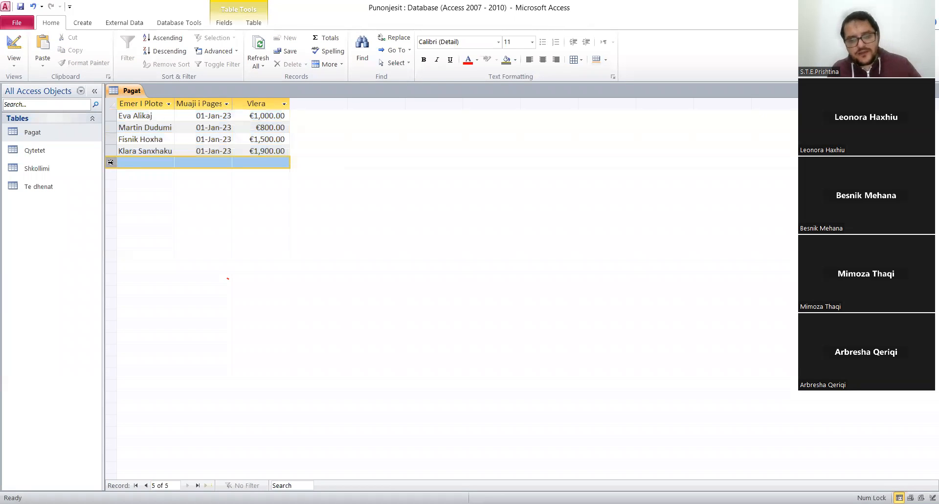
key(ctrl+v)
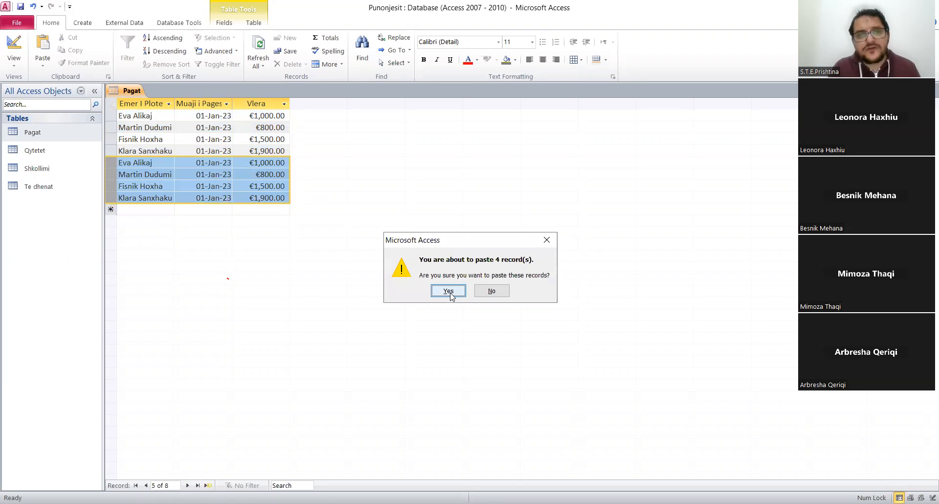
click(448, 291)
Change the Muaji i Pageses month to Feb in the first two pasted records, giving 01-Feb-23.
click(203, 163)
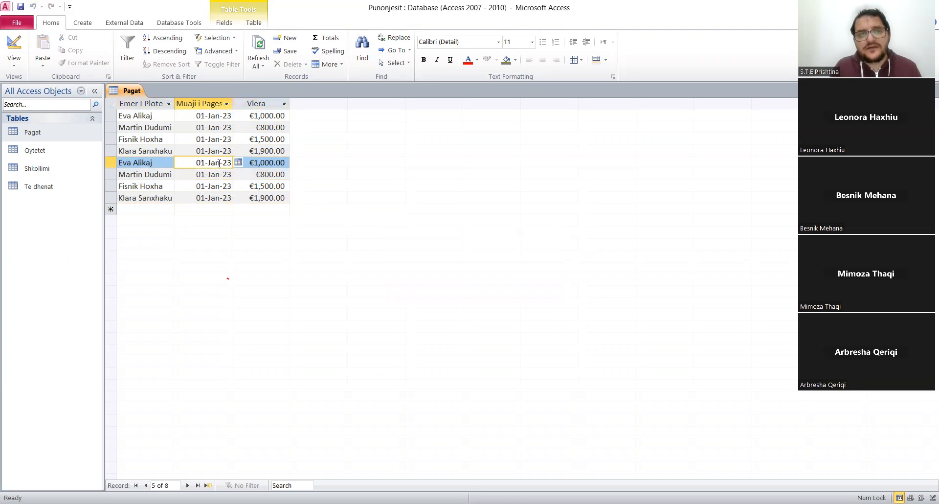
key(BackSpace)
key(BackSpace)
key(BackSpace)
text(Feb)
click(216, 175)
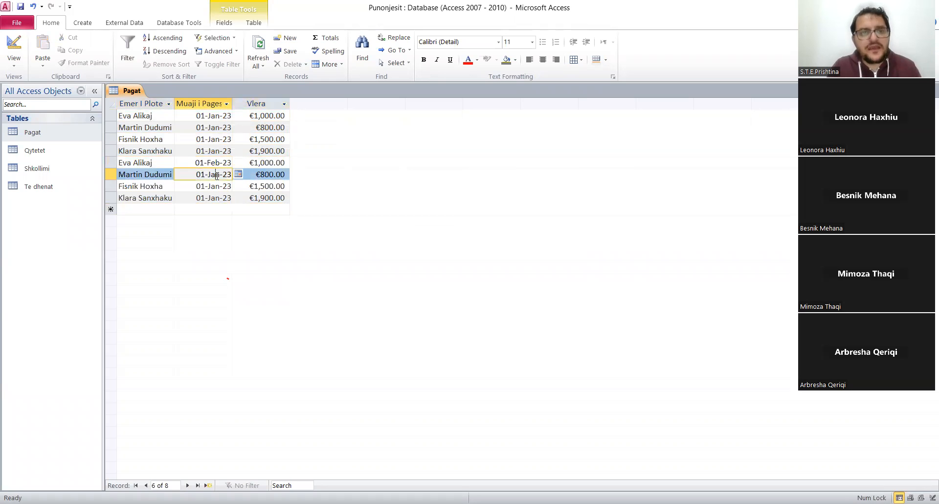
double_click(217, 174)
text(Feb)
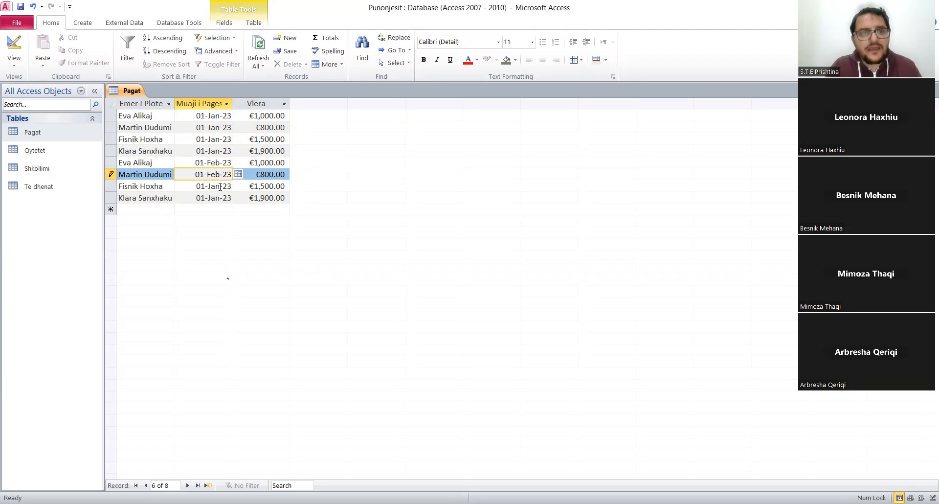
Change the Muaji i Pageses month to Feb in the last two pasted records, giving 01-Feb-23.
double_click(220, 186)
text(Feb)
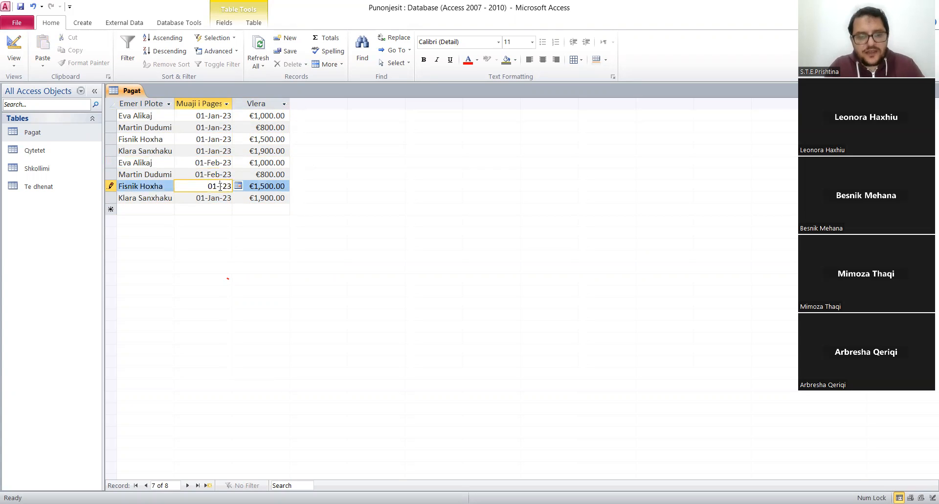
click(219, 197)
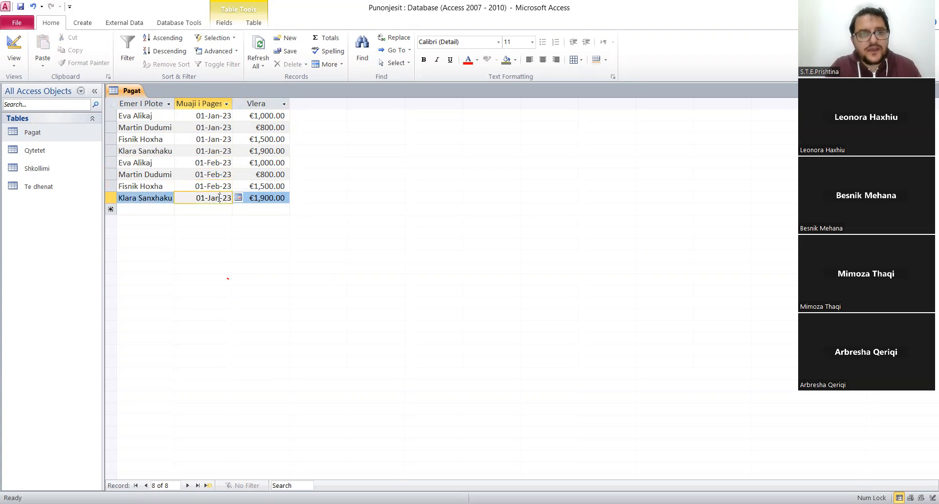
key(BackSpace)
key(BackSpace)
key(BackSpace)
text(Feb)
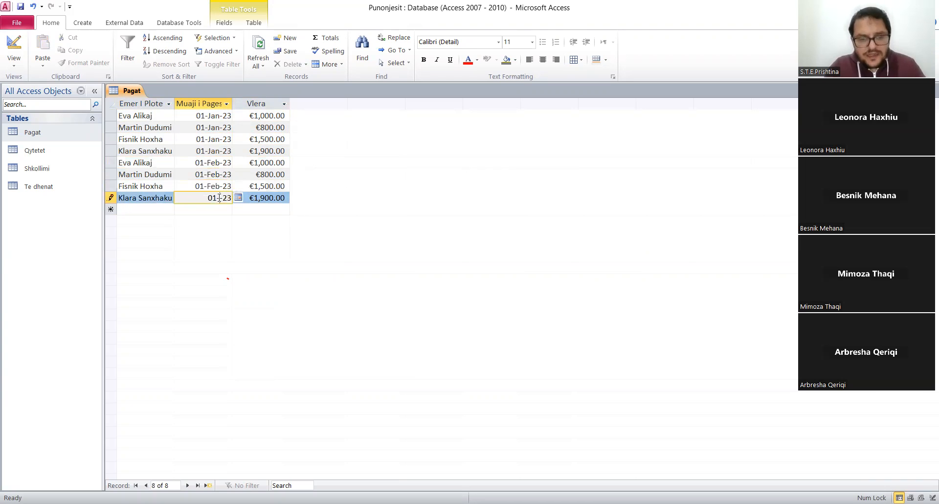
click(209, 179)
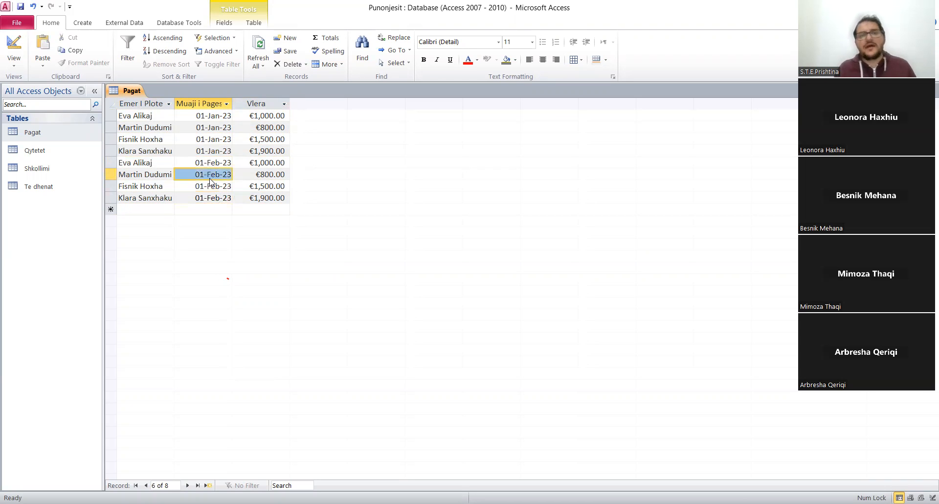
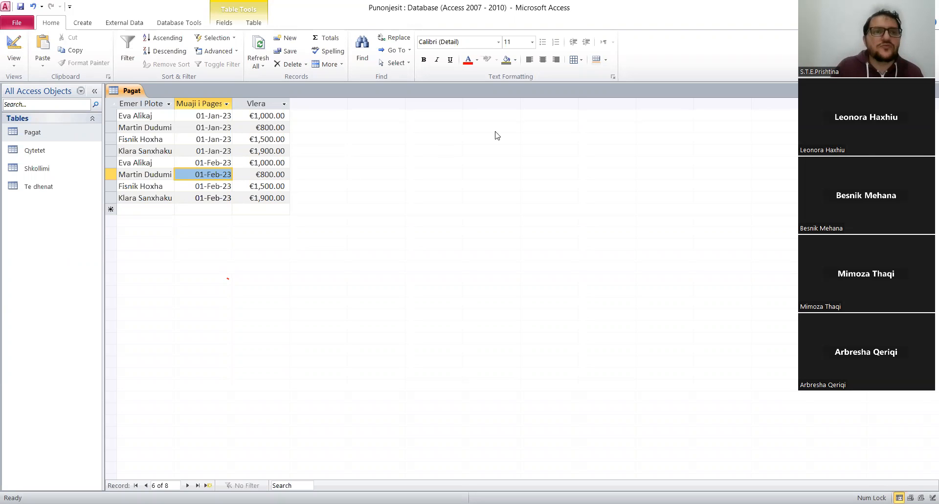
Close the Pagat table, leaving its completed salary records in place.
right_click(131, 94)
click(137, 96)
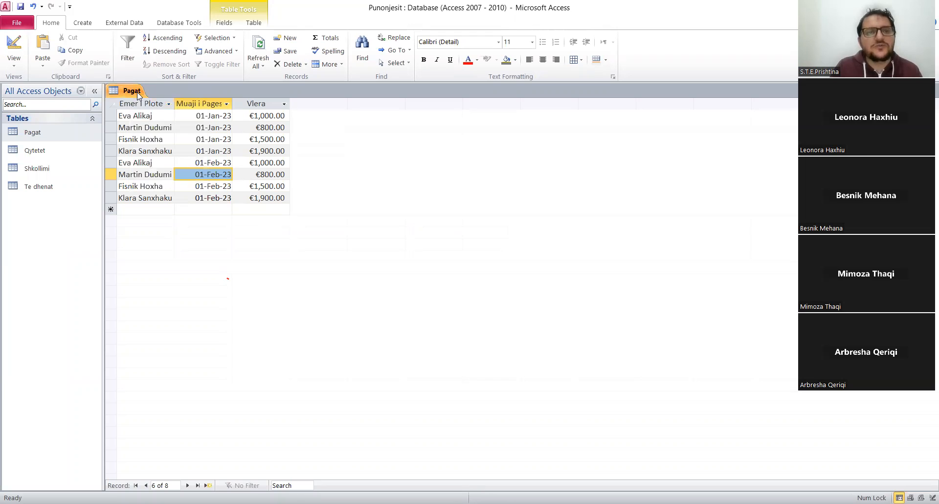
right_click(138, 96)
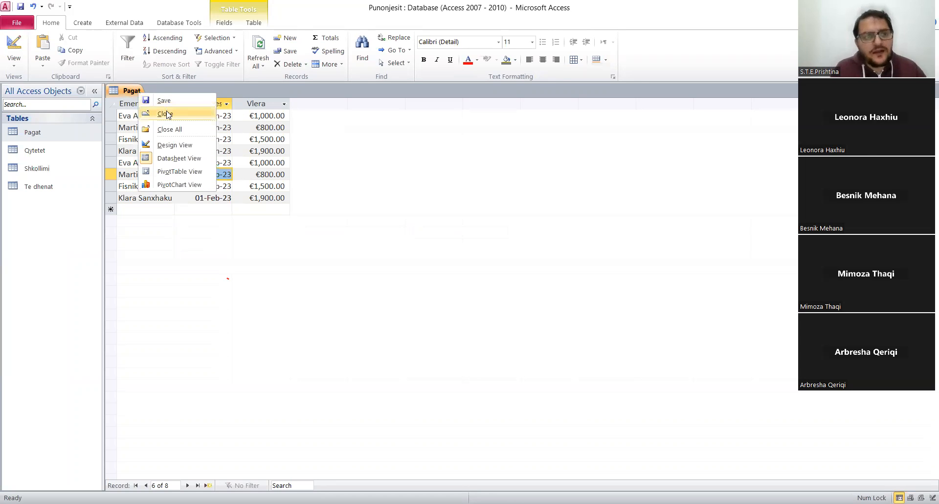
click(167, 113)
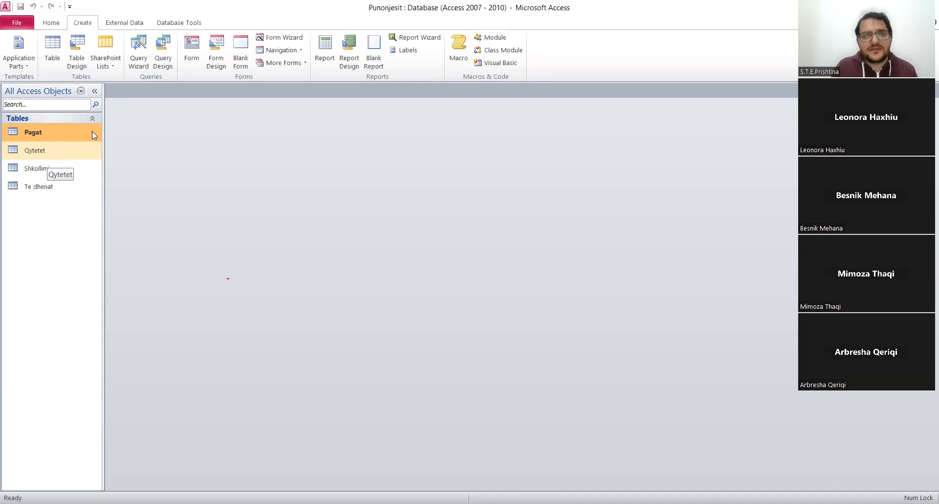
Open the Te dhenat and Pagat tables, close Pagat, and view the first employee's linked salary records in Te dhenat.
double_click(39, 190)
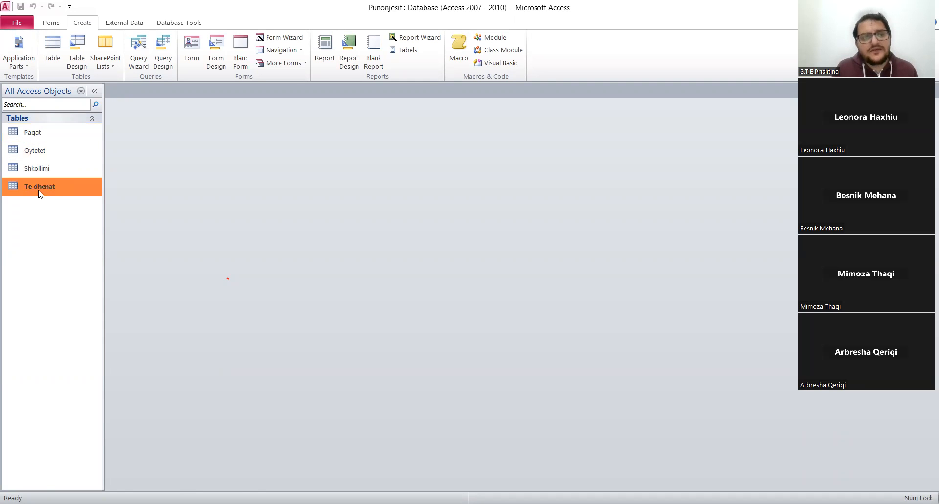
click(50, 140)
double_click(50, 141)
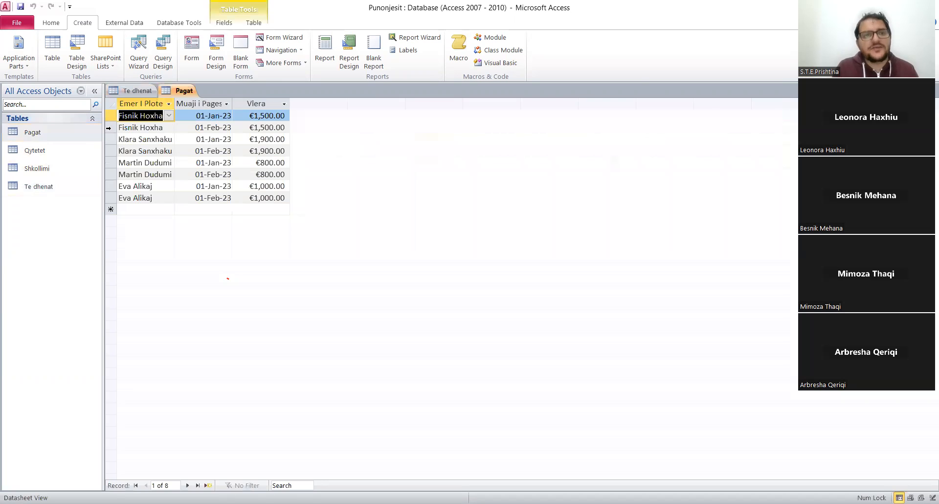
right_click(183, 96)
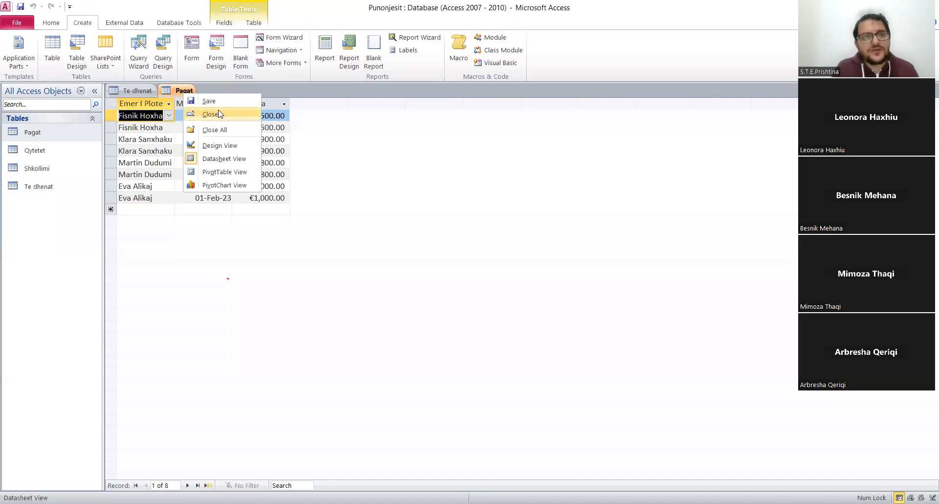
click(219, 114)
click(121, 116)
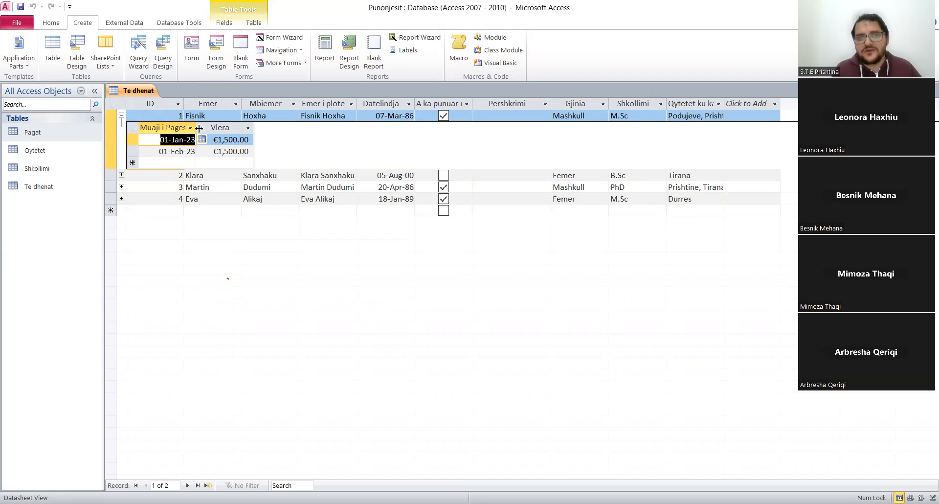
click(121, 116)
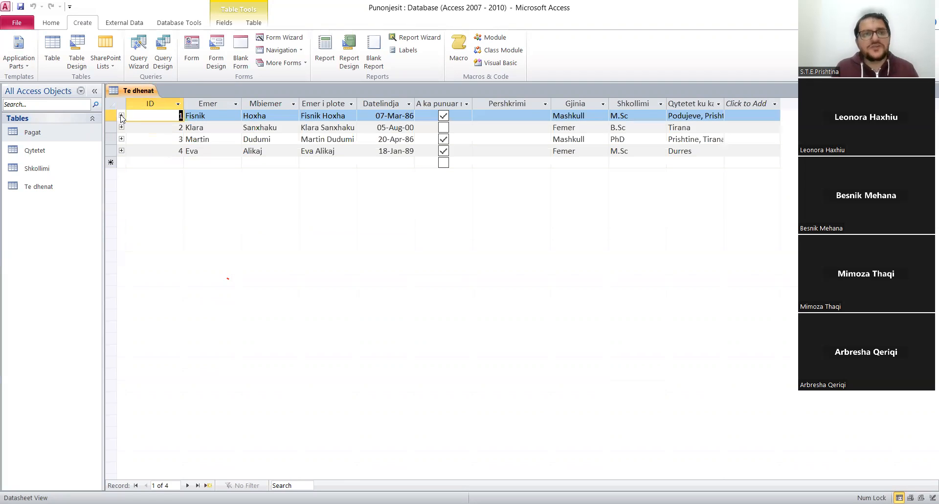
Open the database relationships and spread out the Pagat, Shkollimi, Te dhenat and Qytetet tables so their links are clear.
click(179, 22)
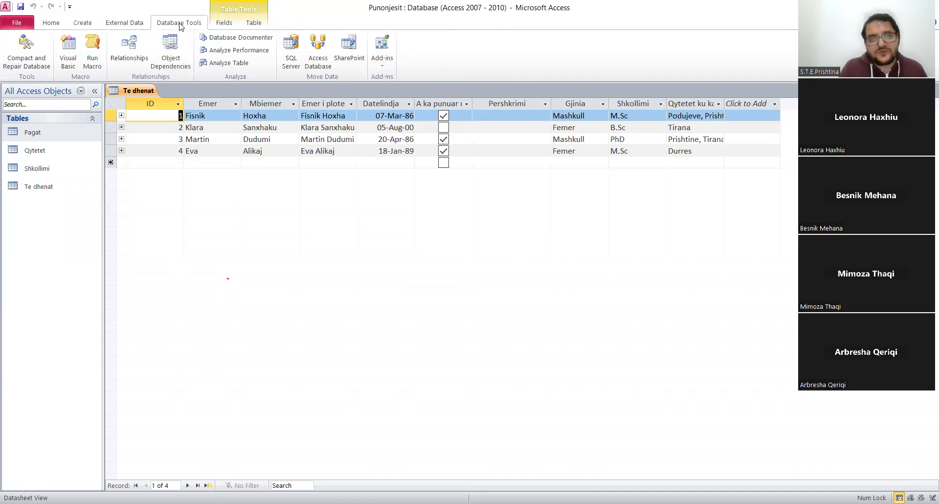
click(126, 56)
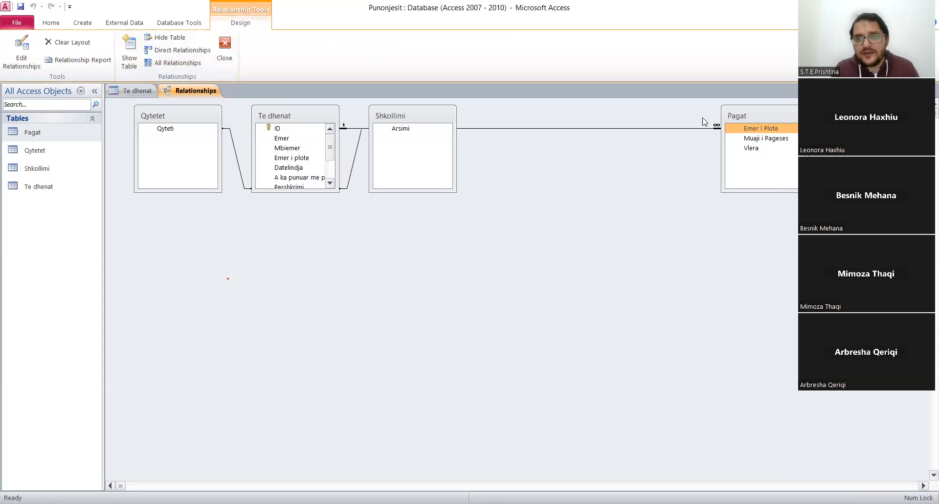
drag(744, 115, 534, 116)
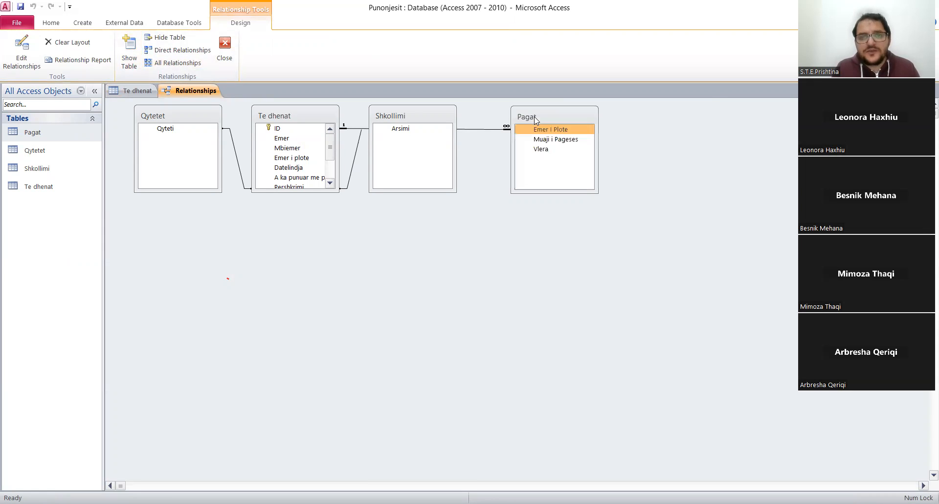
drag(429, 120, 462, 250)
click(308, 122)
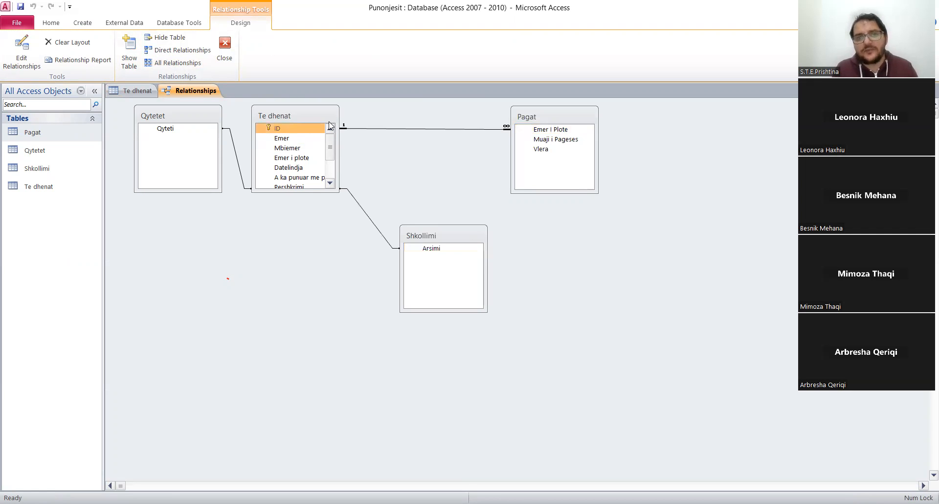
drag(329, 122, 395, 138)
click(208, 117)
drag(203, 116, 200, 195)
click(362, 131)
drag(362, 130, 337, 157)
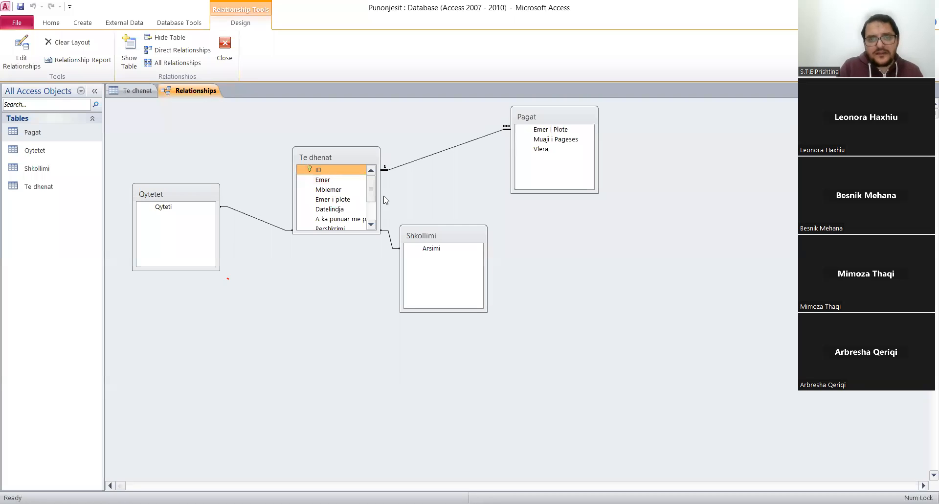
View the remaining Te dhenat fields in the relationship diagram, and close it without saving the layout.
scroll(374, 201, down, 1)
scroll(373, 201, down, 1)
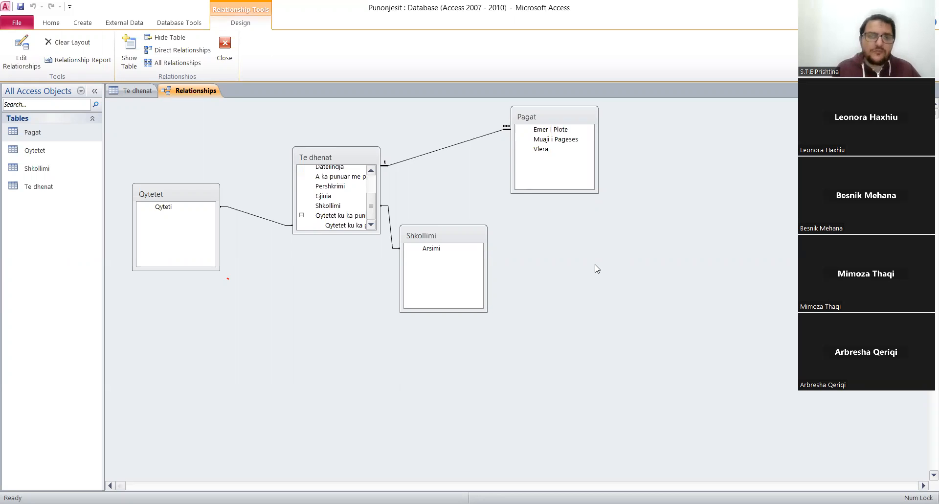
click(232, 50)
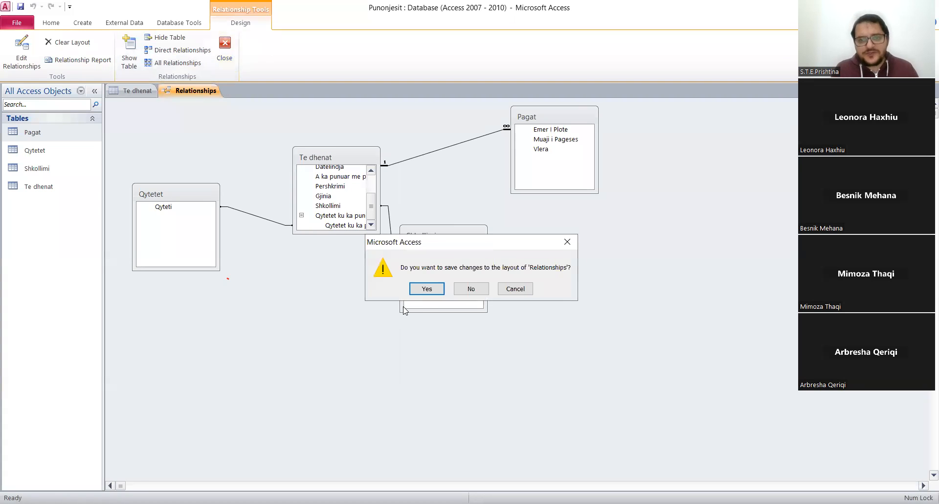
click(471, 288)
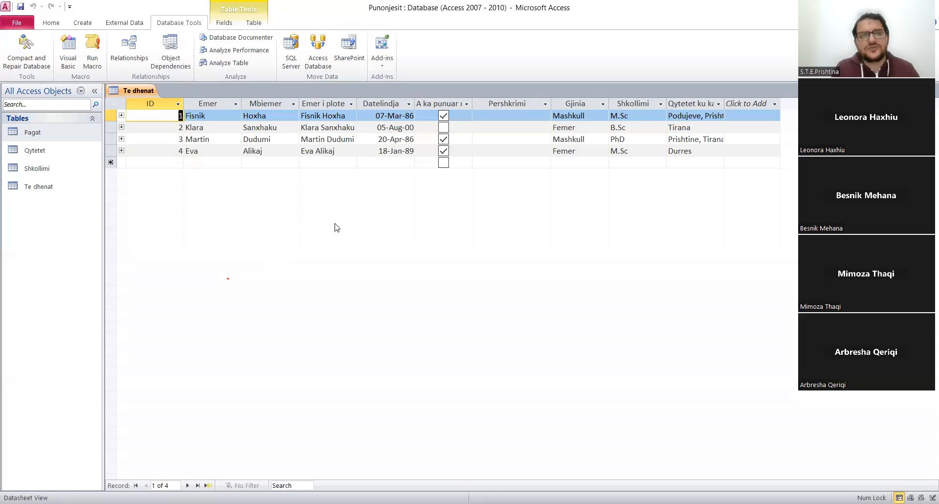
Close the Te dhenat table, reopen it to look over the employee records, and close it again.
right_click(145, 92)
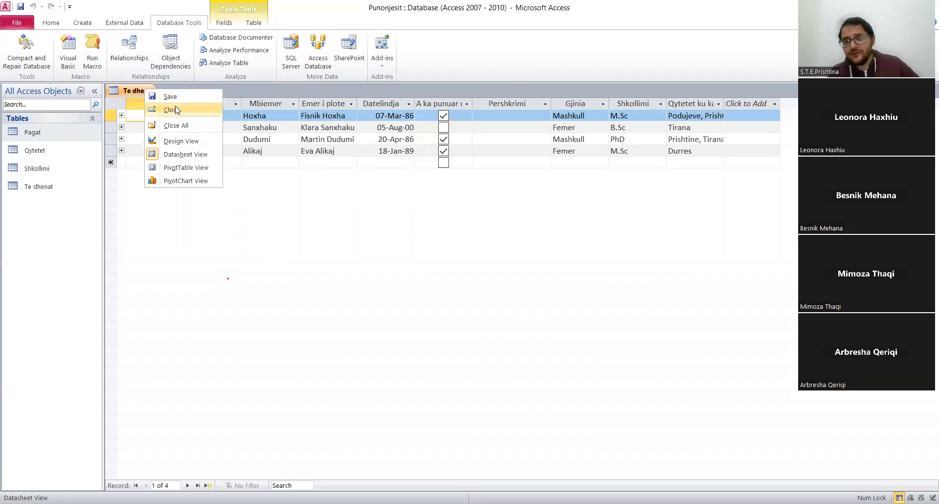
click(177, 109)
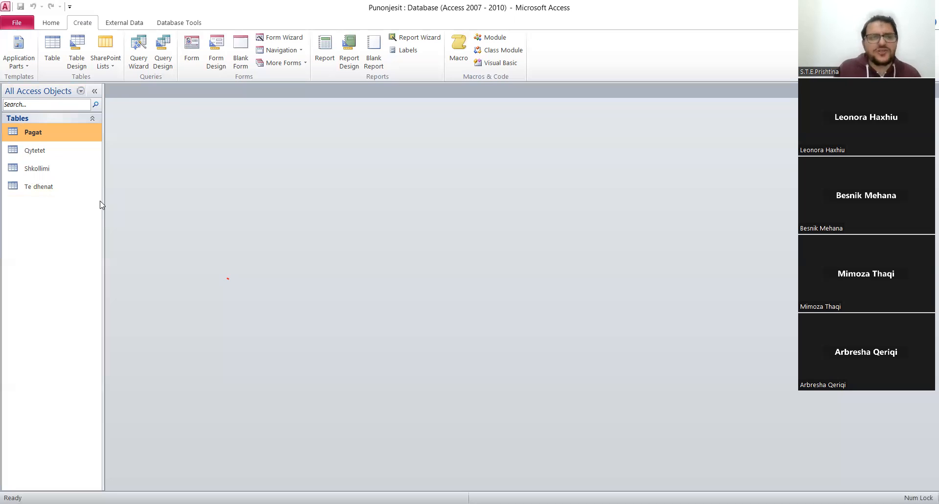
double_click(22, 191)
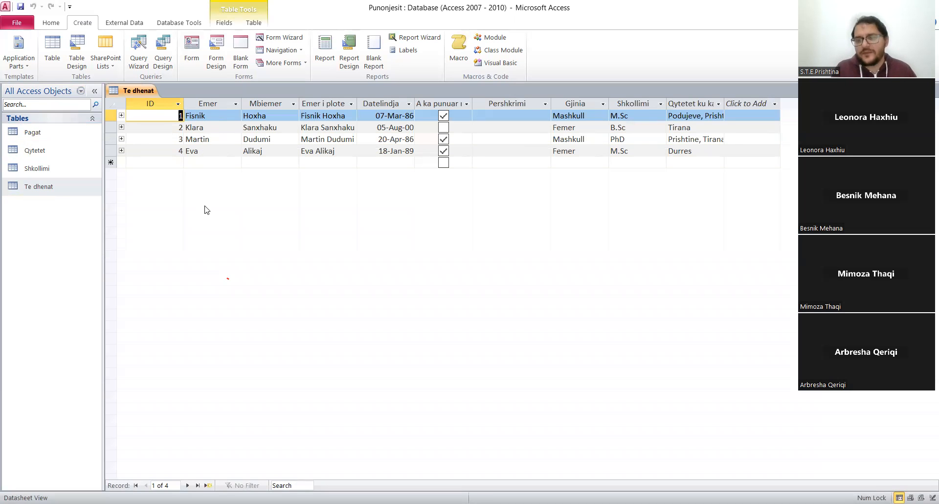
right_click(141, 93)
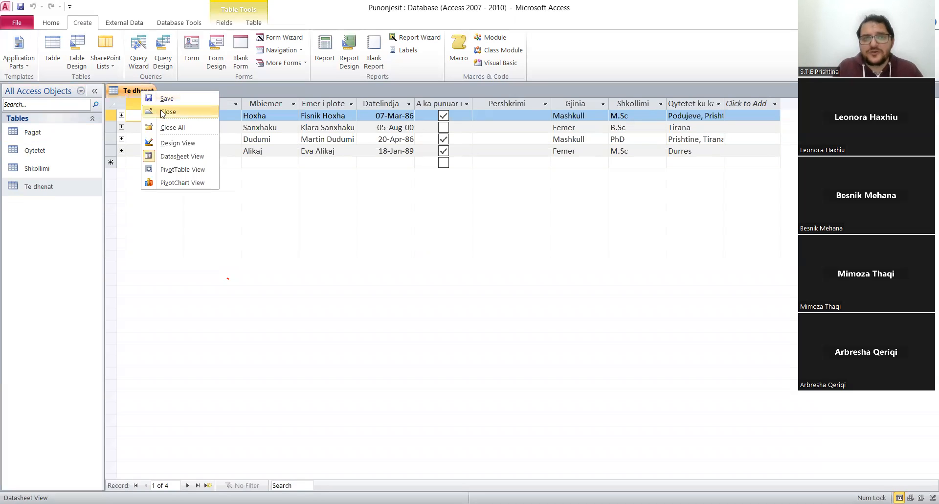
click(163, 112)
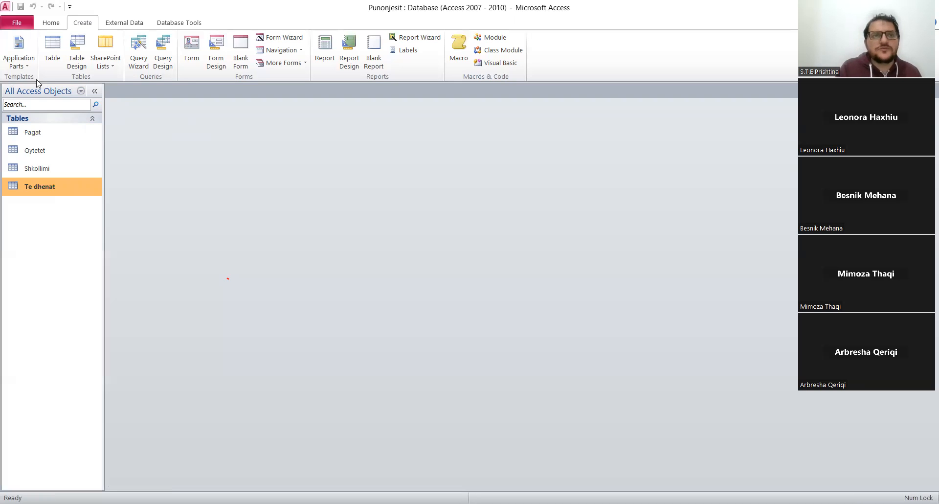
Create a query in Design view based on the Te dhenat table and enlarge its field list to show every full field name.
click(167, 59)
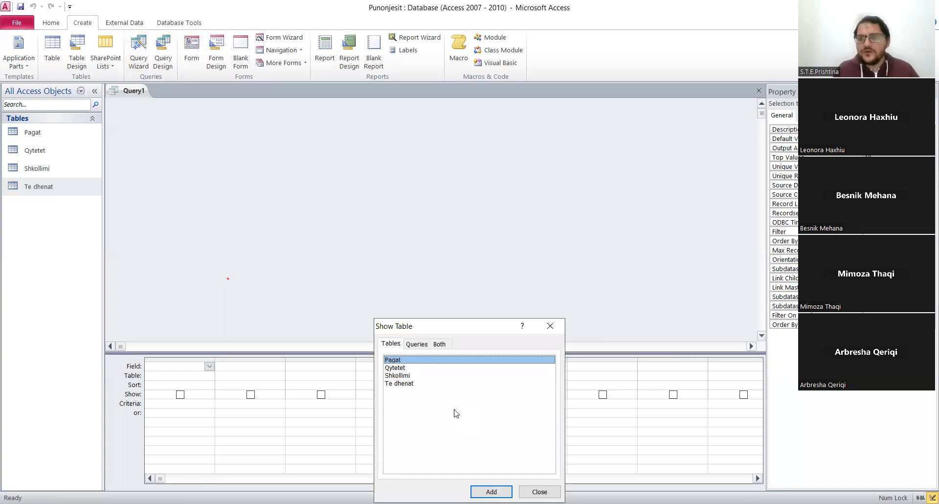
double_click(410, 383)
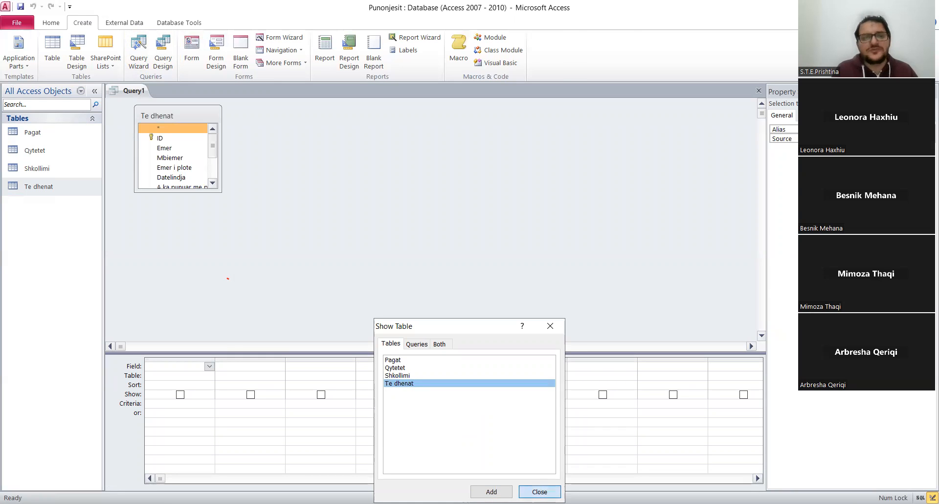
click(539, 491)
drag(174, 191, 181, 272)
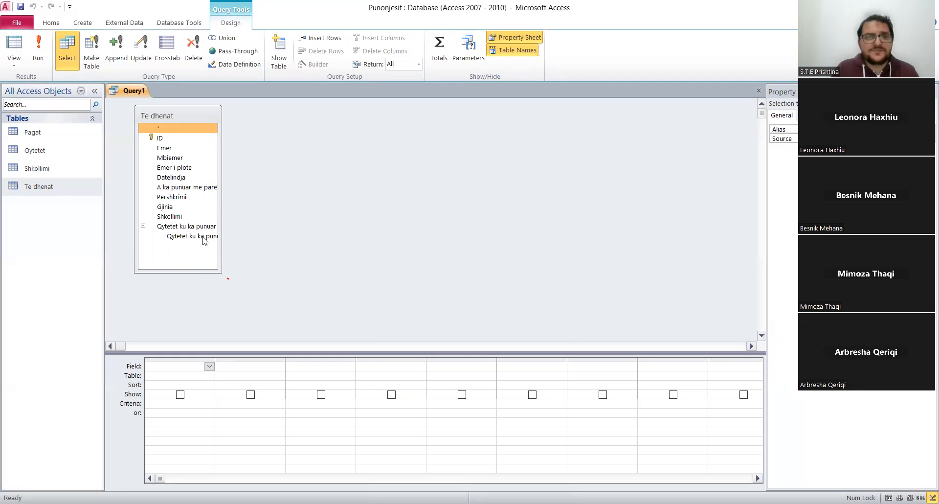
drag(219, 195, 257, 195)
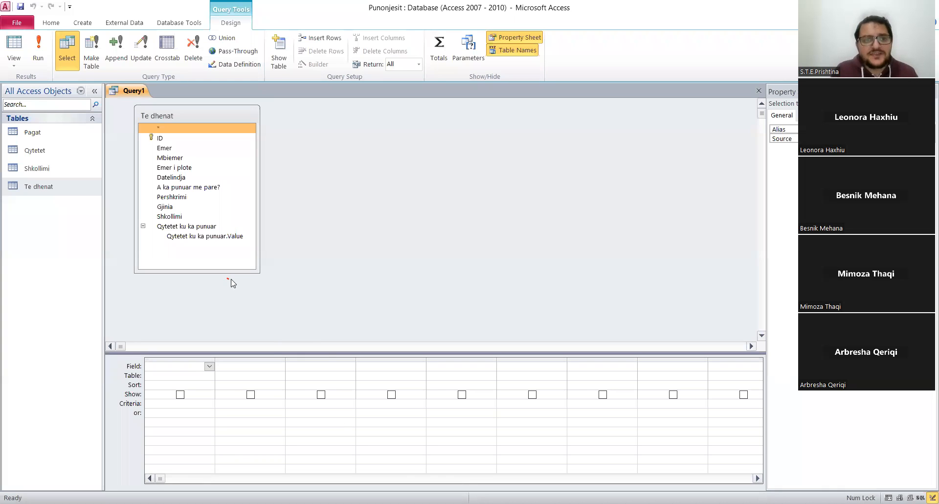
Add the Emer i plote and Gjinia fields from Te dhenat to the query design grid.
click(169, 167)
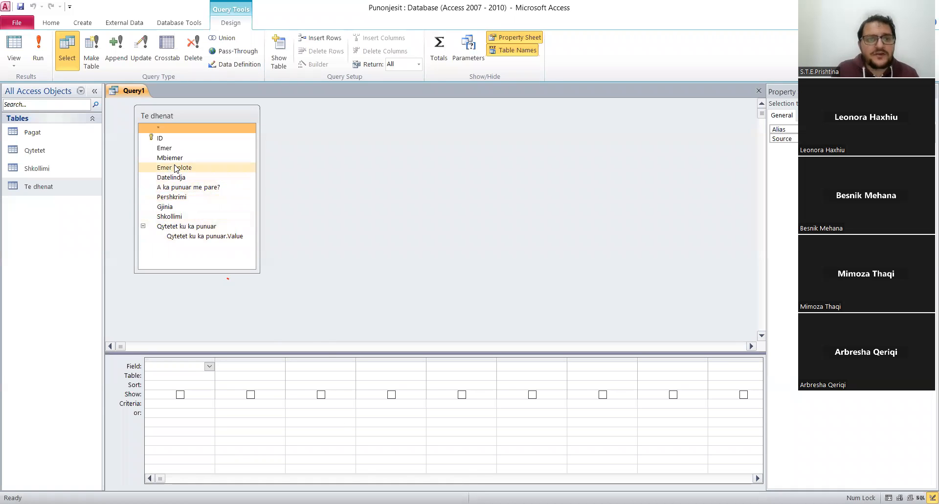
drag(168, 168, 168, 365)
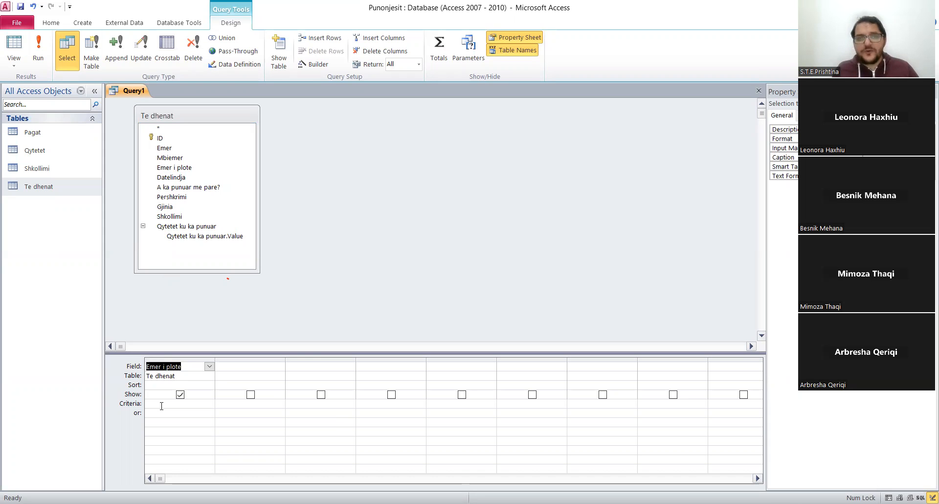
click(178, 209)
click(178, 208)
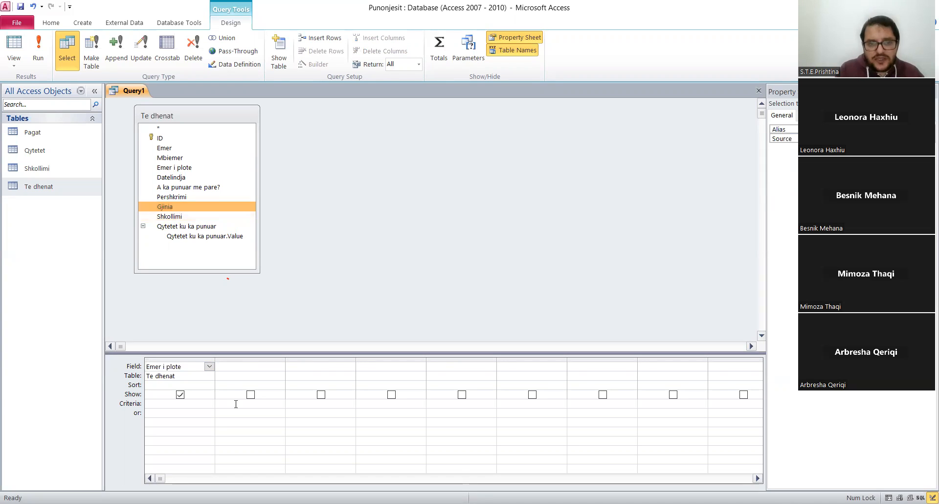
double_click(182, 209)
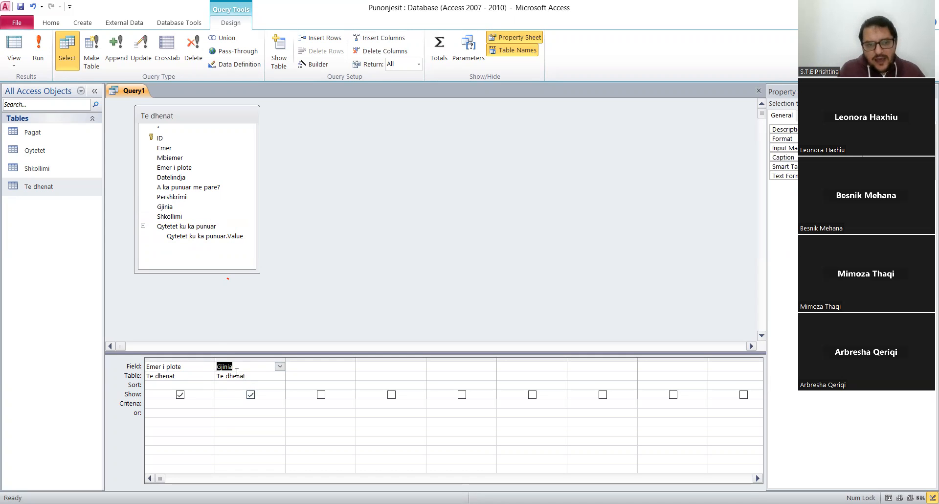
Set the query criteria for the Gjinia field to "Femer".
click(256, 404)
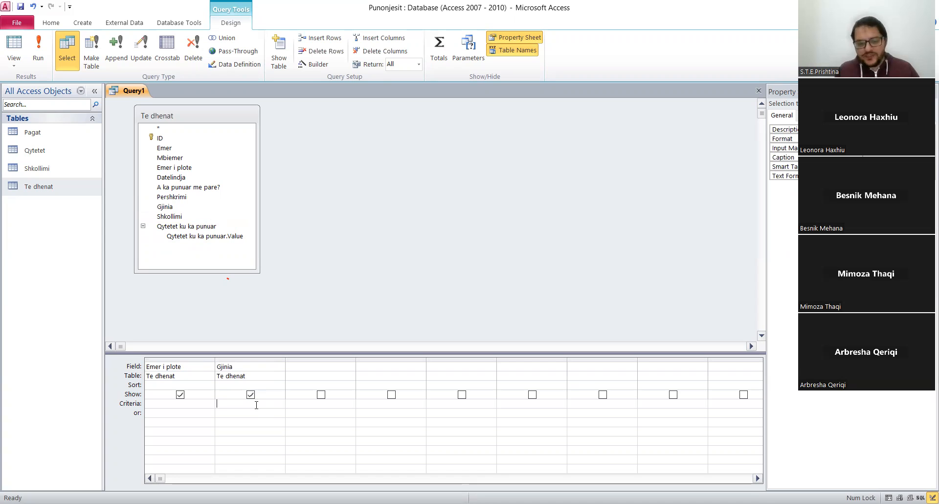
text(Femer)
click(245, 421)
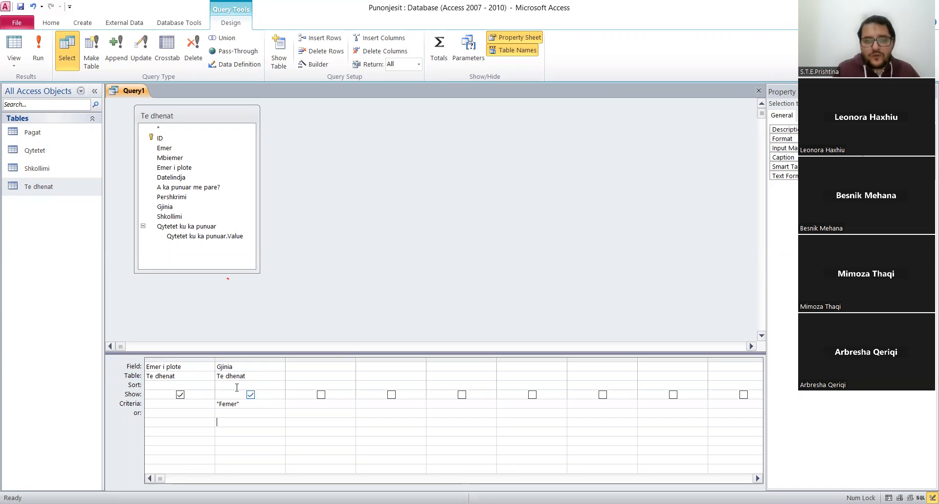
Save the query under the name Femrat e Kompanise.
right_click(141, 94)
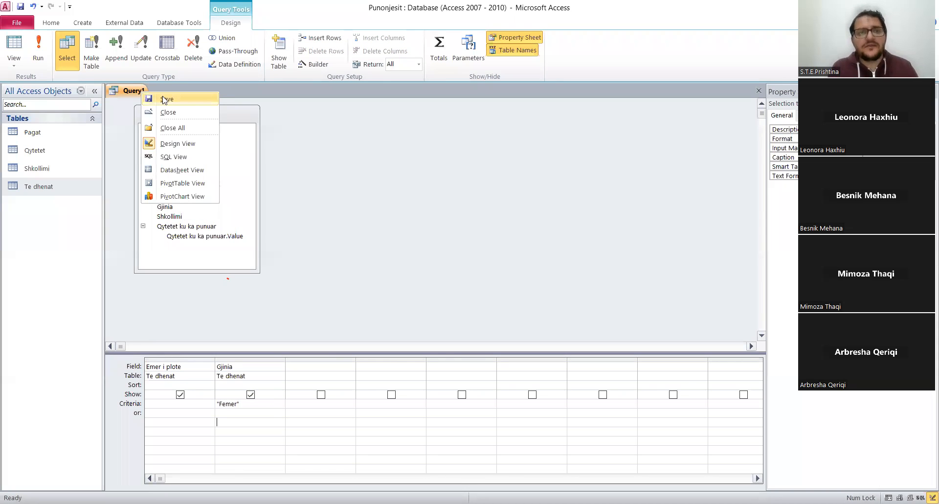
click(163, 99)
text(Femr)
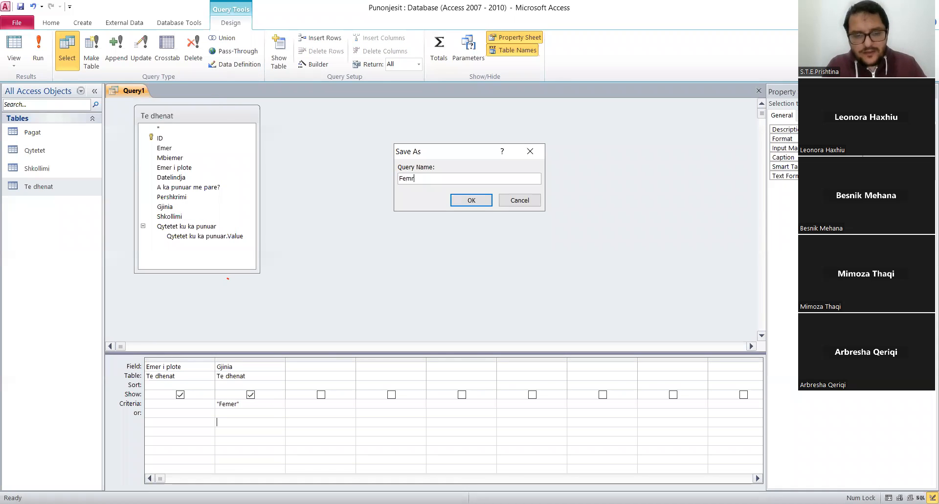
text(at e Kompanise)
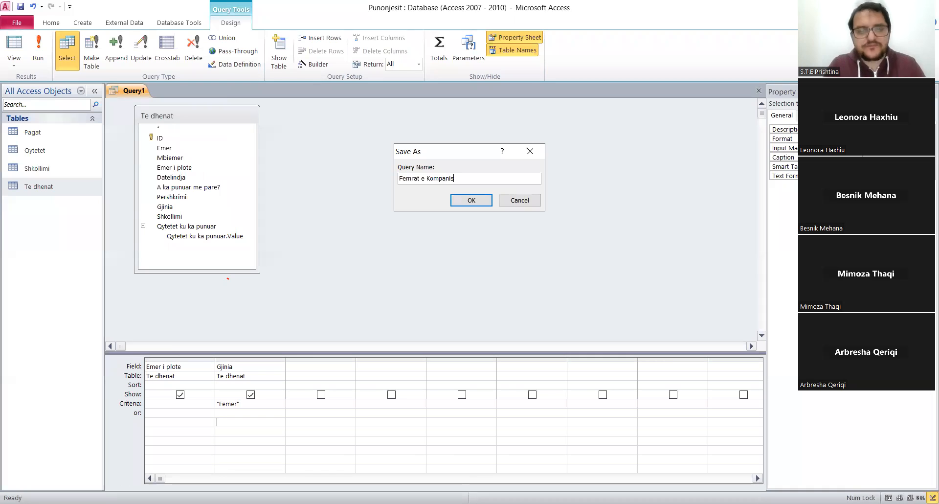
click(471, 200)
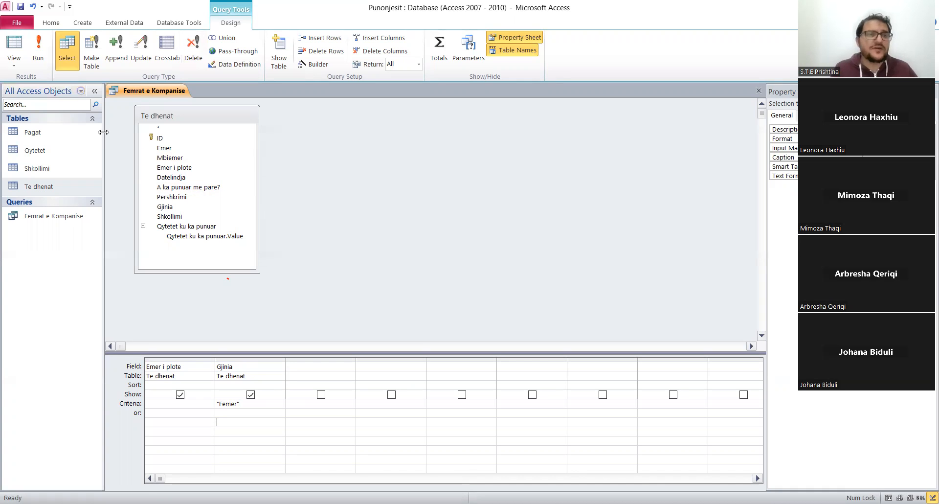
Run the Femrat e Kompanise query, hide its Gjinia field from the results in Design view, and rerun it.
click(31, 58)
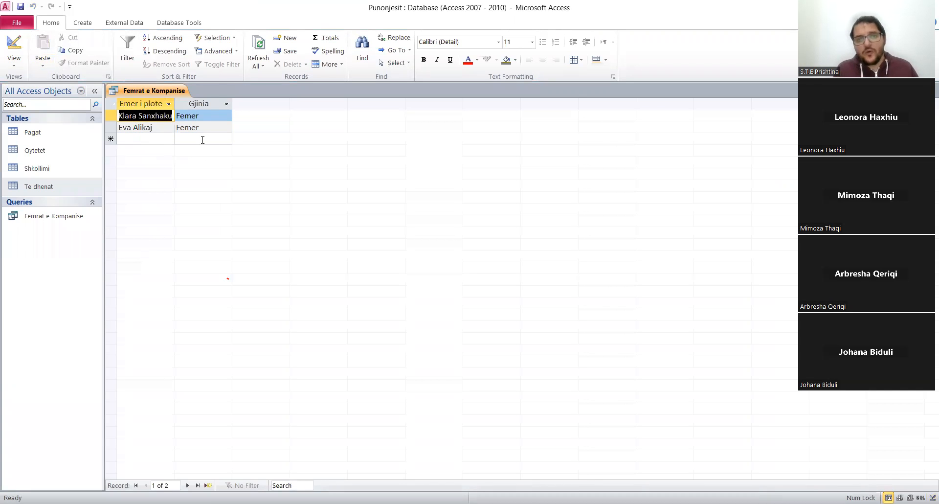
right_click(167, 91)
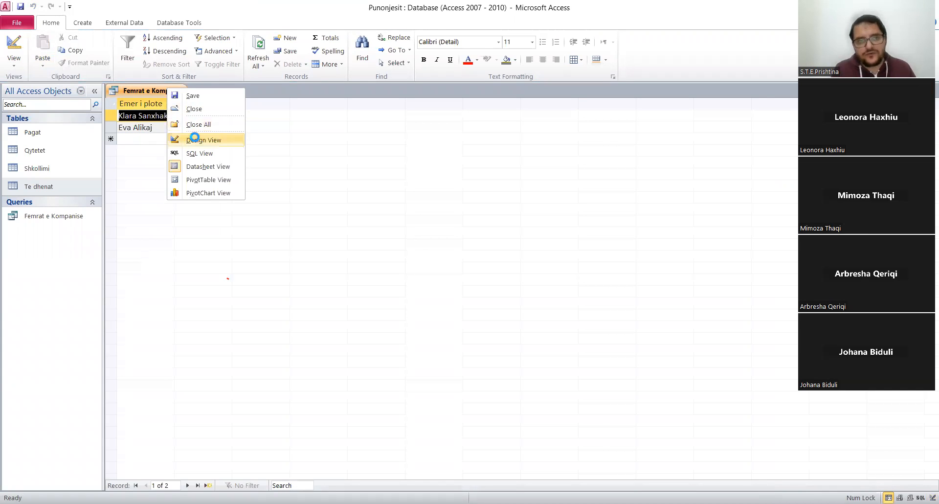
click(195, 141)
click(250, 394)
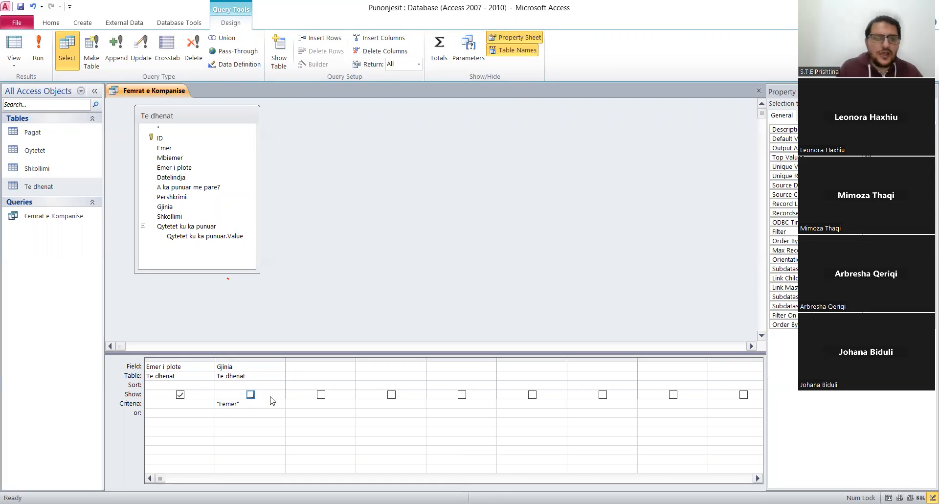
click(34, 52)
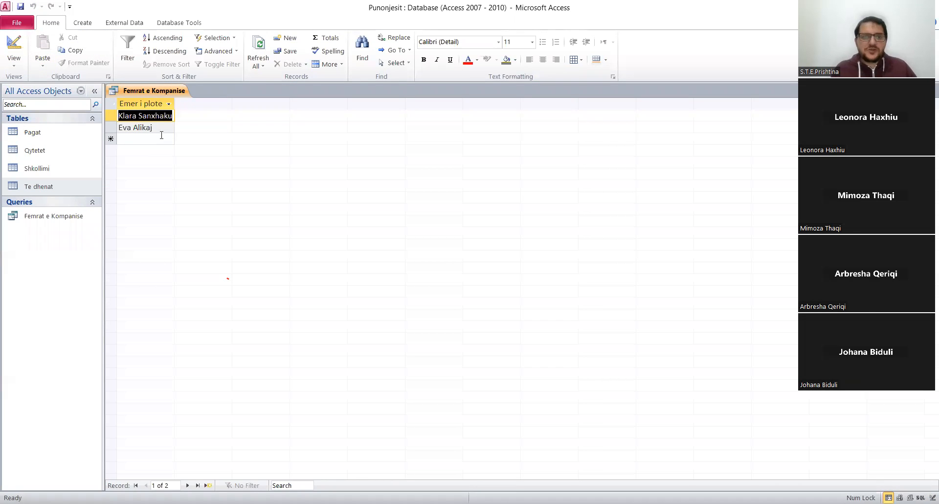
Return the Femrat e Kompanise query to Design view, save it and close it.
right_click(162, 93)
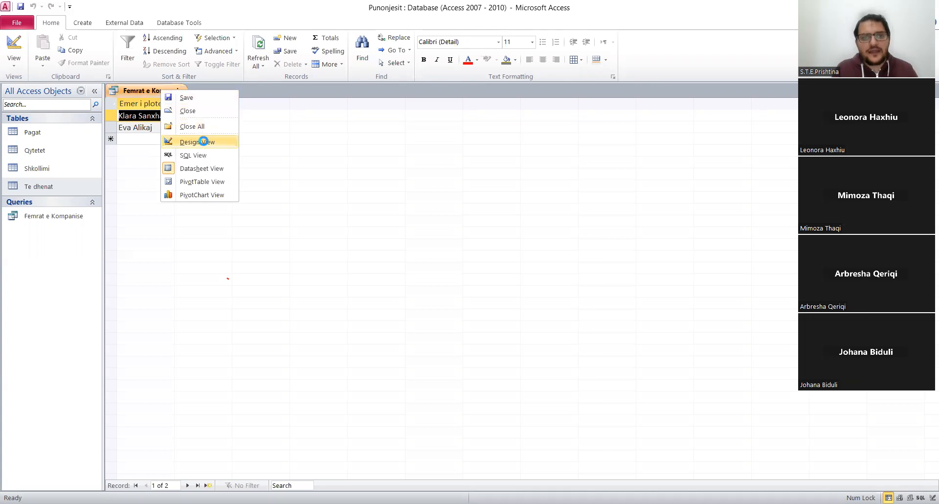
click(205, 141)
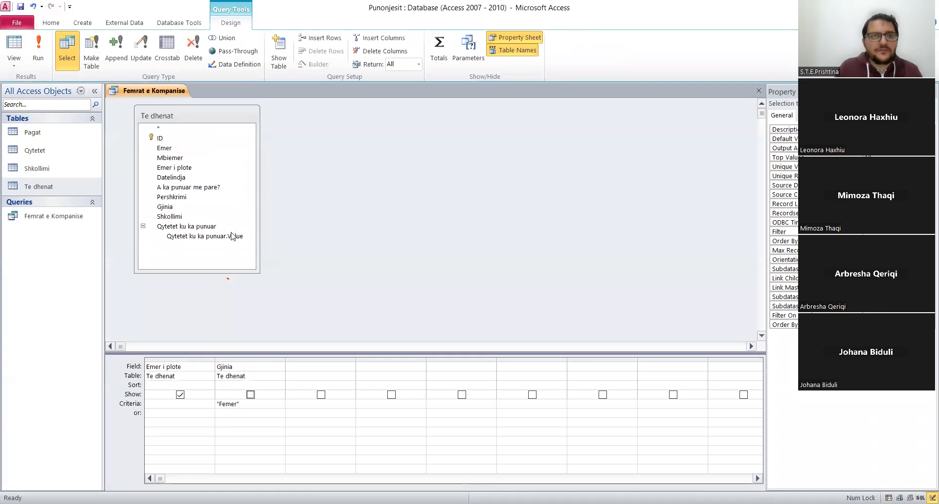
right_click(158, 96)
click(171, 95)
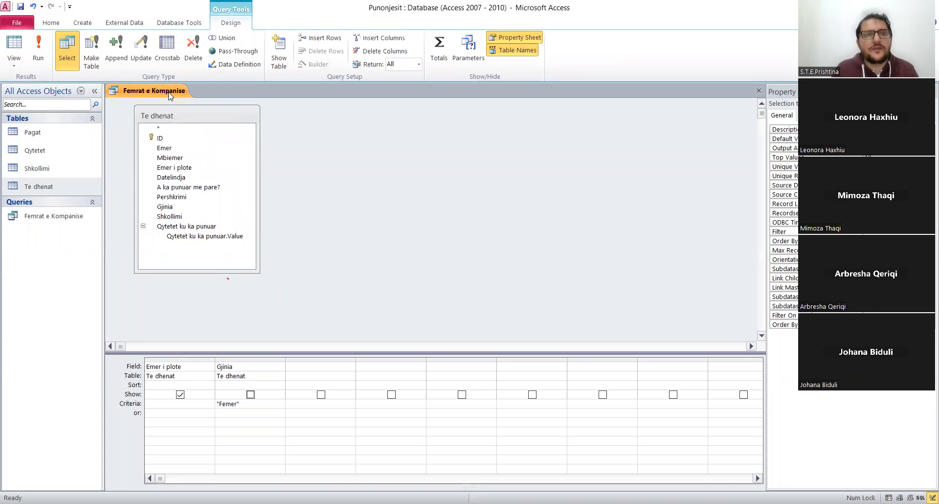
right_click(171, 95)
click(204, 113)
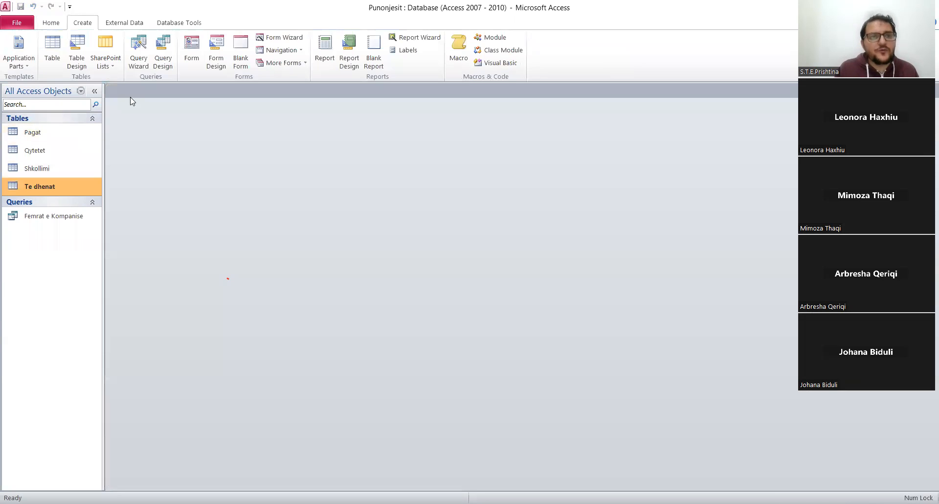
Create another query in Design view from the Te dhenat table and enlarge its field list to show the full field names.
click(160, 52)
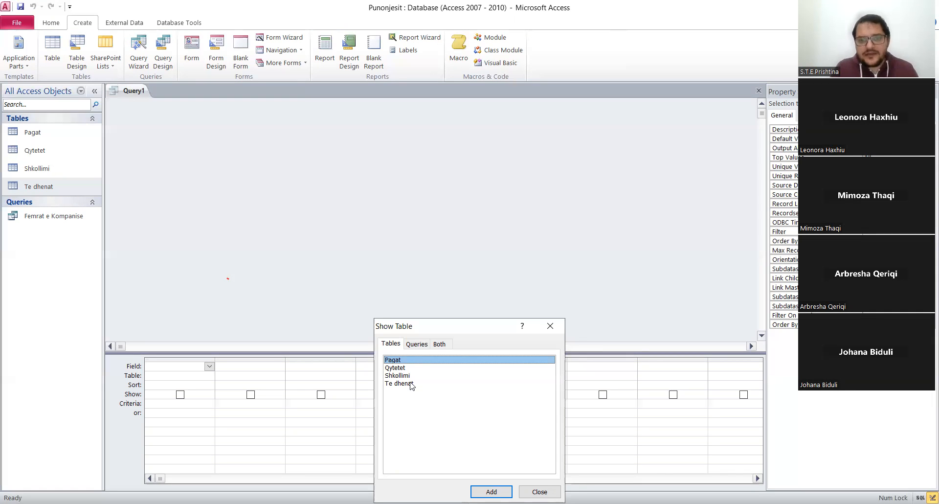
double_click(411, 386)
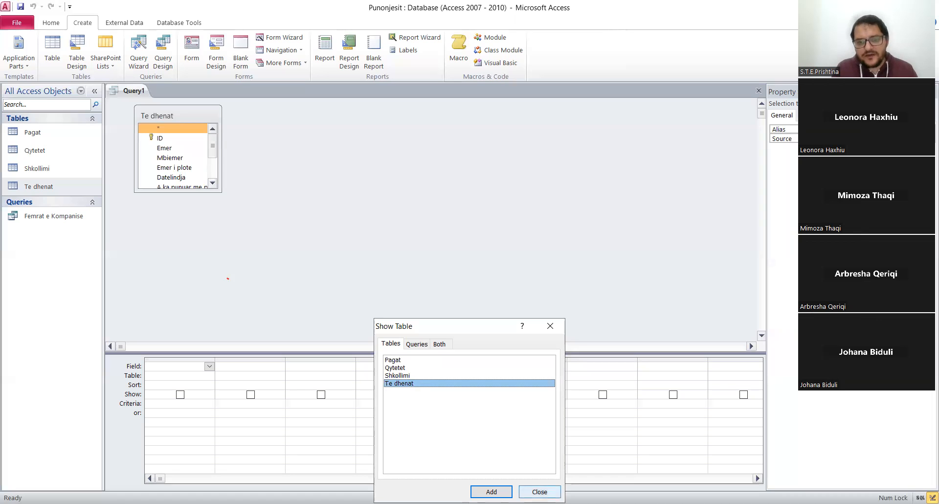
click(539, 491)
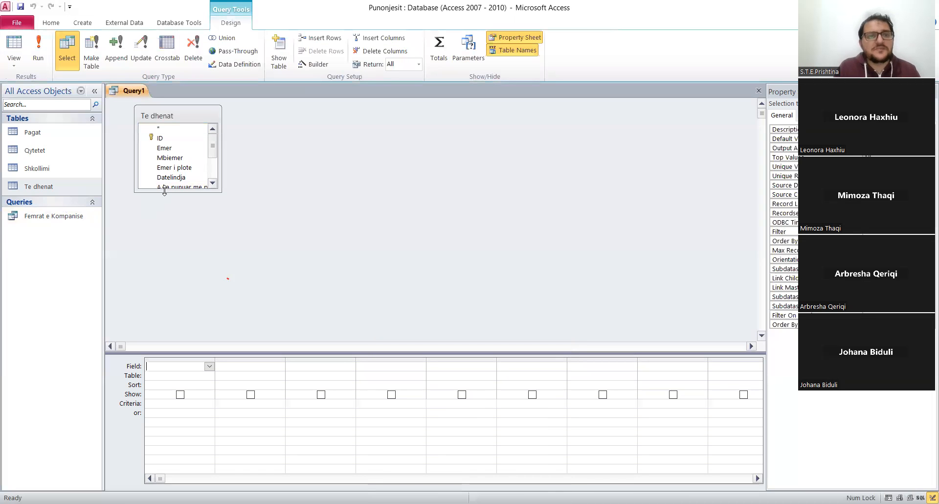
drag(164, 190, 163, 275)
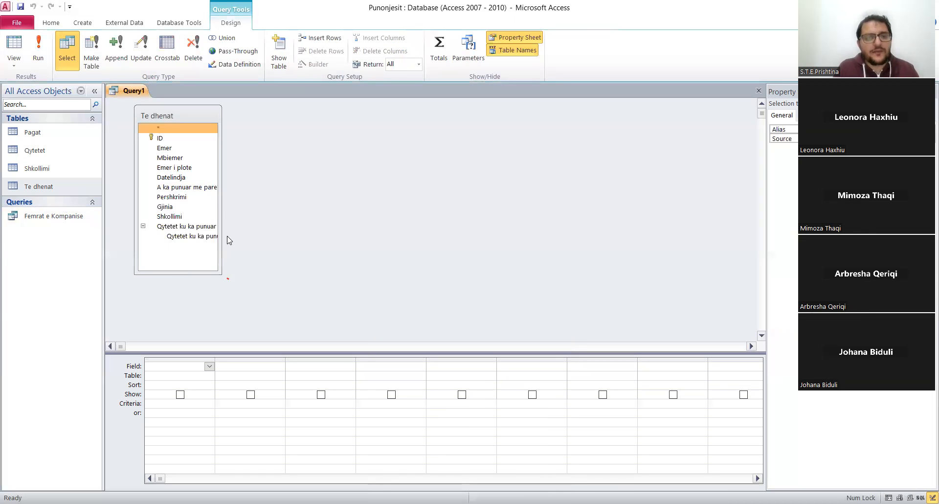
drag(219, 220, 264, 222)
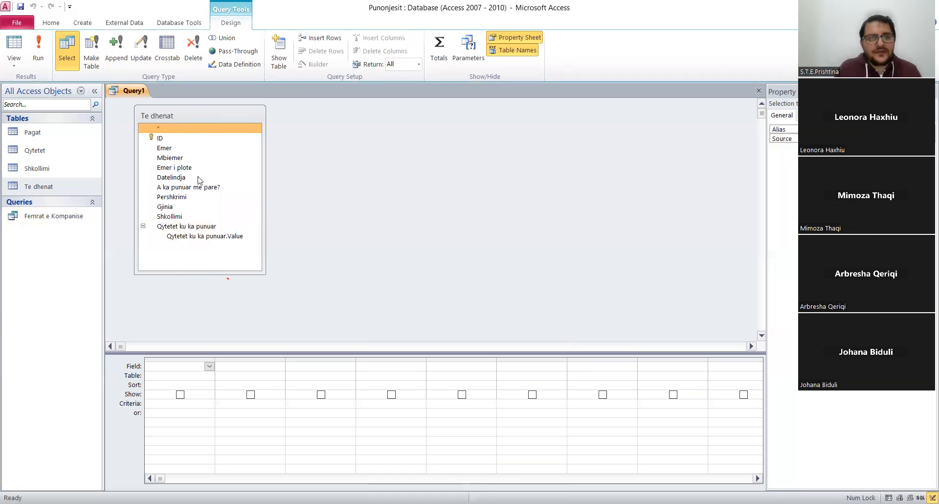
Add the Emer field to the query grid and set its criteria to *a*.
double_click(182, 148)
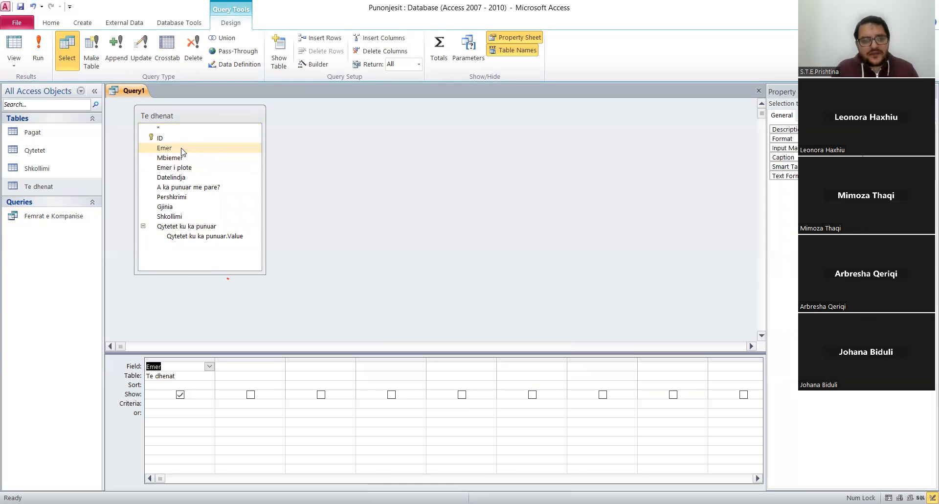
click(167, 404)
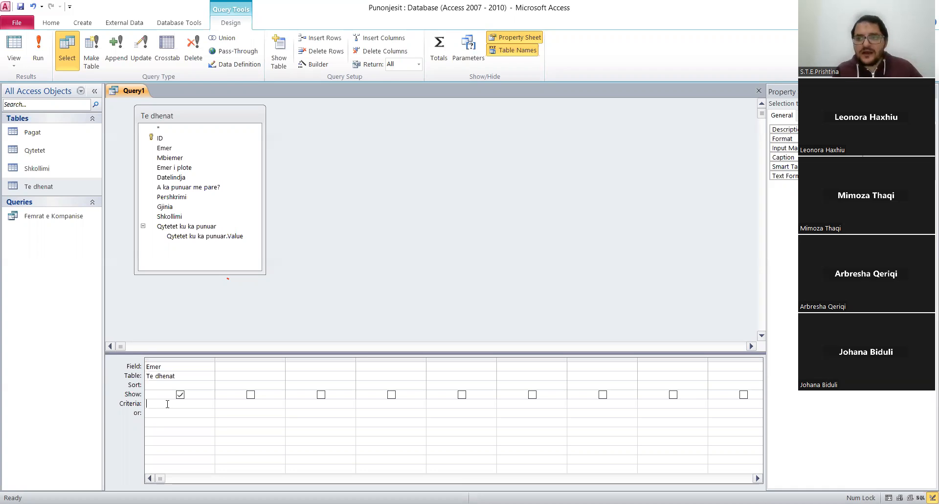
text(*)
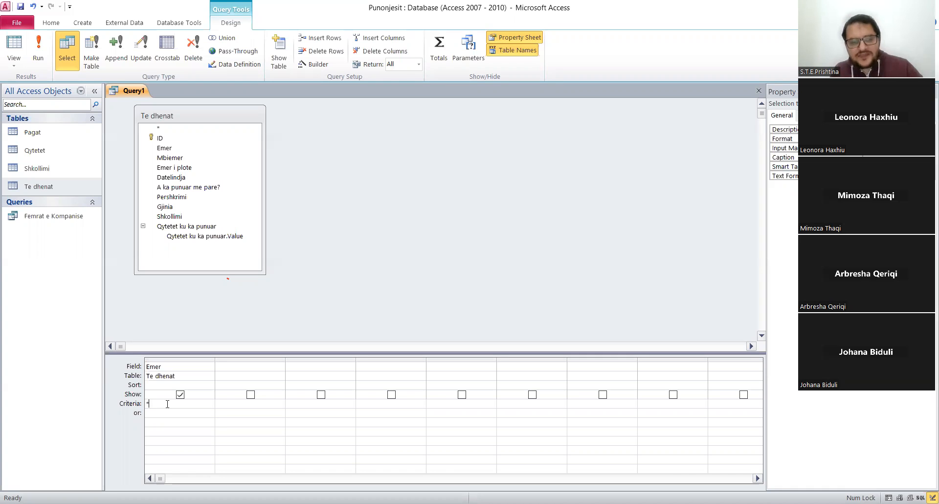
text(a)
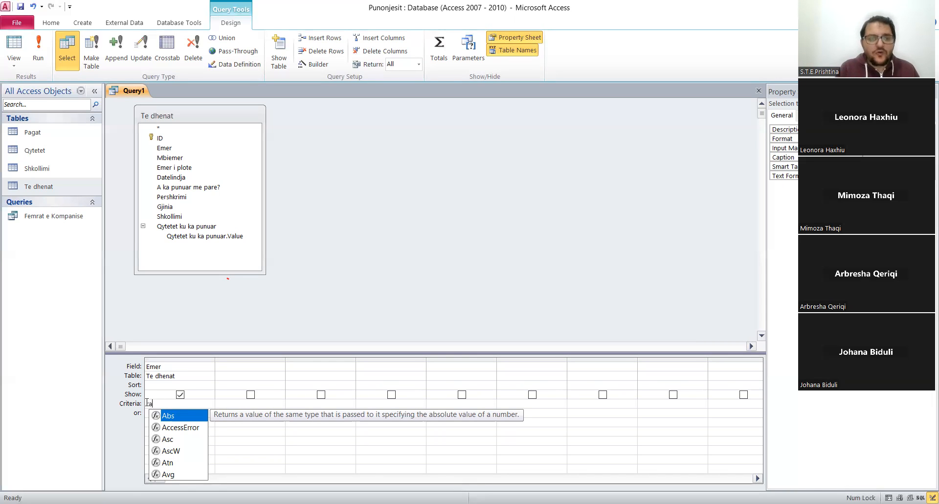
click(149, 403)
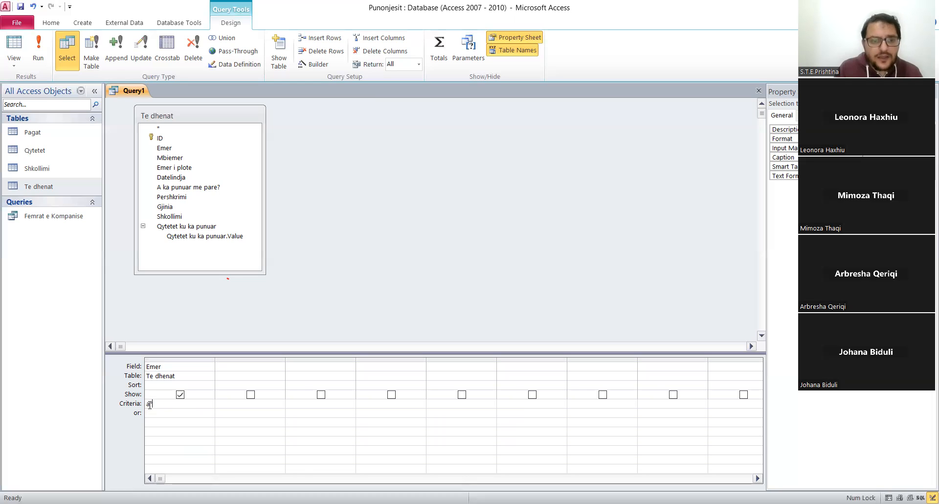
text(*)
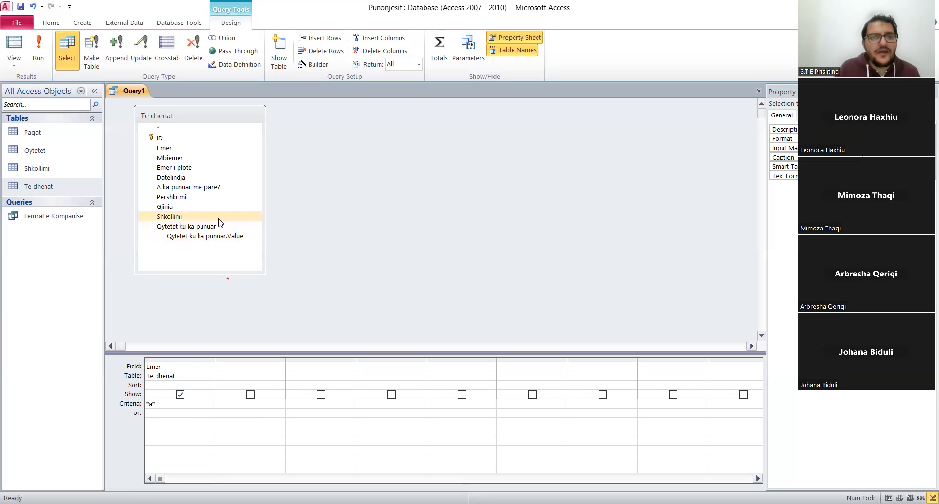
Add the Emer i plote field, hide the Emer field from the results, and run the query.
double_click(195, 168)
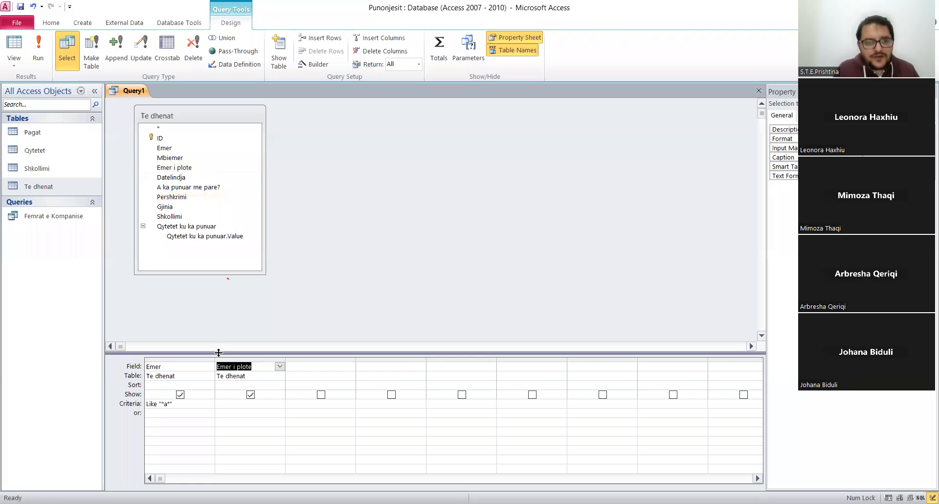
click(147, 421)
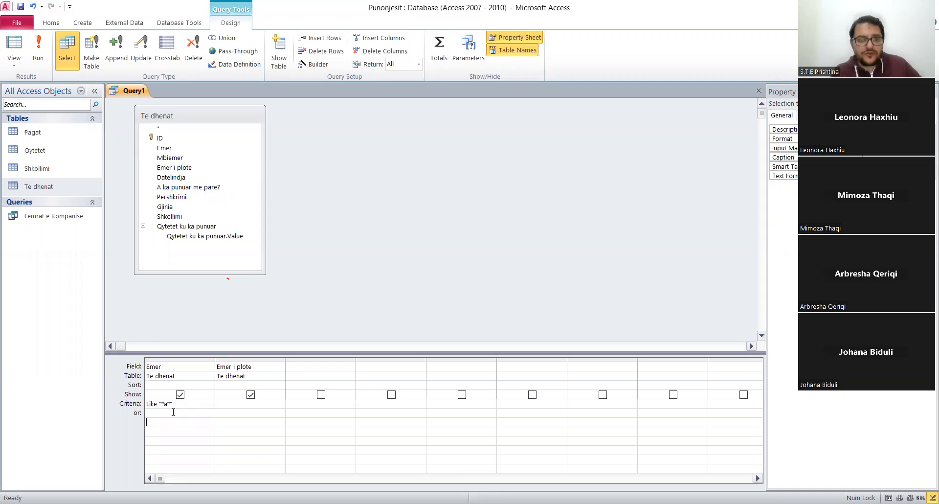
click(180, 394)
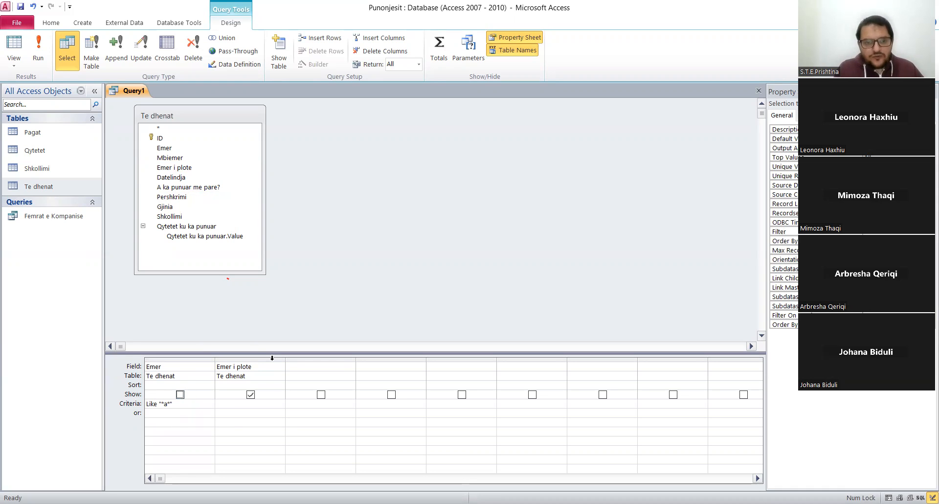
click(42, 59)
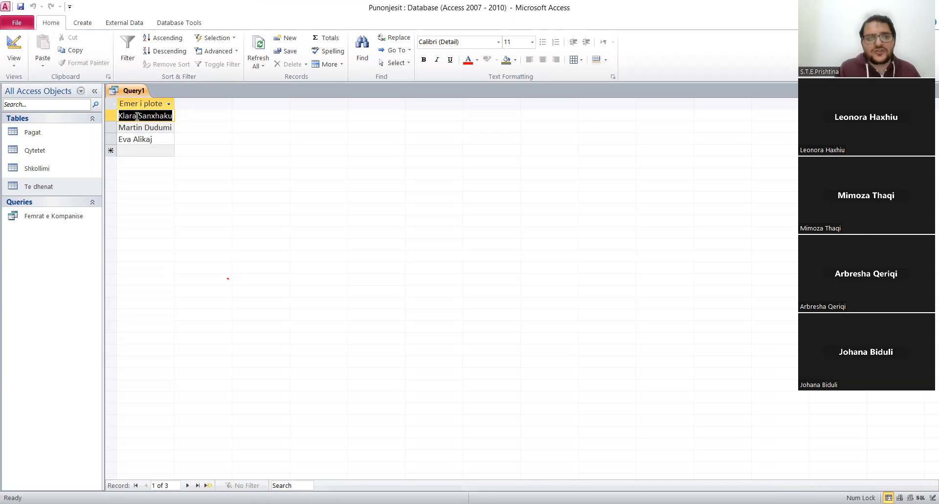
Save the query under the name Punonjesit me shkronje a and close it.
right_click(135, 92)
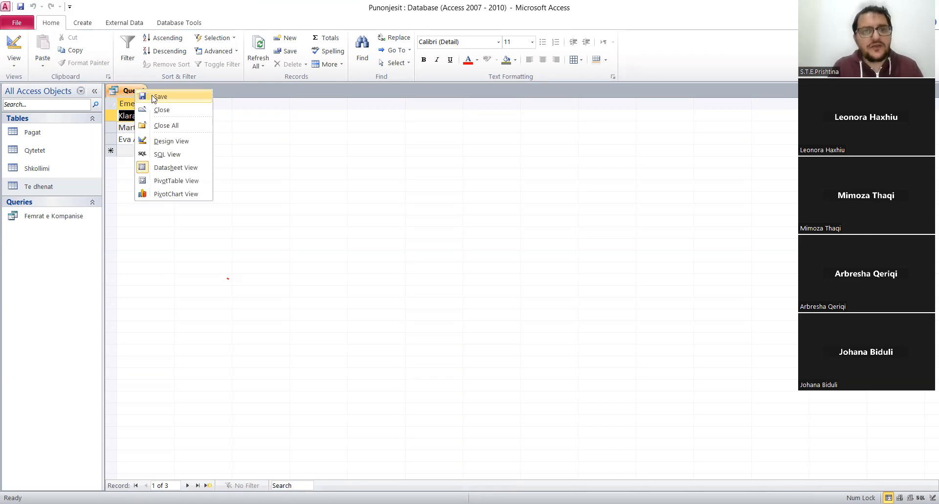
click(160, 96)
text(Pu)
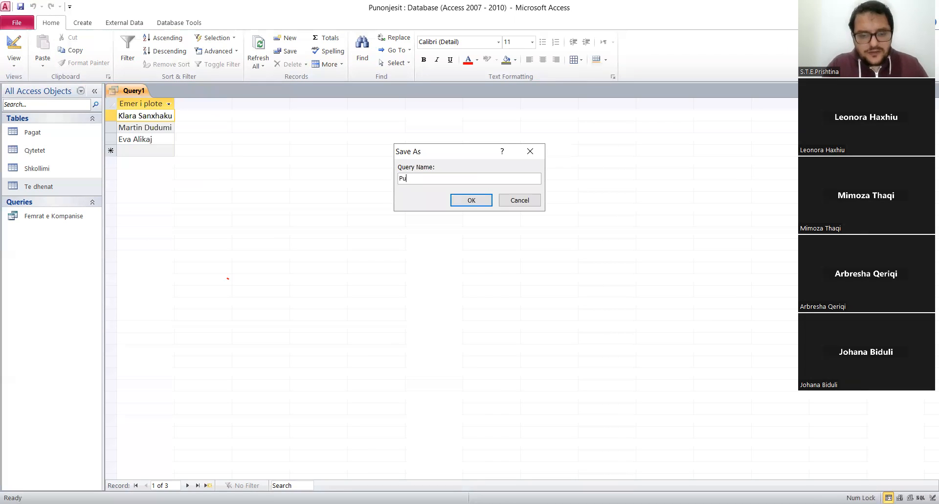
text(nonjesit me s)
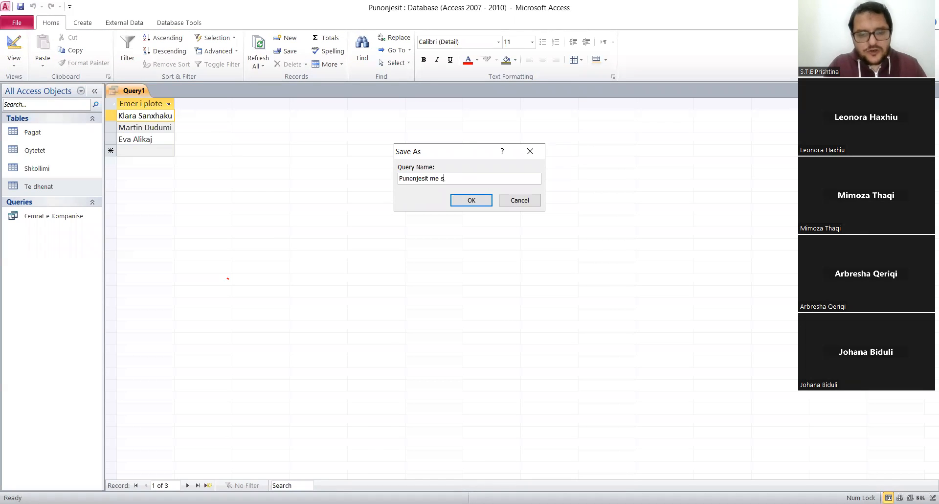
text(hkronje a)
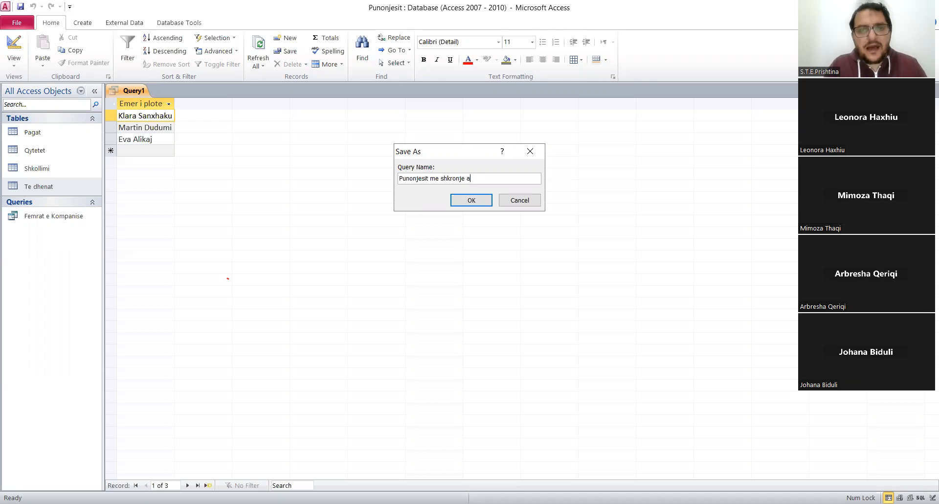
click(473, 201)
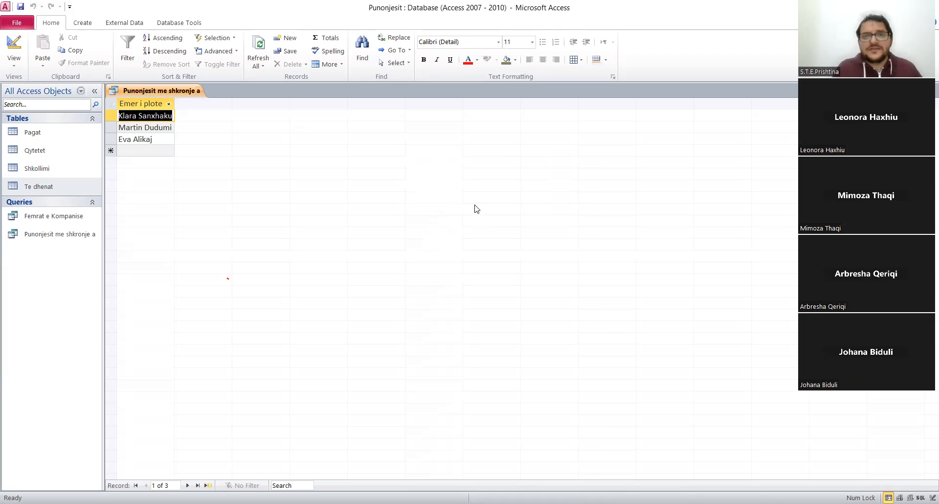
right_click(138, 90)
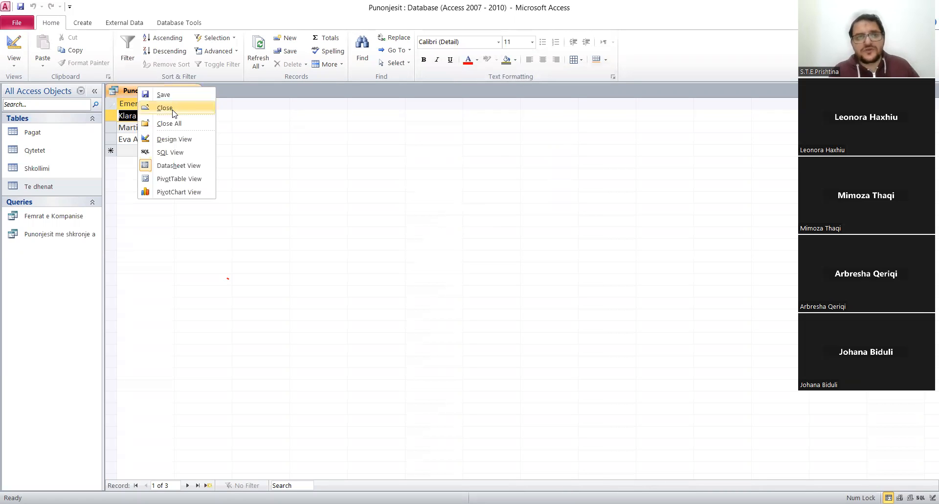
click(172, 109)
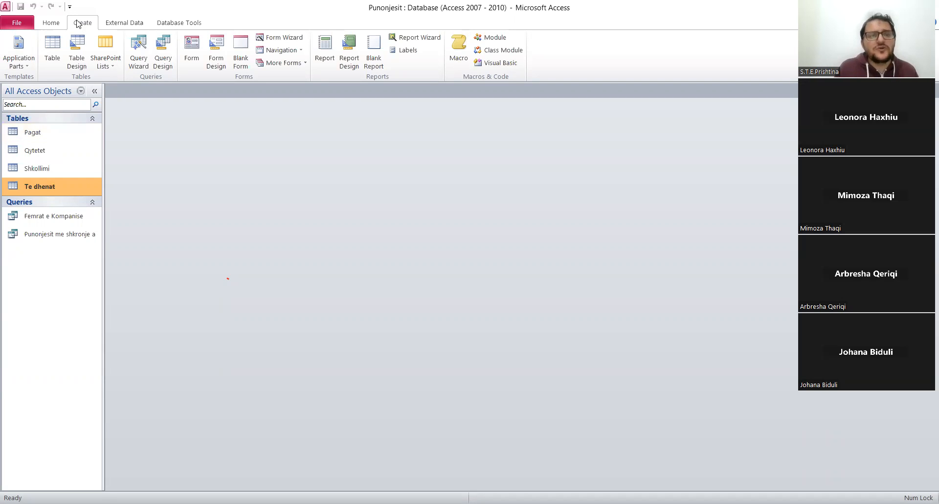
Create a new query in Design view based on the related Pagat and Te dhenat tables.
click(163, 58)
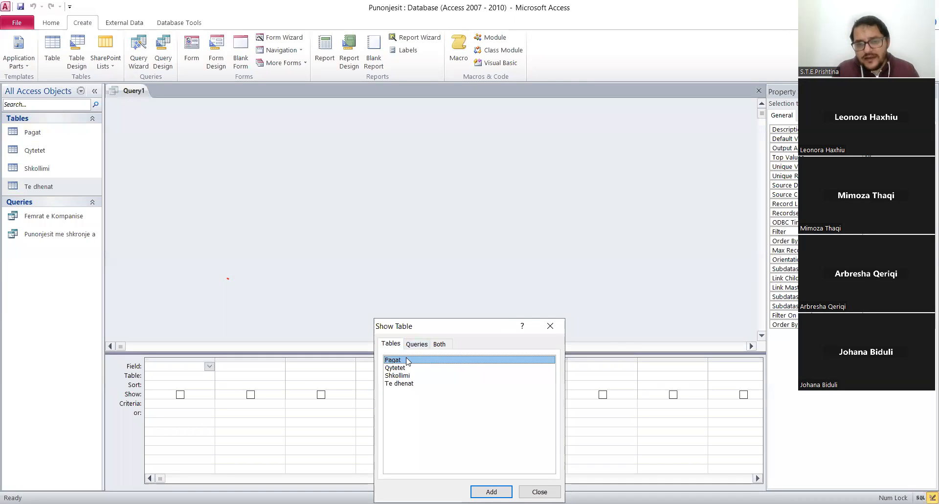
double_click(403, 360)
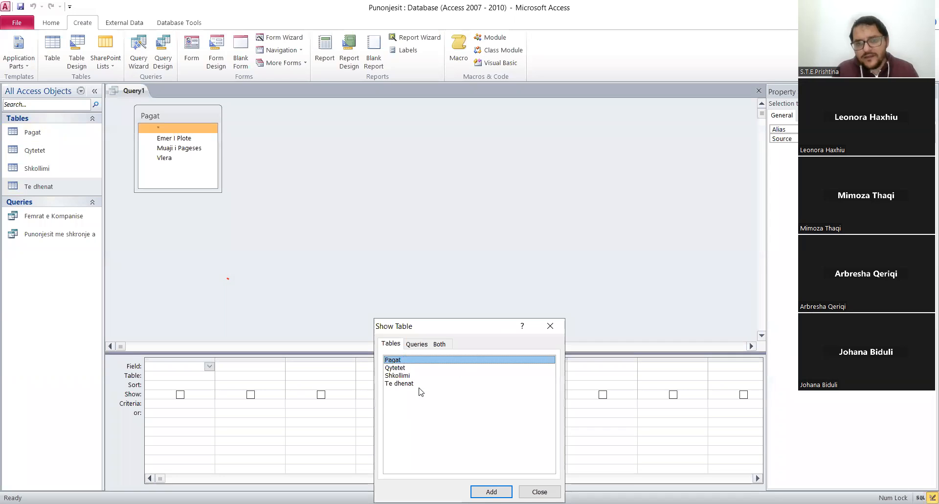
double_click(410, 385)
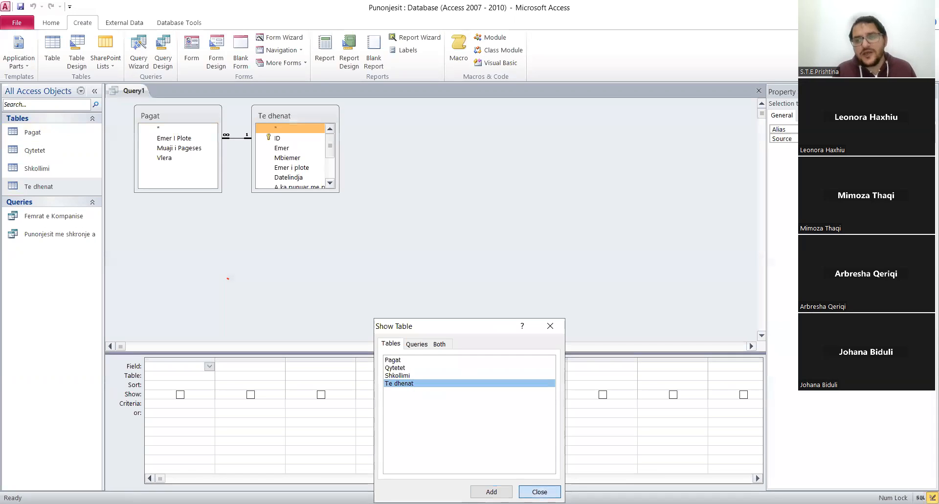
click(539, 491)
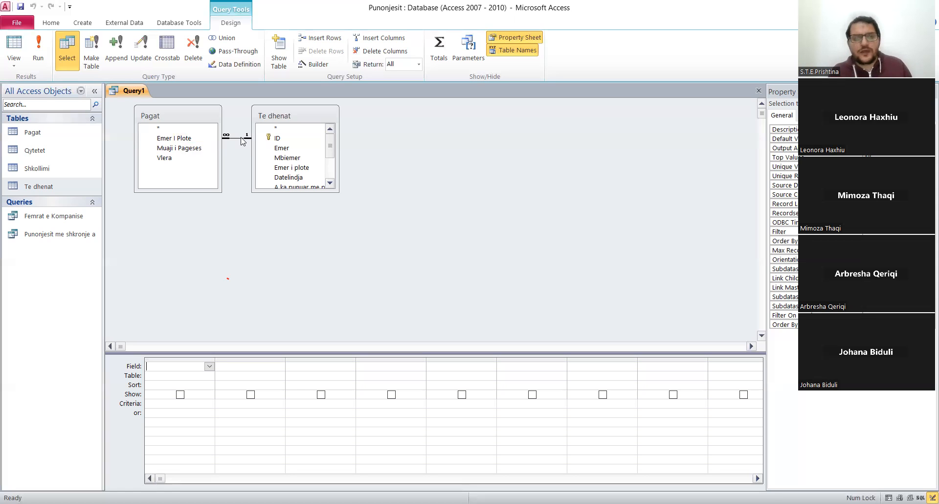
click(331, 185)
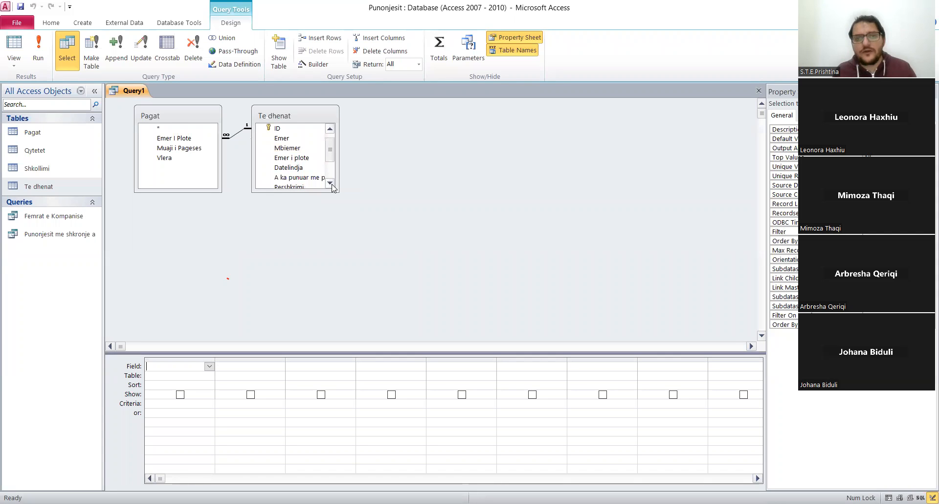
Add the Emer i plote and Gjinia fields from Te dhenat to the query grid and set the Gjinia criteria to F*.
click(331, 185)
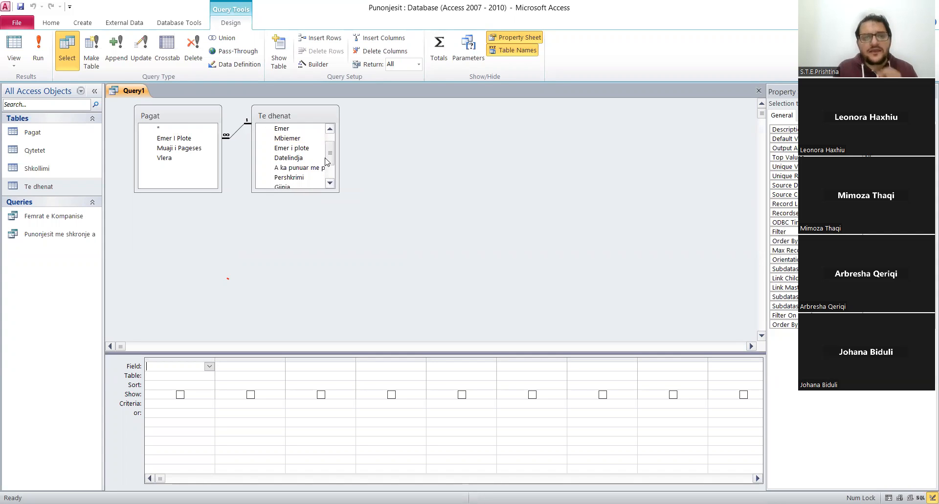
double_click(300, 151)
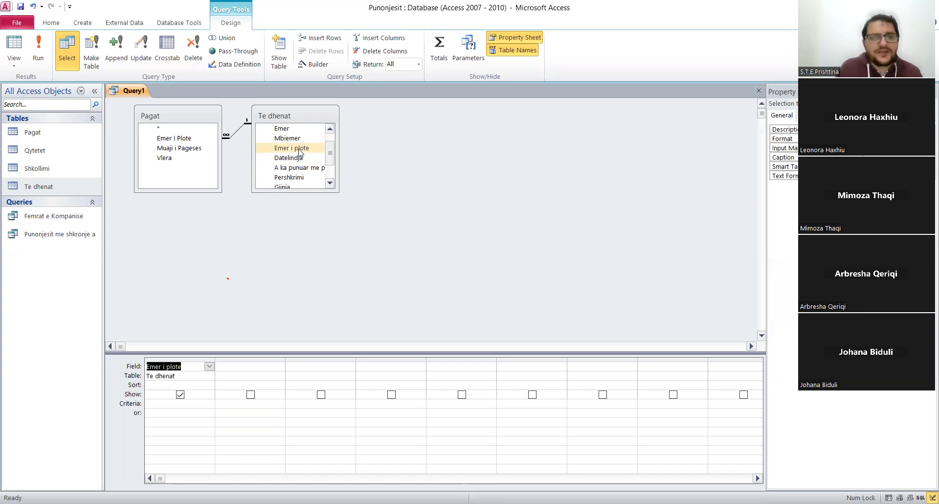
click(300, 184)
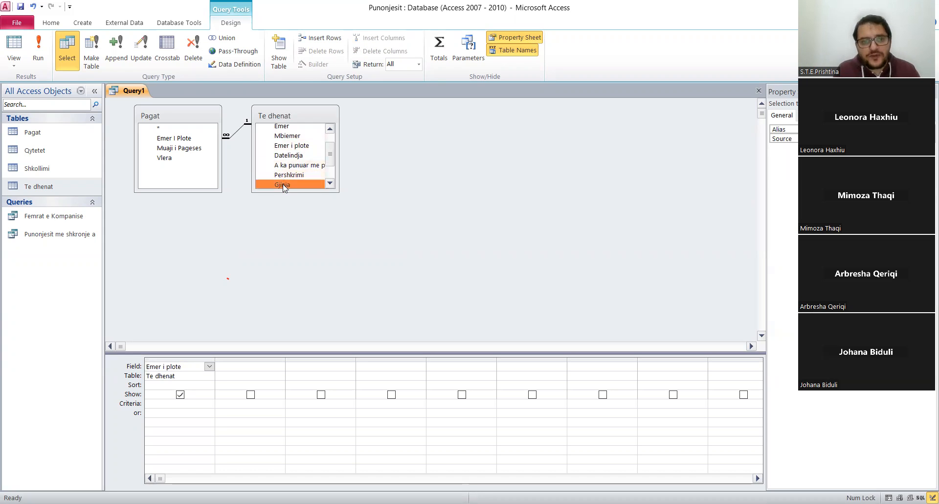
double_click(286, 184)
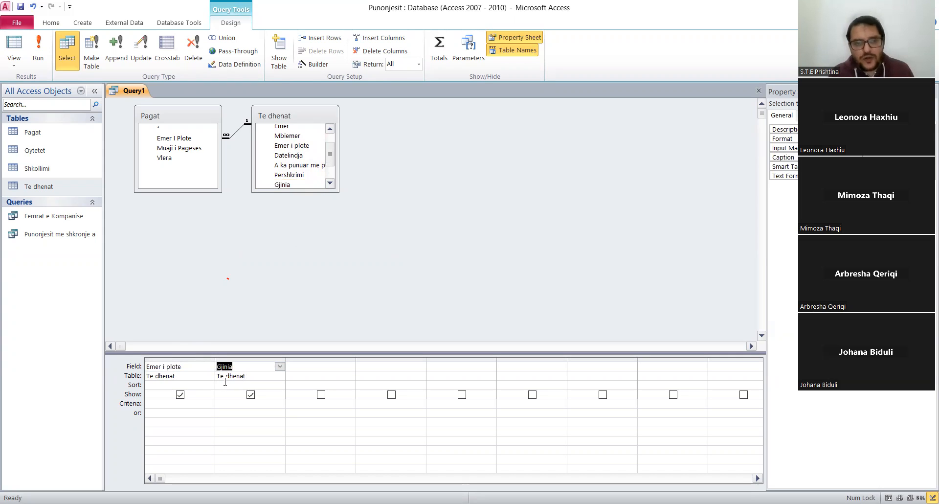
click(236, 407)
text(F*)
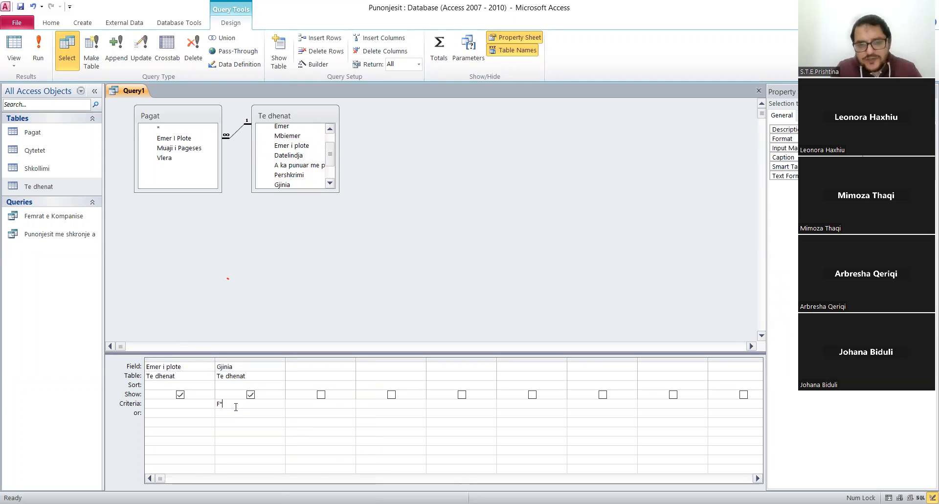
click(227, 416)
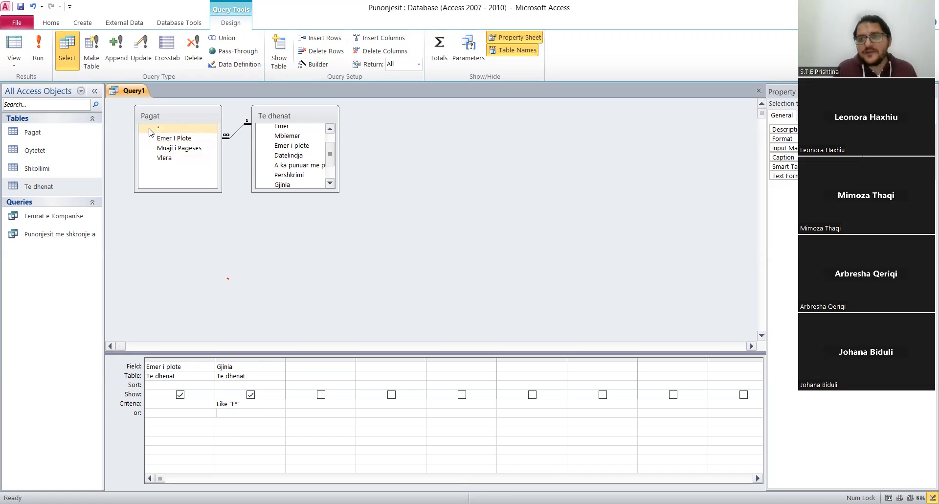
Add the Vlera field from Pagat, hide the Gjinia field from the results, and run the query.
double_click(188, 160)
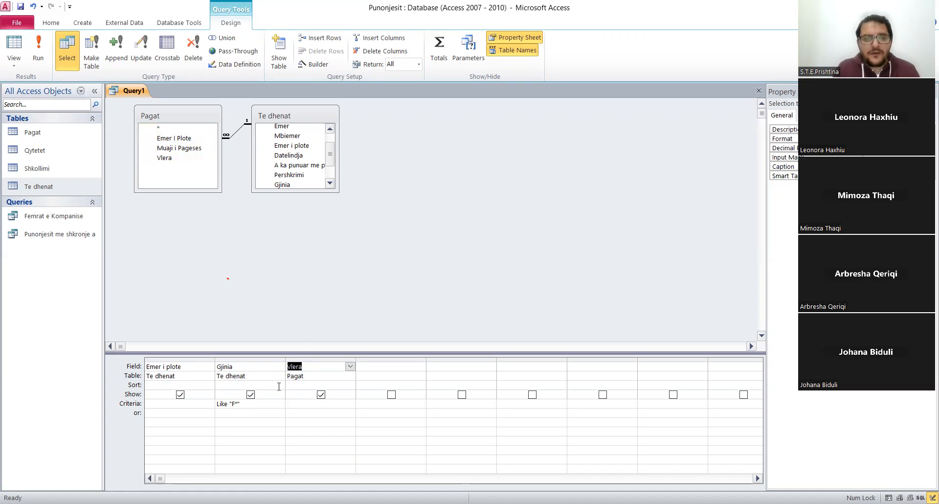
click(250, 394)
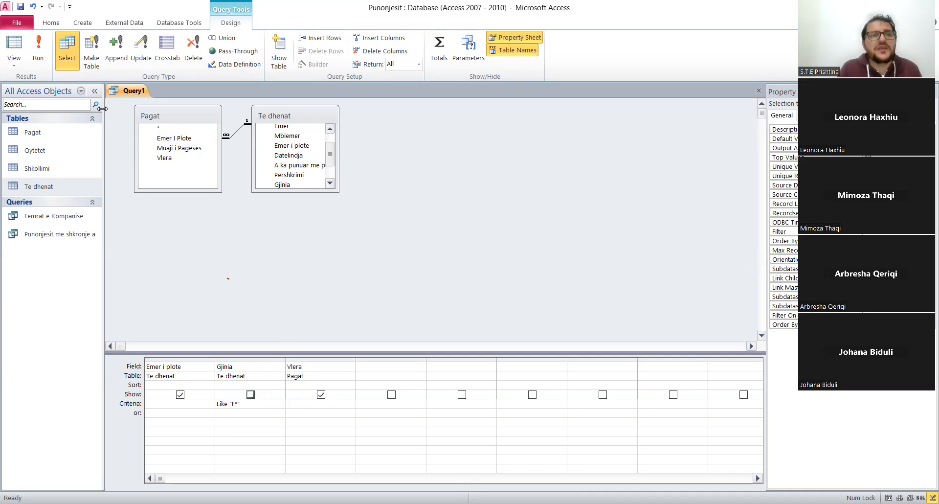
click(38, 49)
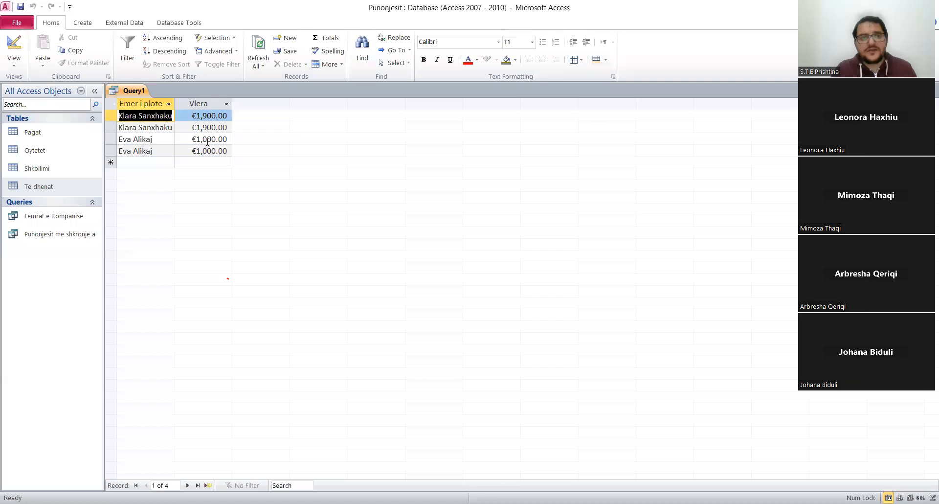
Back in Design view, add the Muaji i Pageses field, place it before Vlera, and rerun the query.
right_click(141, 92)
click(179, 145)
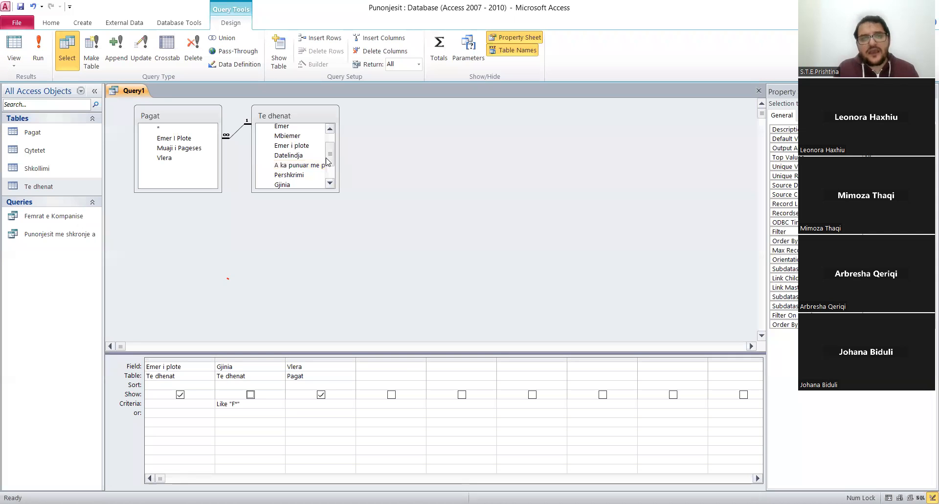
mouse_move(329, 161)
mouse_down()
mouse_move(330, 148)
mouse_move(330, 157)
mouse_up()
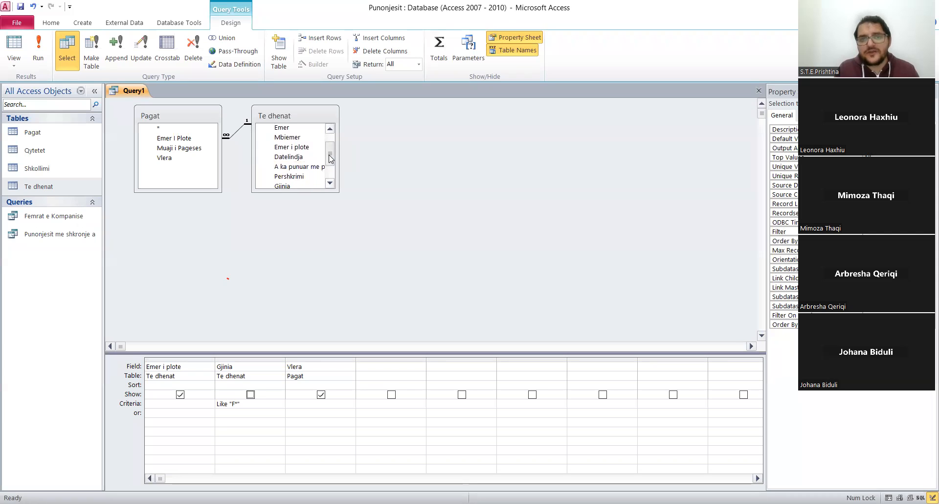
double_click(175, 148)
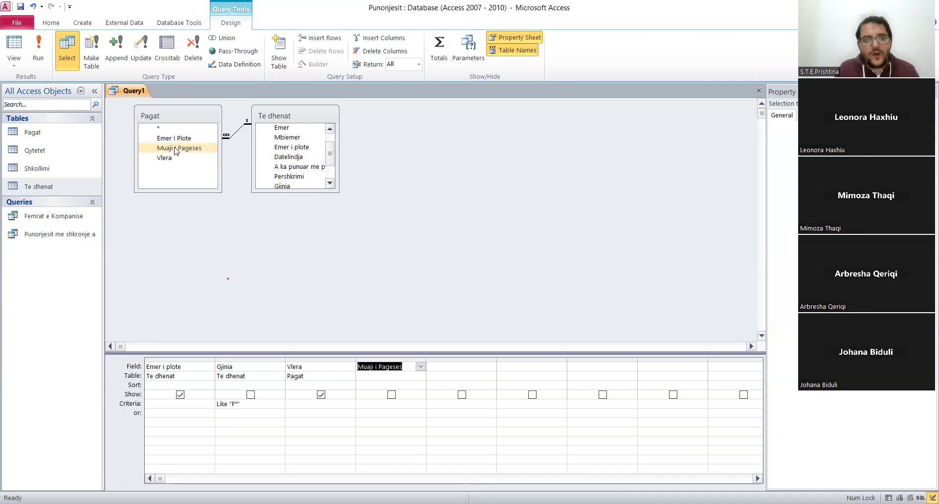
click(400, 359)
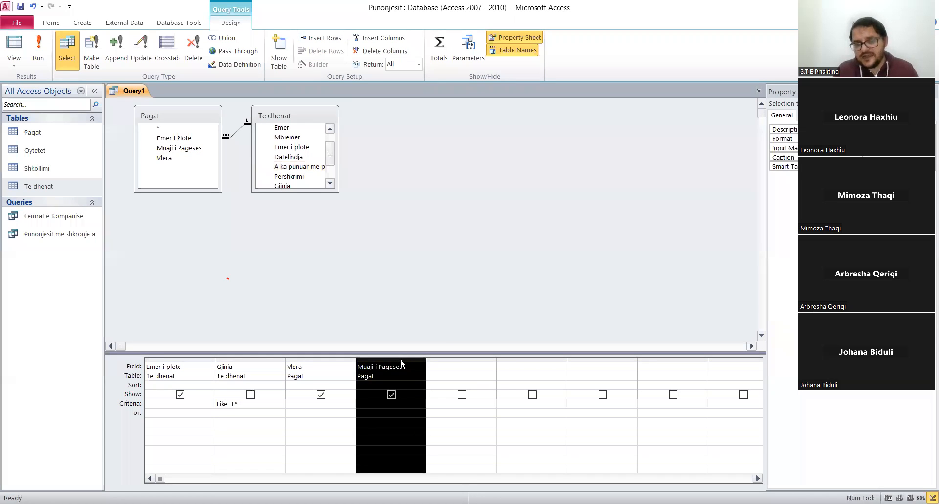
drag(400, 361, 307, 372)
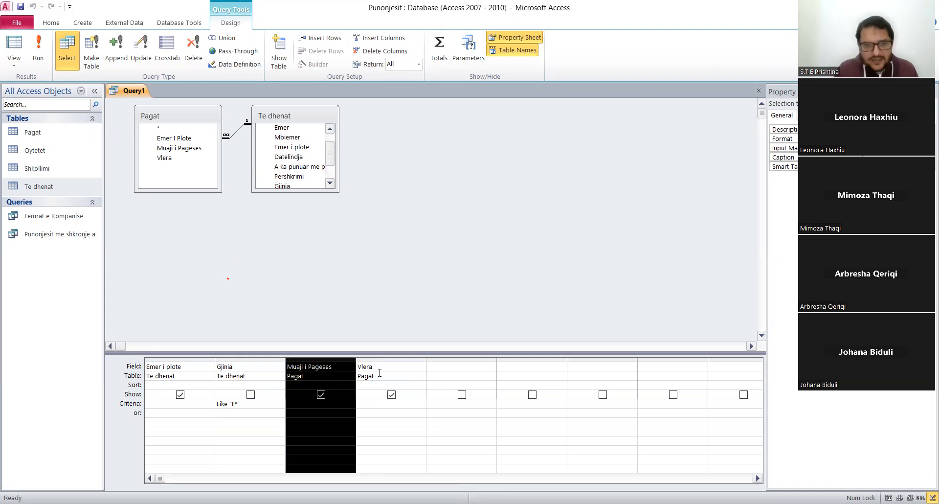
click(41, 49)
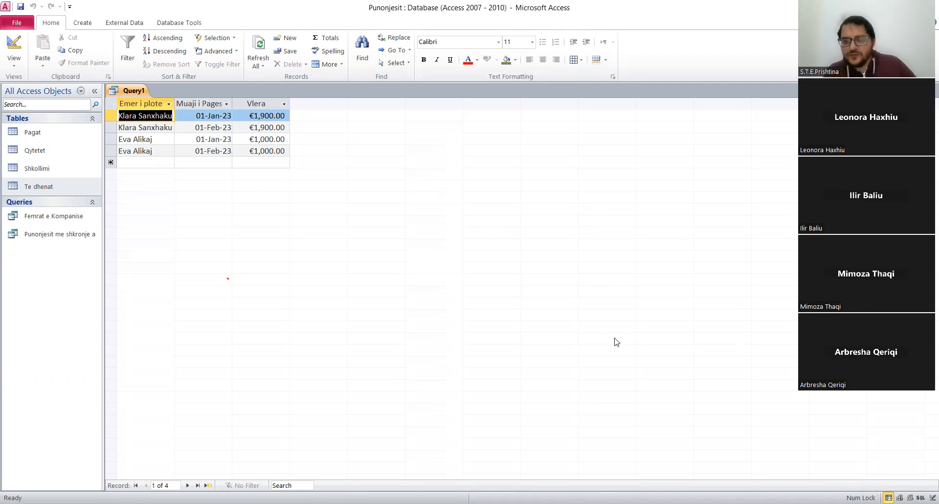
Save the query under the name Pagat e Femrave and close it.
right_click(139, 92)
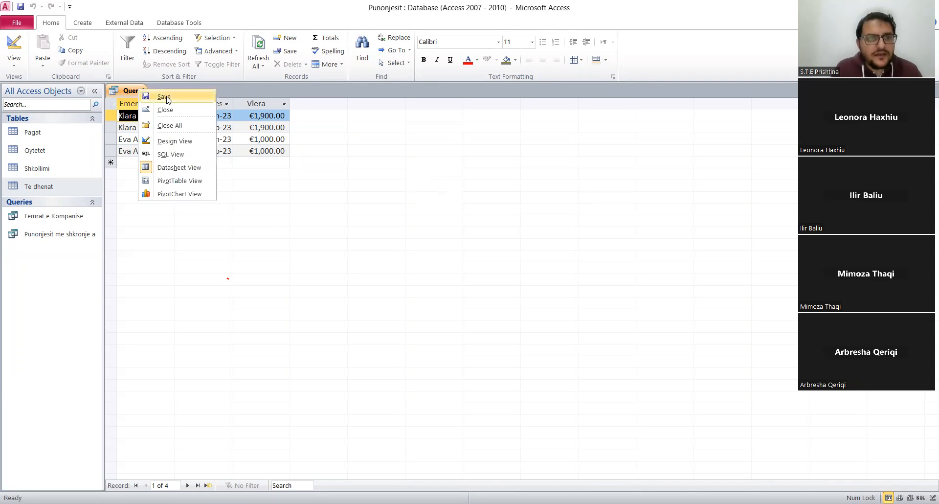
click(167, 97)
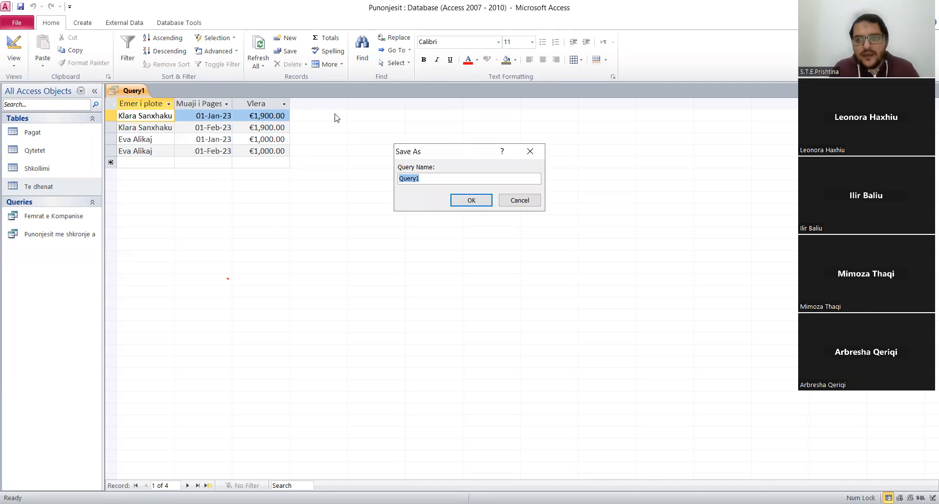
click(436, 182)
key(BackSpace)
key(BackSpace)
key(BackSpace)
key(BackSpace)
key(BackSpace)
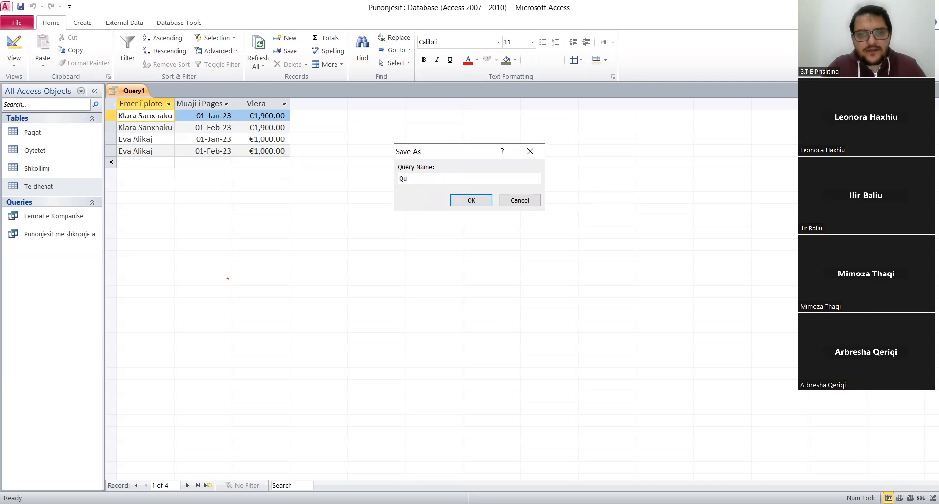
text(Pagat )
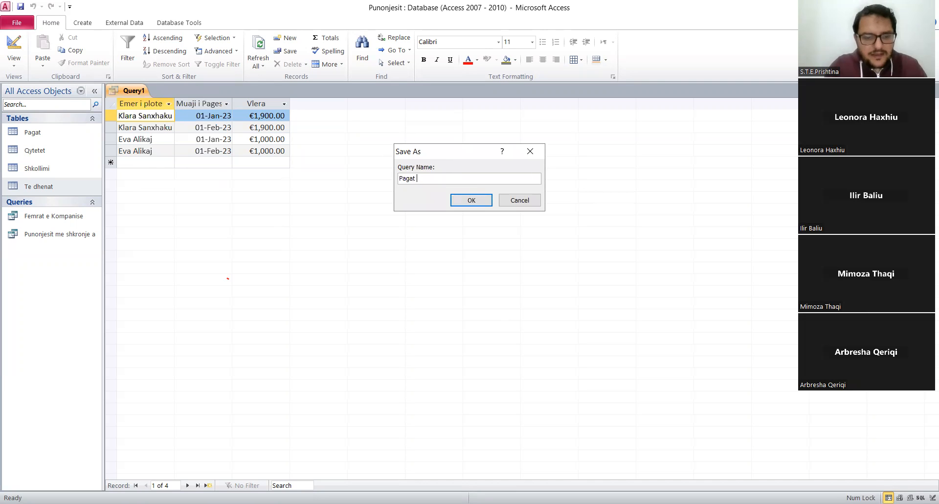
text(e Femrave)
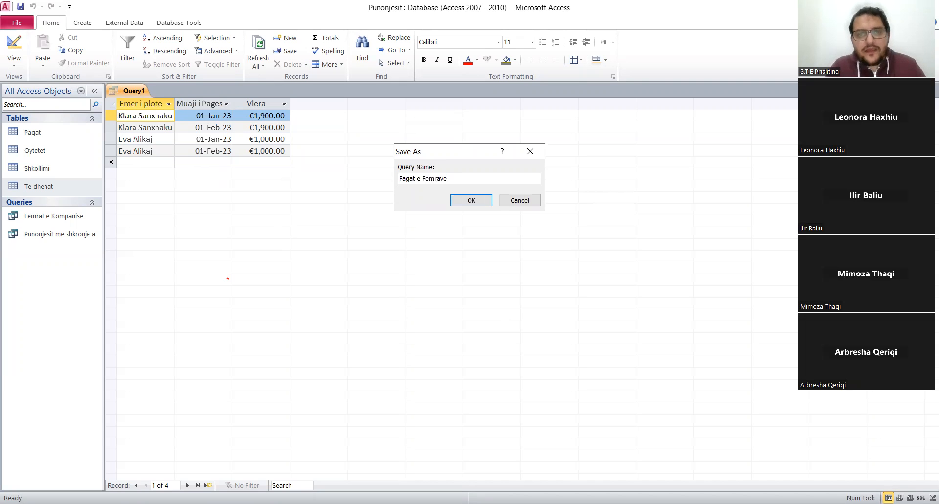
click(472, 200)
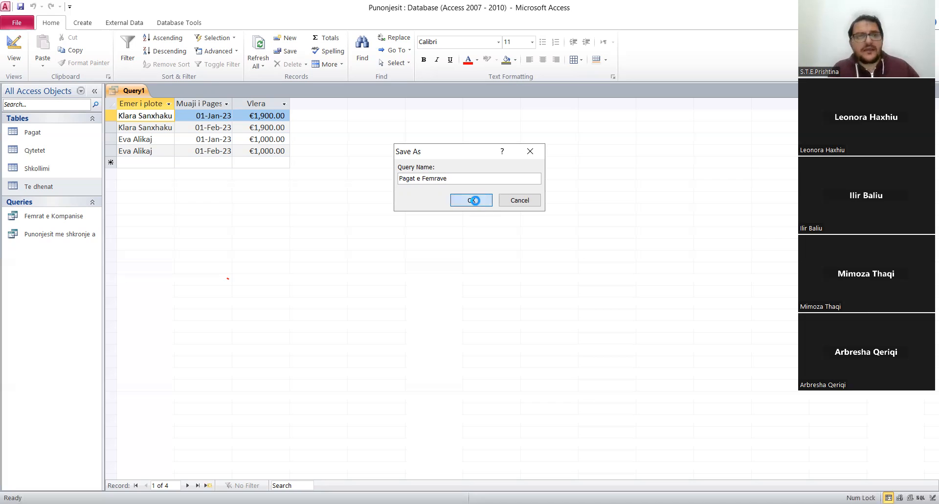
right_click(125, 90)
click(143, 90)
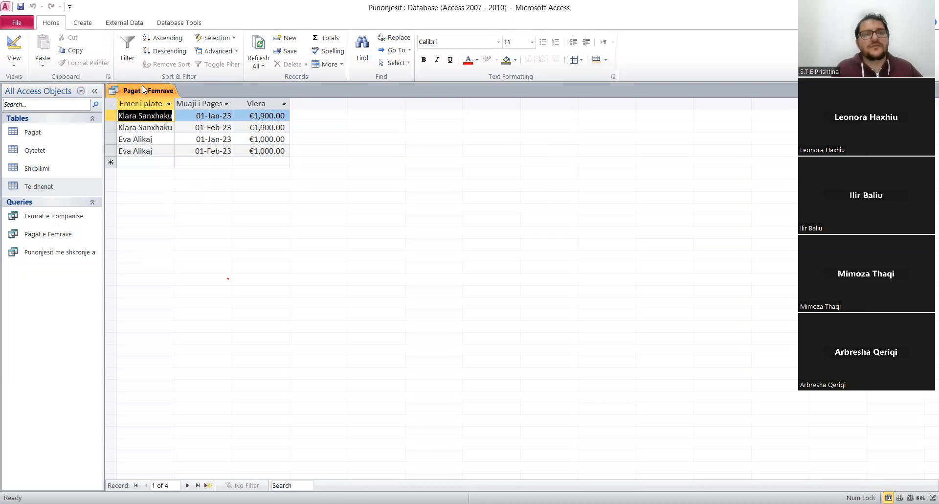
right_click(143, 89)
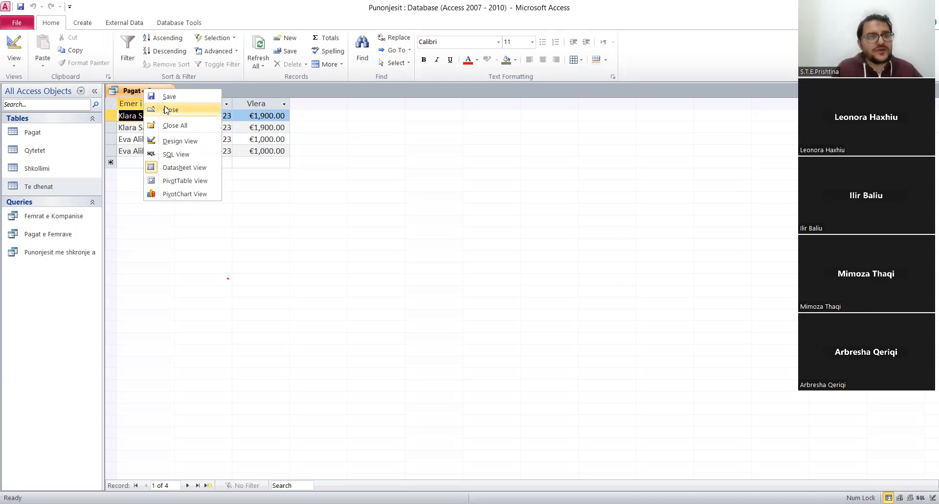
click(166, 110)
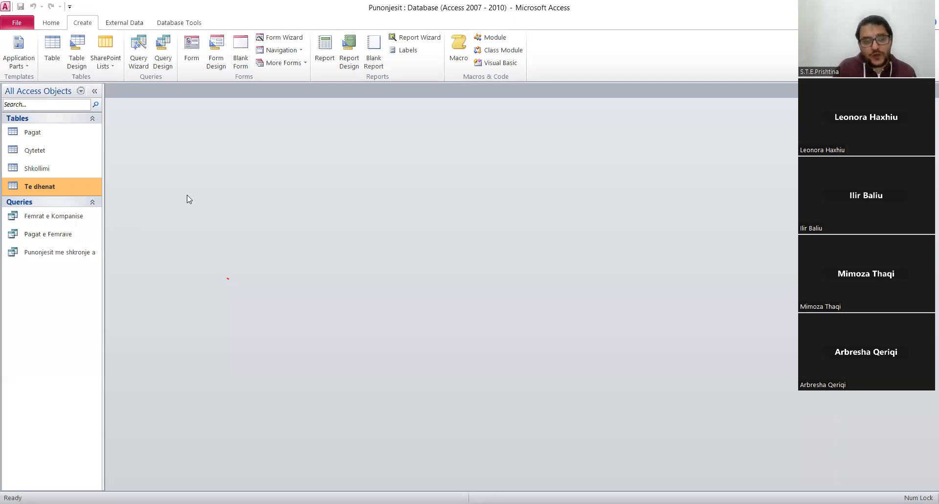
Create another query in Design view containing the Pagat and Te dhenat tables.
click(85, 385)
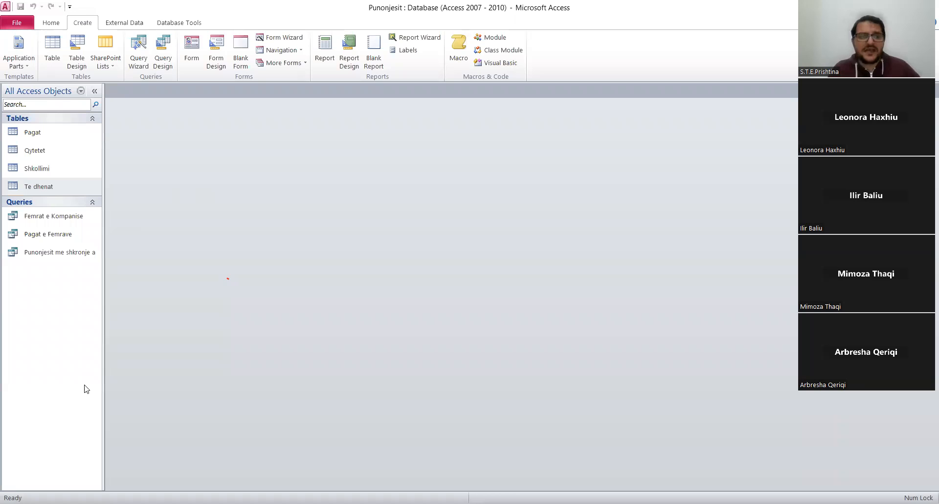
click(164, 59)
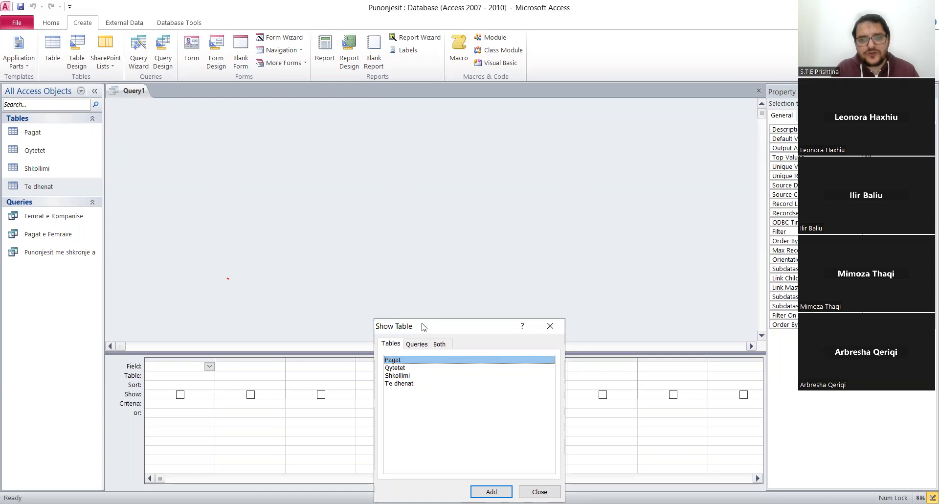
drag(423, 326, 435, 258)
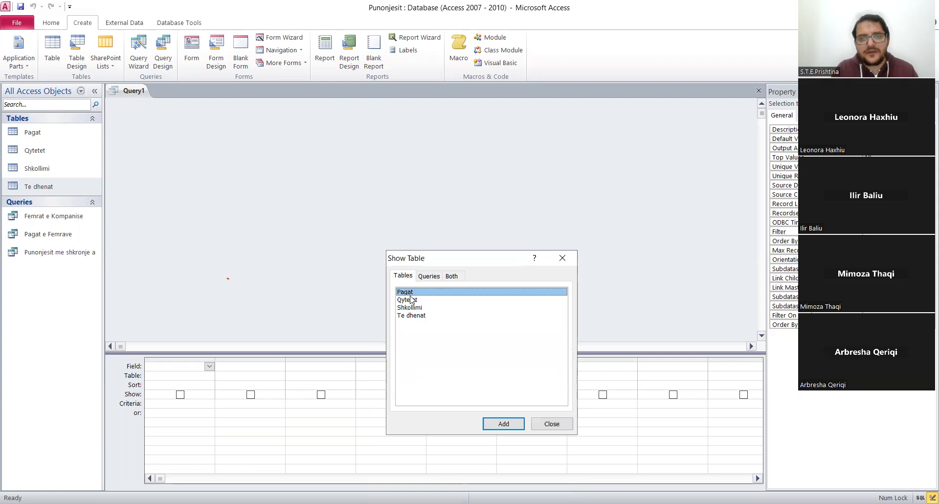
double_click(411, 291)
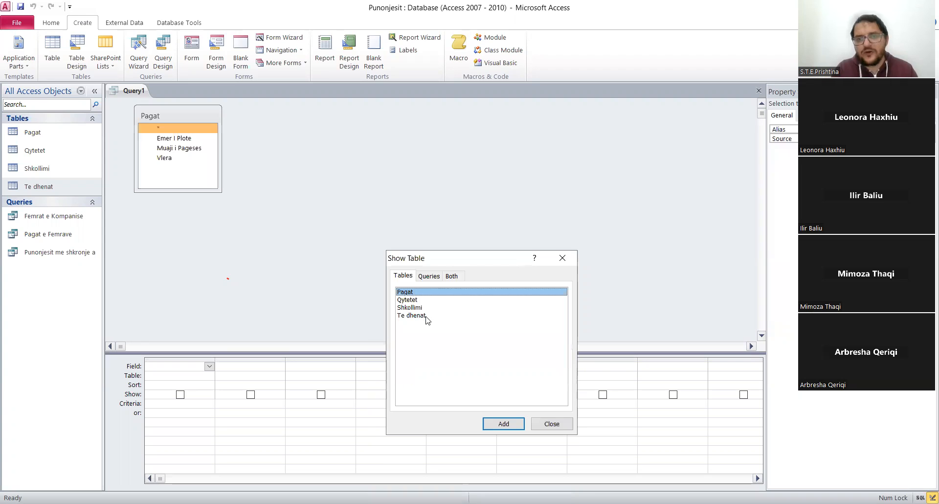
double_click(427, 316)
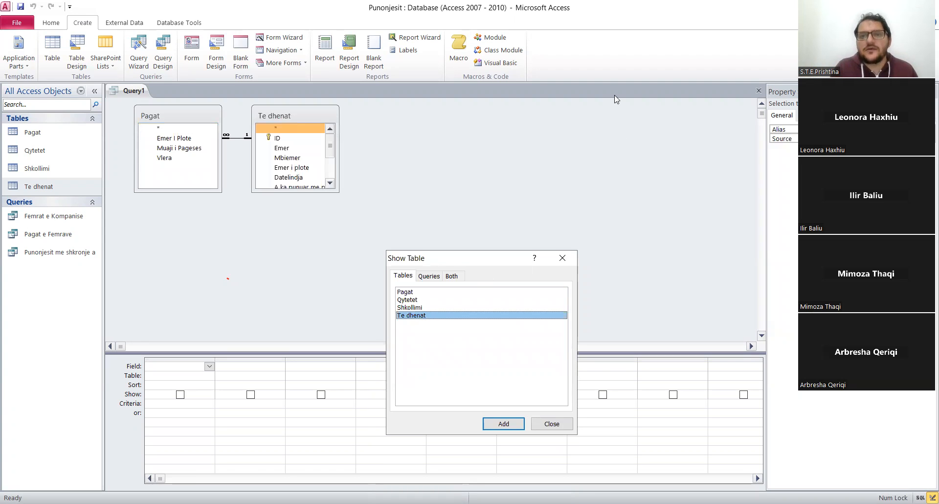
click(553, 424)
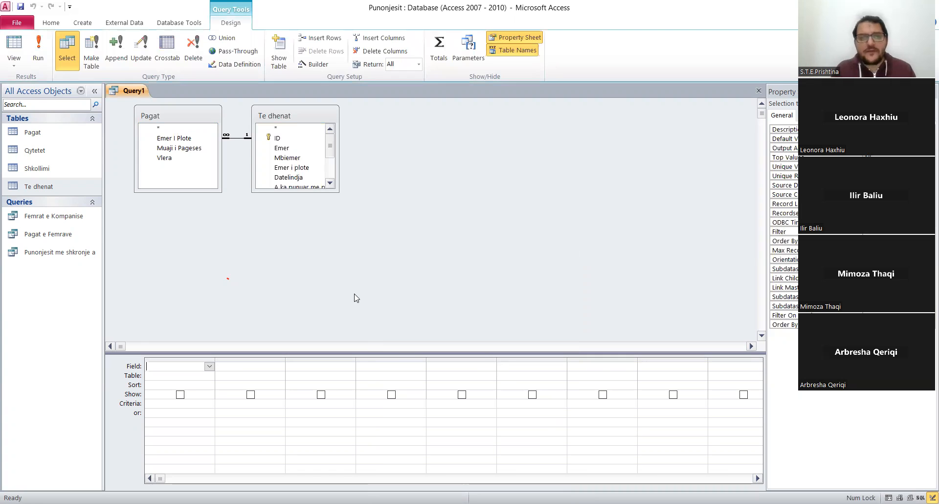
Add the Gjinia field from Te dhenat as the first query column and set its criteria to F*.
click(330, 183)
click(330, 183)
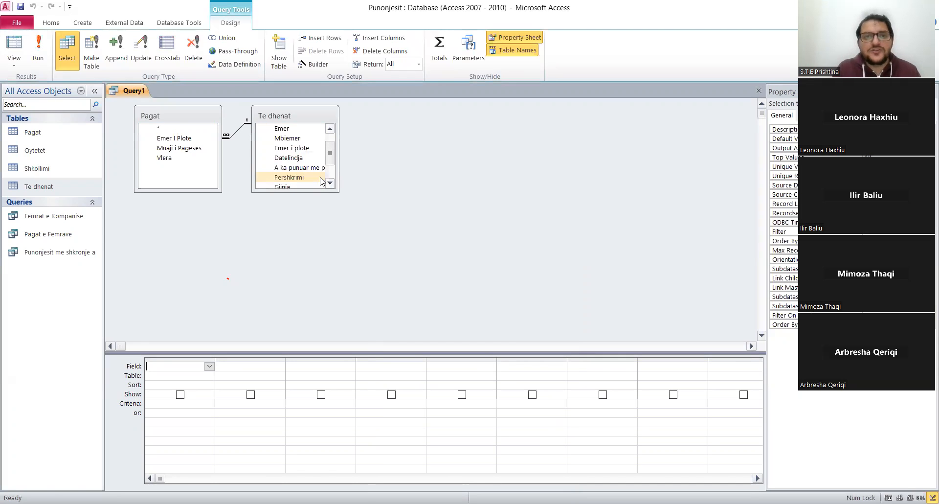
click(305, 185)
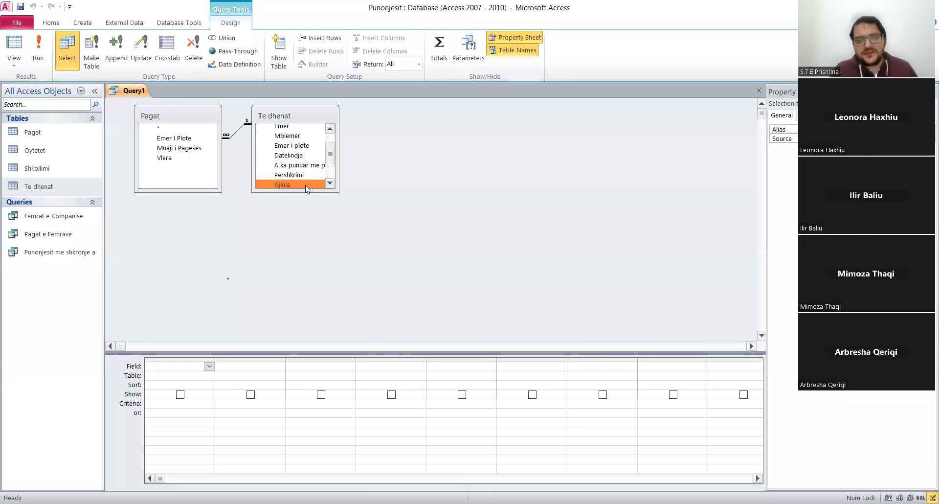
double_click(305, 185)
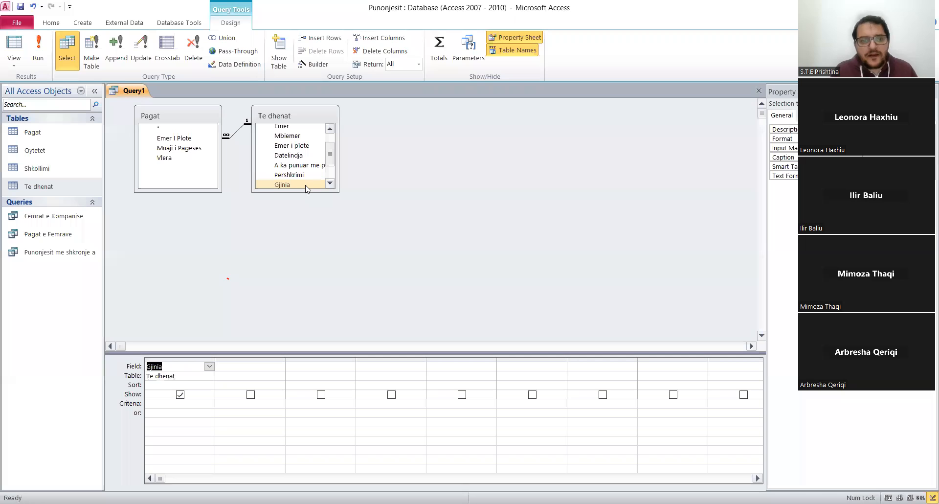
click(166, 405)
text(F*)
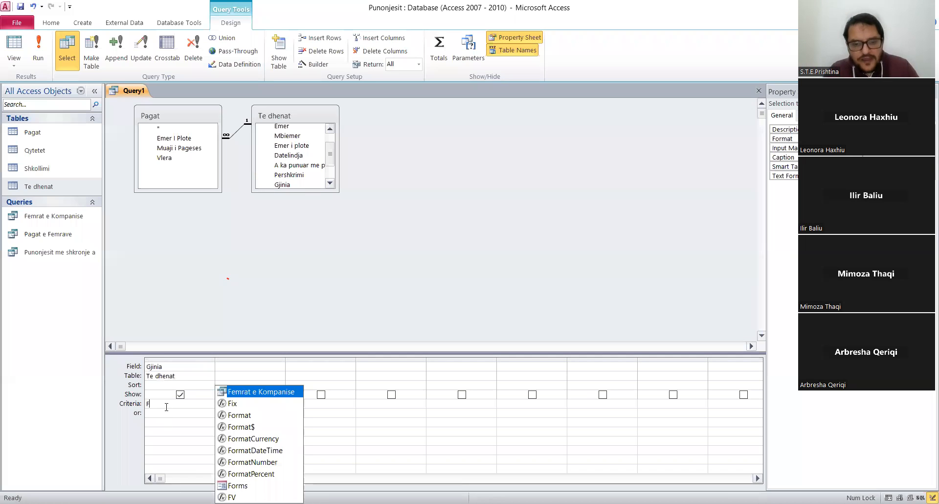
click(197, 423)
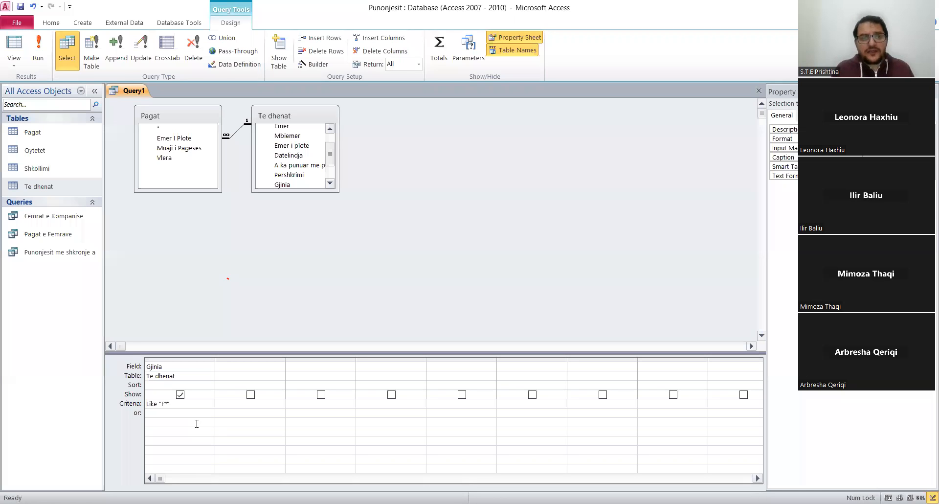
Add the Vlera field from Pagat as the second query column, enable Totals, and set its total to Sum.
click(170, 159)
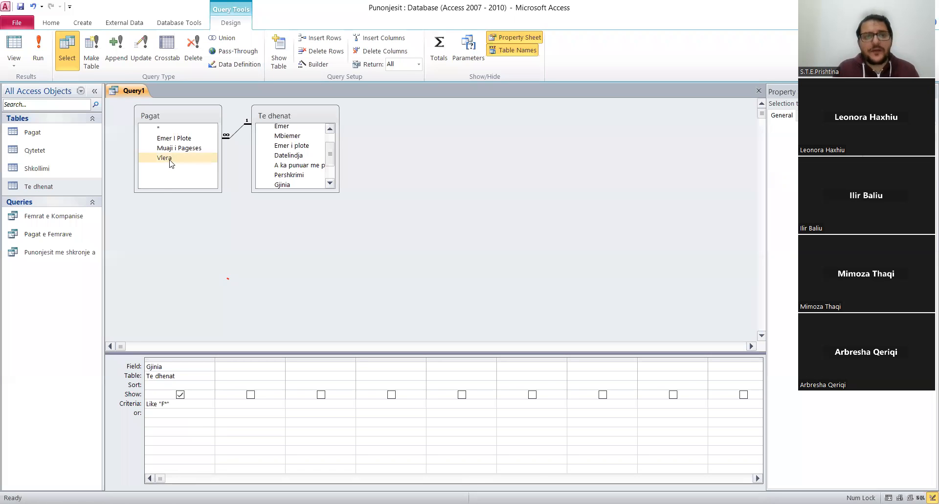
double_click(170, 159)
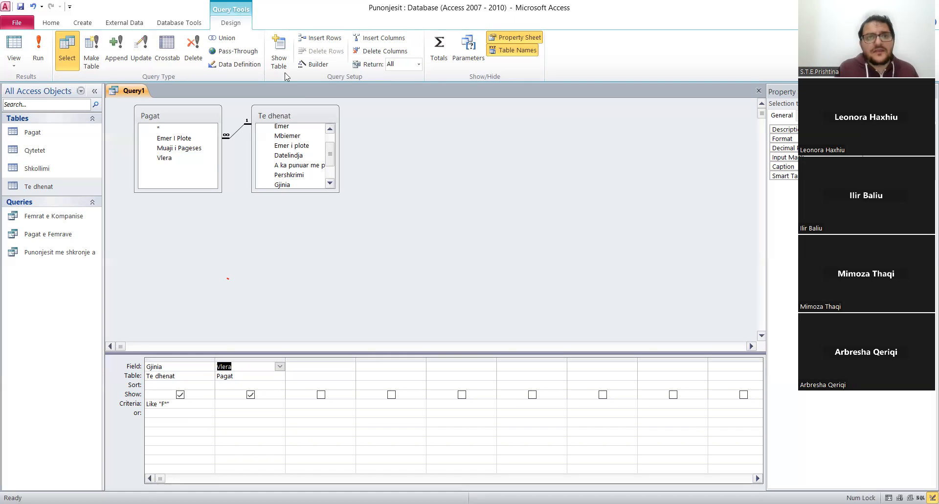
click(440, 58)
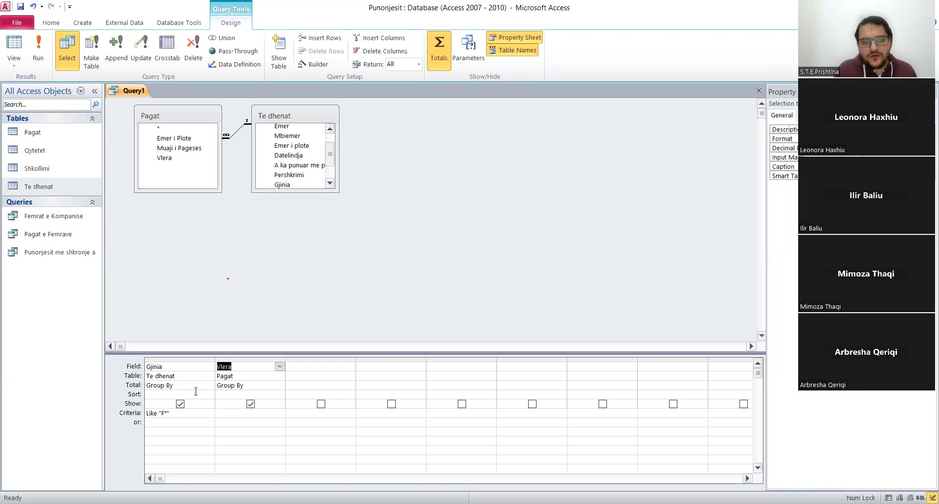
click(252, 385)
click(279, 385)
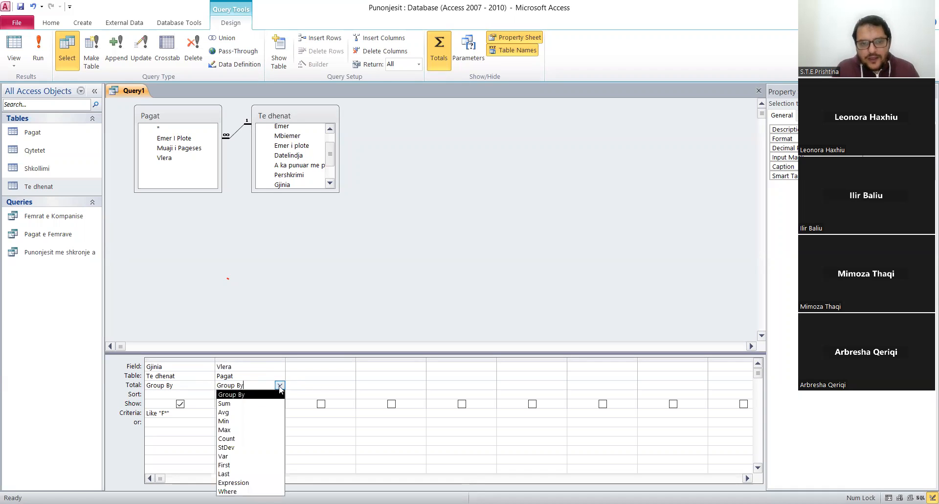
click(246, 405)
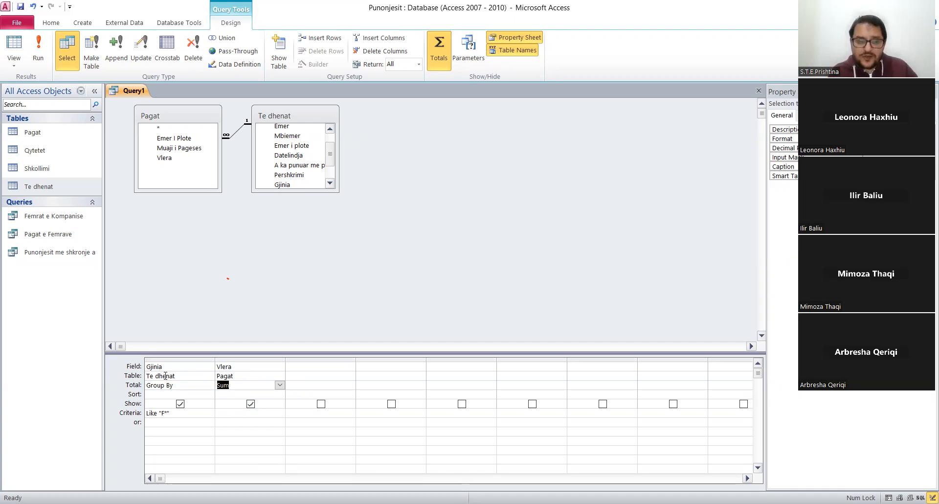
Remove the F* criteria from Gjinia and run the query to view the salary sum grouped by gender.
click(178, 385)
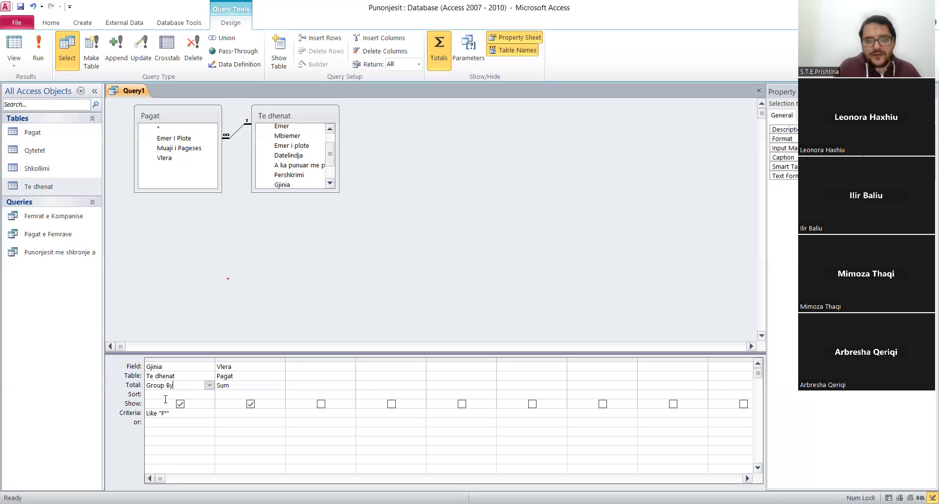
drag(175, 415, 113, 412)
key(Delete)
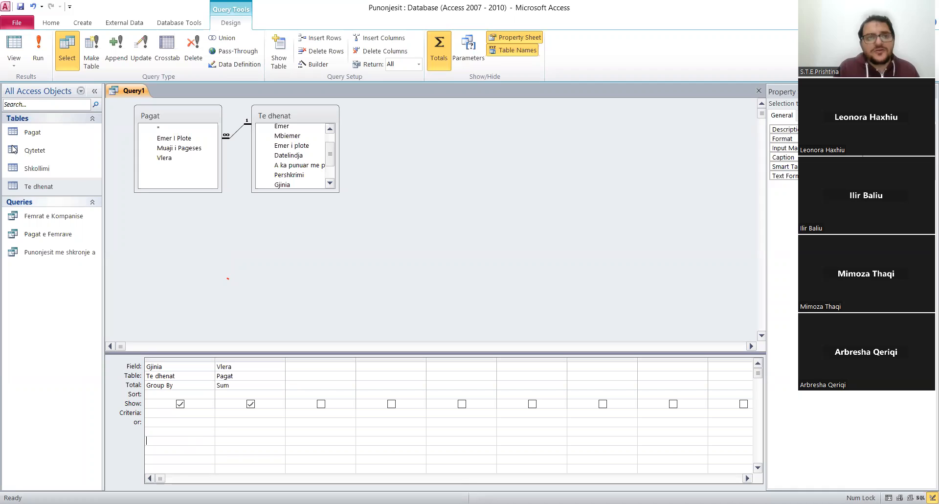
click(39, 57)
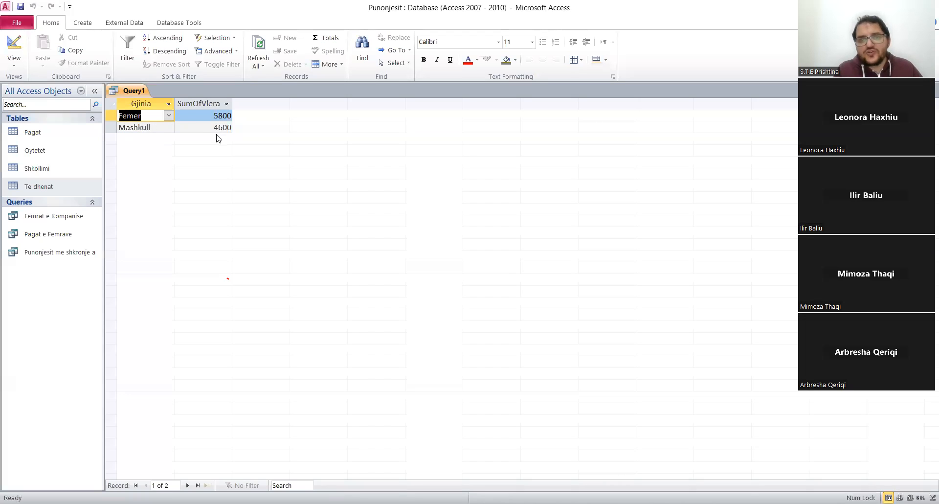
Back in Design view, set the Gjinia total to Where with the criteria F*, and rerun the query.
right_click(126, 93)
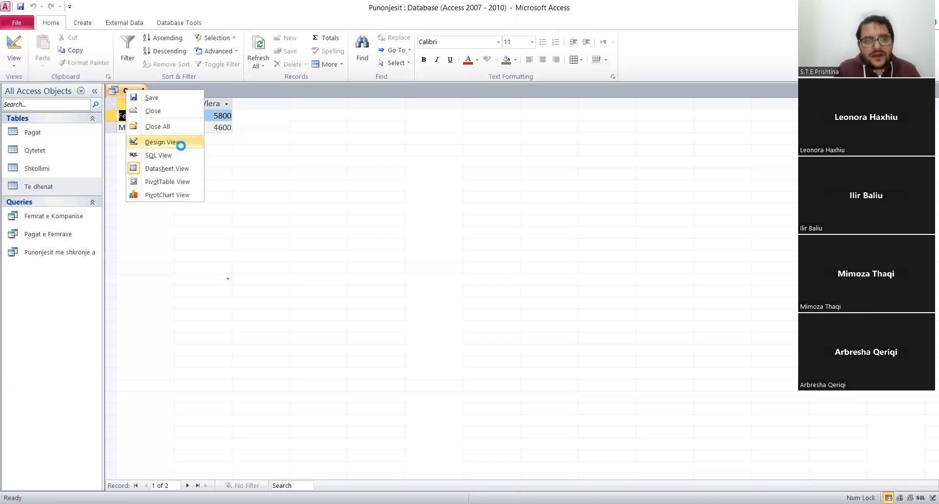
click(180, 143)
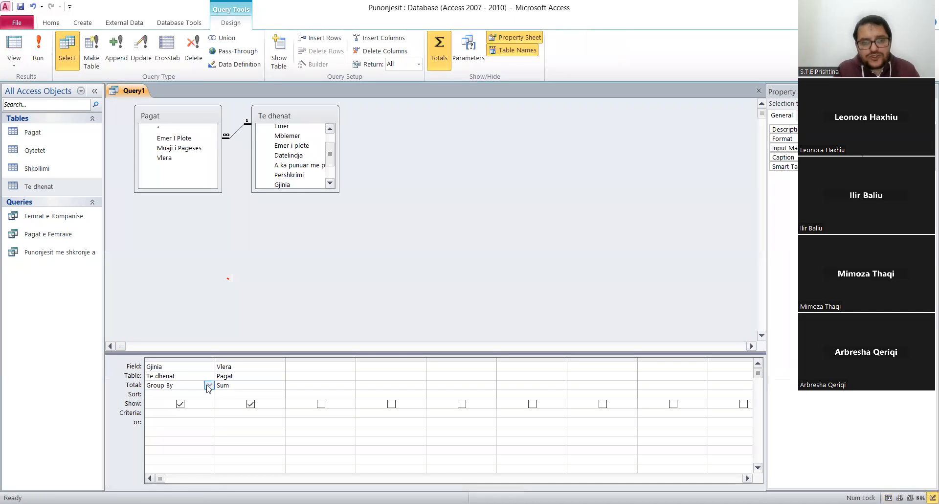
click(210, 385)
click(166, 490)
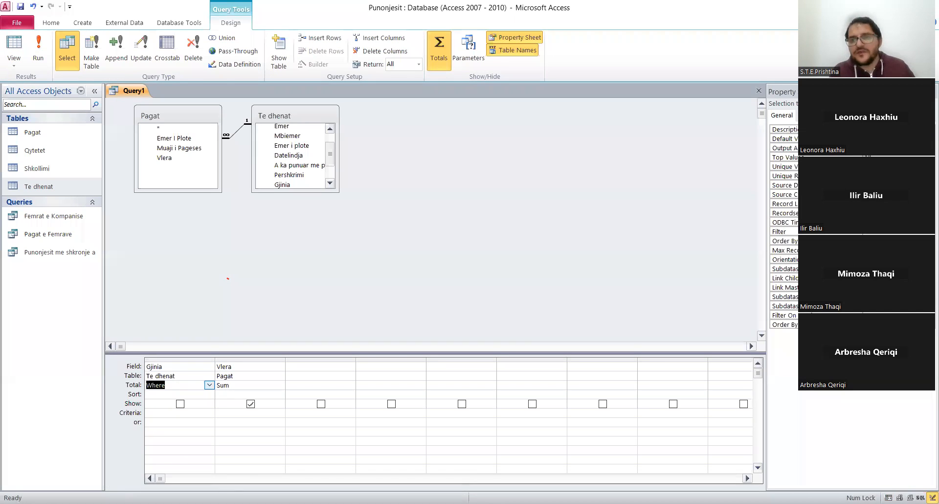
click(156, 414)
text(F*)
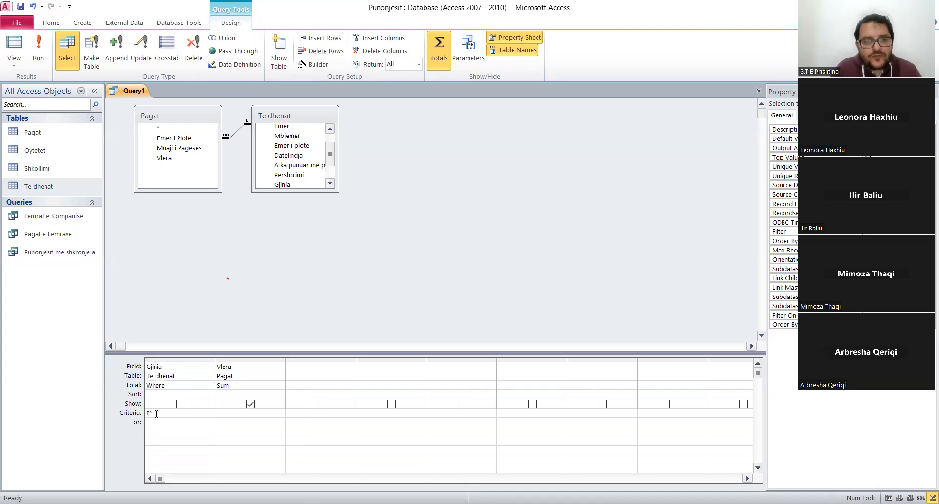
click(195, 428)
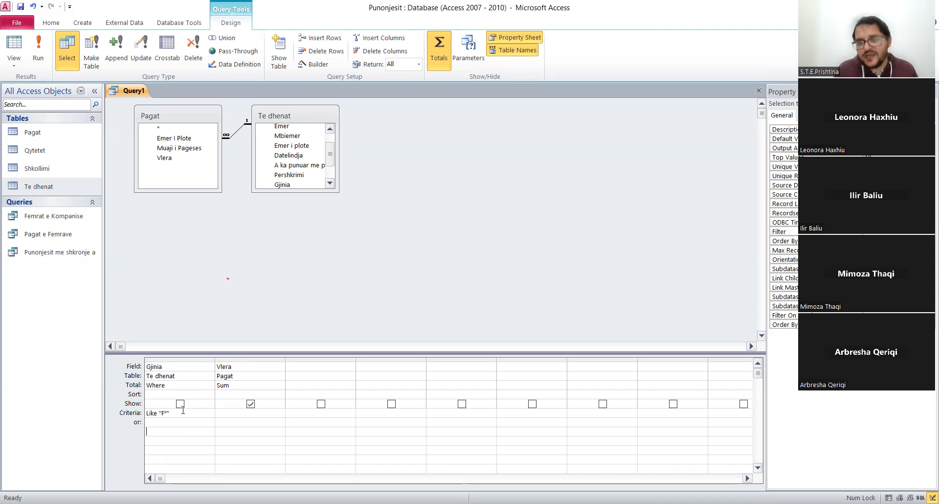
click(44, 58)
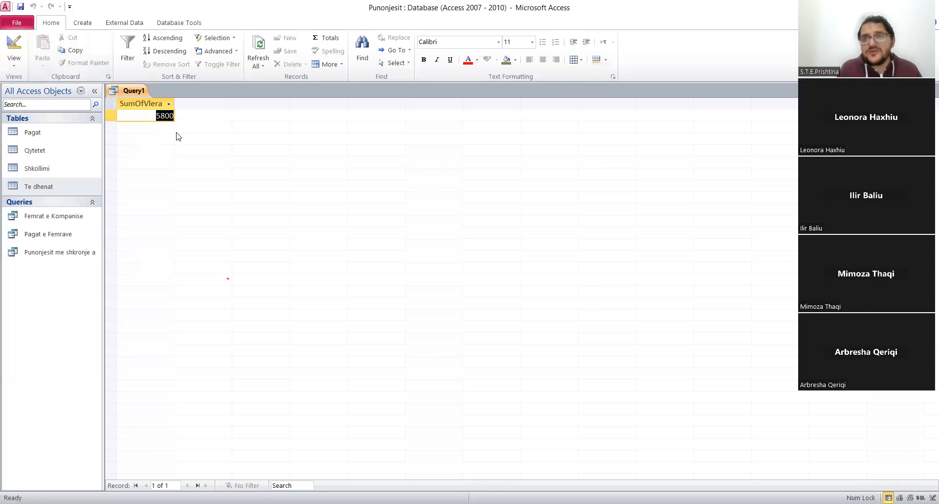
Save the query under the name Kosto per Femrat and close it.
right_click(136, 90)
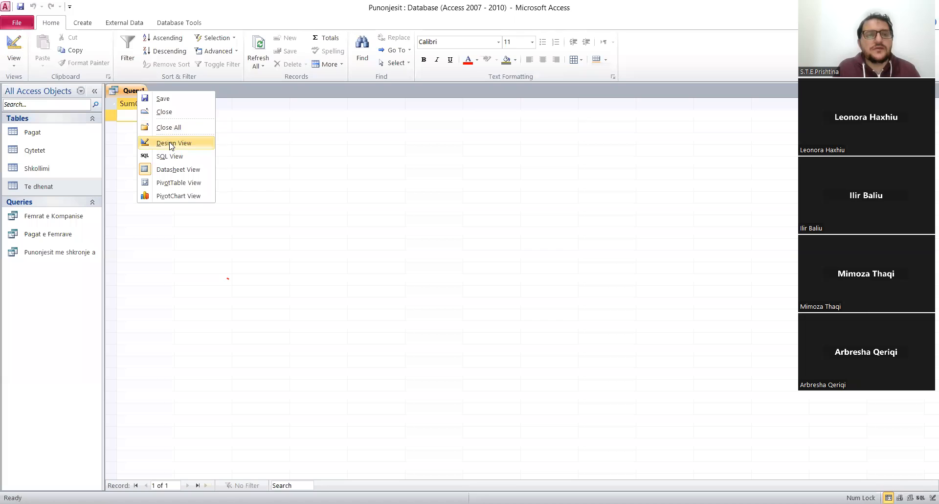
click(164, 100)
text(Kosto per Femrat)
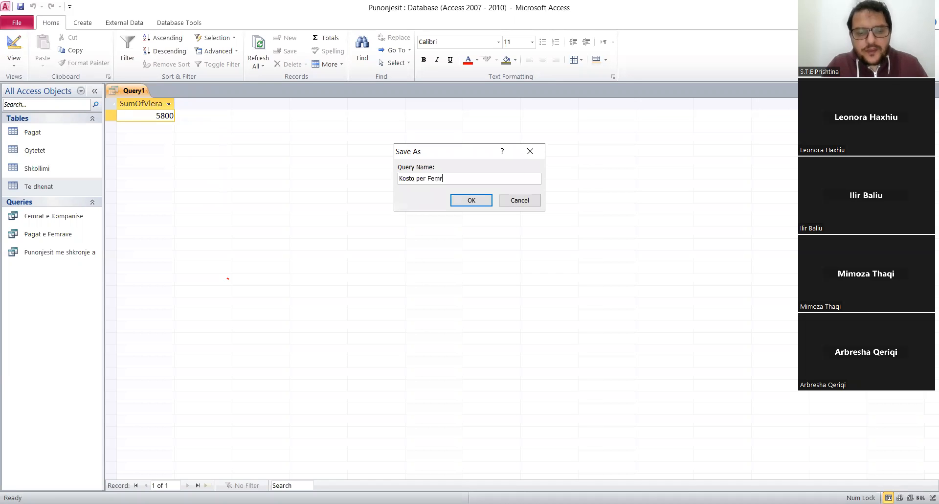
click(478, 205)
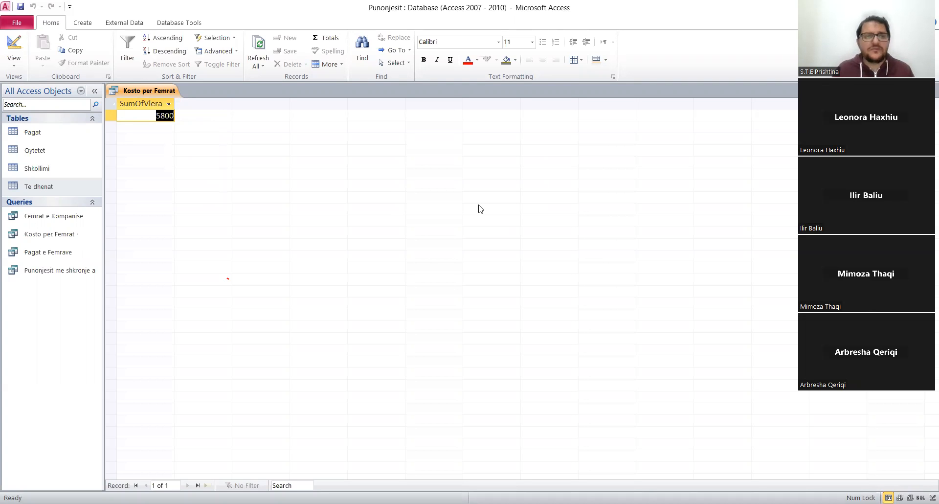
right_click(160, 94)
click(189, 108)
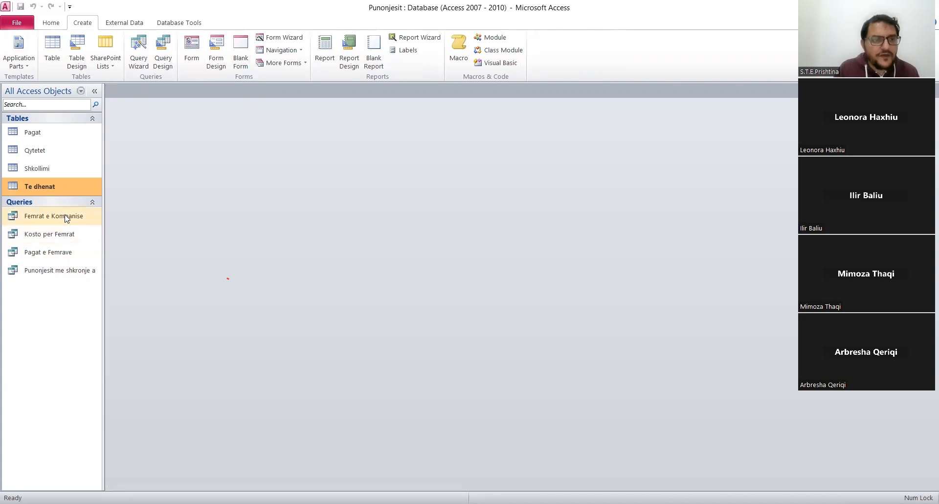
Open the Femrat e Kompanise query in Design view and add the Datelindja field as its third column.
right_click(61, 216)
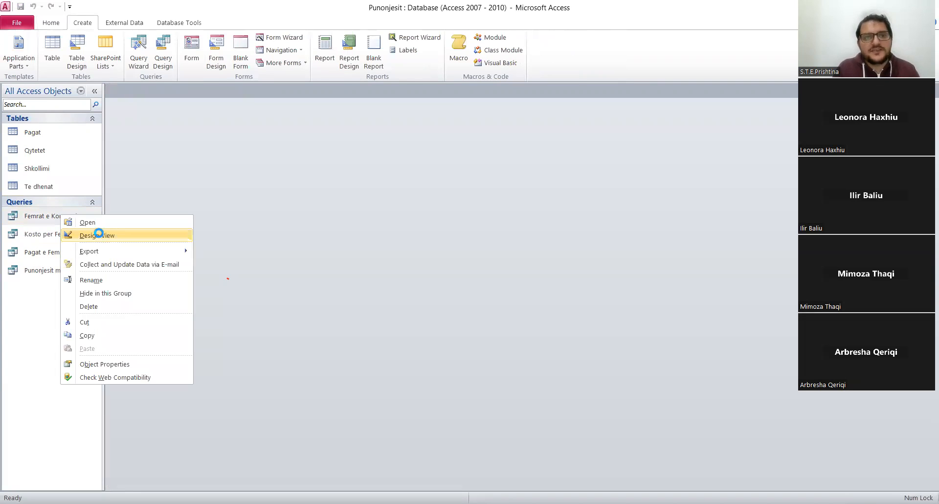
click(99, 233)
click(188, 178)
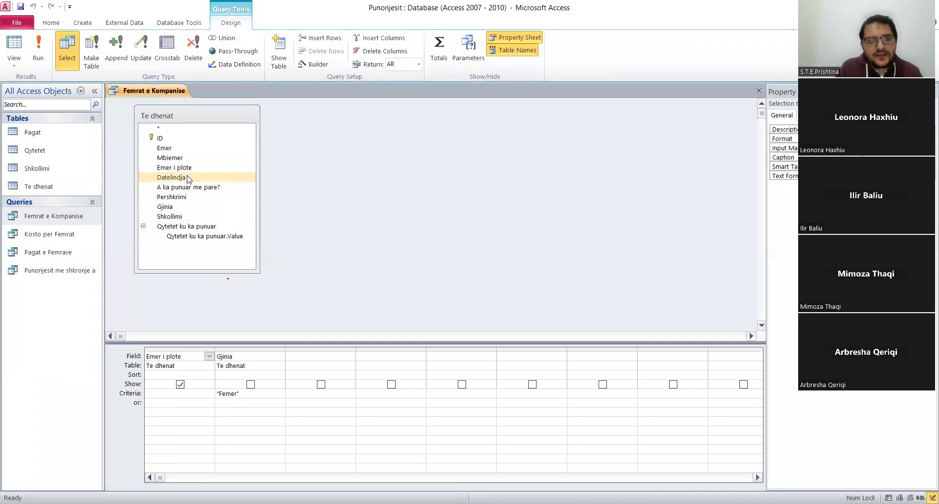
double_click(187, 178)
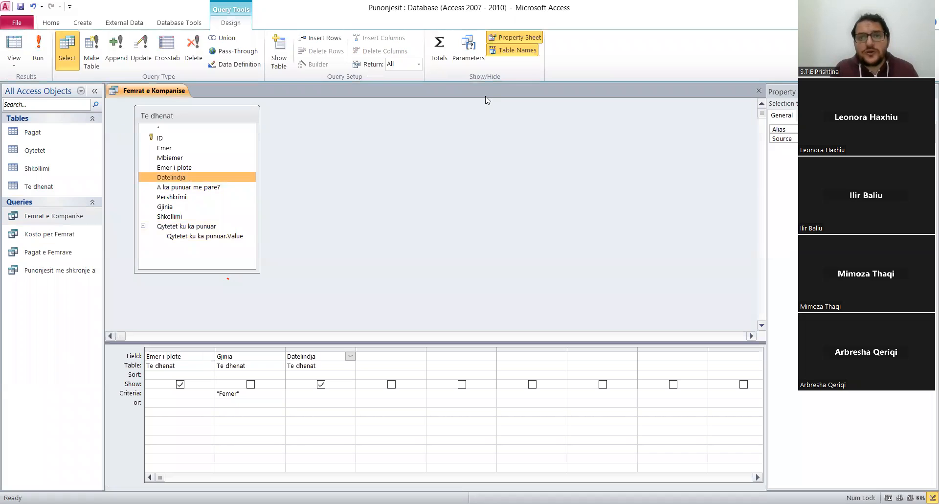
Set the Datelindja criteria to between 1/1/1980 and 1/1/1999 and run the query.
click(302, 394)
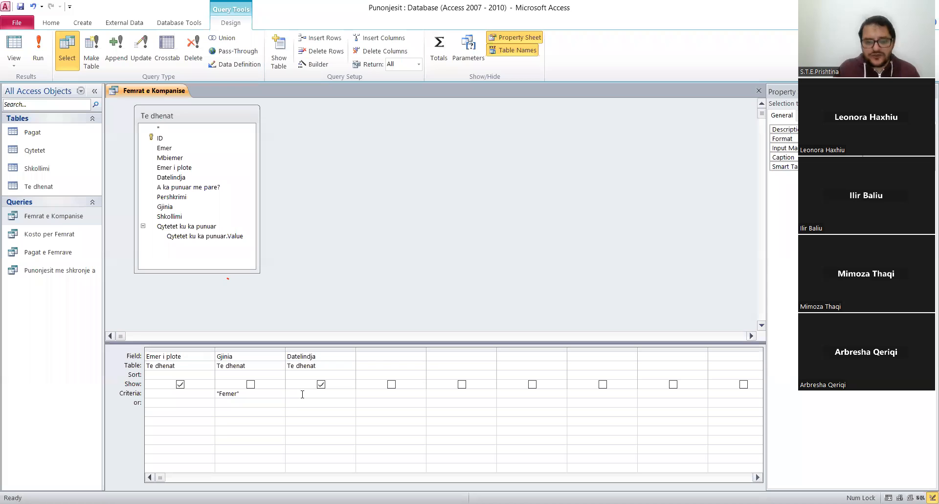
text(betwee)
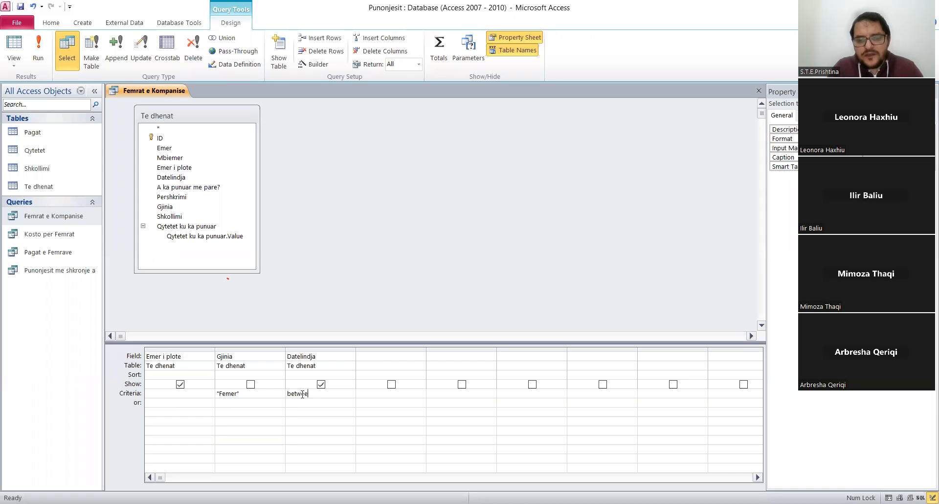
text(n 1/1/1)
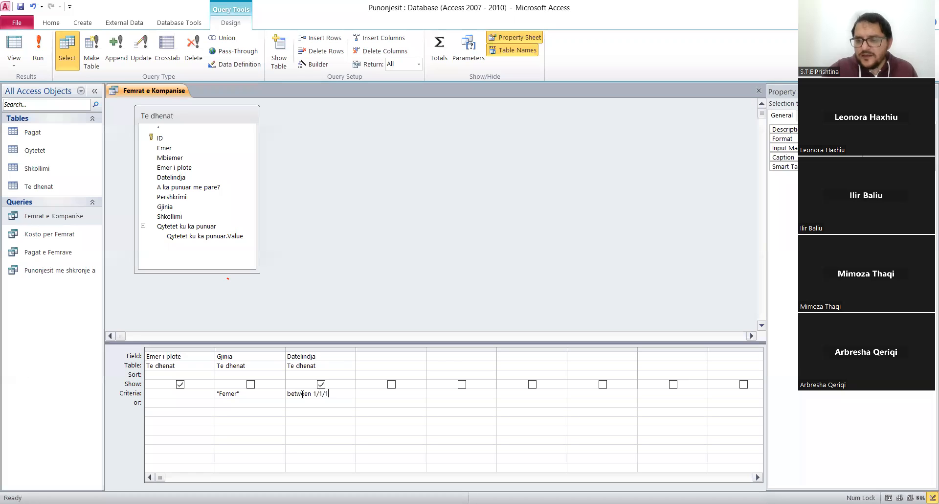
text(980 and 1/1/20)
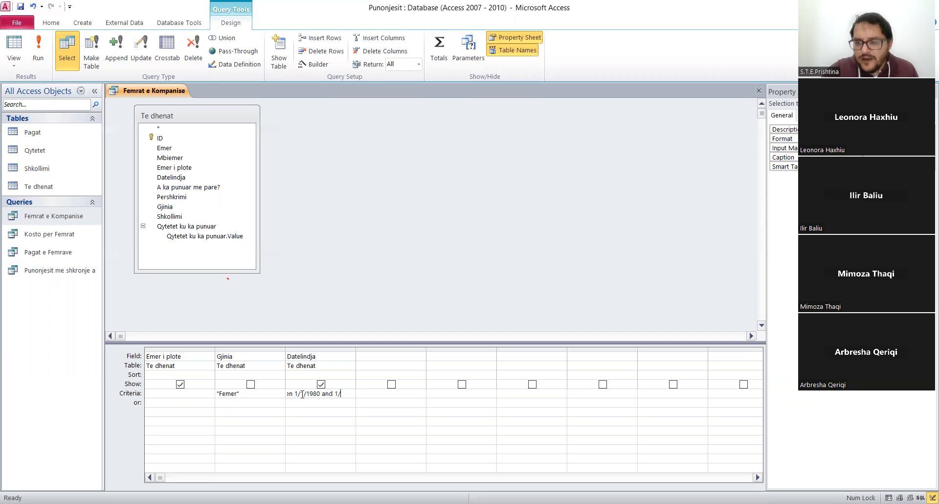
key(BackSpace)
key(BackSpace)
text(1999)
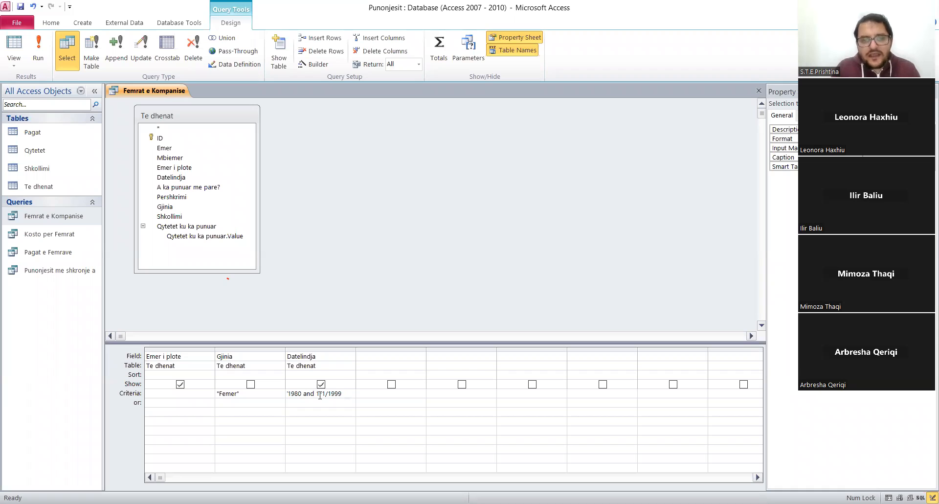
drag(320, 395, 248, 387)
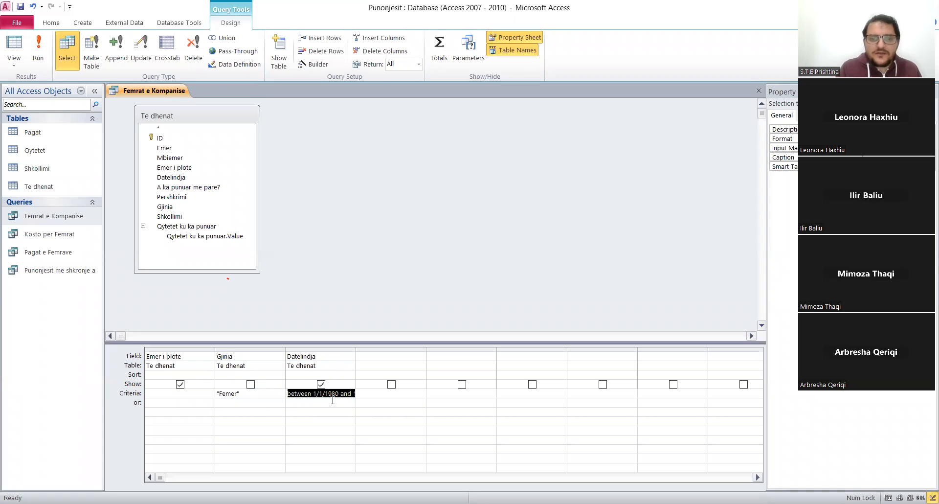
drag(341, 394, 405, 408)
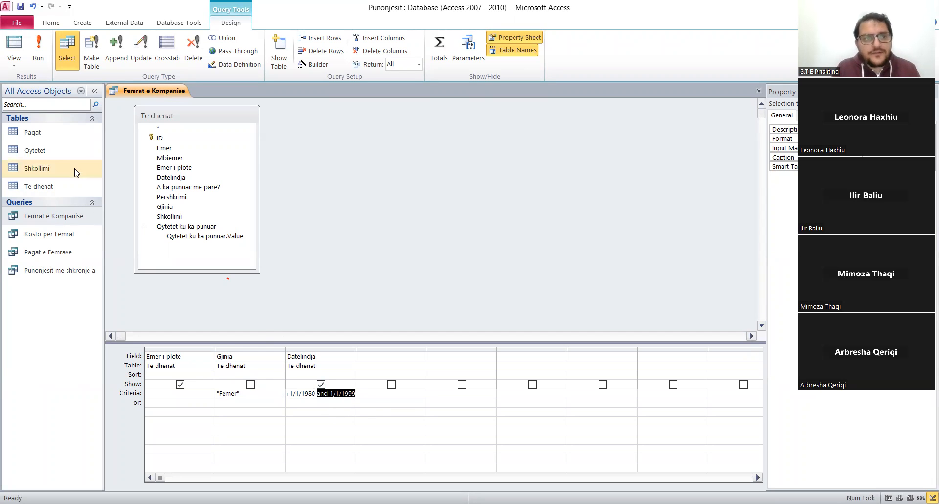
click(37, 58)
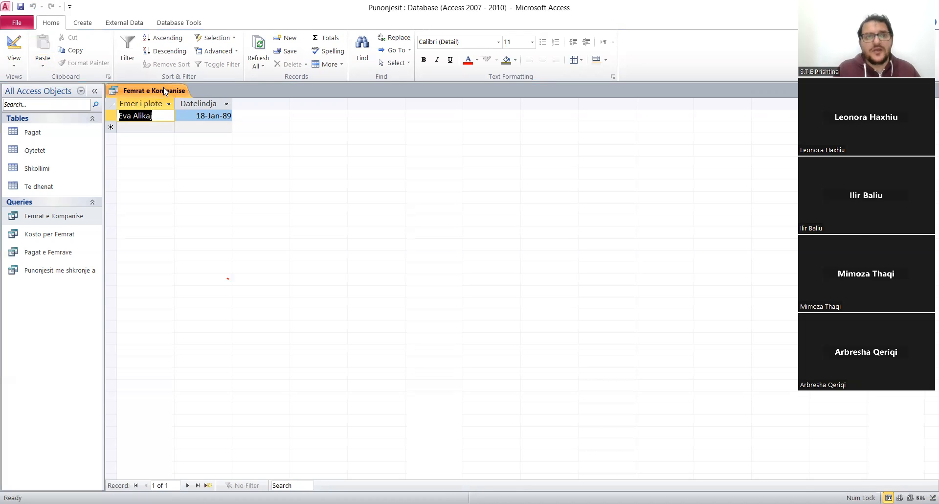
Return the Femrat e Kompanise query to Design view, then close it and save its design changes.
right_click(165, 90)
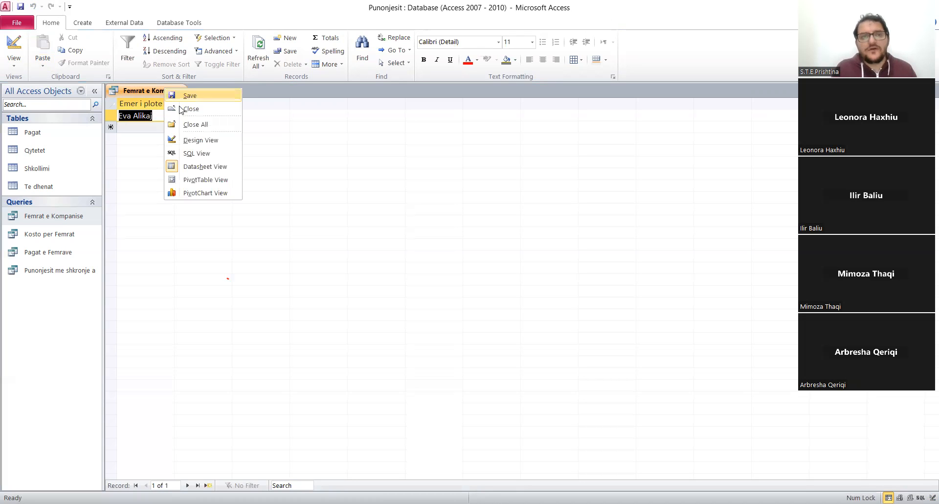
click(205, 141)
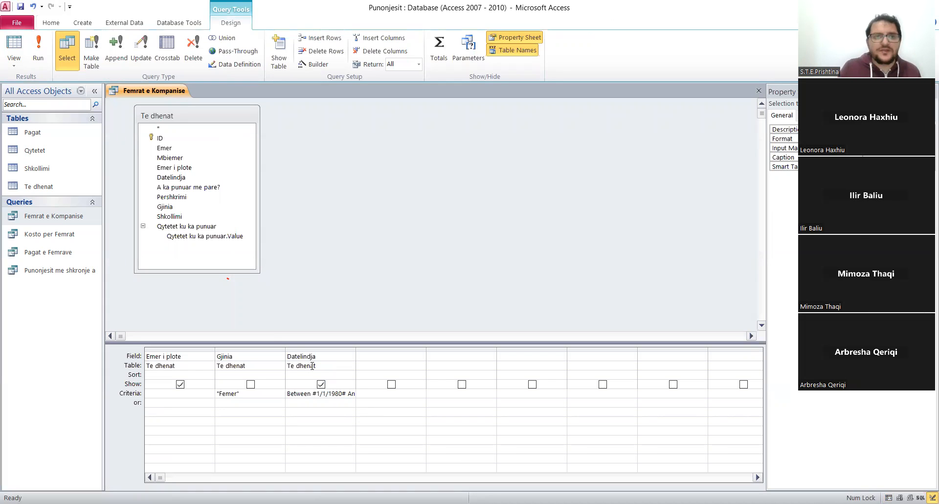
right_click(175, 94)
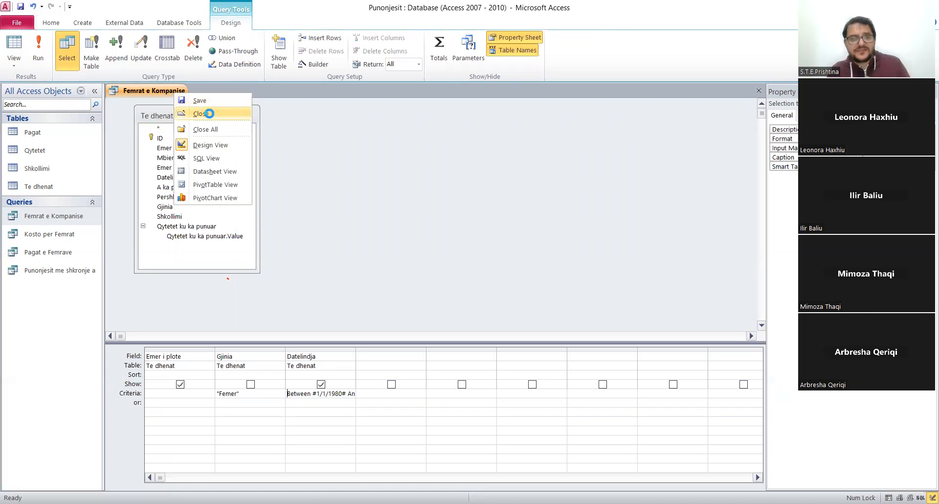
click(209, 114)
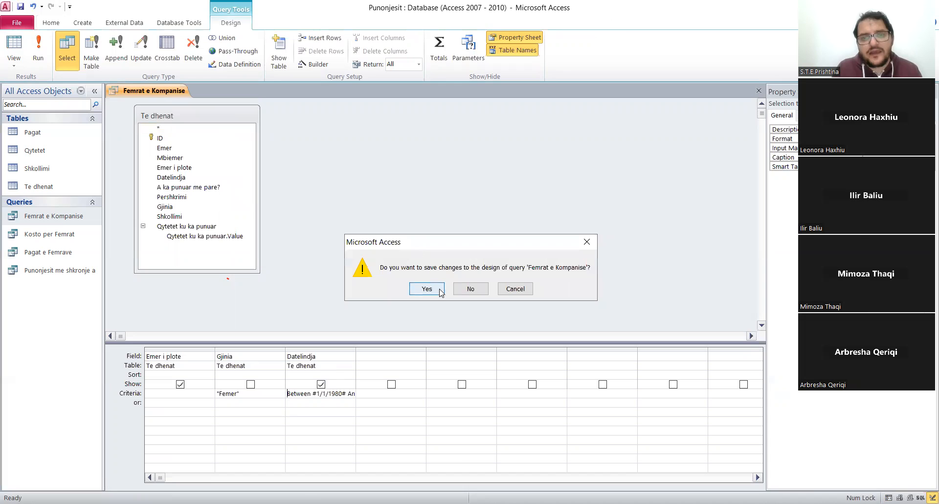
click(440, 291)
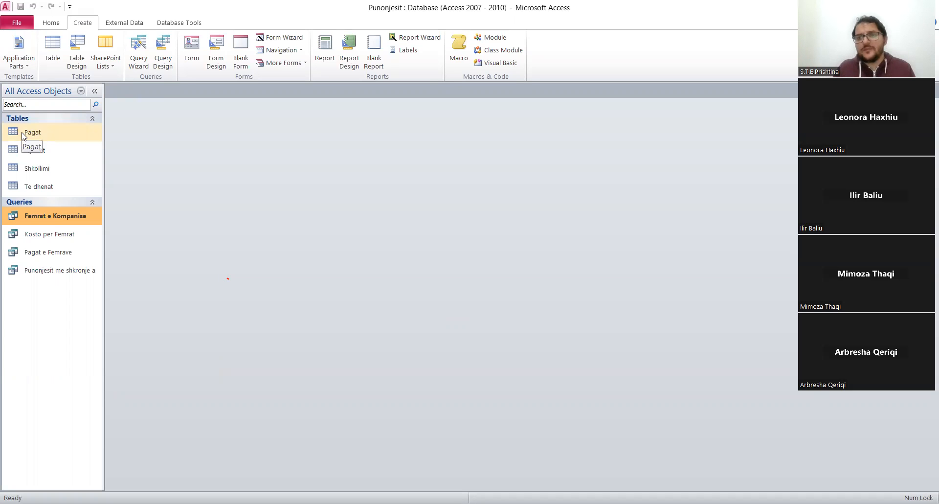
Open the Pagat table to review the salary records, then close it.
double_click(47, 139)
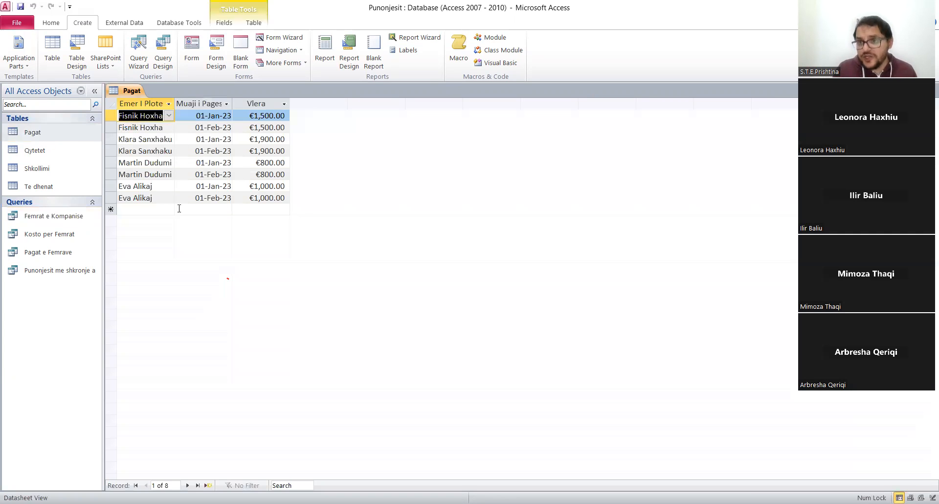
right_click(138, 94)
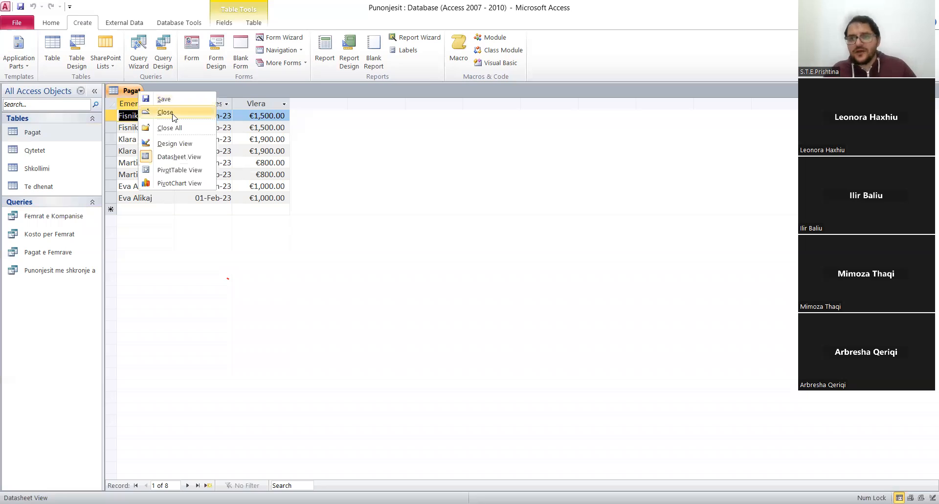
click(173, 117)
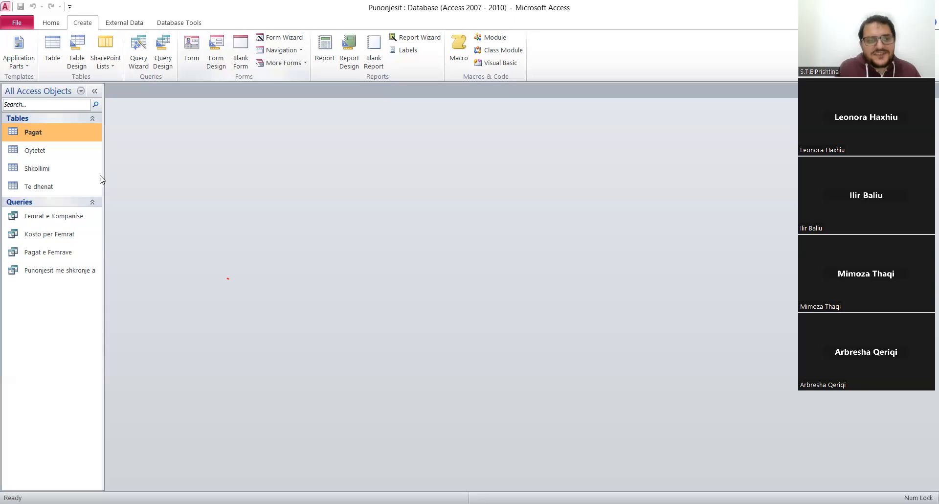
Create a split form based on the Te dhenat table.
click(38, 190)
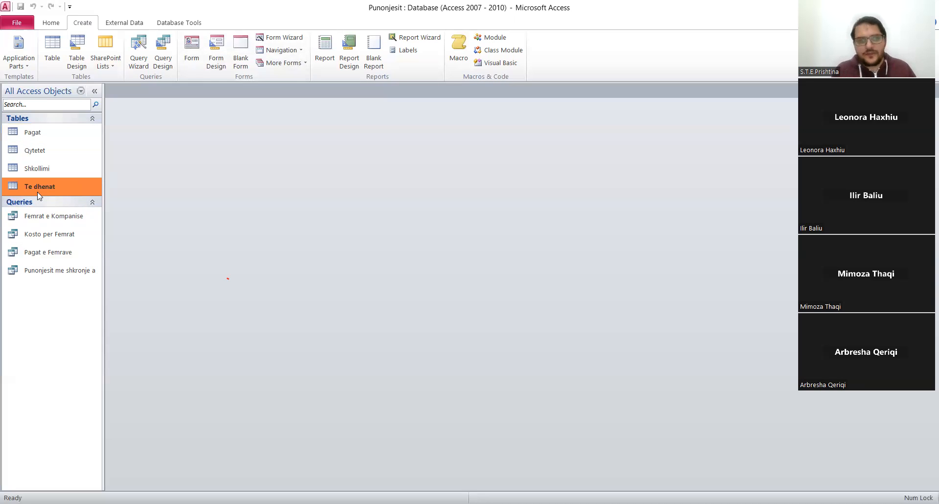
click(289, 64)
click(288, 63)
click(289, 63)
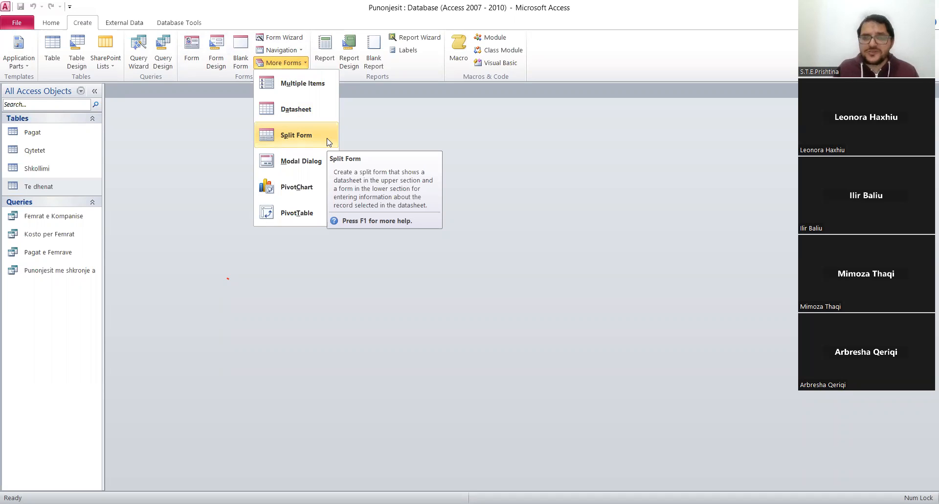
click(289, 138)
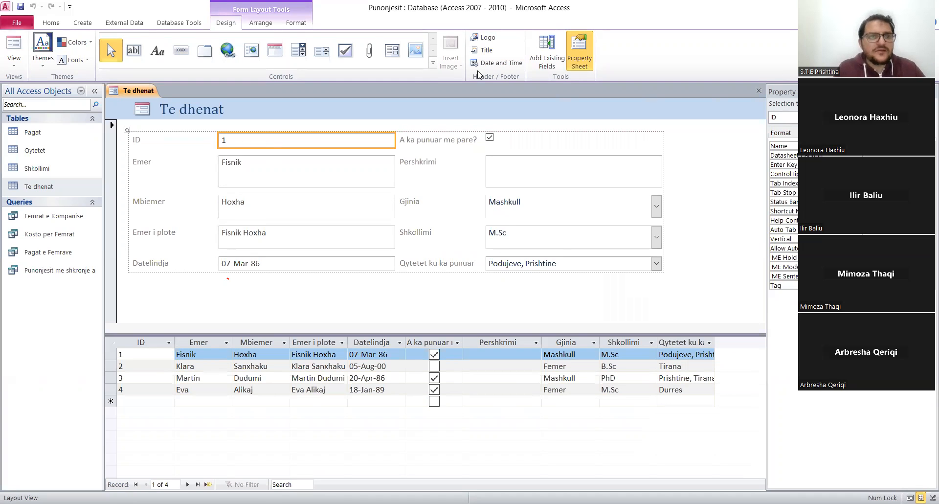
Save the new split form under the name Te dhenat.
right_click(148, 93)
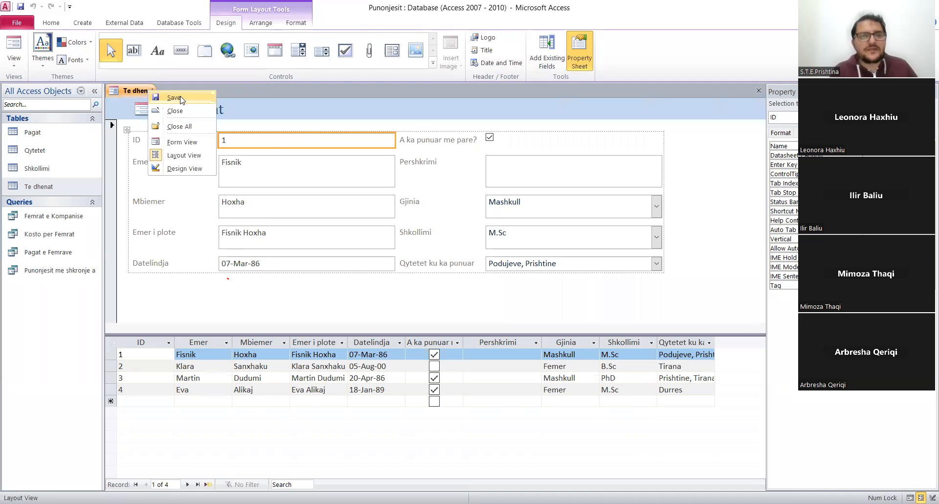
click(174, 98)
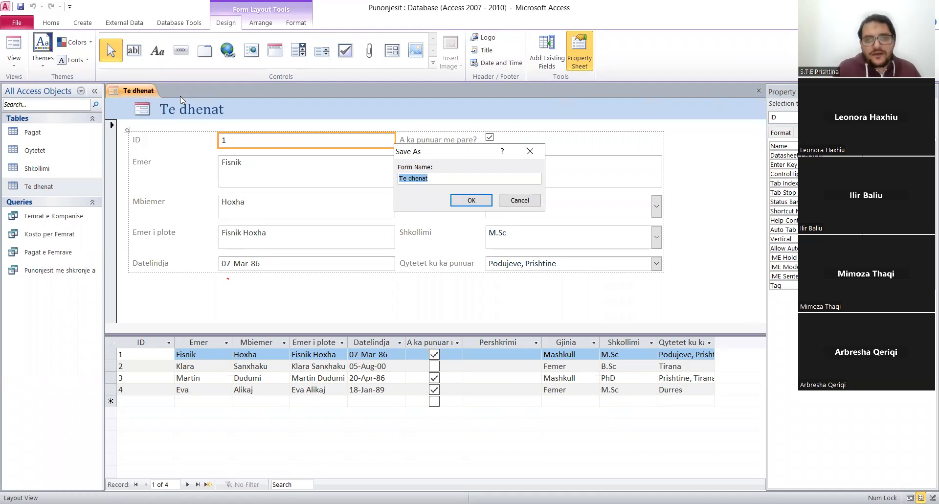
click(469, 201)
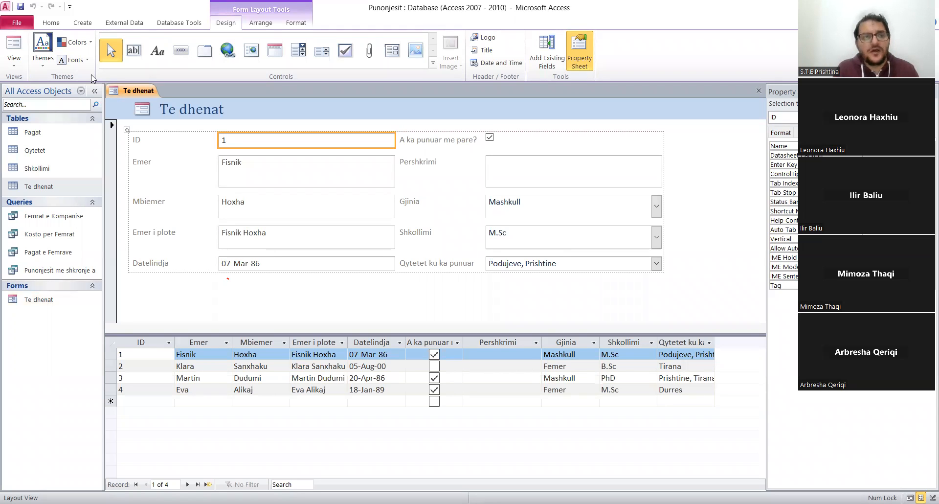
Switch the Te dhenat form to Design view and display the Format properties of its ID and Emer labels.
right_click(140, 90)
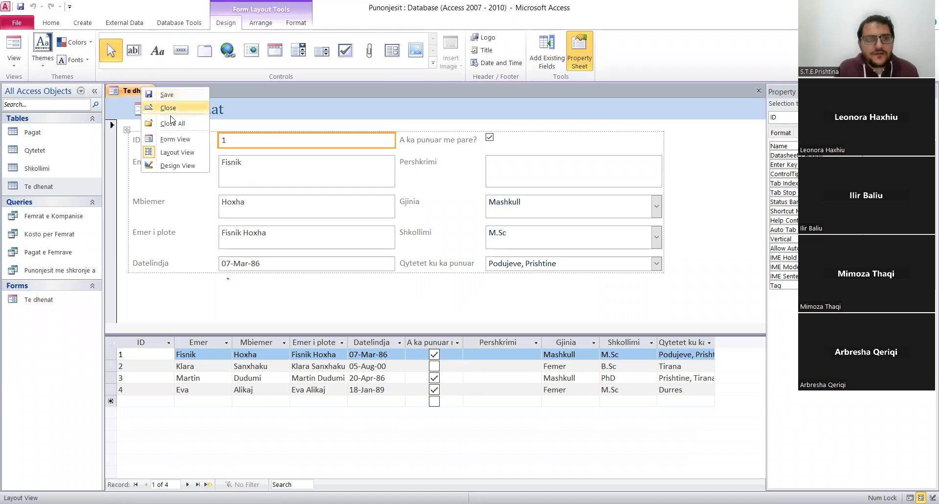
click(189, 168)
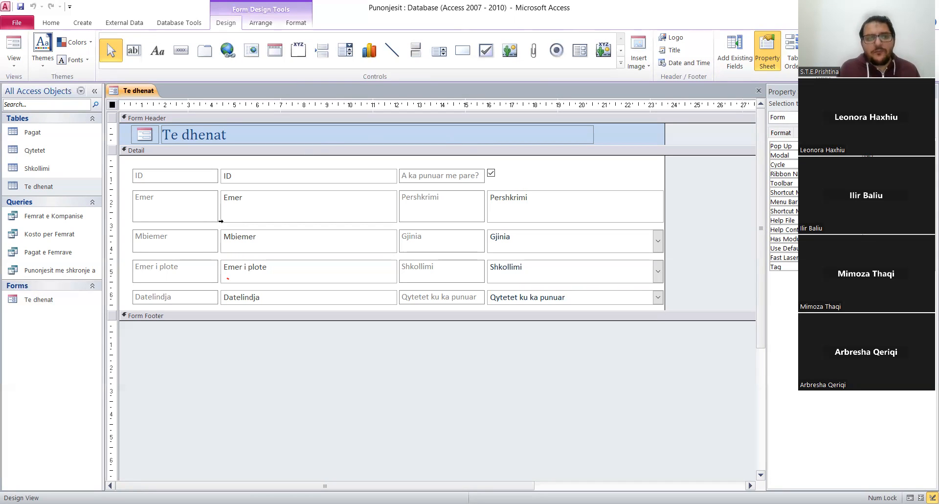
click(190, 202)
click(190, 200)
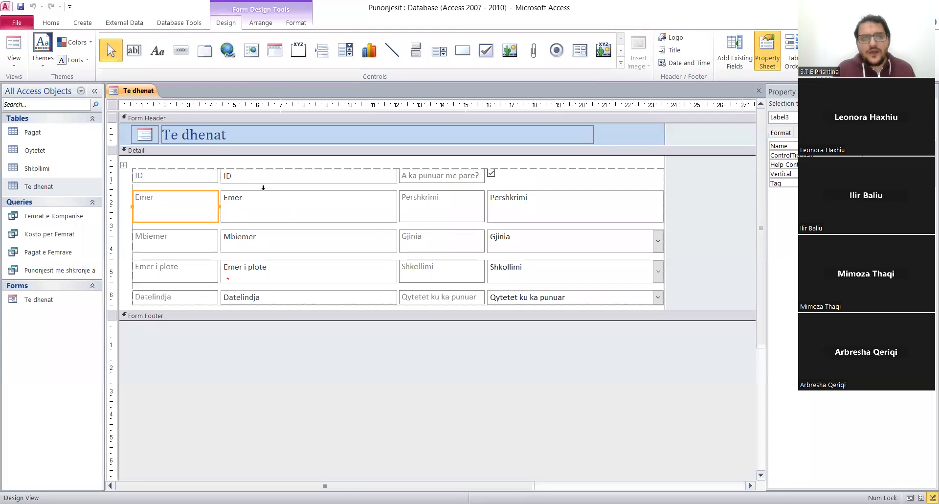
shift+click(179, 176)
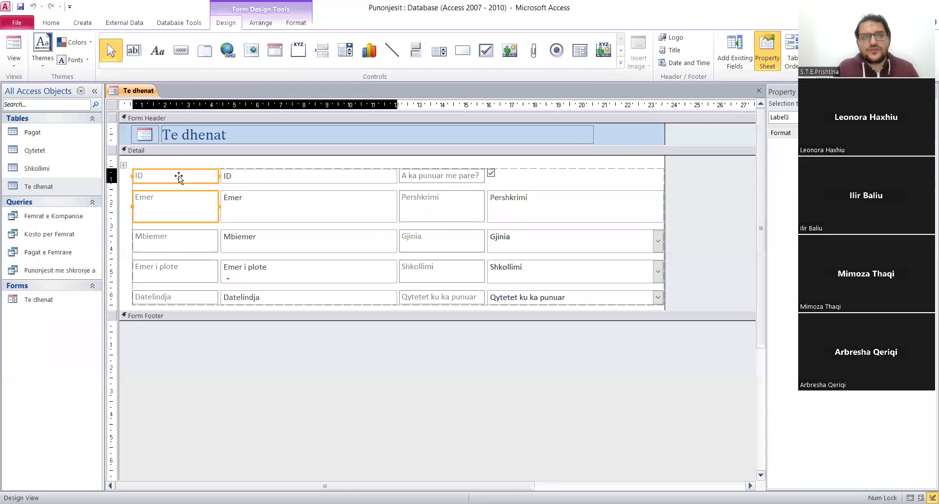
click(172, 206)
click(182, 176)
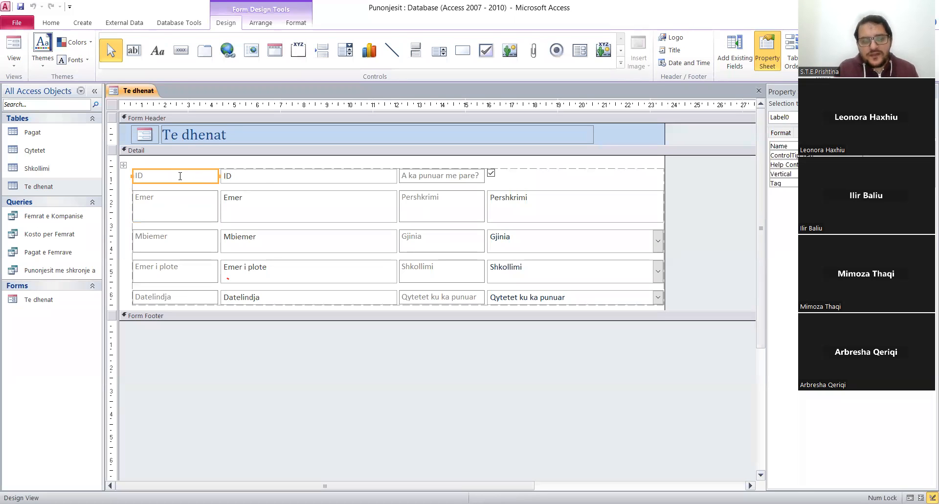
click(784, 132)
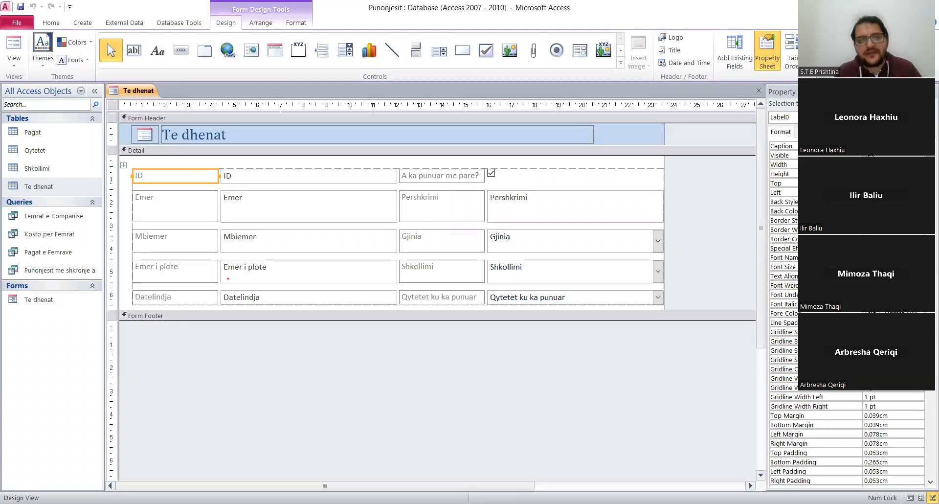
click(195, 202)
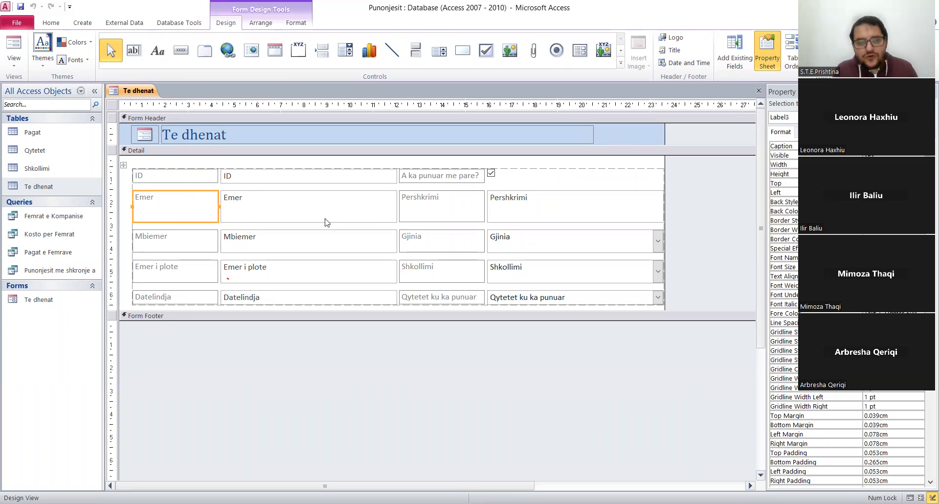
Set one uniform height for all labels and fields in the form's Detail layout.
click(123, 165)
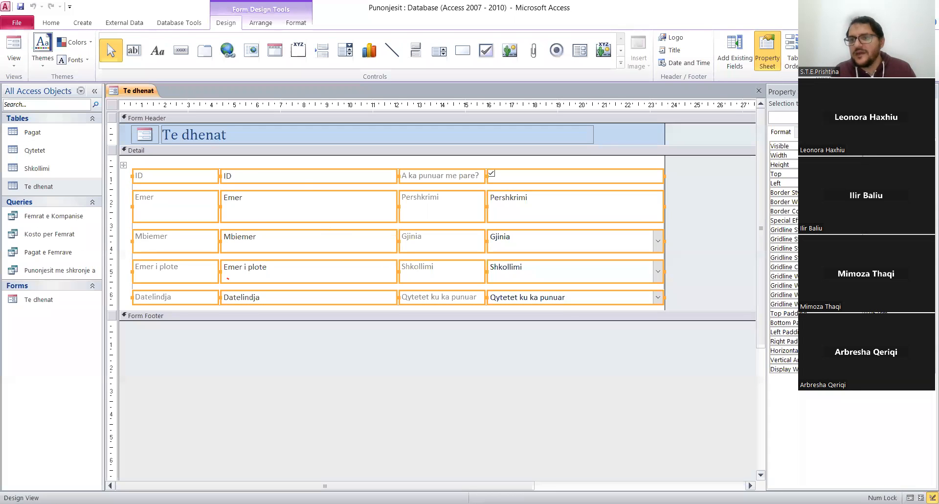
click(880, 165)
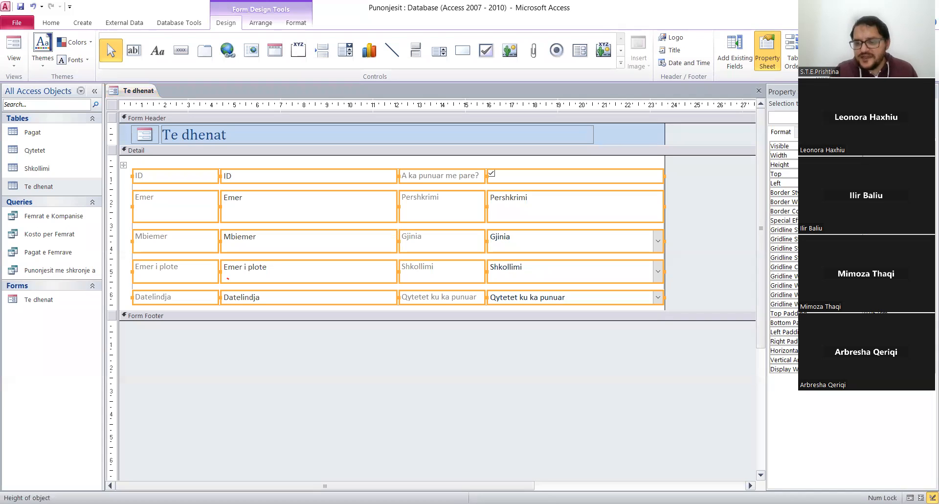
key(Return)
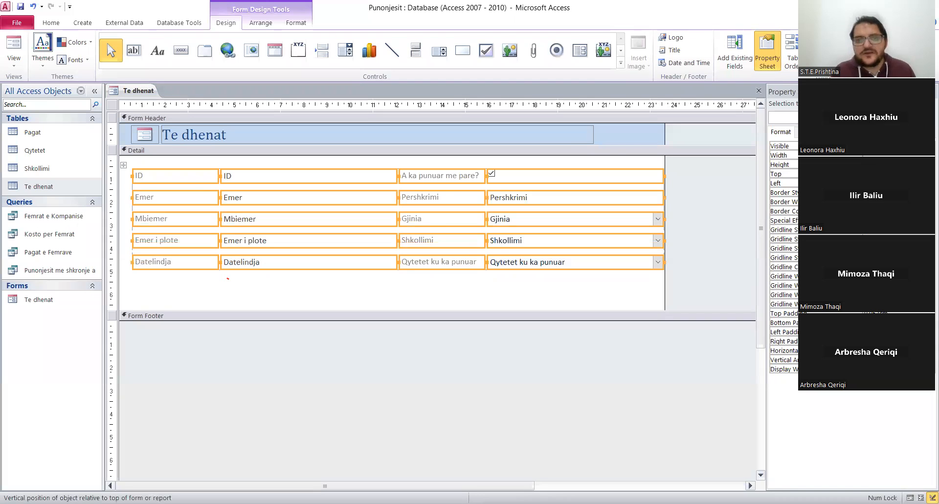
click(385, 288)
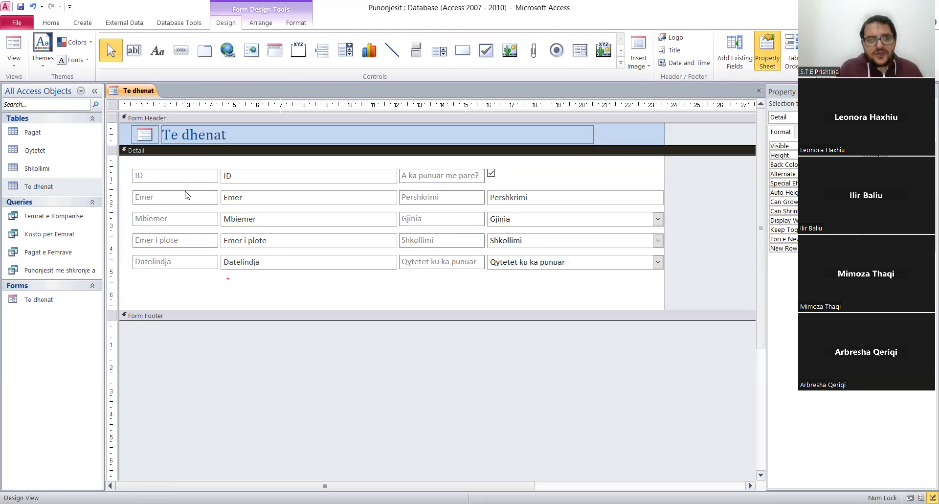
click(167, 176)
click(176, 198)
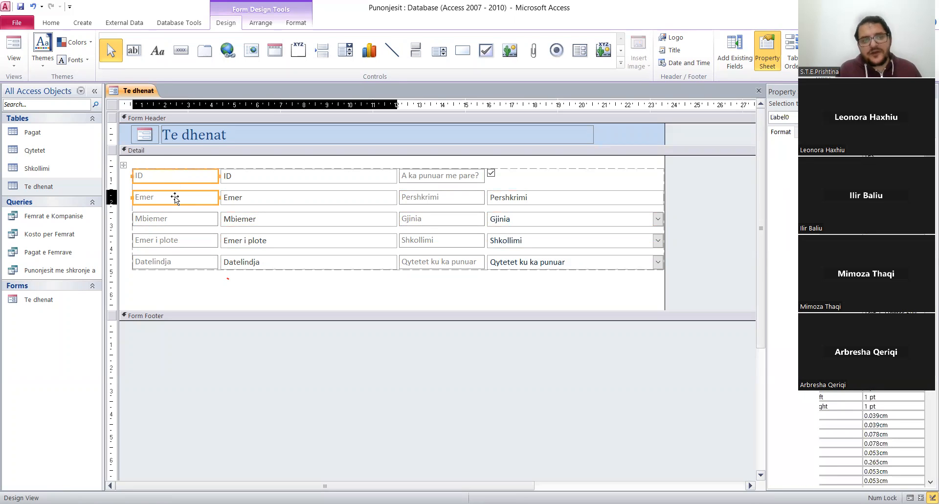
click(175, 219)
click(166, 240)
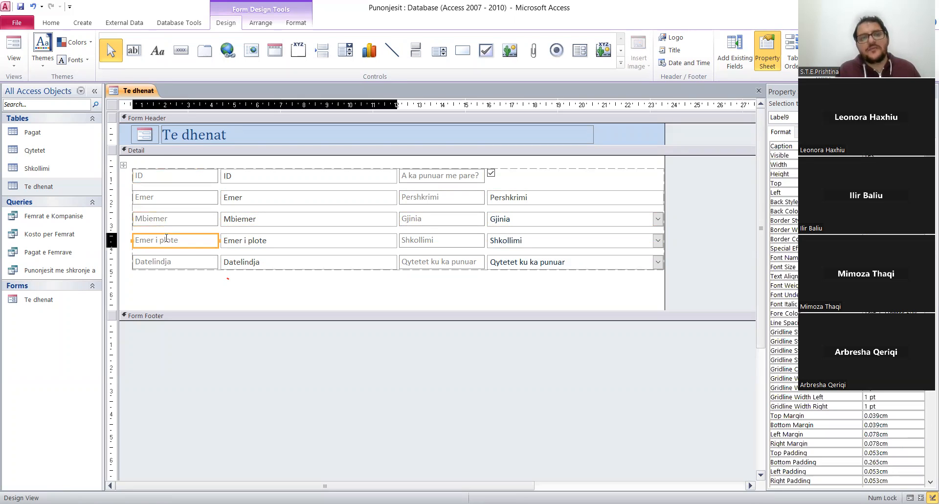
Insert an empty layout row below the Datelindja row.
click(168, 265)
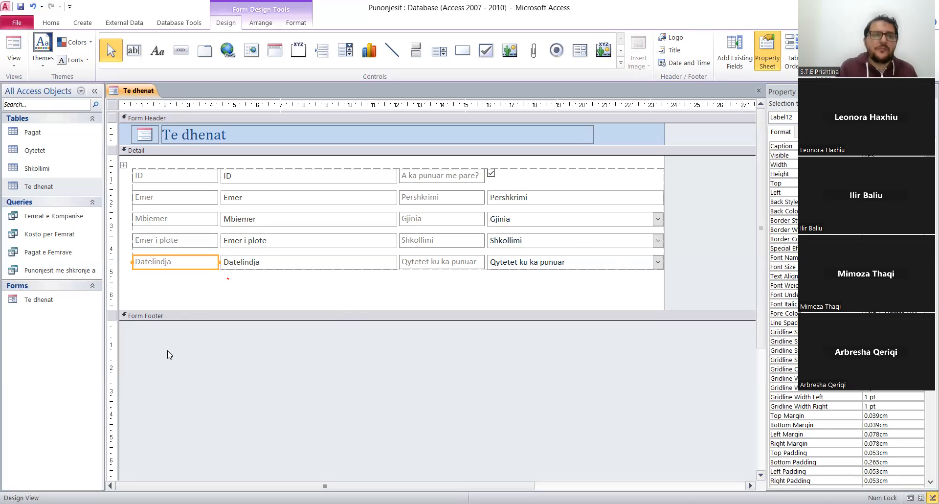
right_click(201, 257)
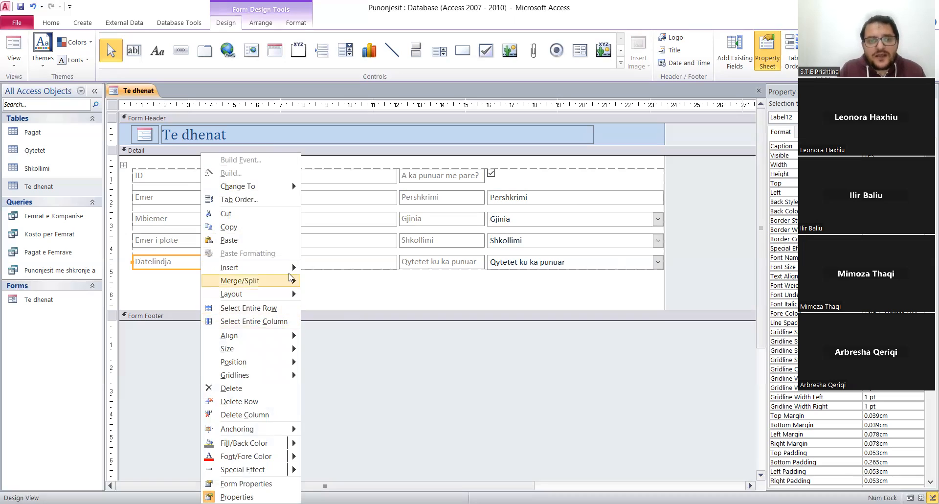
mouse_move(290, 269)
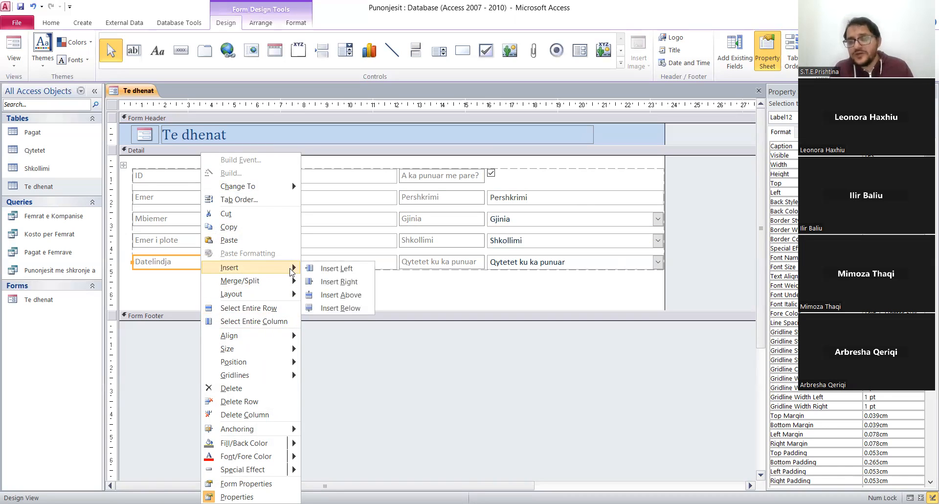
click(345, 308)
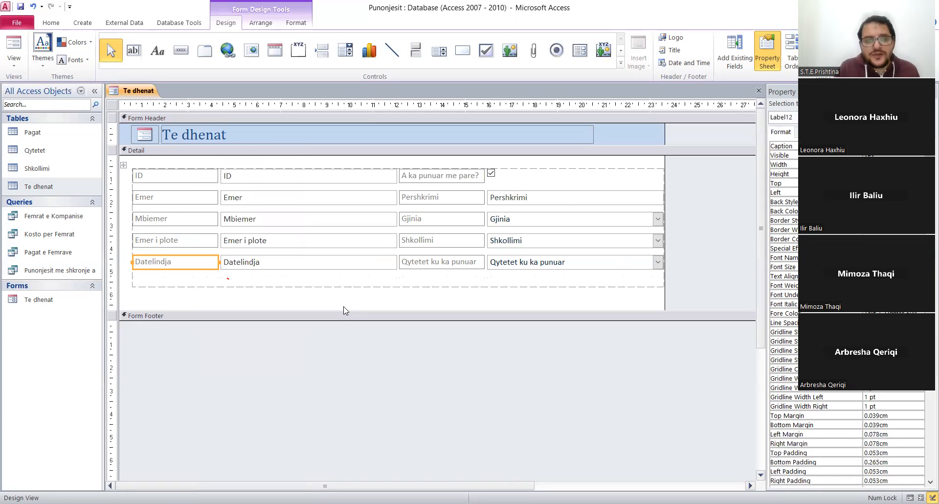
Move the "A ka punuar me pare?" label and check box into the empty row below Datelindja and increase their height.
click(150, 280)
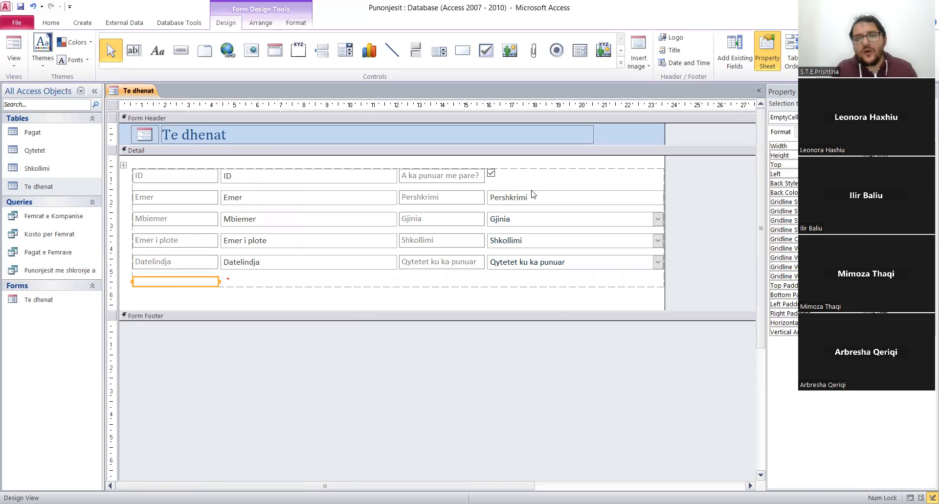
click(463, 176)
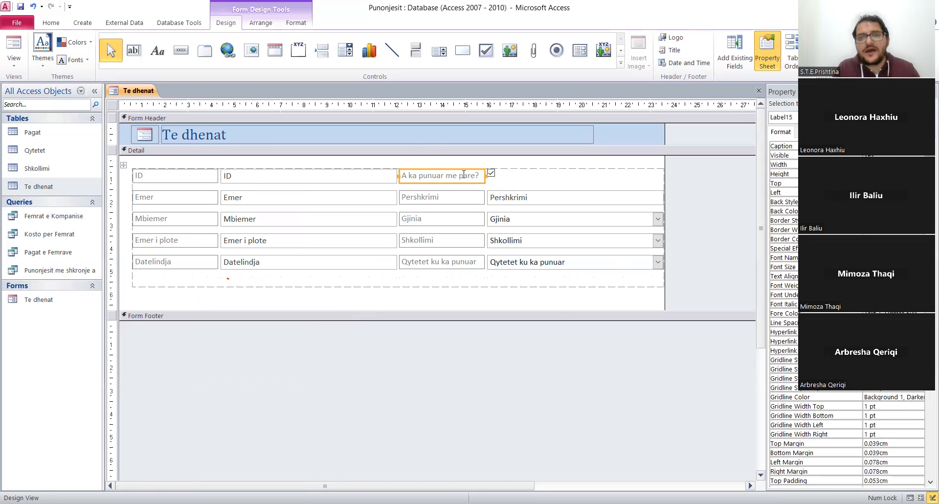
ctrl+click(503, 175)
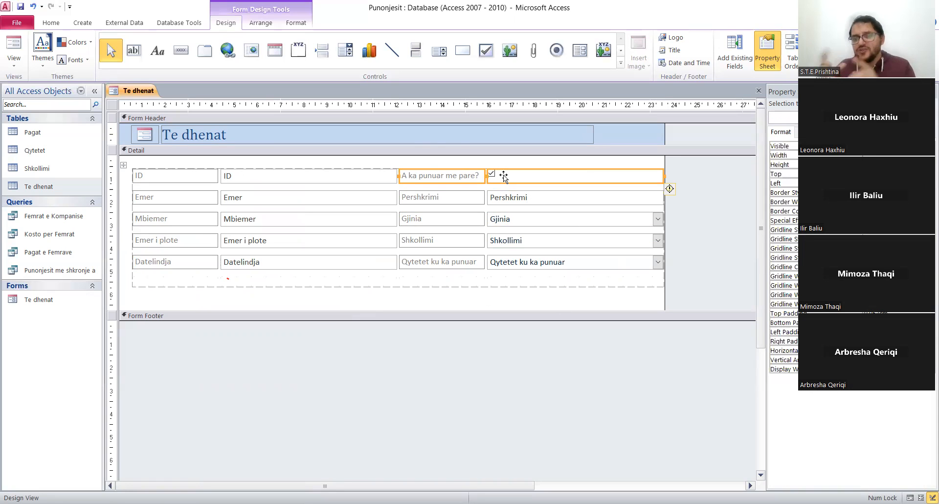
drag(503, 175, 209, 278)
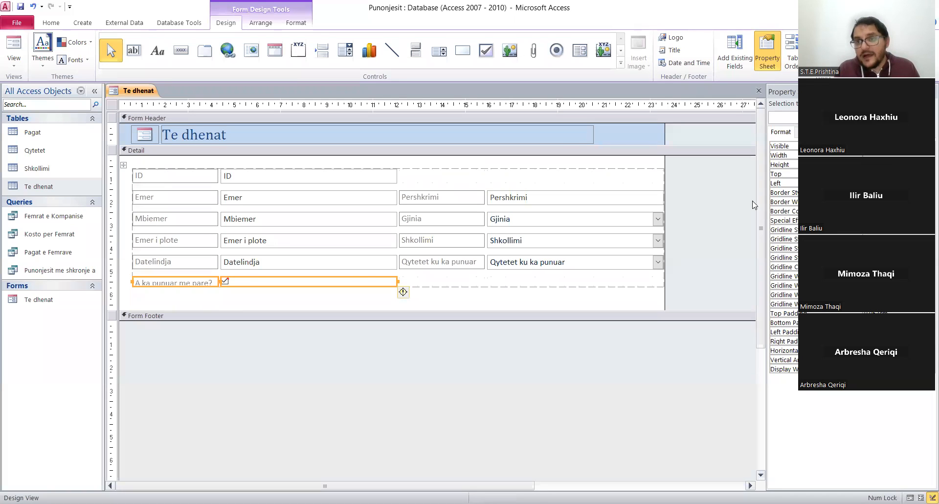
click(850, 165)
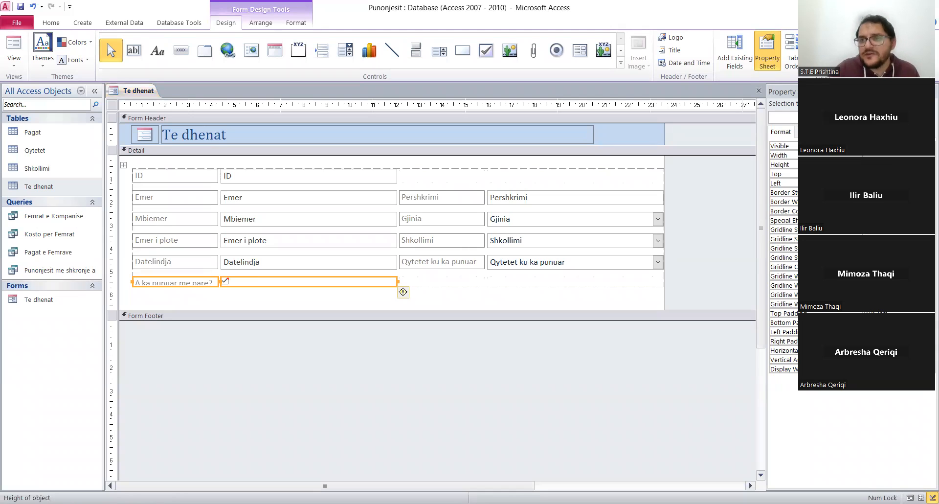
drag(403, 291, 403, 296)
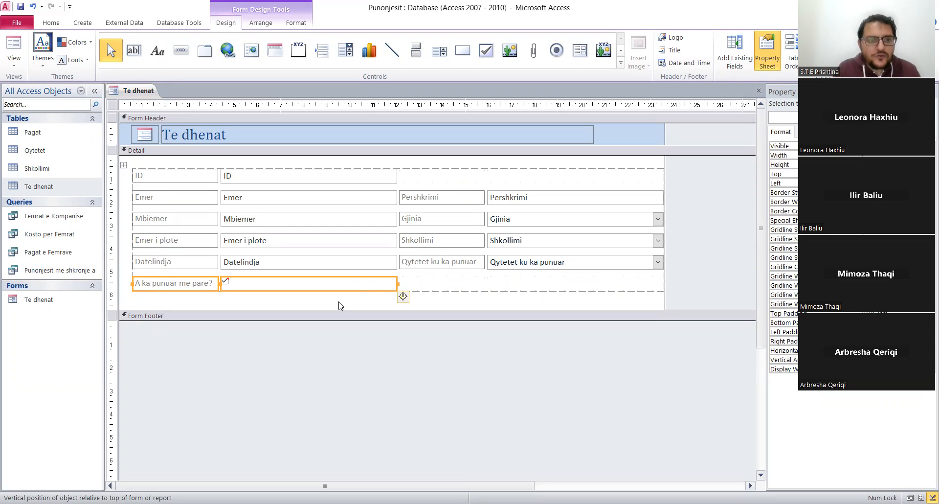
Insert four empty layout rows below the "A ka punuar me pare?" row.
right_click(183, 285)
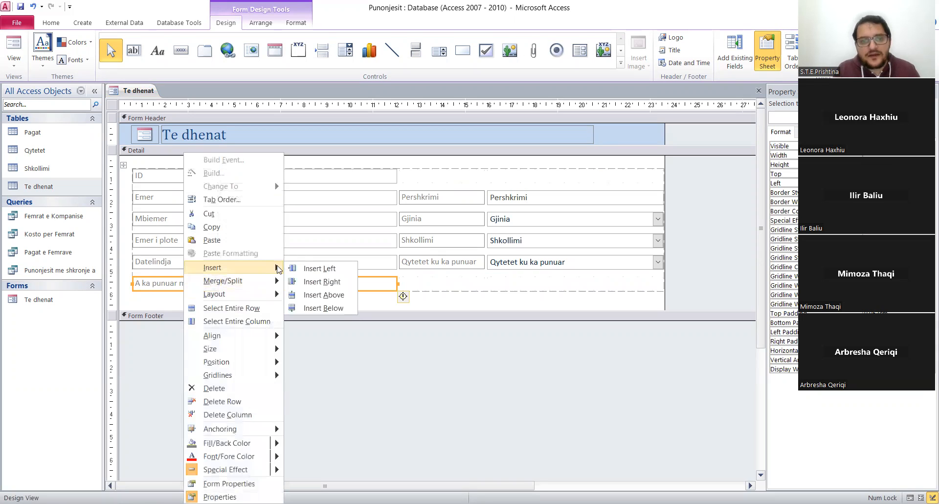
click(323, 308)
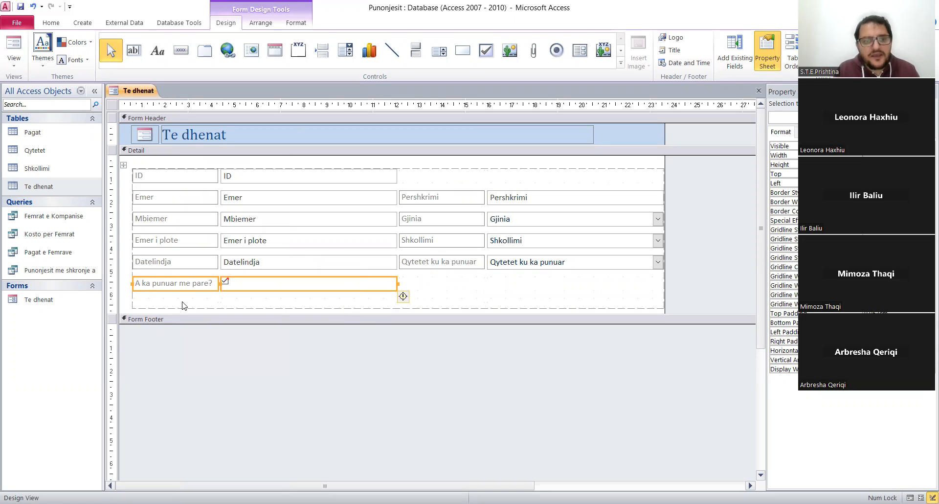
click(184, 303)
right_click(184, 304)
mouse_move(264, 268)
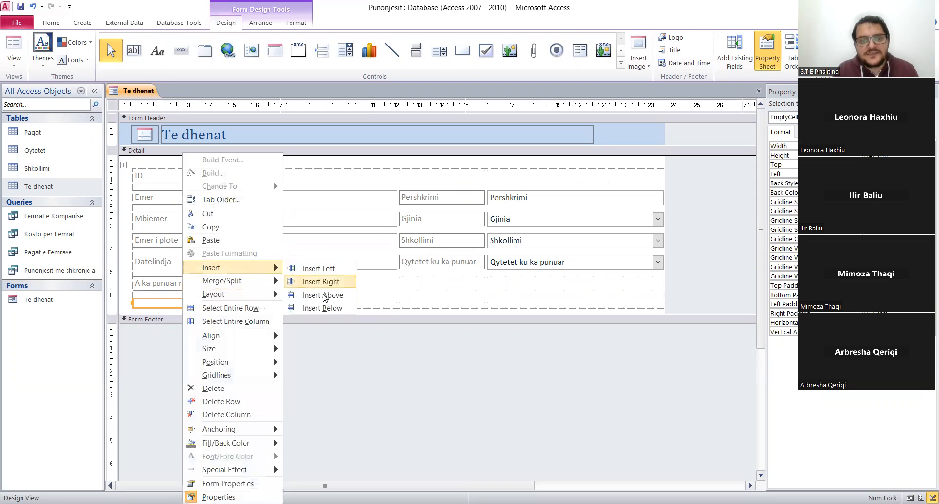
click(322, 309)
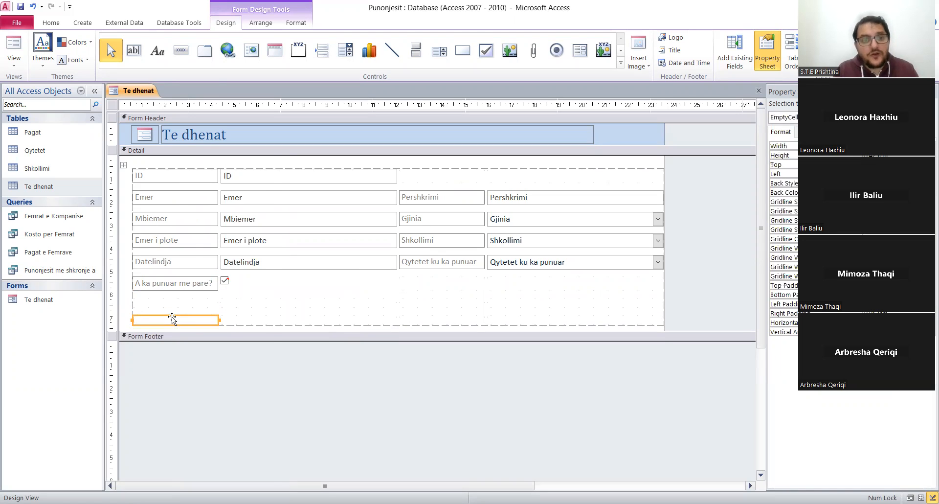
right_click(172, 318)
mouse_move(255, 267)
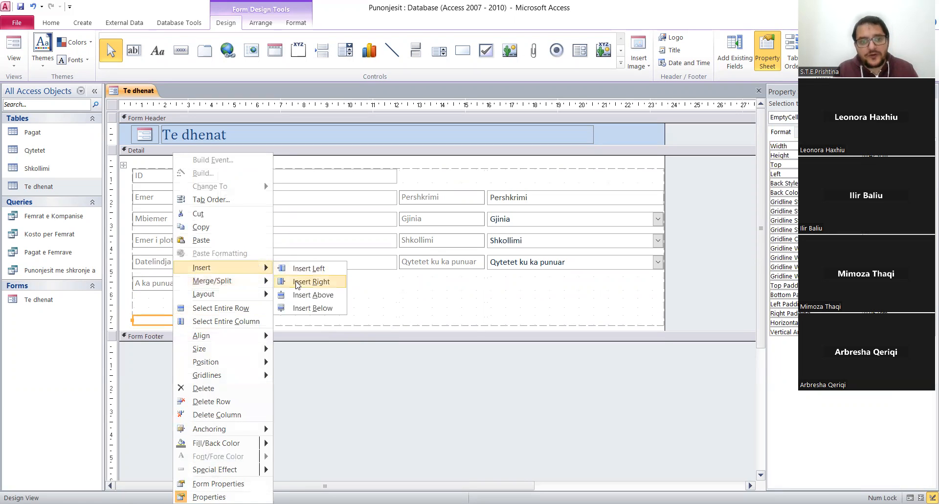
click(317, 309)
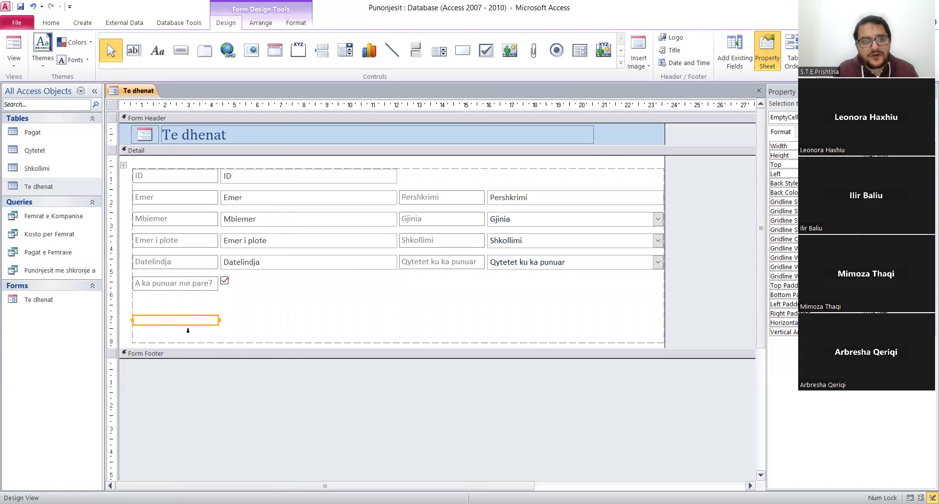
right_click(185, 322)
mouse_move(254, 267)
click(325, 307)
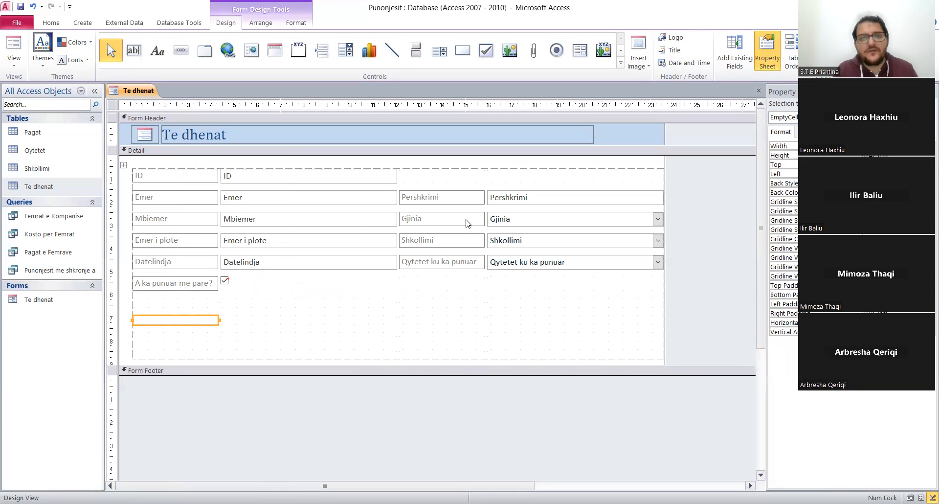
Move the Pershkrimi, Gjinia, Shkollimi and Qytetet ku ka punuar labels and fields together into the empty rows below "A ka punuar me pare?".
click(445, 198)
shift+click(528, 175)
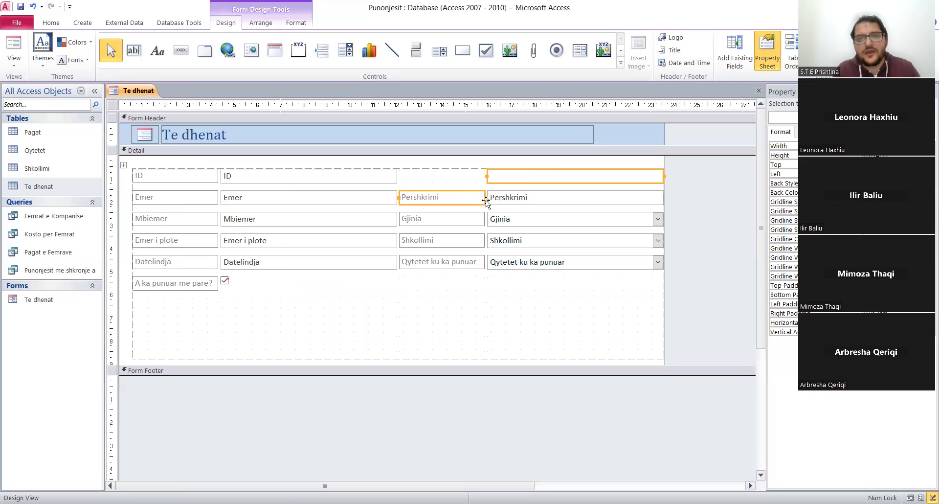
click(459, 190)
click(456, 199)
shift+click(520, 197)
shift+click(454, 219)
shift+click(518, 224)
shift+click(460, 248)
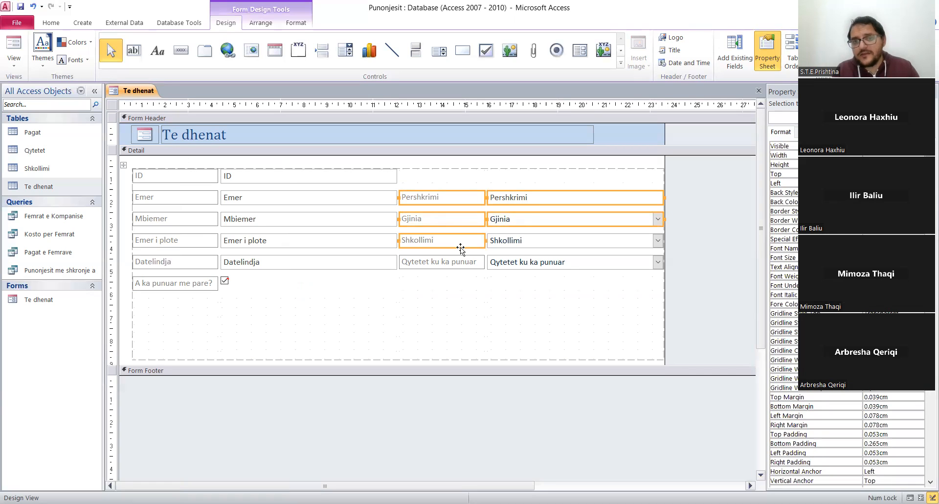
shift+click(510, 248)
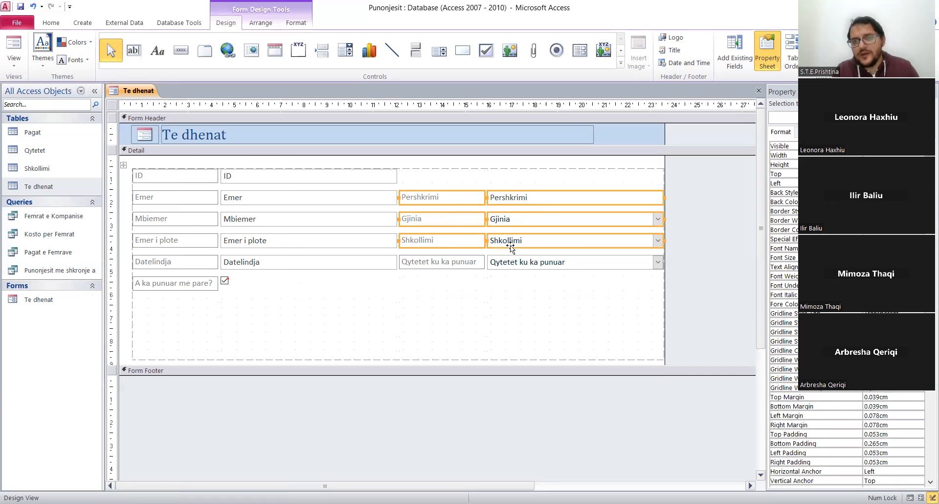
shift+click(472, 262)
shift+click(529, 263)
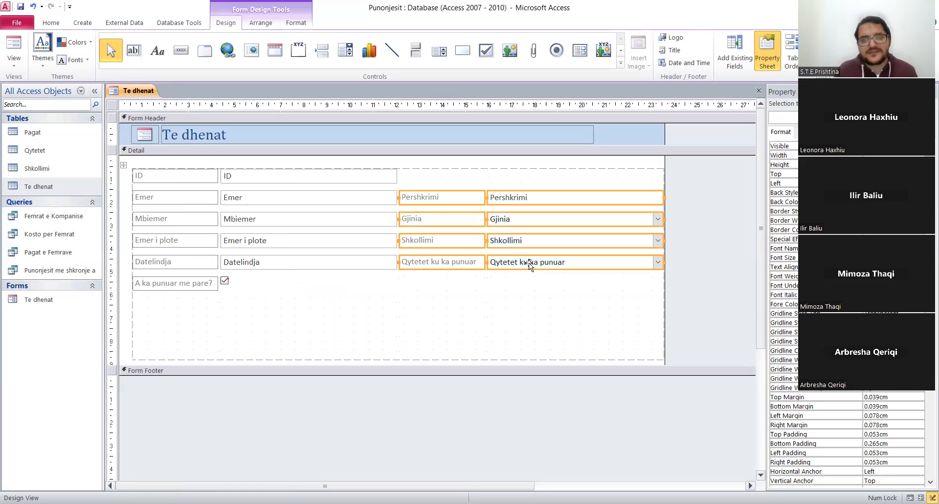
click(465, 191)
drag(465, 191, 200, 301)
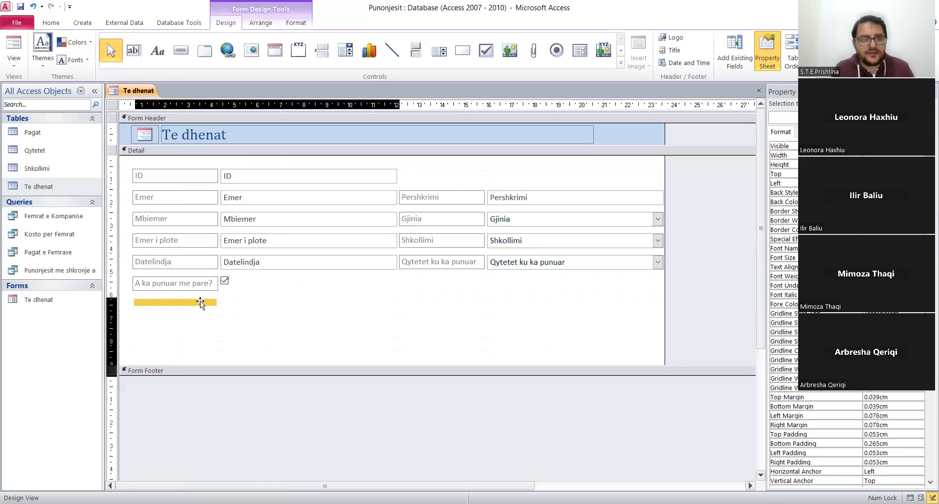
drag(201, 301, 201, 300)
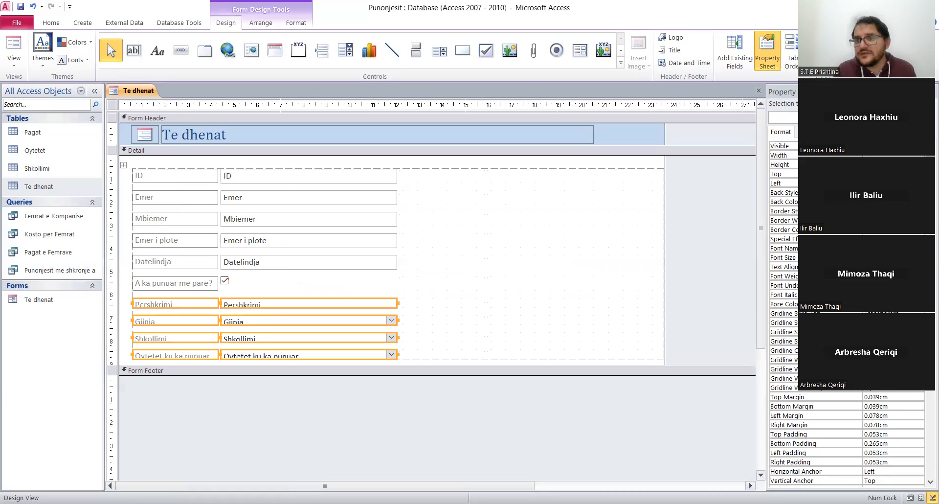
Increase the height of the four moved rows to match the rows above and extend the Detail section slightly below them.
click(891, 165)
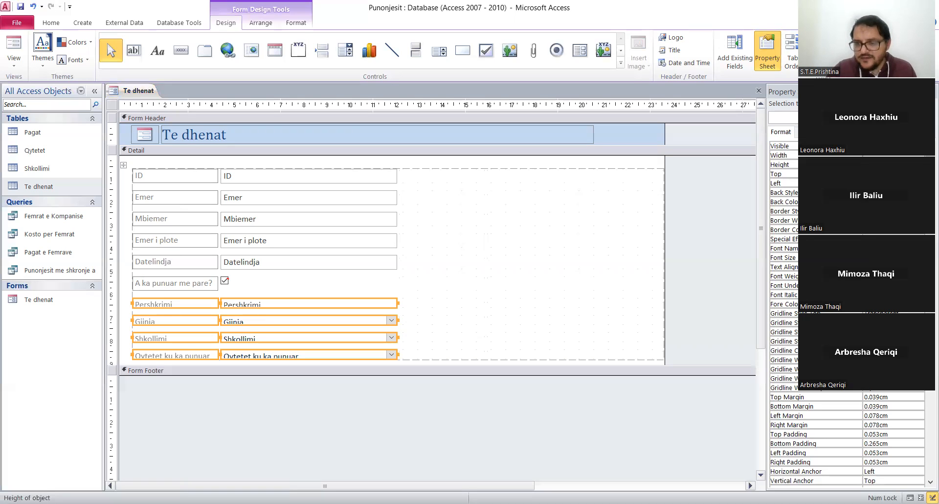
key(Return)
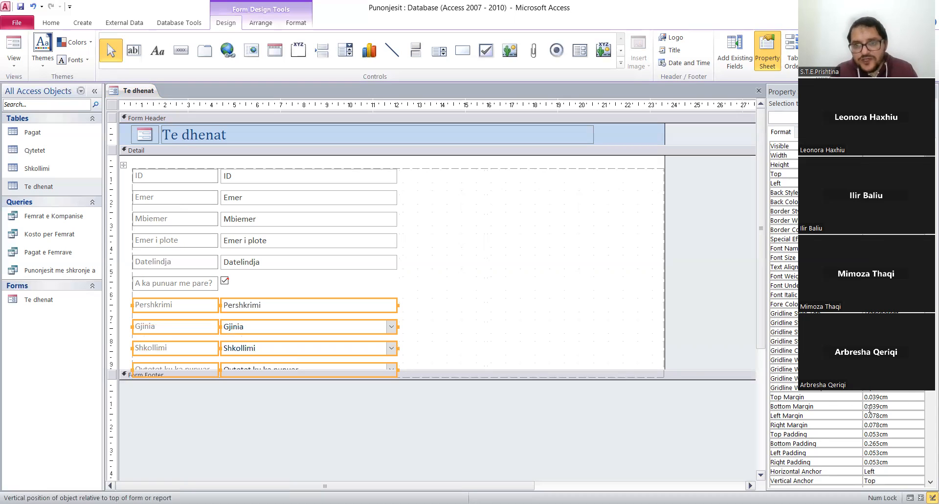
drag(684, 380, 637, 385)
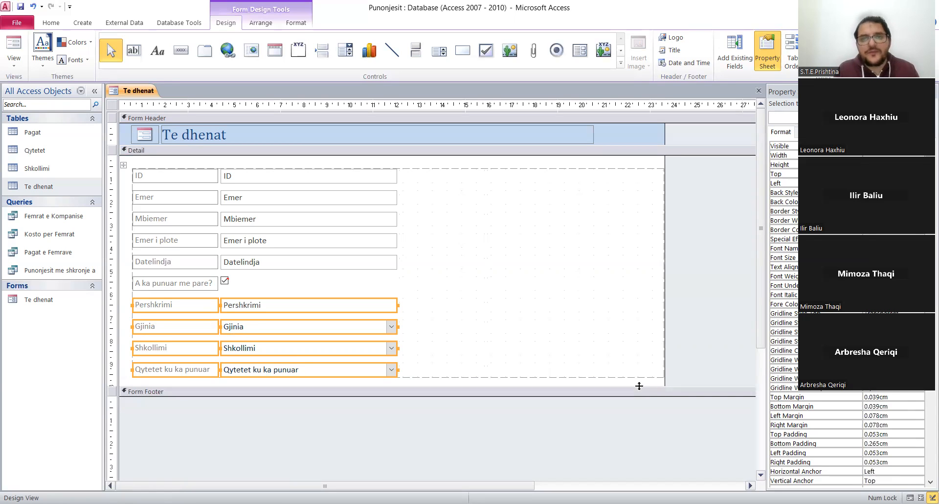
Delete the two empty layout columns beside the fields in the Detail section.
click(535, 198)
click(428, 183)
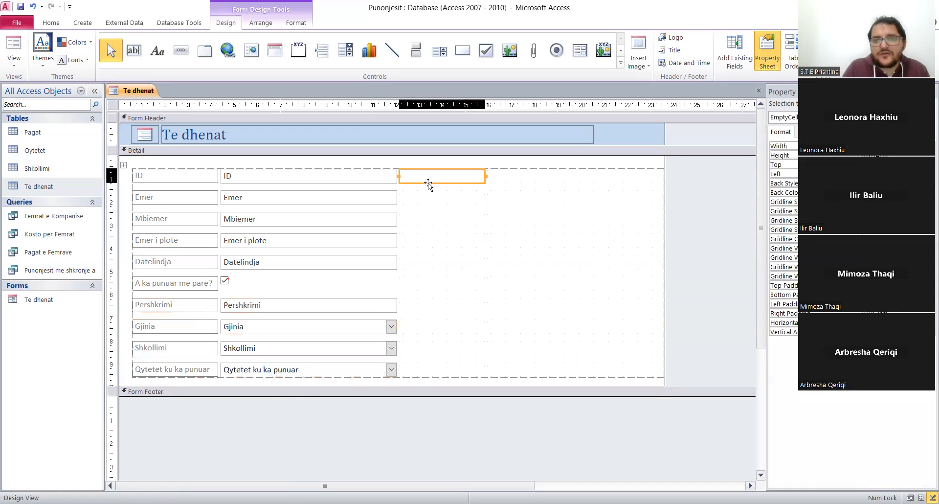
click(532, 189)
click(424, 178)
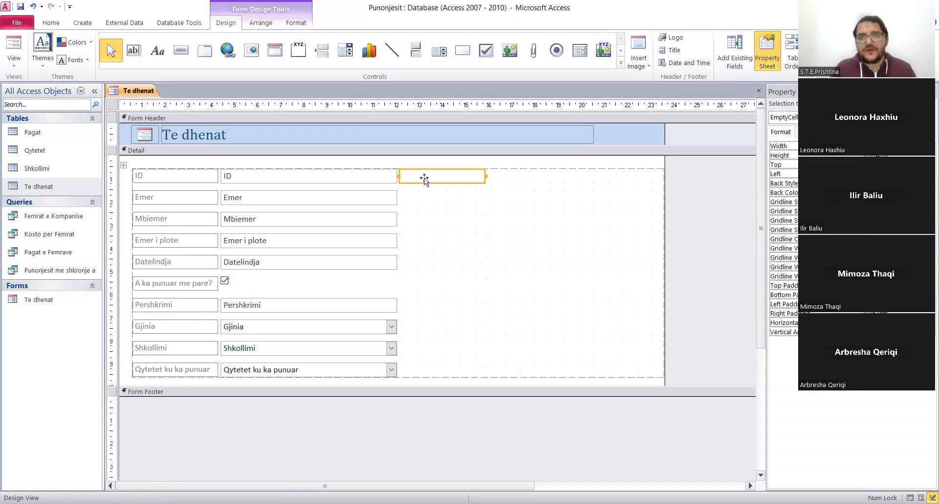
click(455, 162)
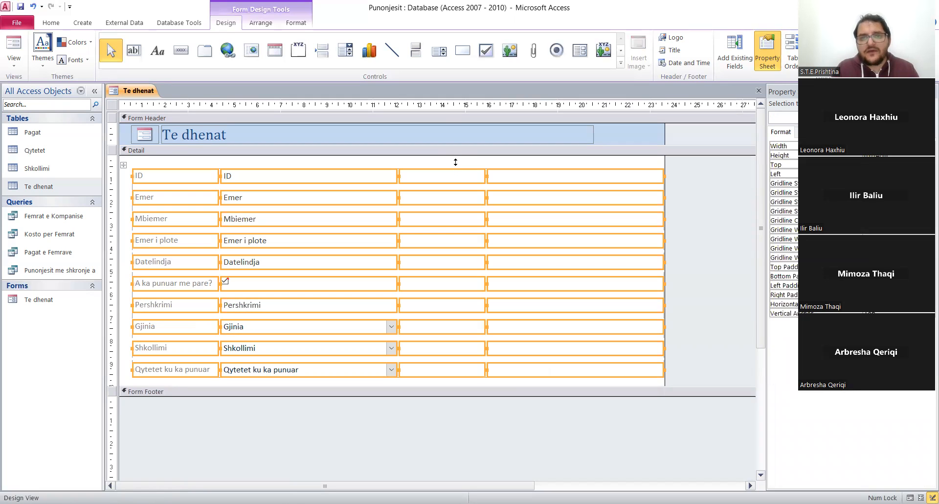
click(696, 223)
click(455, 177)
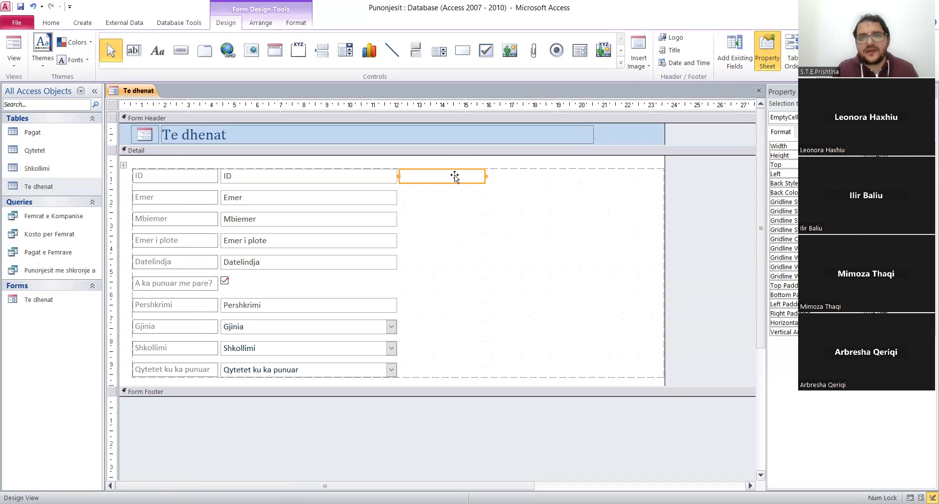
key(Delete)
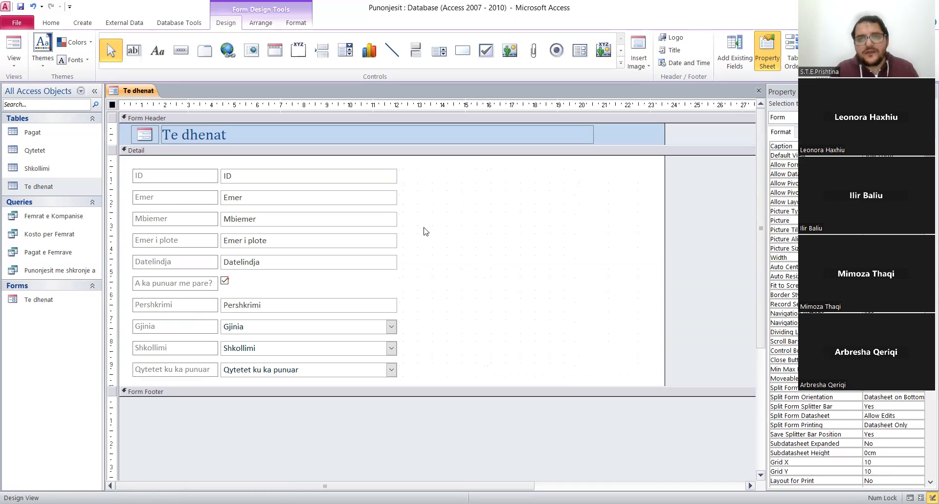
click(450, 179)
key(Delete)
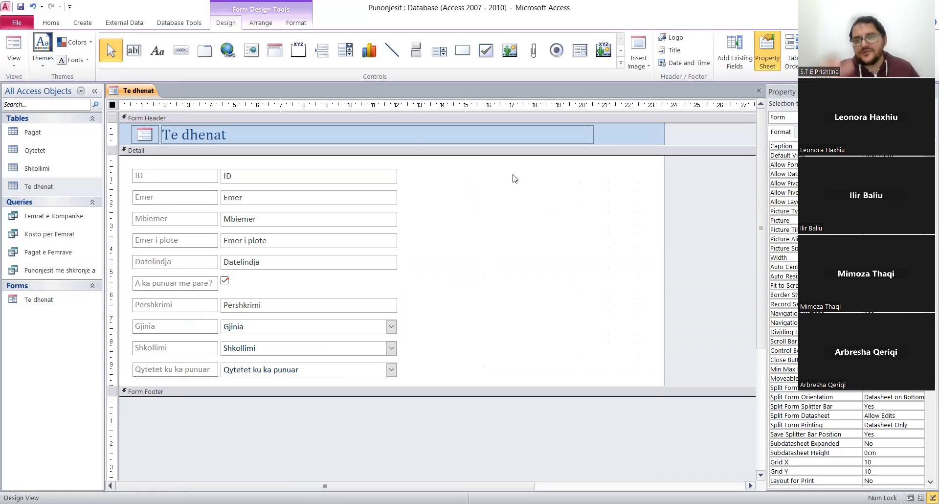
Narrow the Te dhenat header title so it ends at the fields' outer edge, at about 12 cm on the ruler.
click(390, 175)
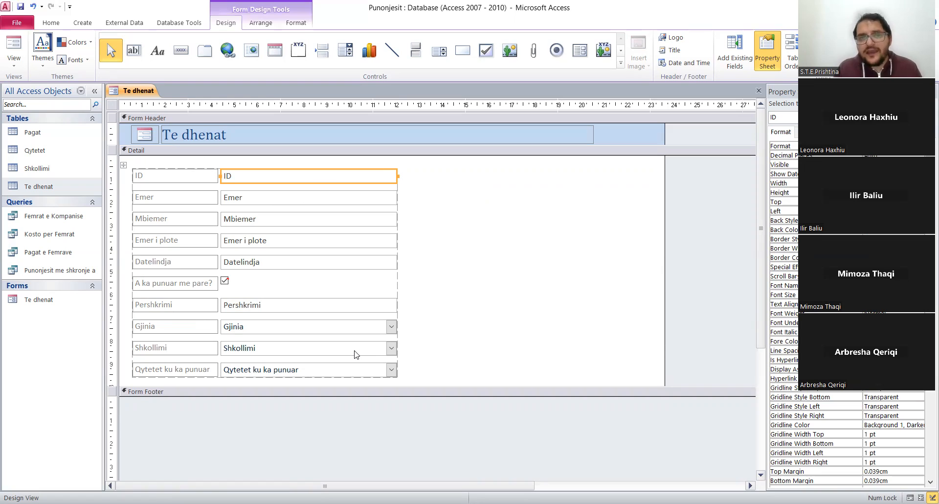
click(589, 135)
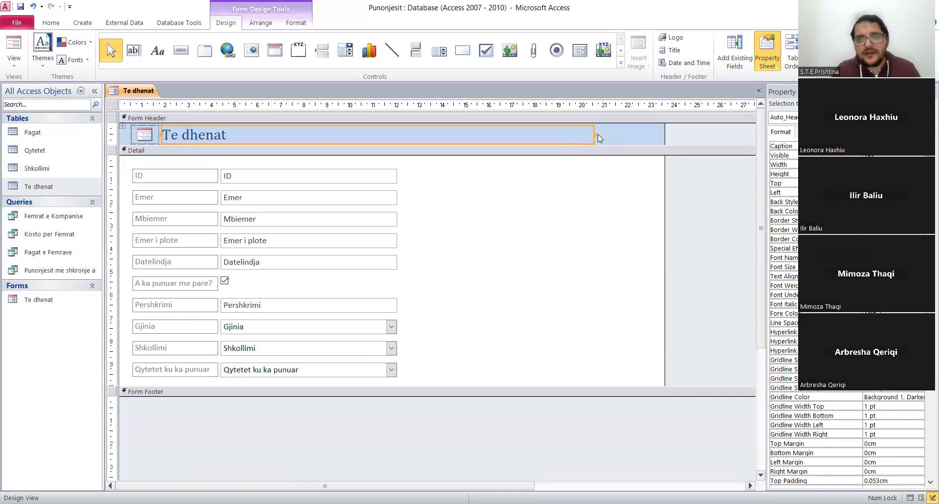
drag(592, 134, 396, 138)
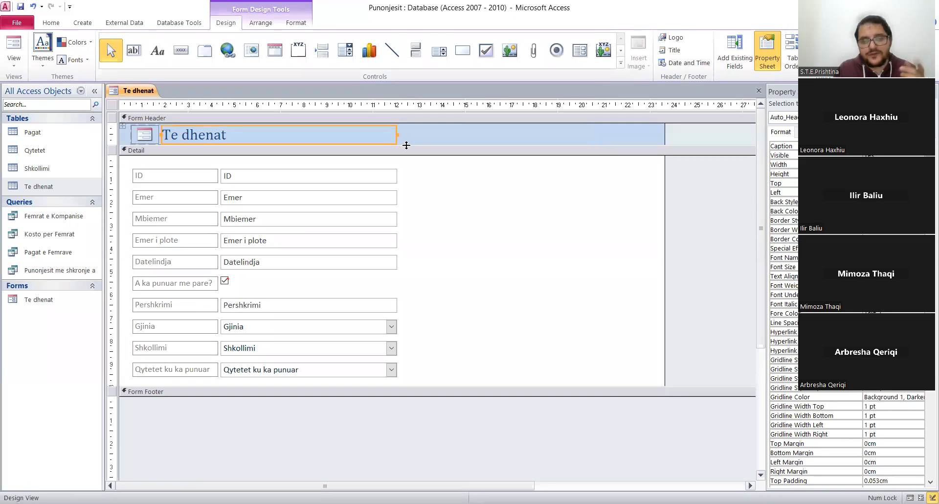
Select all the fields from ID to Qytetet ku ka punuar and narrow them to about 5 cm.
click(380, 177)
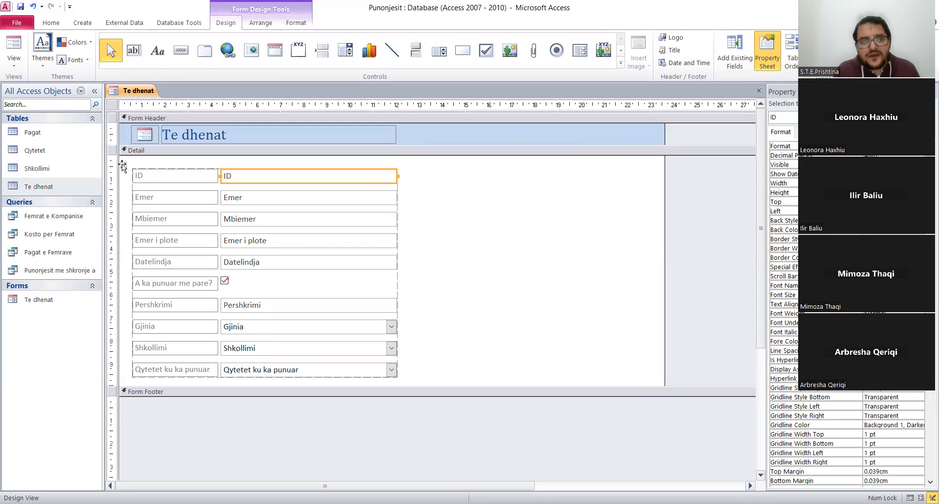
click(250, 198)
click(260, 179)
shift+click(268, 198)
shift+click(268, 217)
shift+click(259, 239)
shift+click(258, 261)
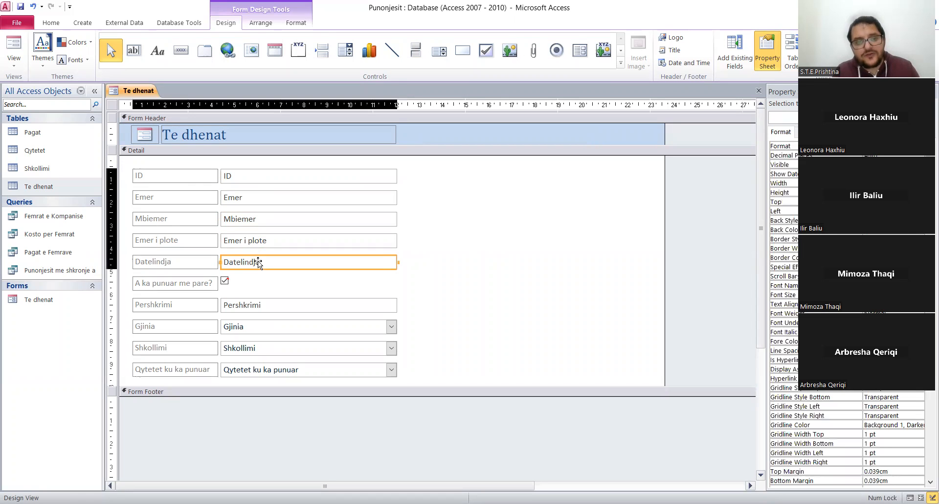
shift+click(232, 285)
shift+click(251, 308)
shift+click(254, 331)
shift+click(255, 349)
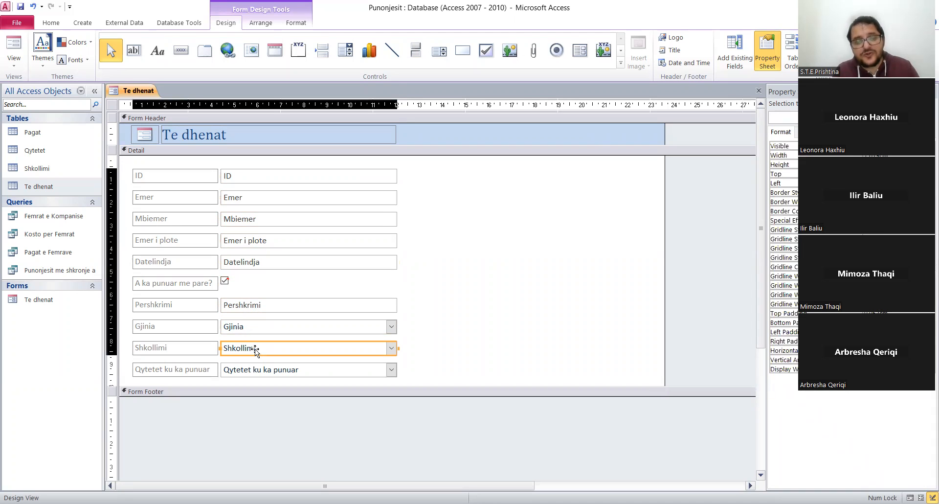
shift+click(254, 372)
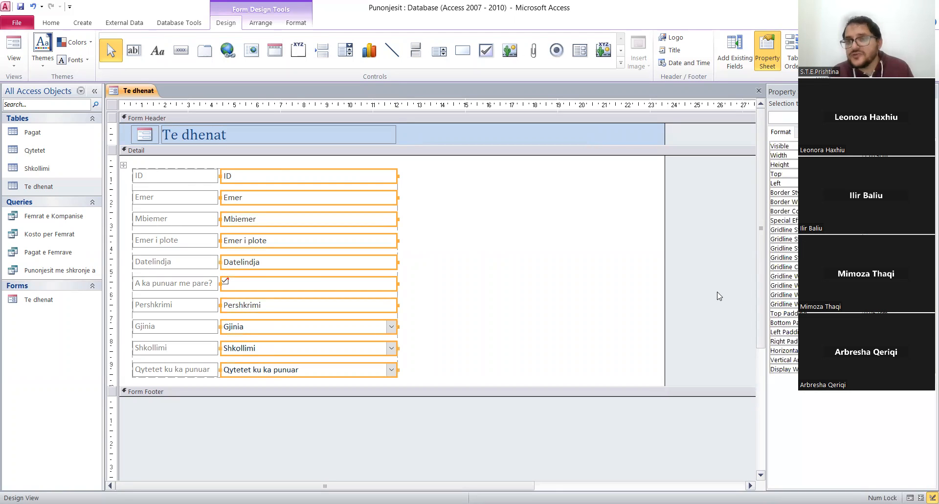
click(880, 155)
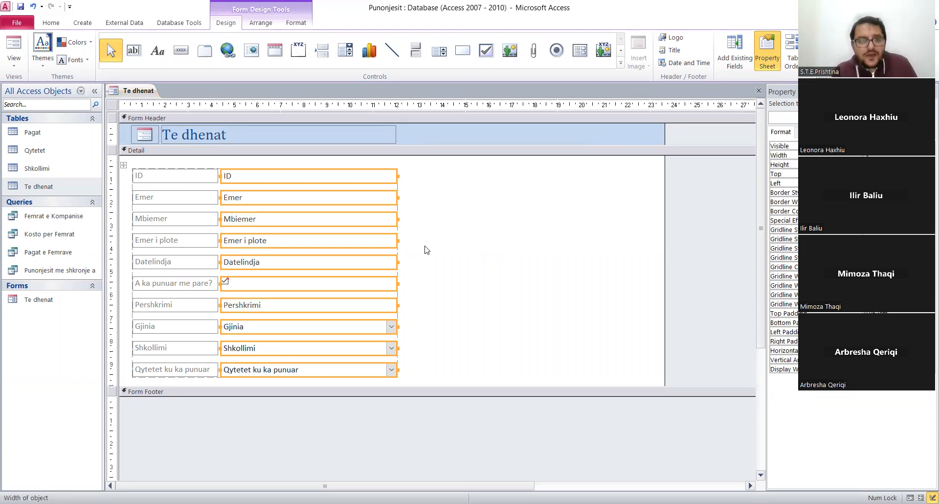
click(209, 168)
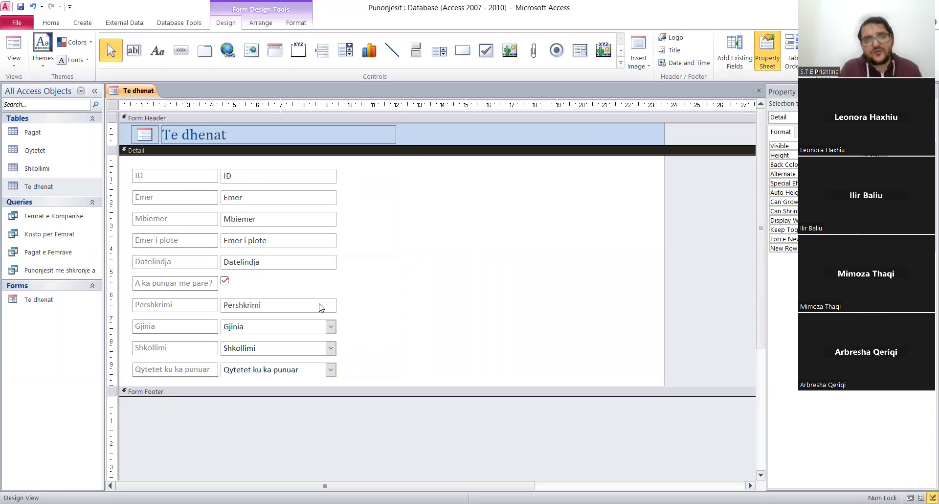
Narrow the Te dhenat title to line up with the narrowed fields and reduce the form's width to about 10 cm.
click(395, 140)
drag(395, 137, 338, 130)
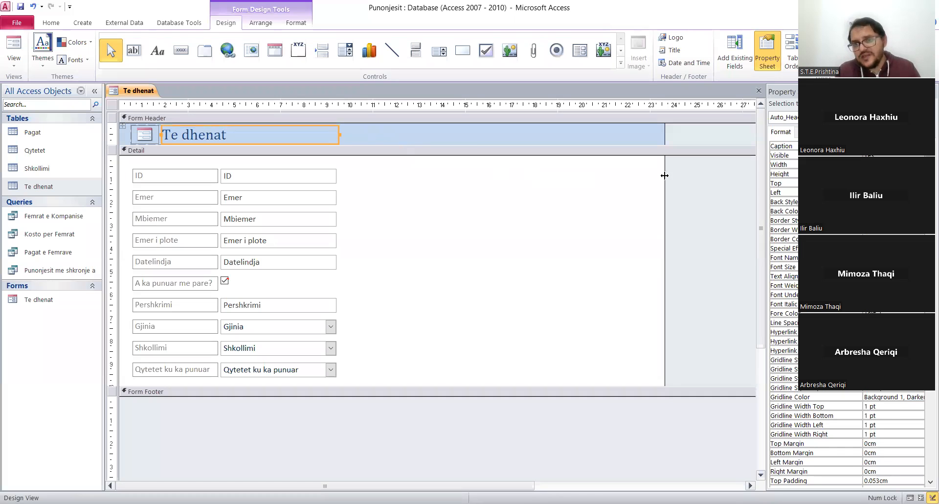
drag(645, 177, 347, 182)
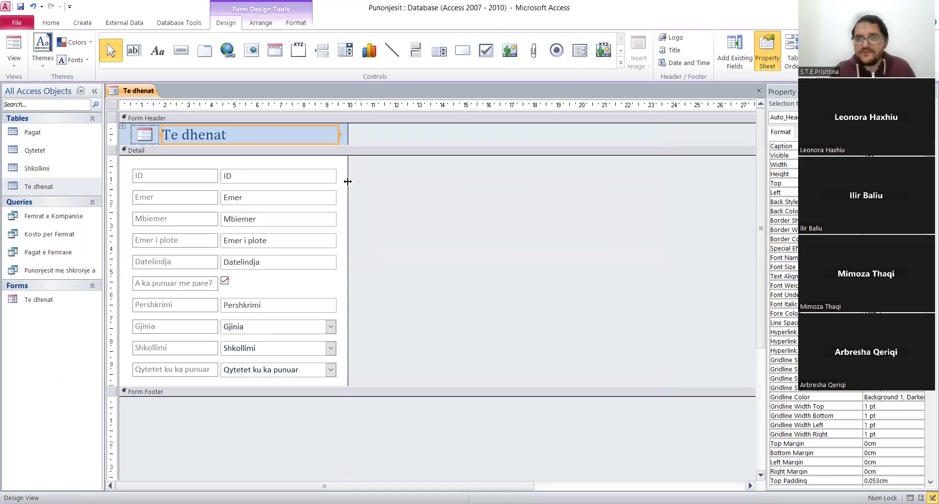
Fill the Form Header section's background with black.
right_click(345, 136)
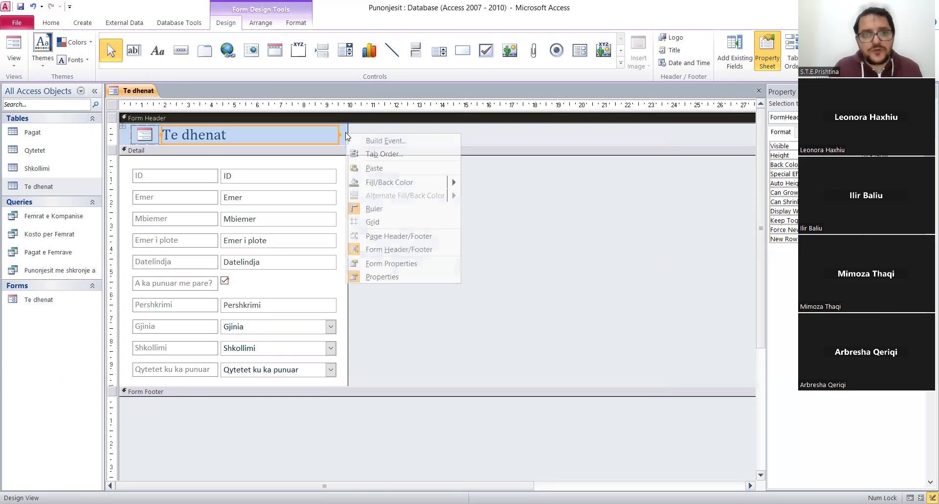
mouse_move(402, 188)
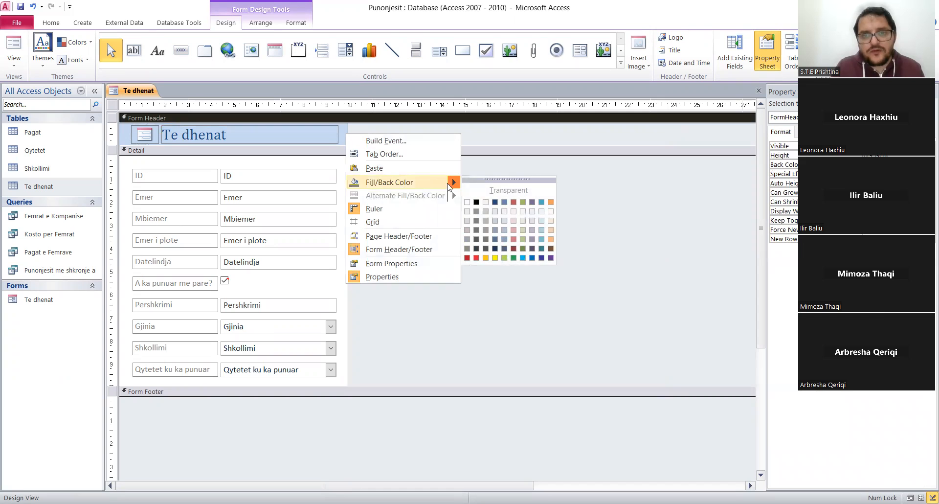
click(475, 202)
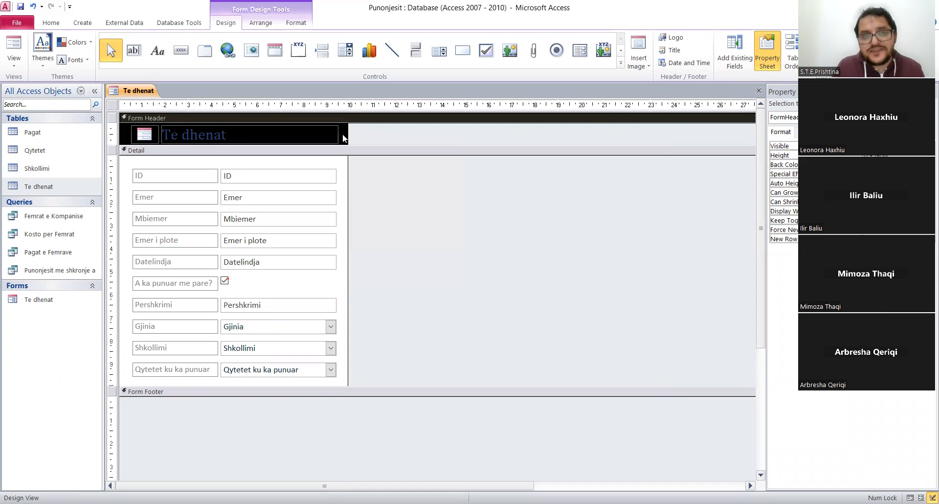
Set the font color of the Te dhenat title in the Form Header to red.
click(211, 138)
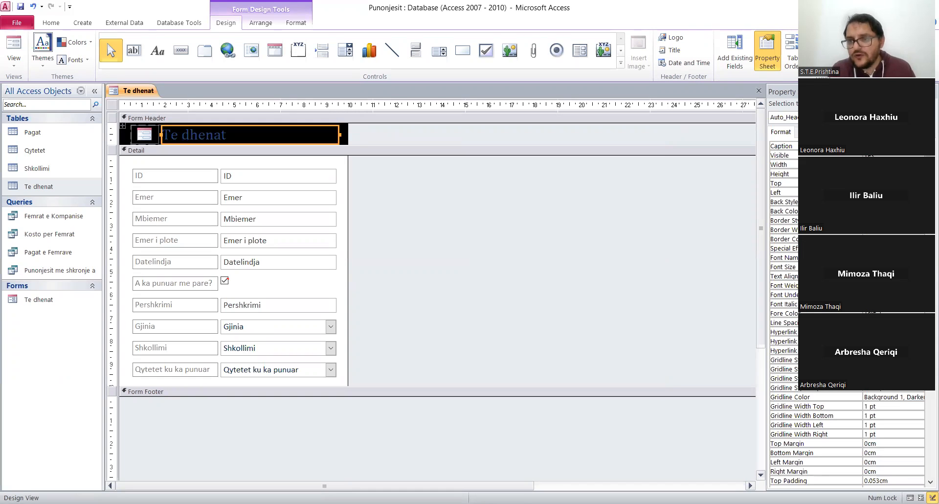
click(891, 313)
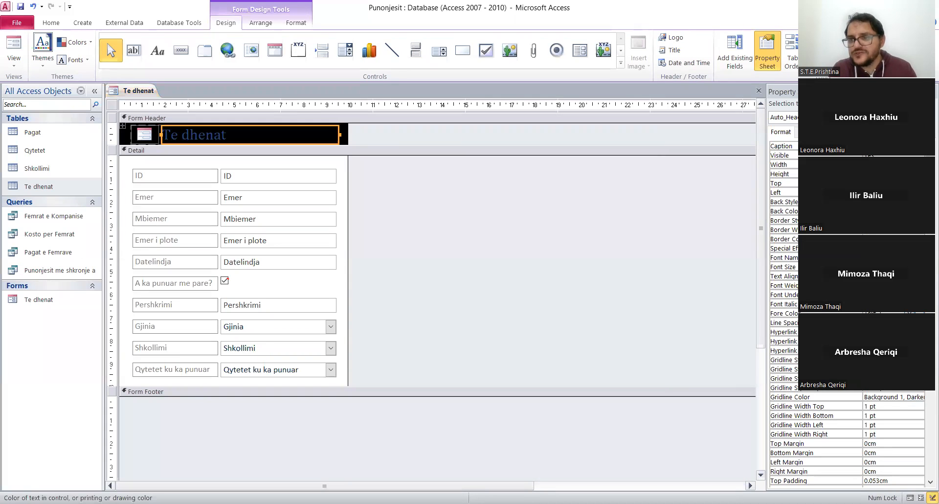
click(912, 313)
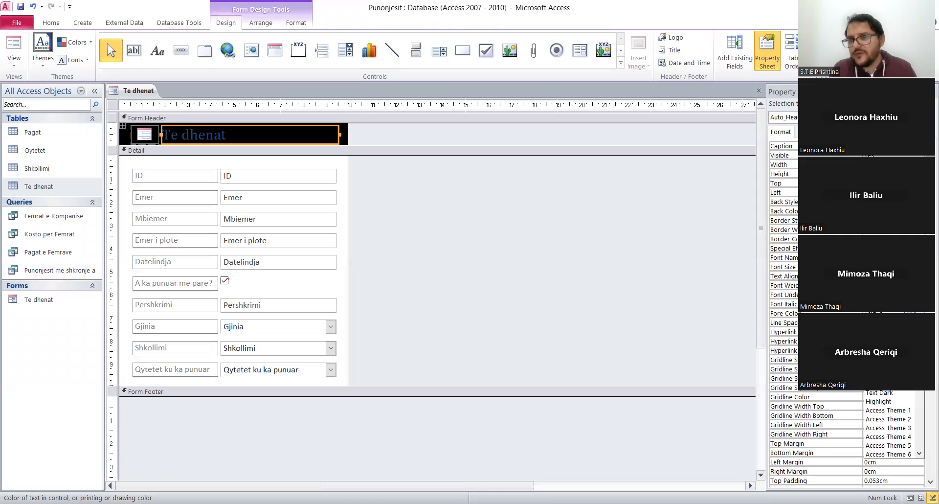
click(920, 313)
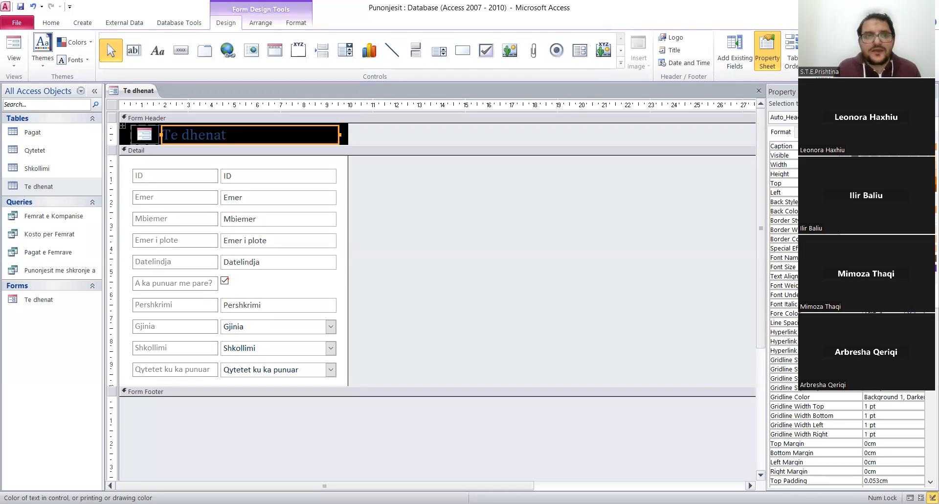
click(458, 241)
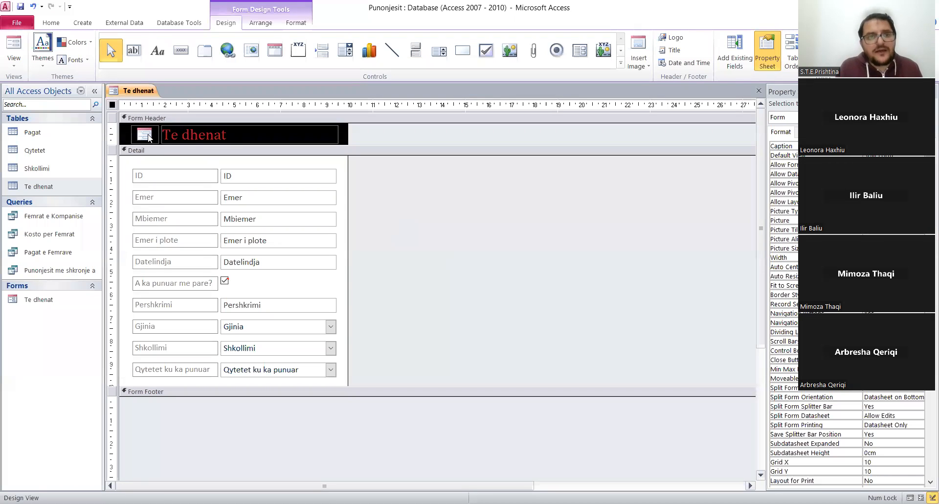
Select all ten field labels from ID to Qytetet ku ka punuar and set their font weight to bold.
click(190, 196)
click(168, 176)
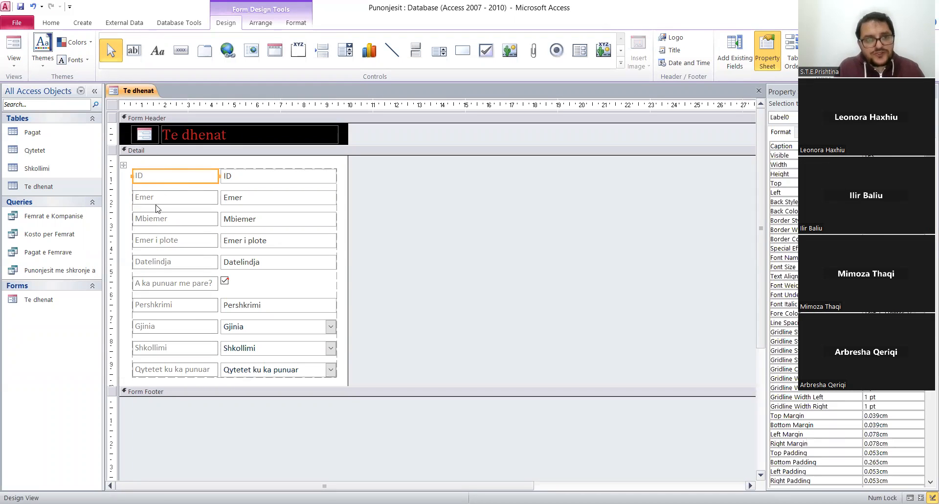
shift+click(162, 195)
shift+click(157, 218)
shift+click(162, 242)
shift+click(160, 263)
shift+click(158, 282)
shift+click(154, 307)
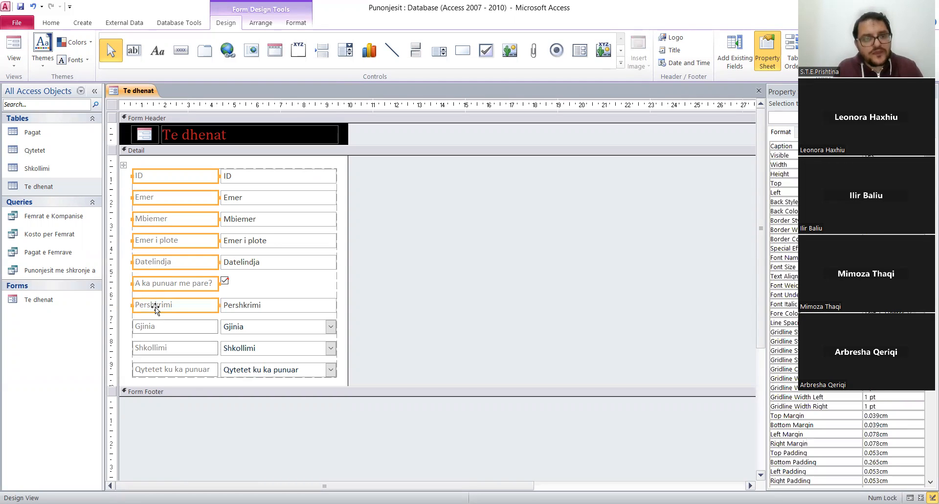
shift+click(152, 329)
shift+click(157, 350)
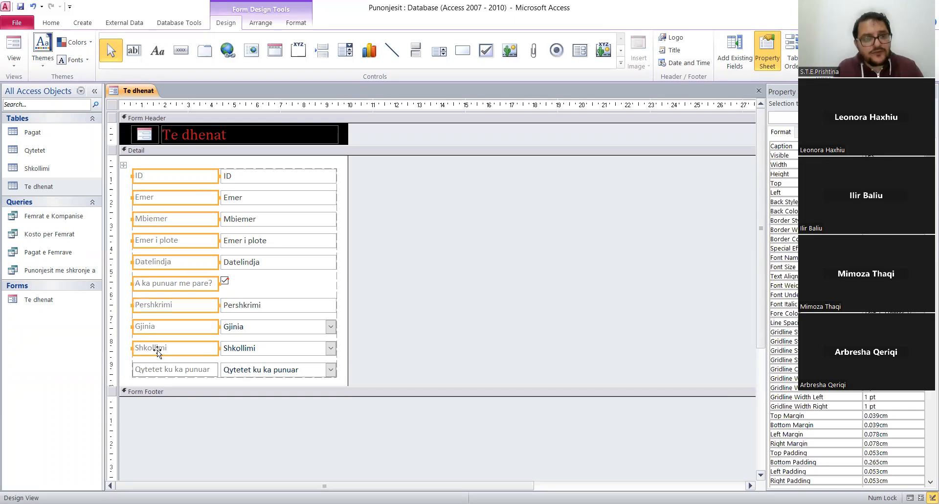
shift+click(158, 371)
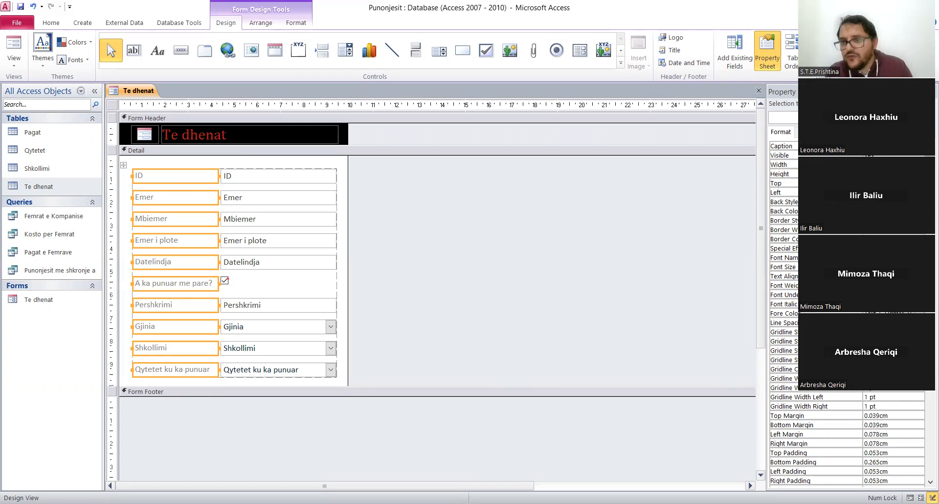
click(890, 285)
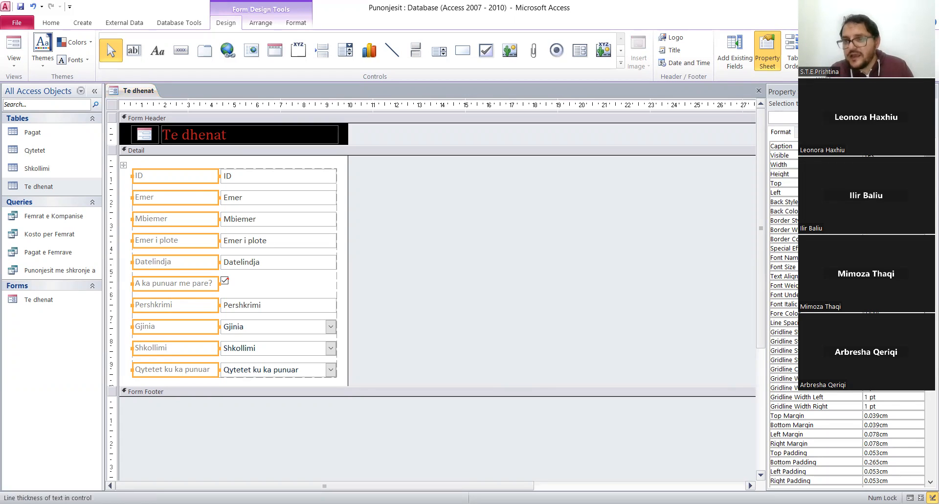
click(880, 342)
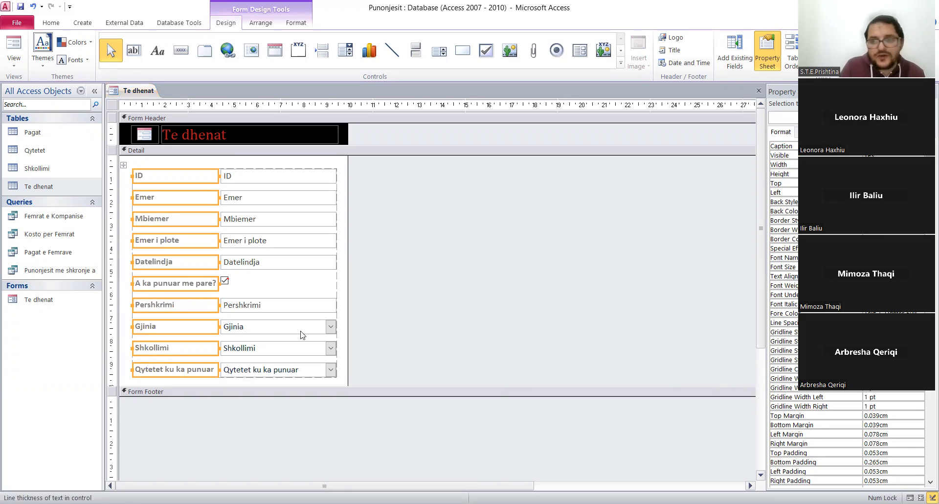
Set the fore color of the selected field labels to dark blue.
click(887, 313)
click(920, 313)
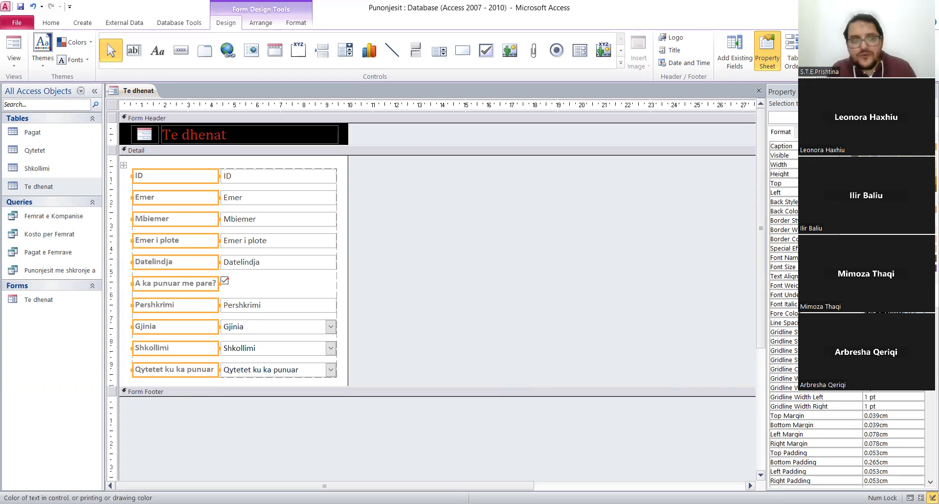
click(460, 326)
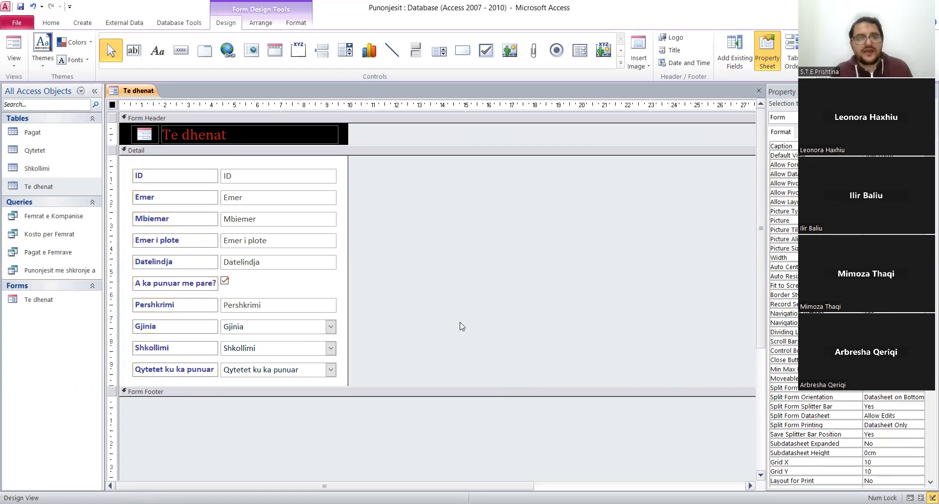
Fill the Detail section's background with light gray.
click(335, 166)
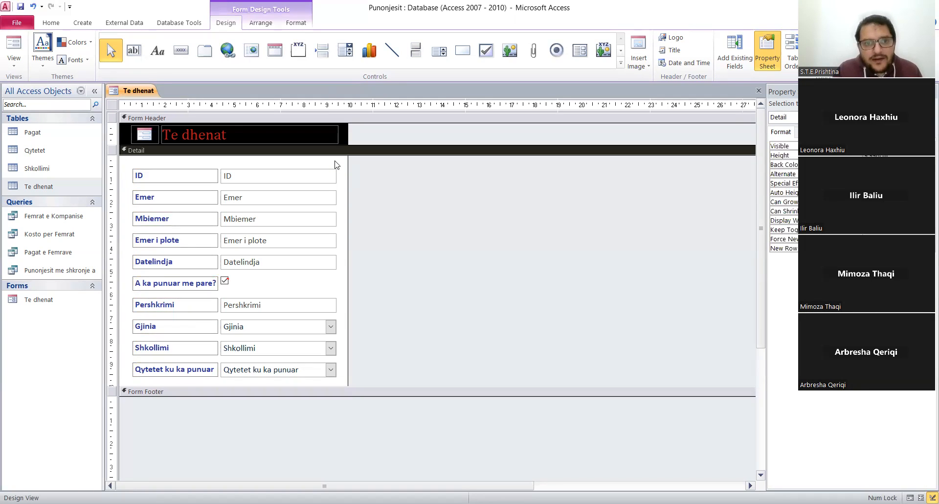
right_click(335, 165)
mouse_move(442, 211)
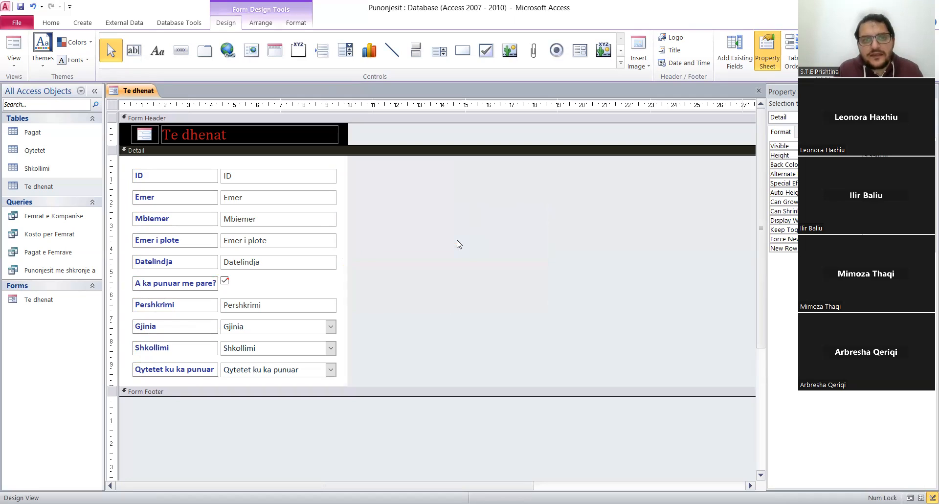
click(458, 241)
click(527, 229)
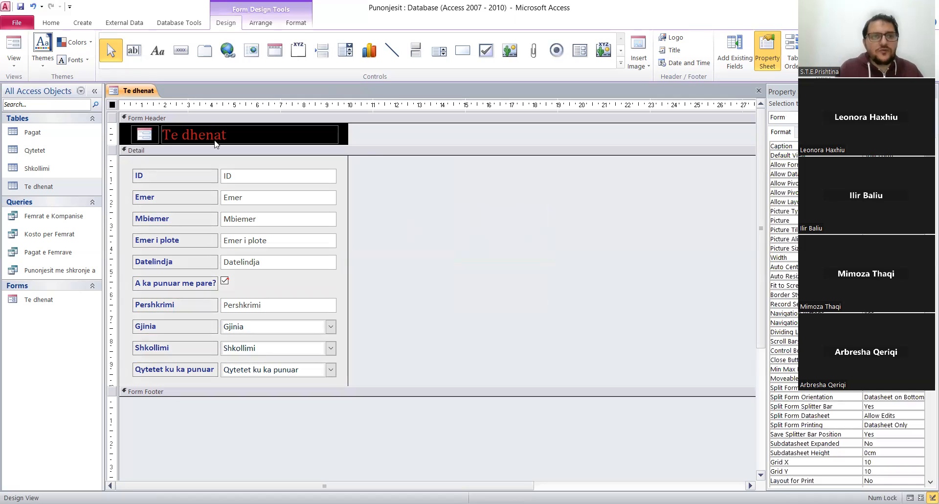
Show the form in Form View and lower the splitter so all fields down to Qytetet ku ka punuar fit above the datasheet.
right_click(151, 92)
click(177, 142)
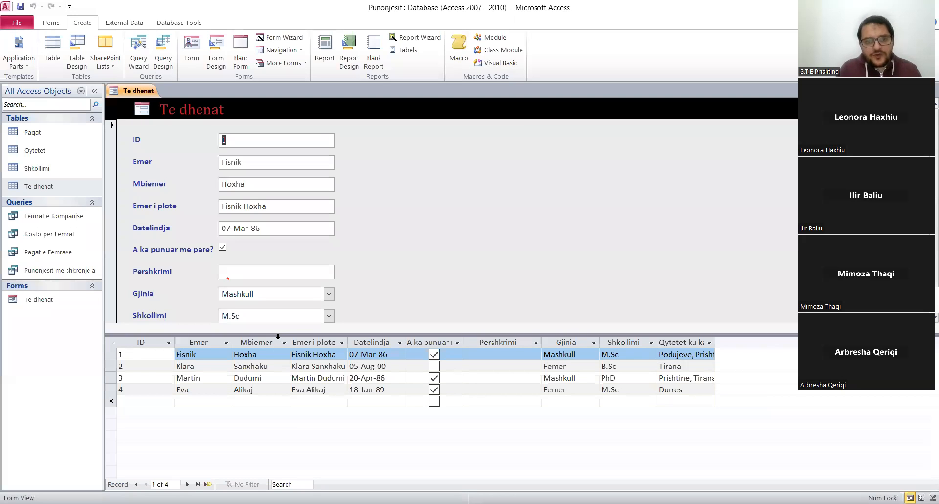
drag(279, 334, 277, 368)
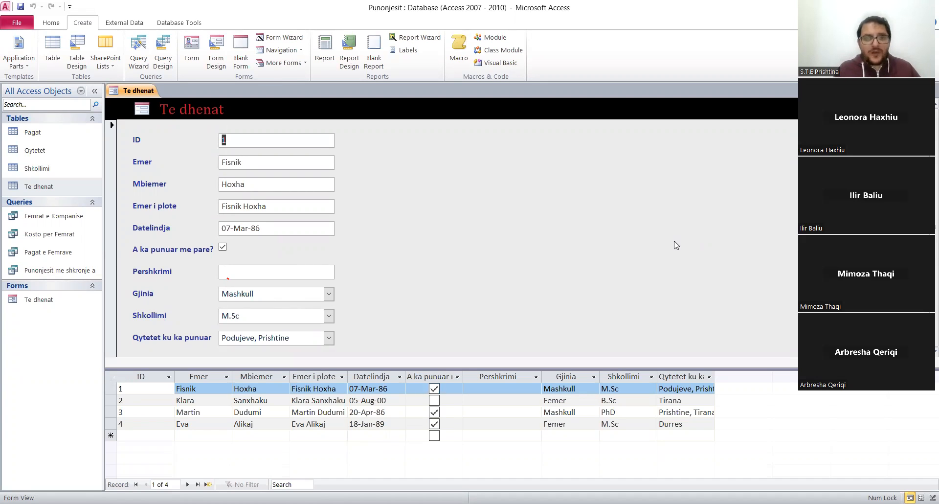
Set the form's Split Form Orientation to Datasheet on Left in Design View and show the result in Form View.
right_click(136, 92)
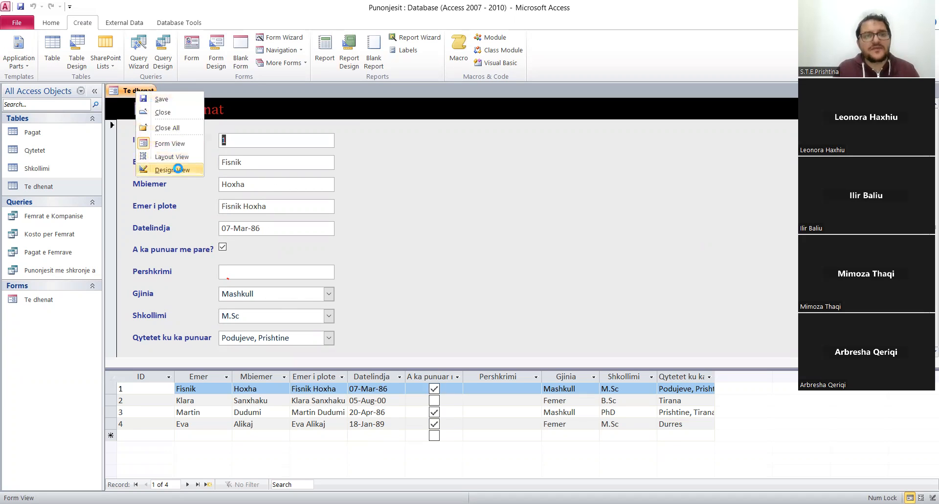
key(Return)
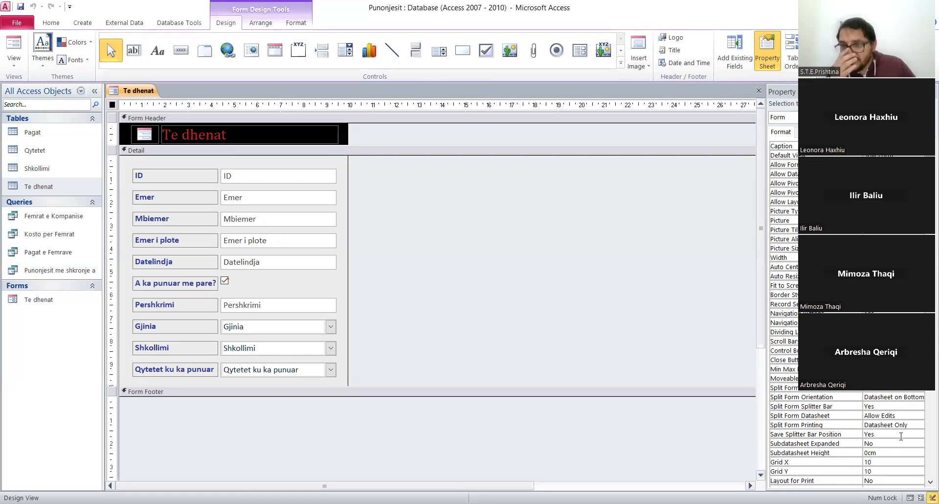
click(895, 396)
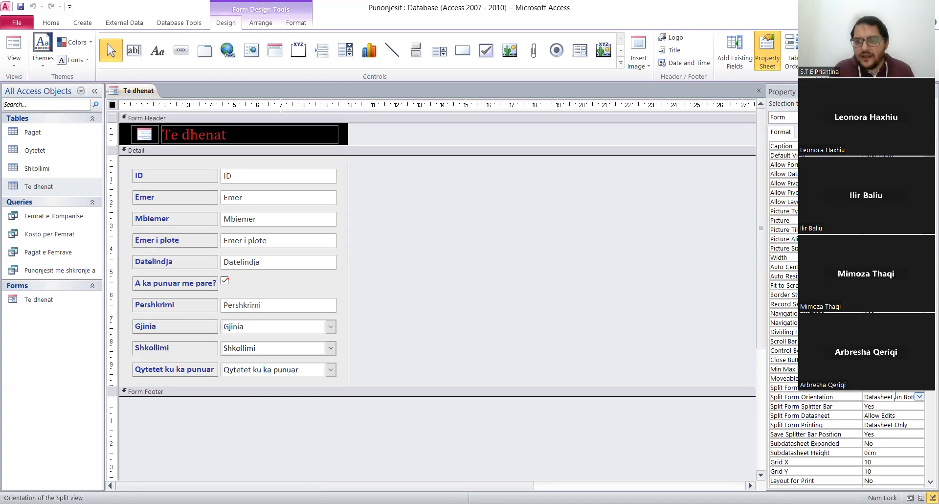
click(920, 397)
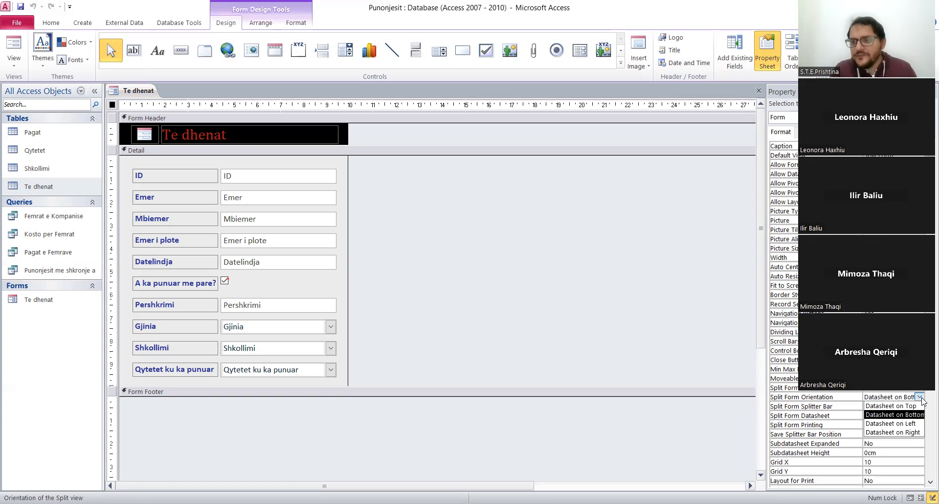
click(910, 424)
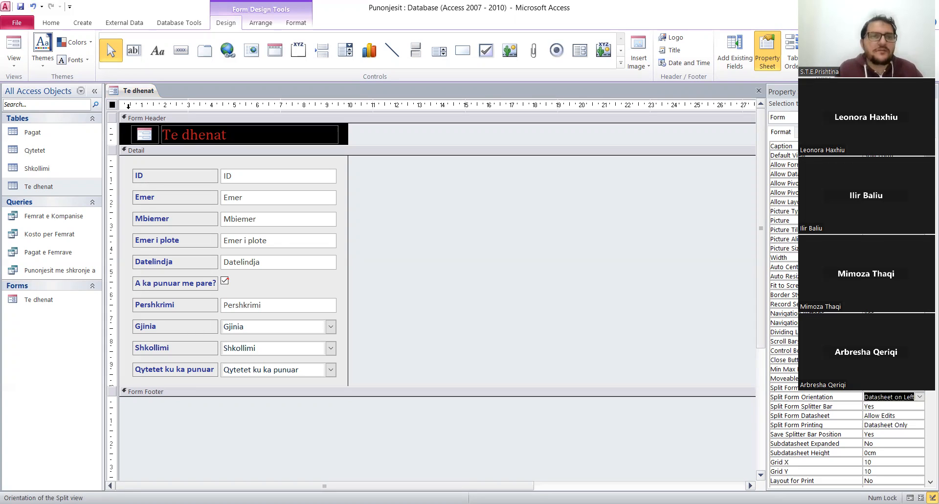
right_click(136, 95)
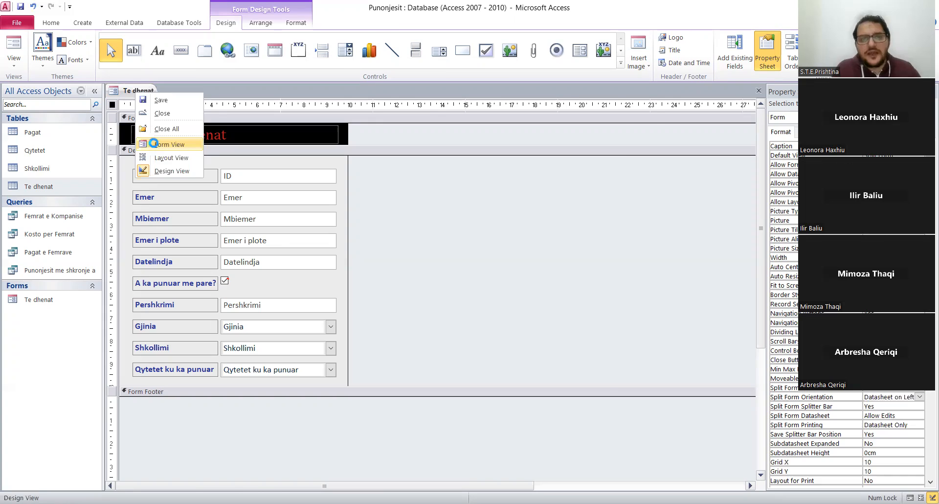
click(156, 146)
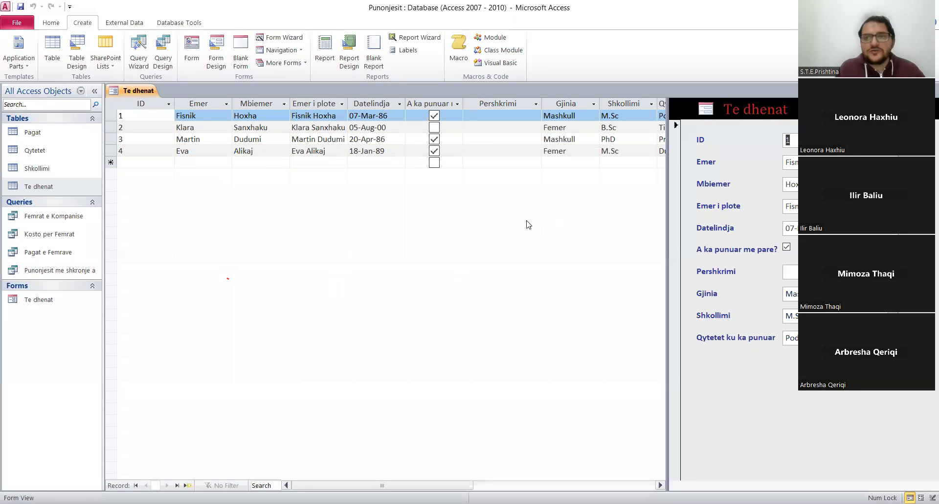
Set the form's Split Form Orientation to Datasheet on Right in Design View and show the result in Form View.
right_click(140, 90)
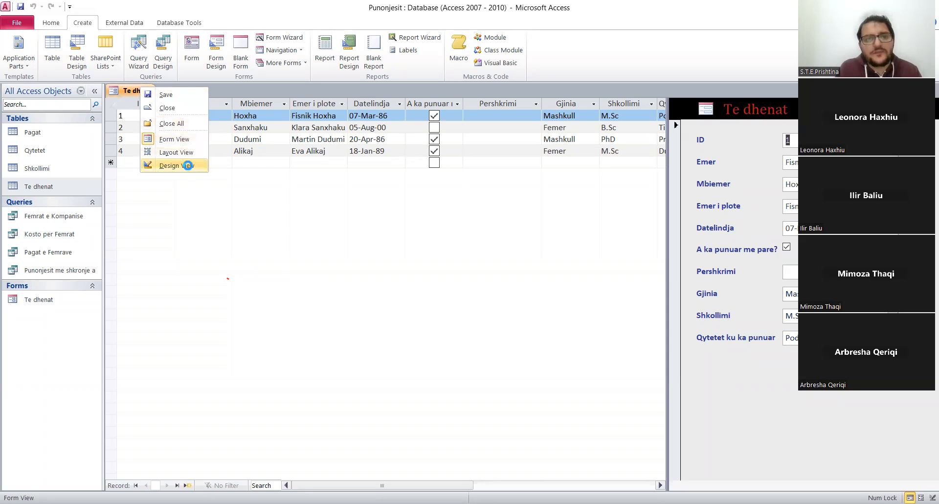
click(188, 165)
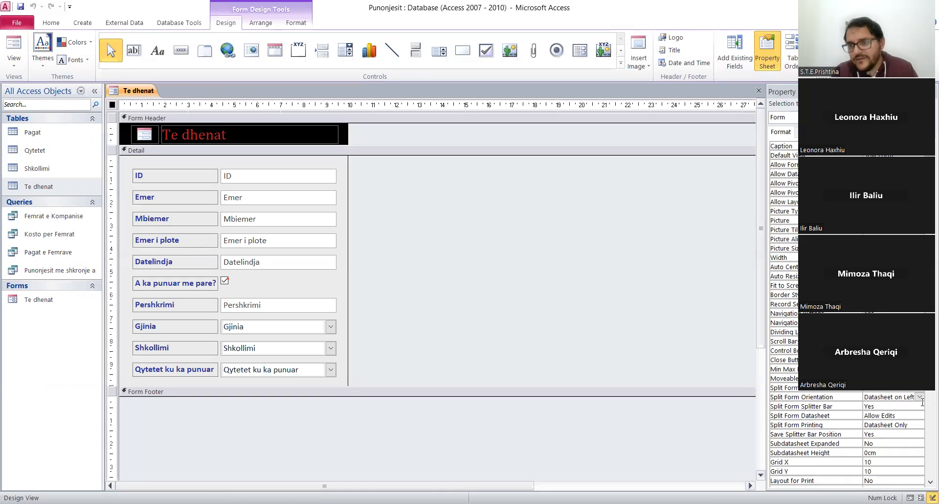
click(919, 396)
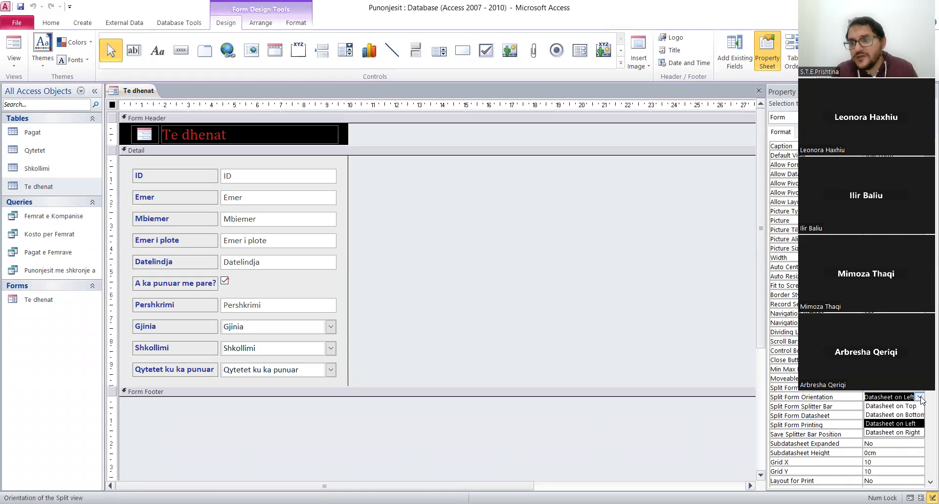
click(911, 432)
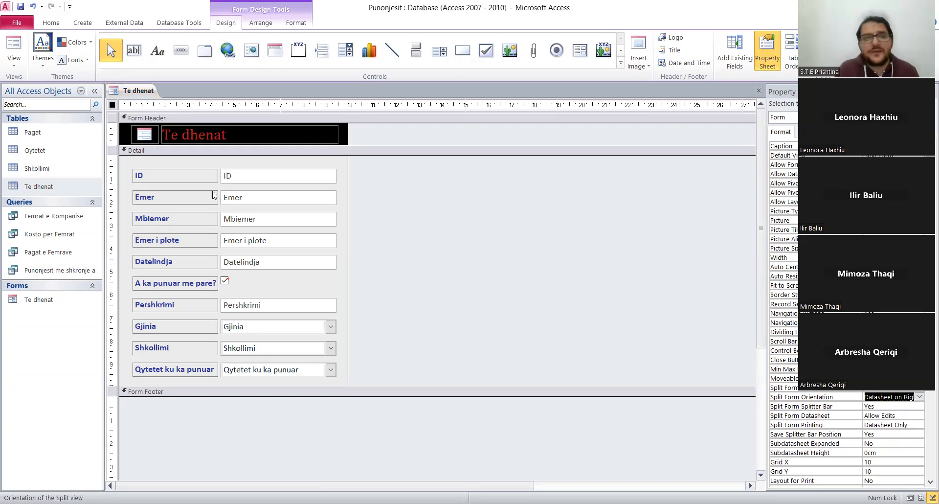
right_click(147, 91)
click(166, 142)
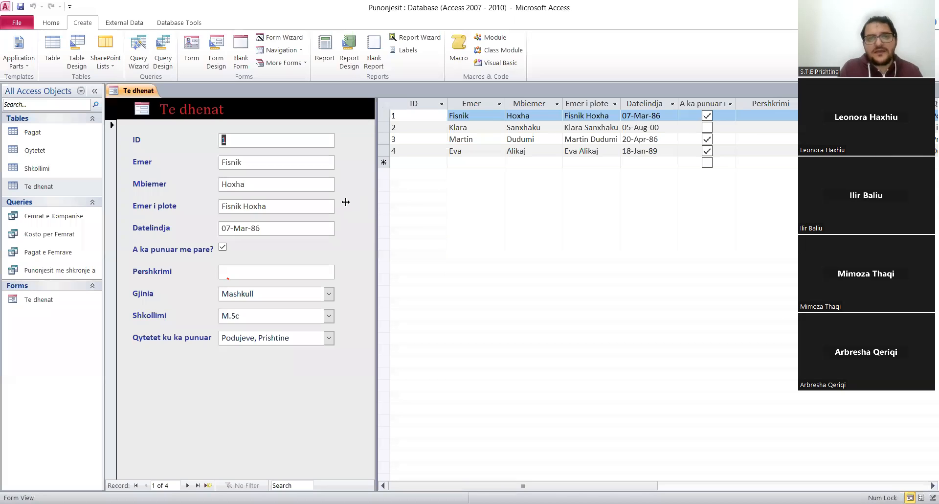
Narrow the form pane to the fields' outer edge by moving the splitter, and go to a new blank record.
drag(340, 201, 341, 201)
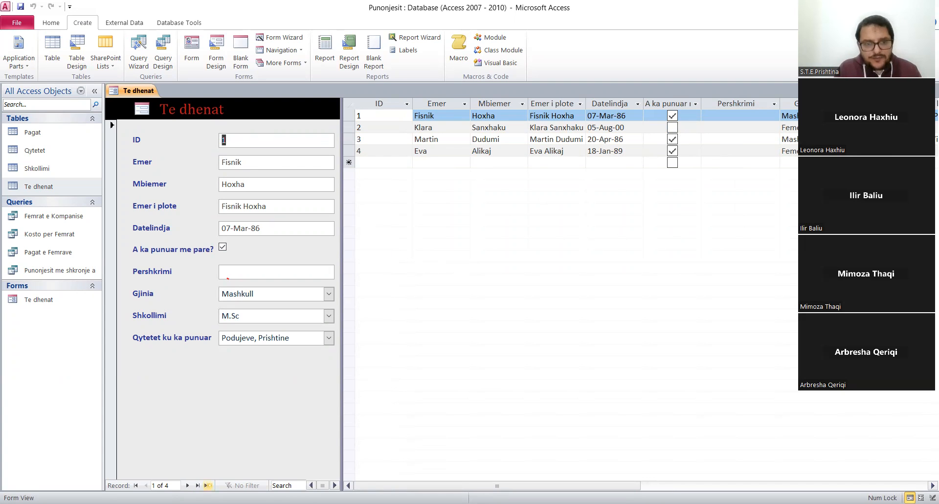
click(208, 485)
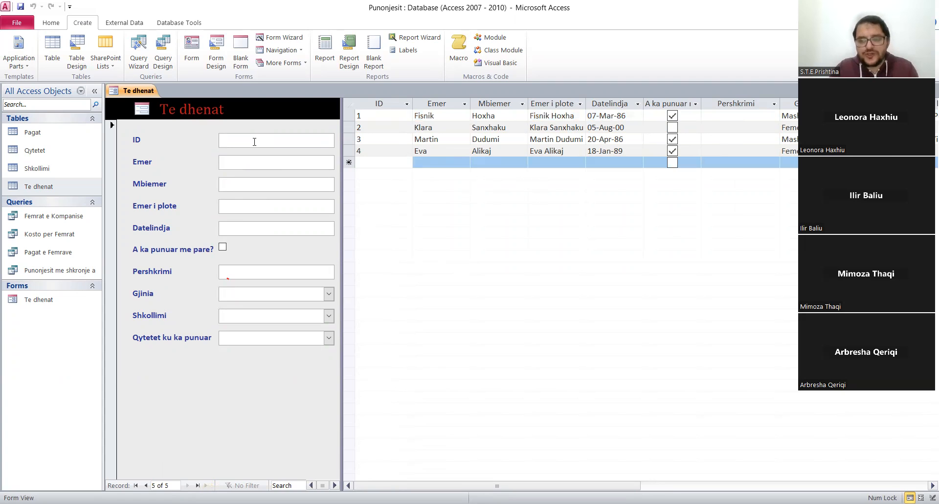
Fill in the new record with ID 5 and the employee's first name, surname and date of birth.
text(5)
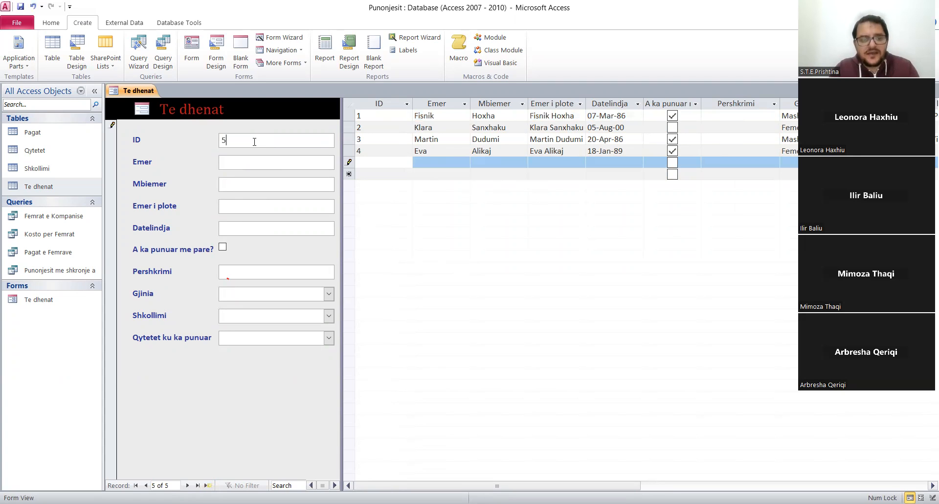
key(Tab)
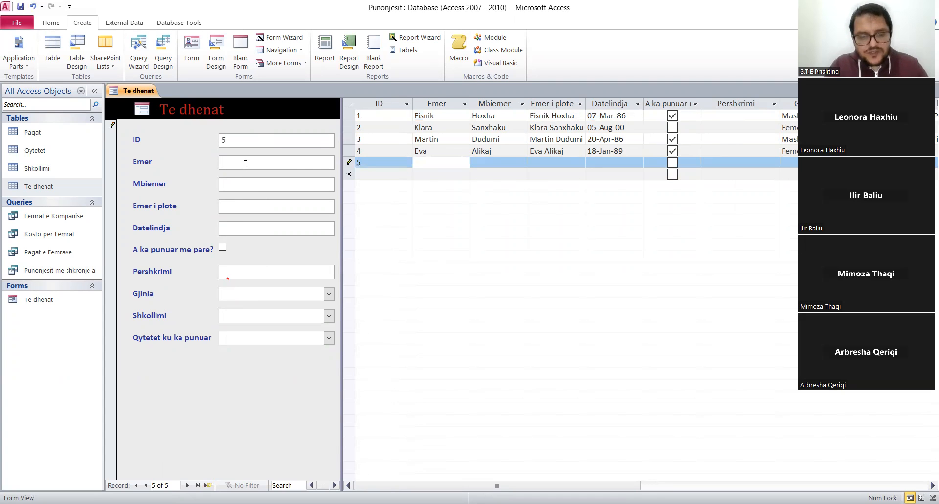
text(Ermal)
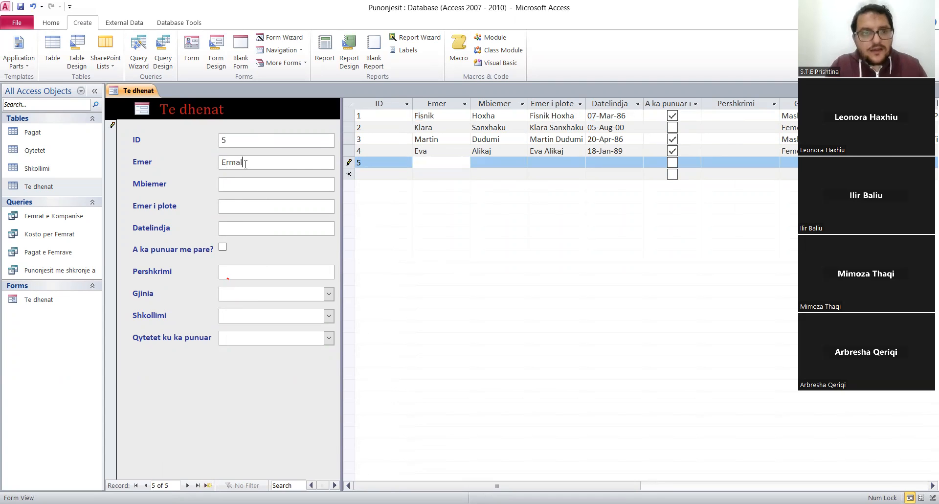
key(Tab)
text(Sy)
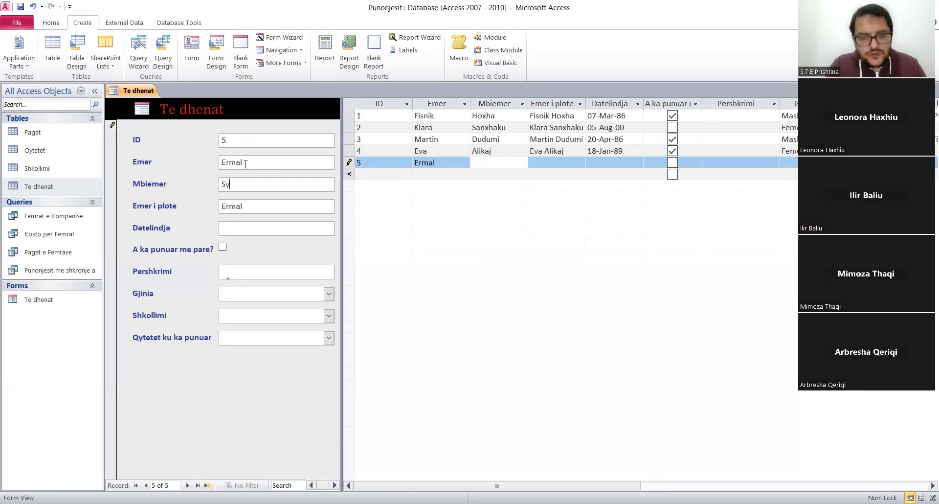
text(la)
key(Tab)
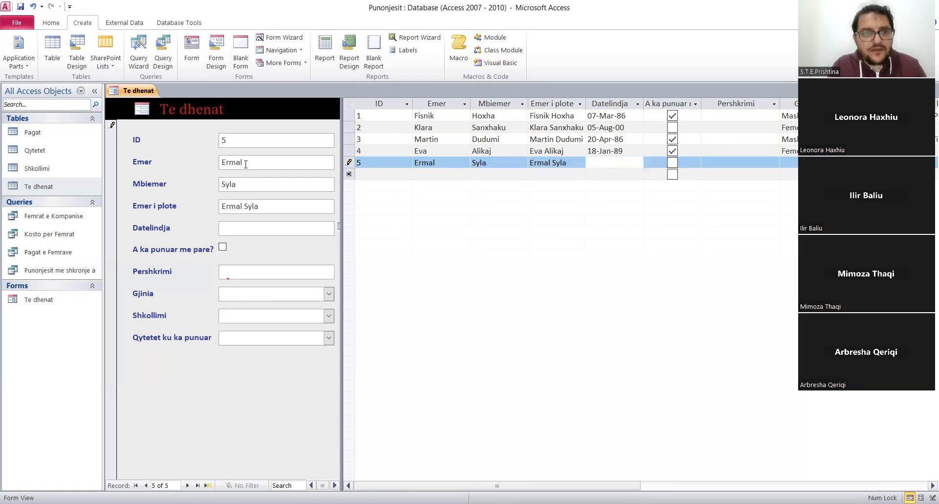
text(1/7/1995)
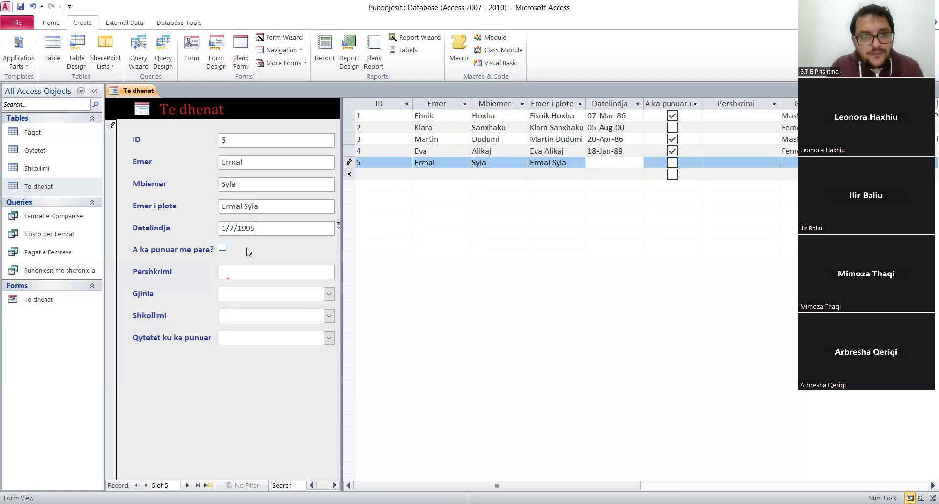
Mark the new record's A ka punuar me pare? as yes, and set Gjinia to Mashkull and Shkollimi to I Ulet.
click(223, 247)
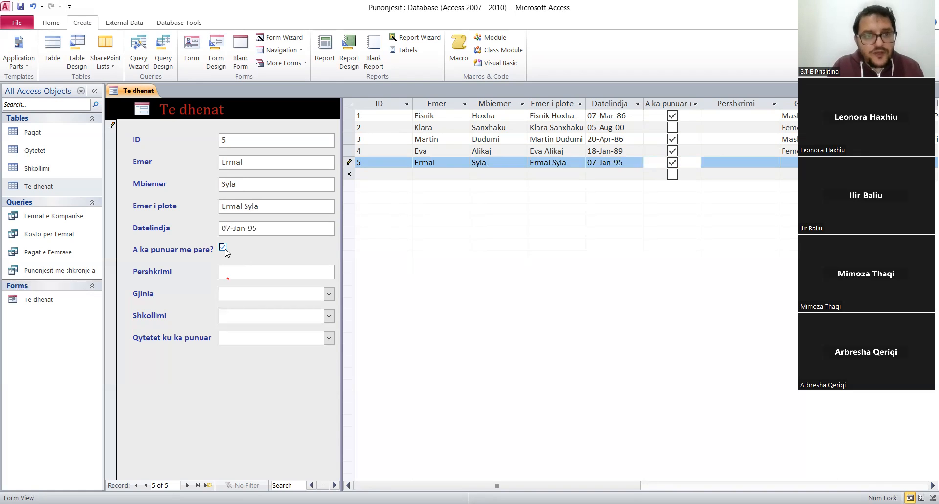
click(290, 272)
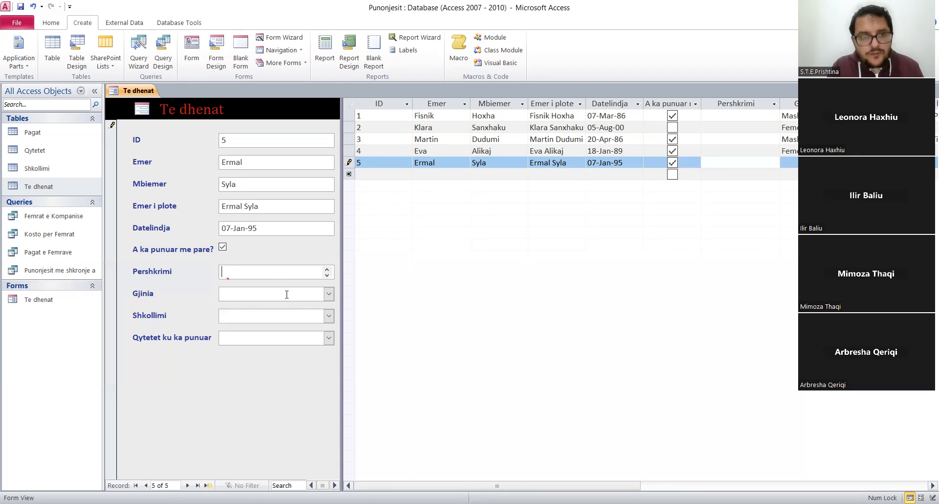
click(286, 294)
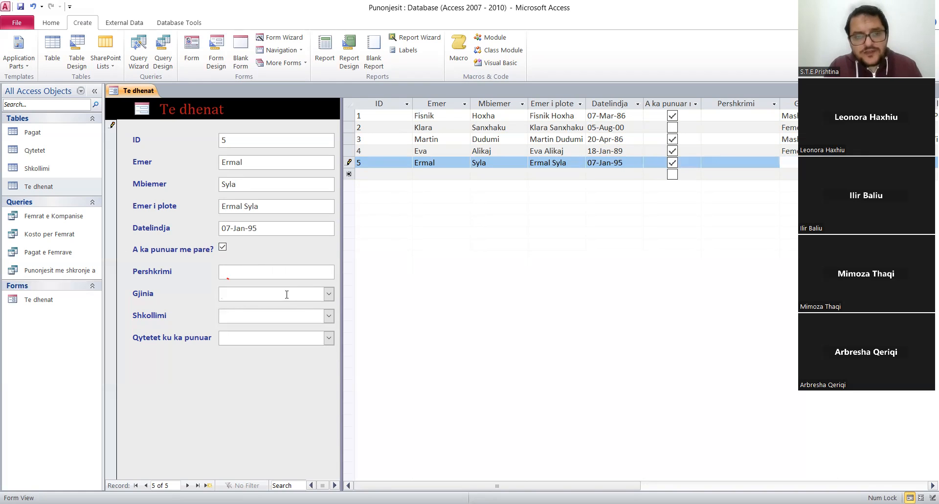
click(327, 294)
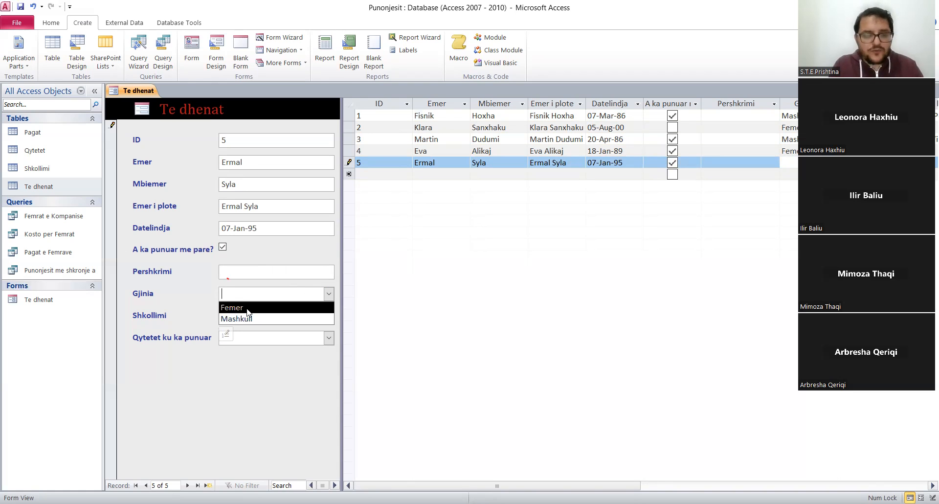
click(249, 318)
click(261, 317)
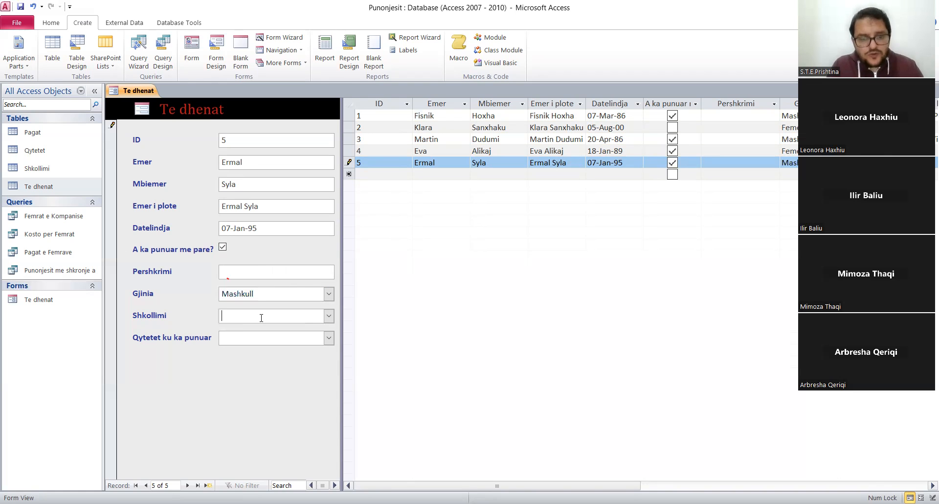
text(i)
key(Tab)
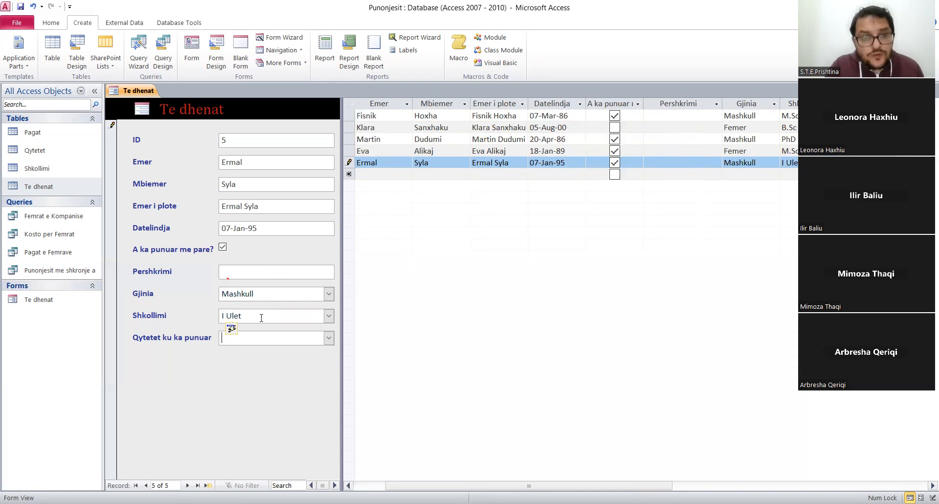
Select Gjilan and Prishtine as the Qytetet ku ka punuar values for the new record.
click(329, 338)
click(227, 365)
click(226, 387)
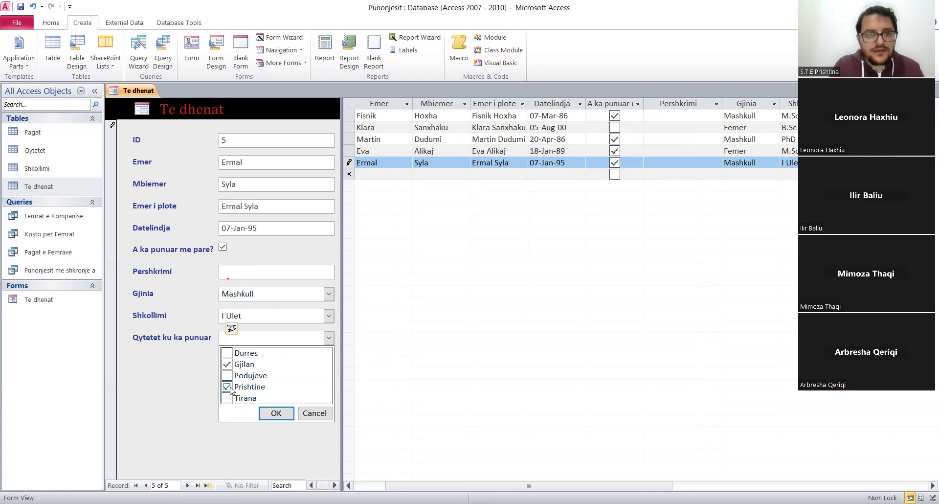
click(289, 416)
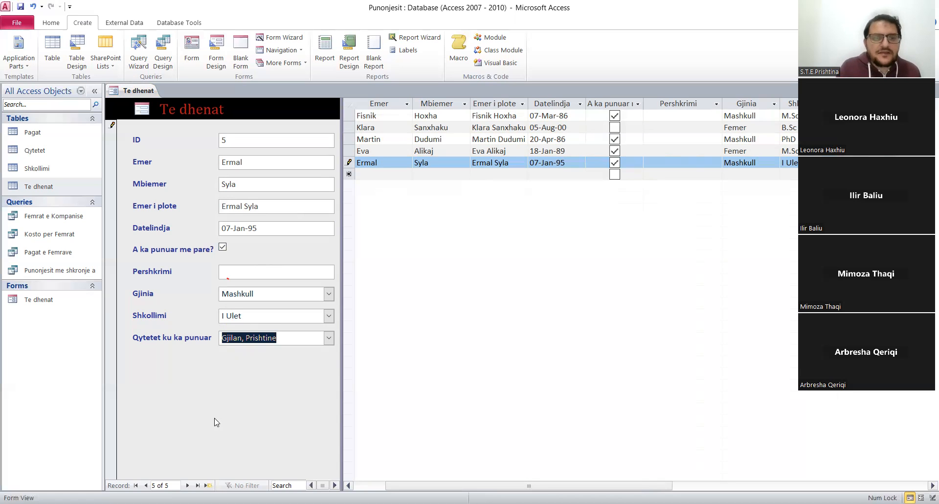
Review the Split Form Orientation options of the form in Design View and return to Form View.
right_click(133, 92)
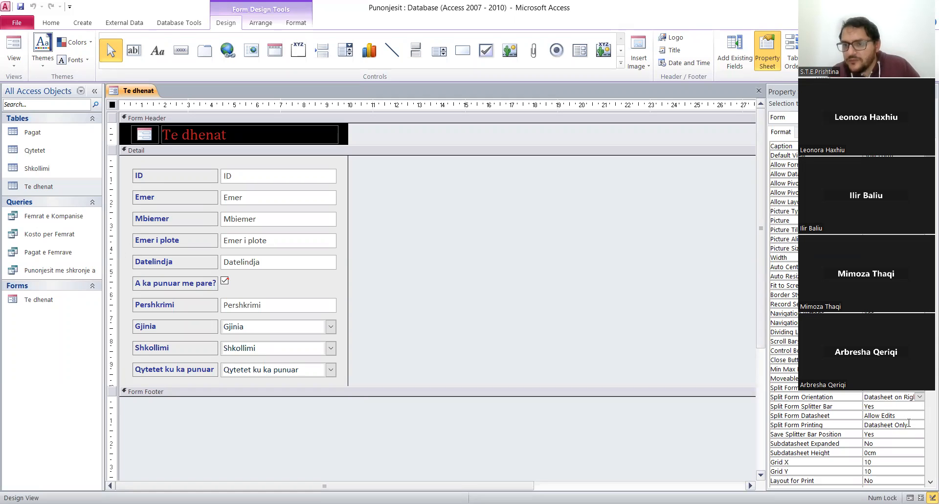
click(918, 396)
click(918, 397)
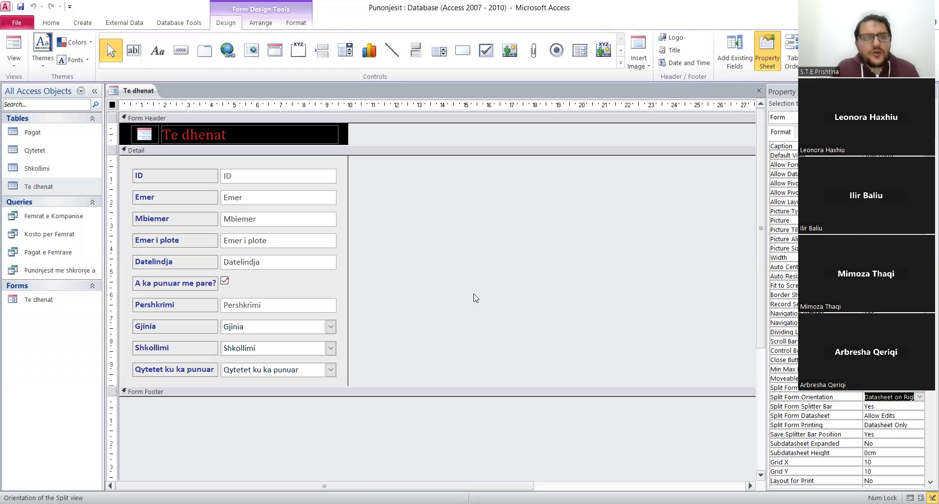
right_click(151, 95)
click(166, 143)
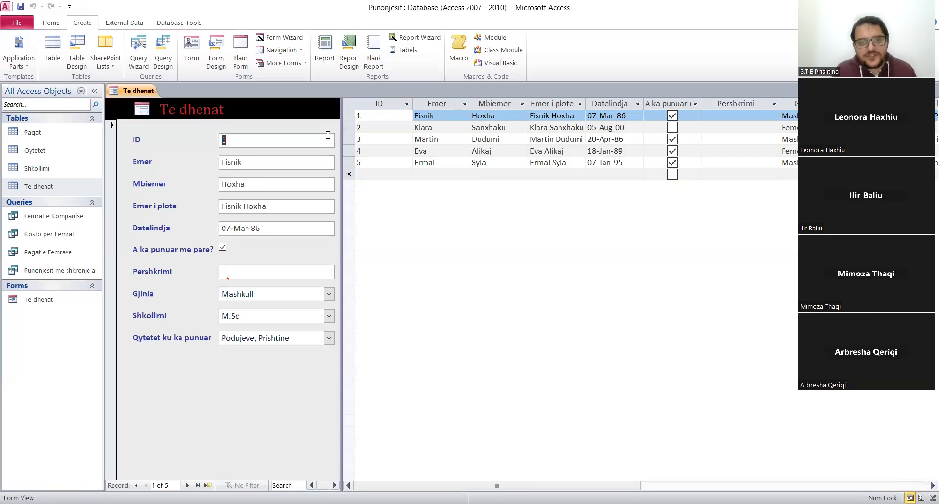
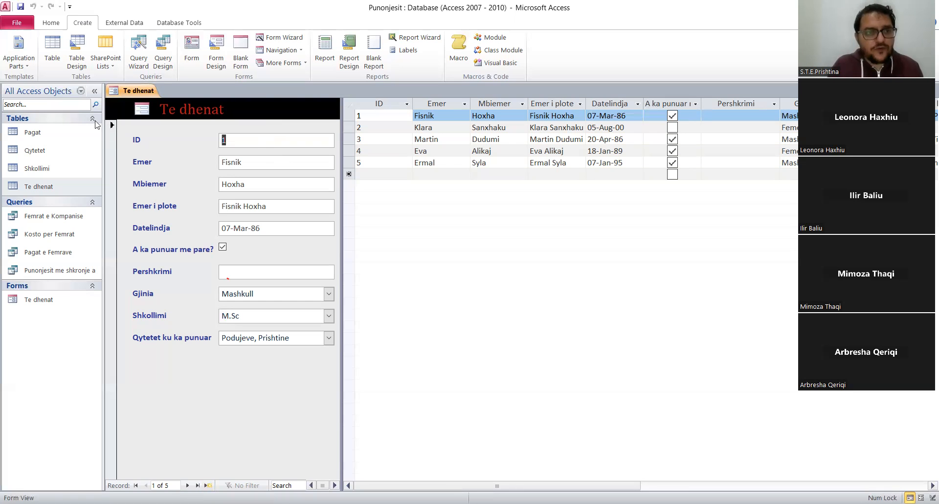
Switch the Te dhenat form to Design View and enlarge the Form Header to make room below the title.
right_click(139, 94)
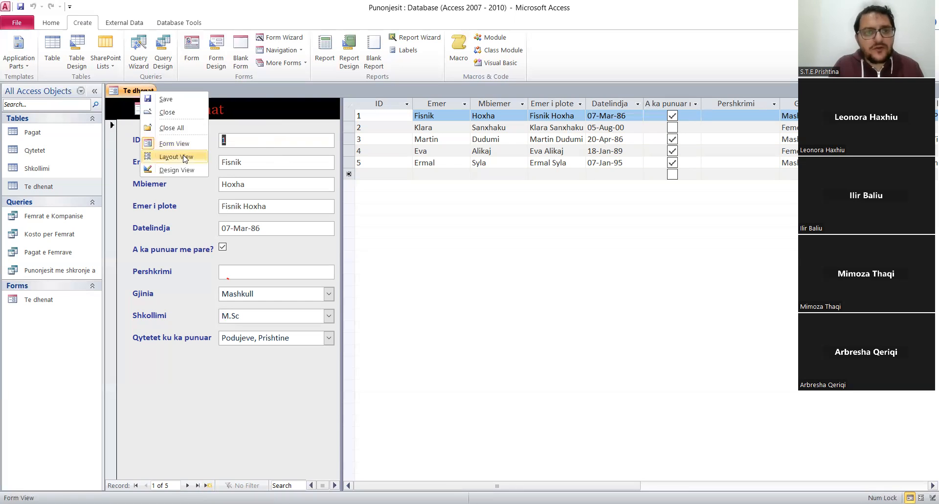
click(187, 170)
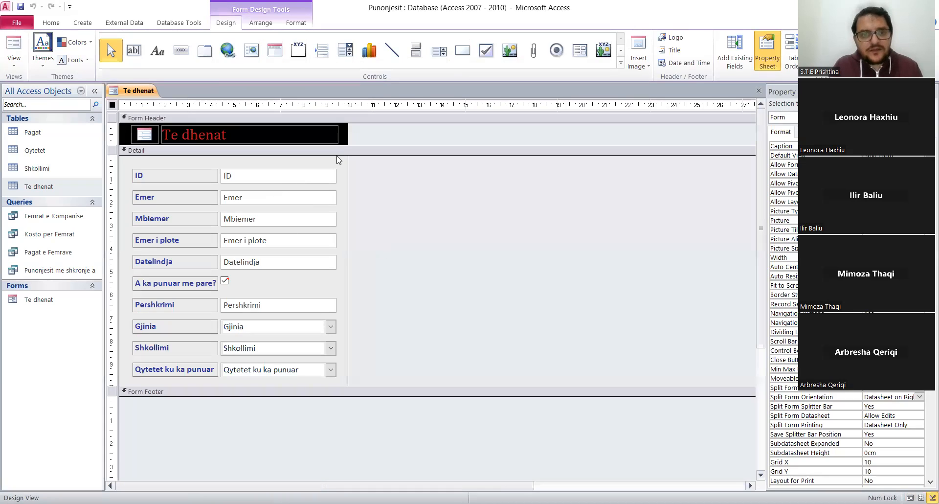
drag(338, 145, 339, 168)
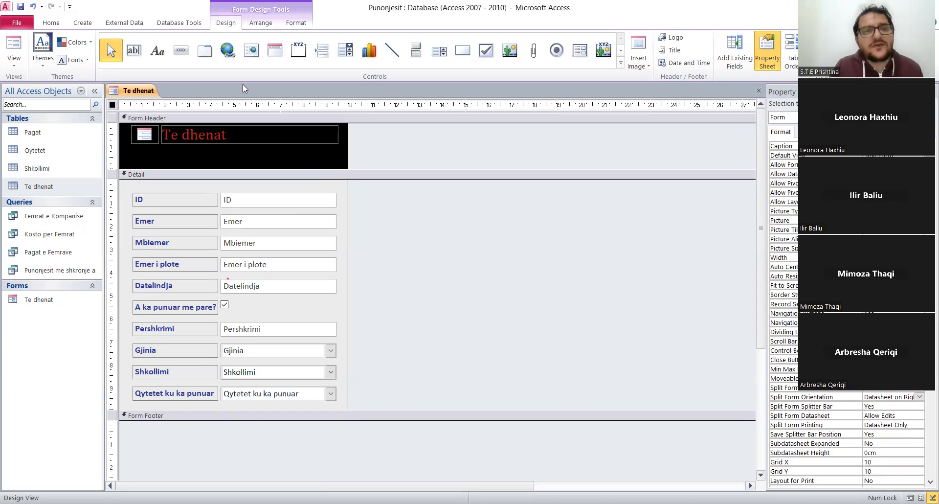
Add a command button below the title in the Form Header, with the Record Operations action Add New Record.
click(182, 56)
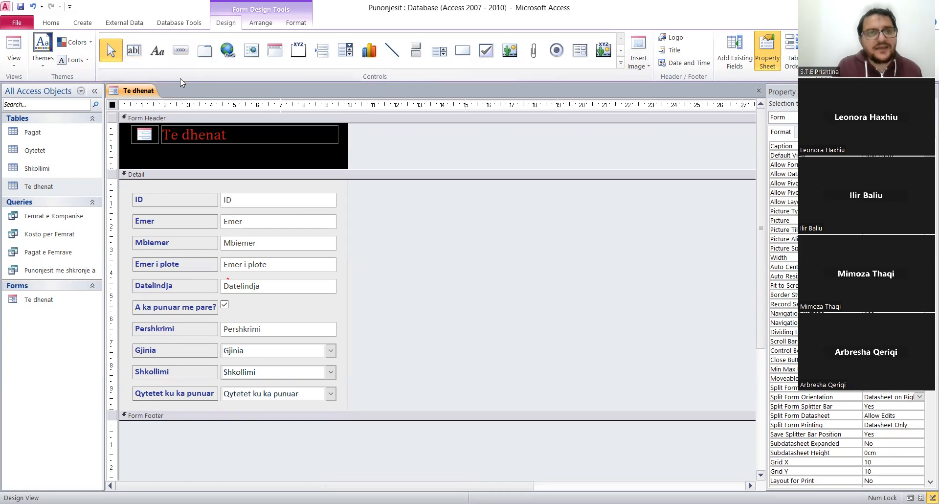
click(141, 155)
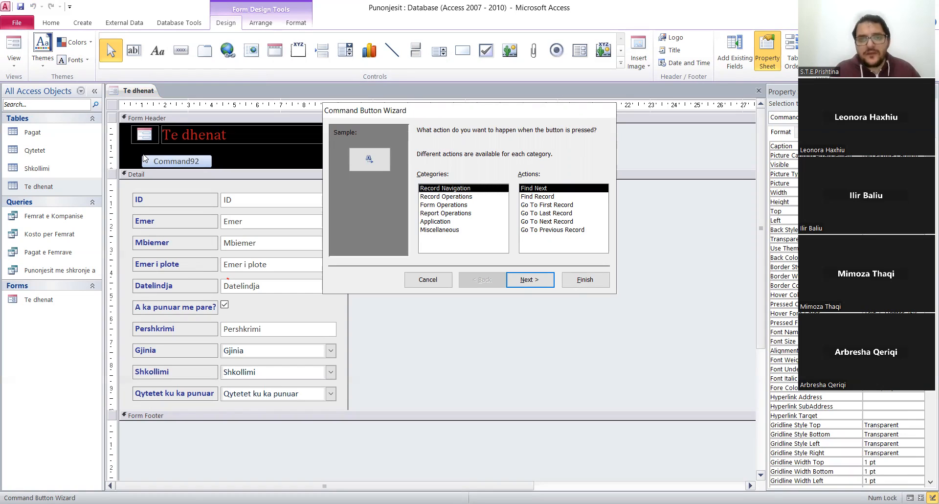
click(458, 196)
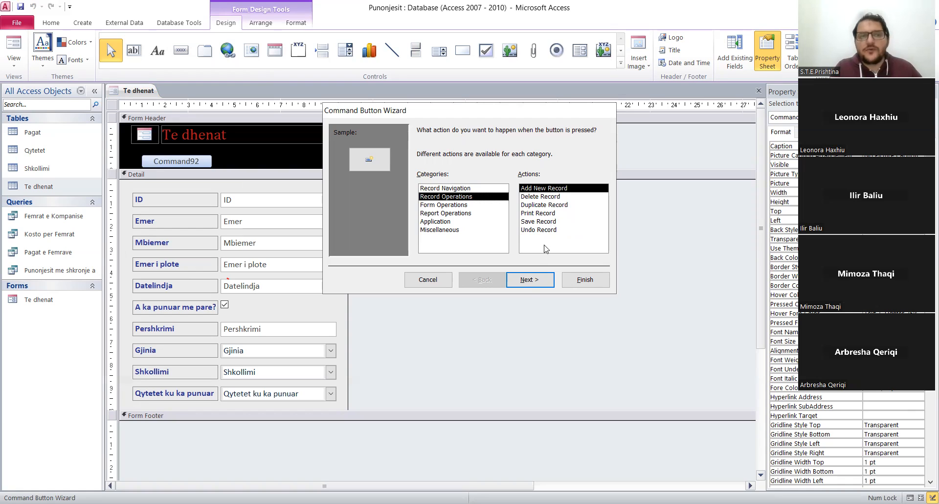
click(537, 282)
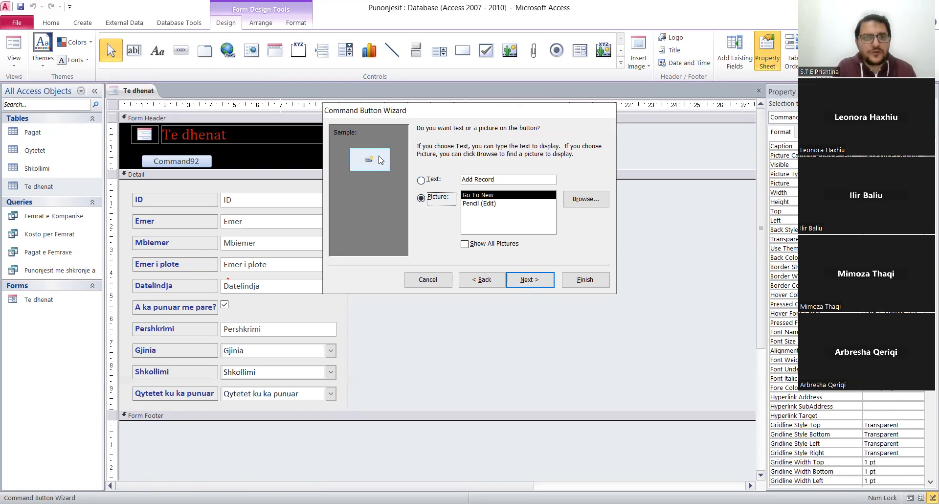
Give the command button the text Shto te dhene instead of a picture and finish the wizard with the default button name.
click(429, 179)
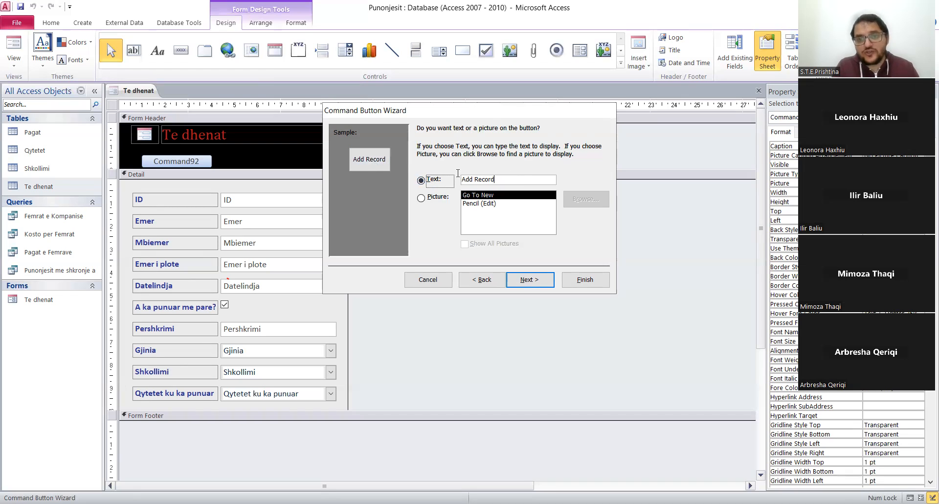
key(Tab)
text(Shto)
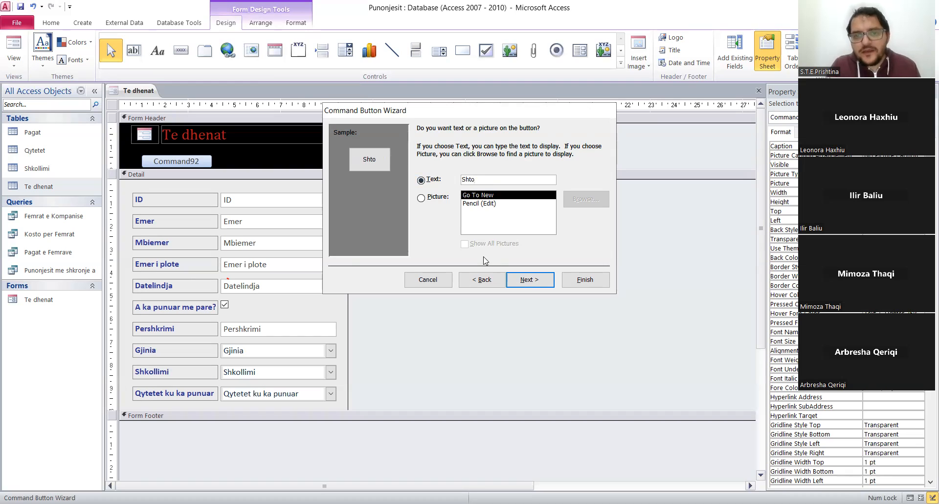
text( te dhene)
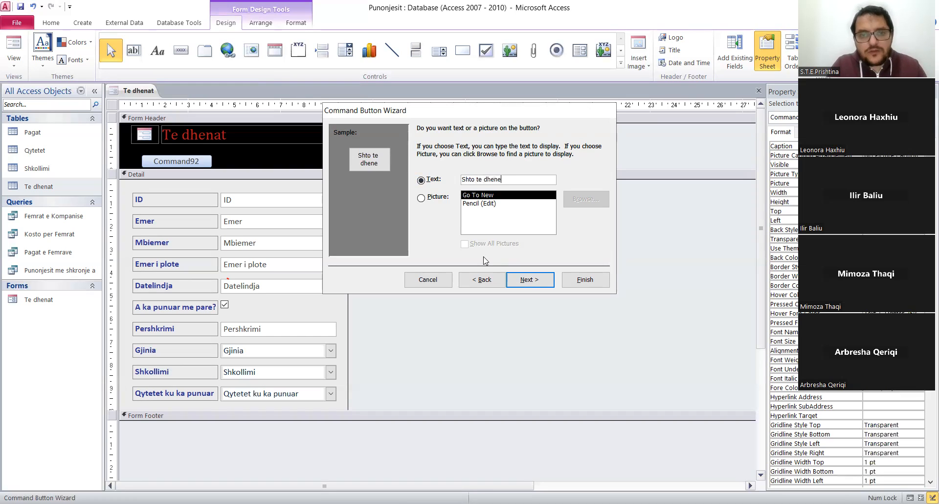
click(532, 281)
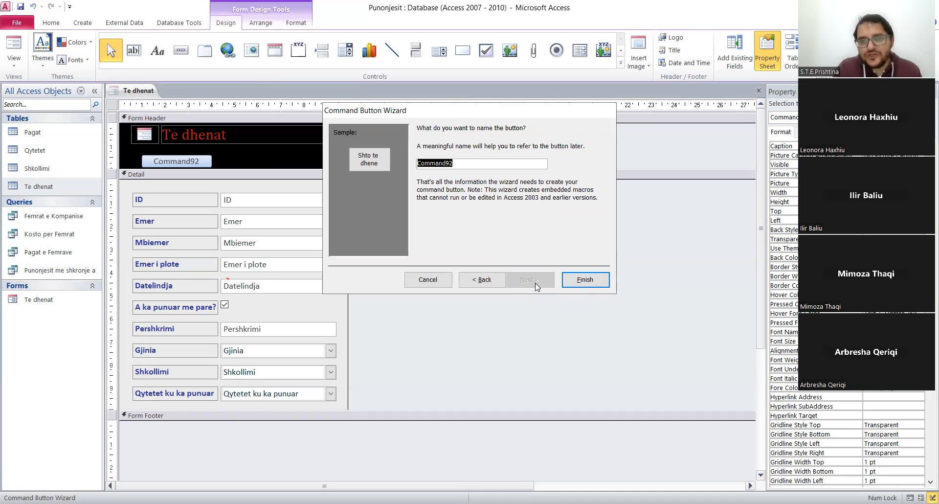
click(585, 280)
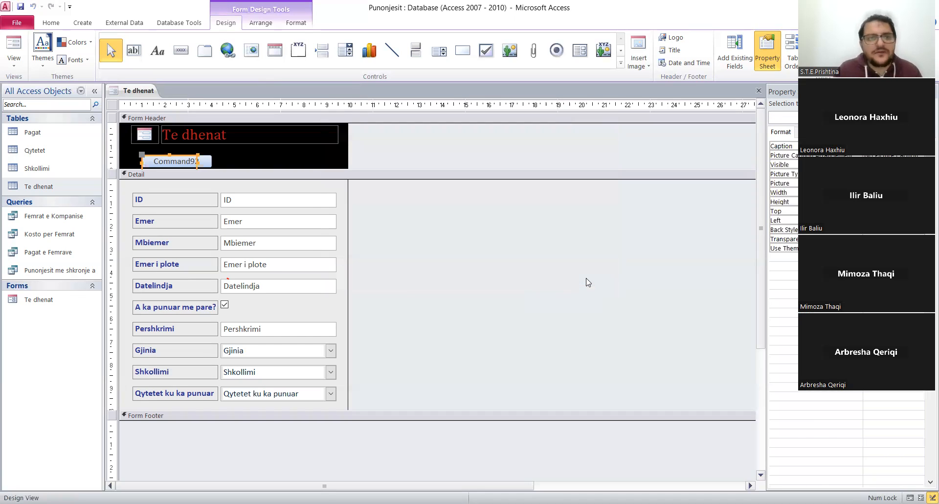
Move the Shto te dhene button directly under the logo and reduce the Form Header height to fit it.
click(245, 157)
drag(184, 158, 175, 151)
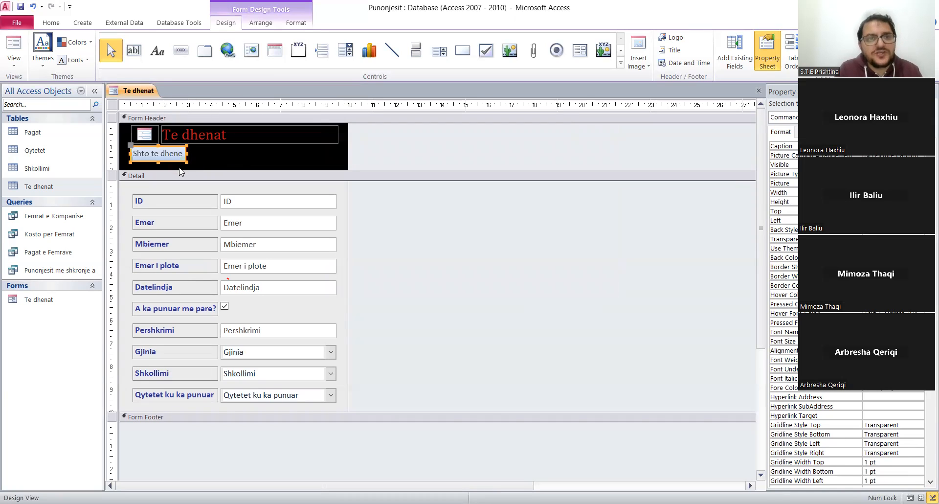
drag(179, 170, 179, 164)
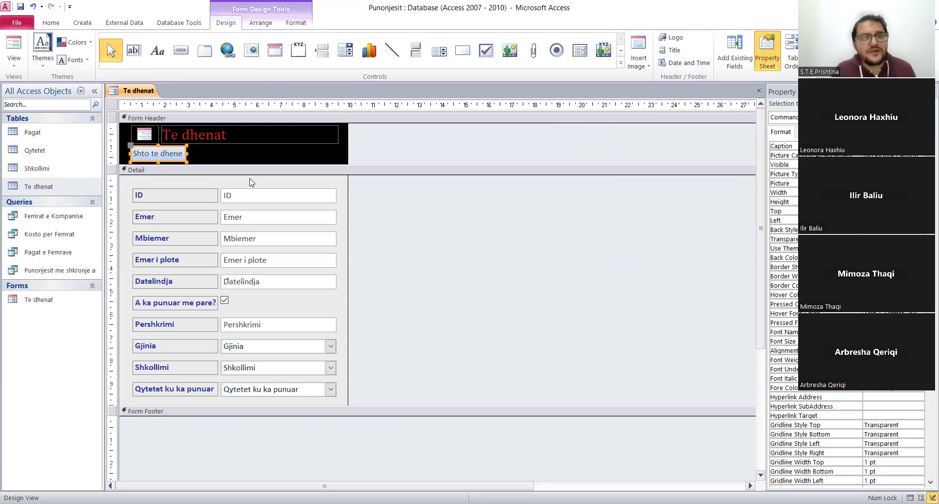
click(420, 254)
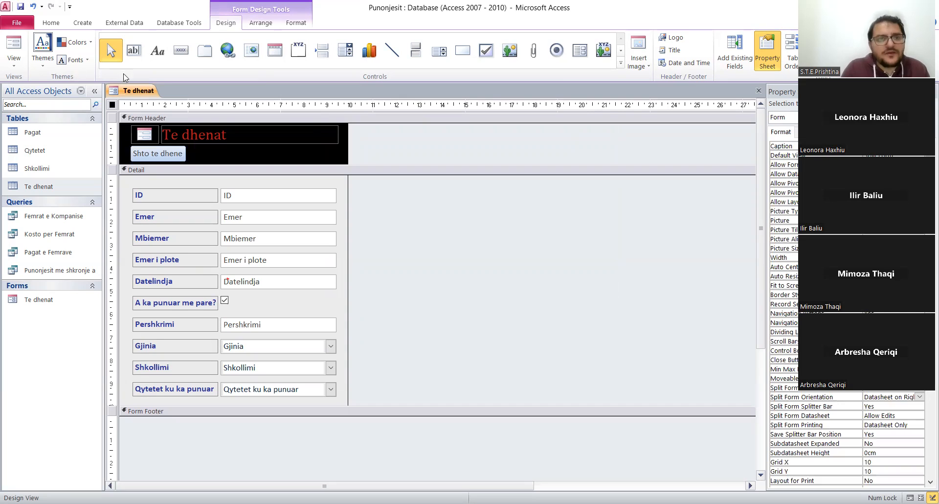
Switch the form to Form View and test the Shto te dhene button.
right_click(134, 93)
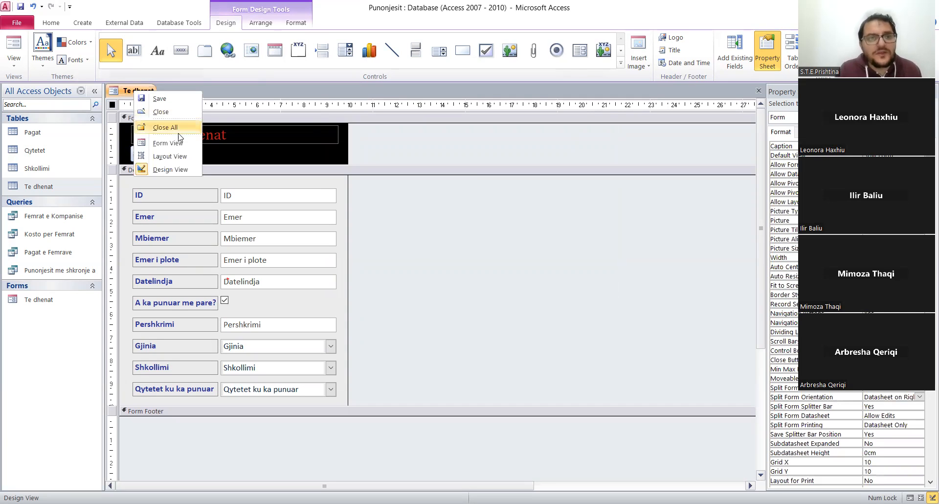
click(175, 141)
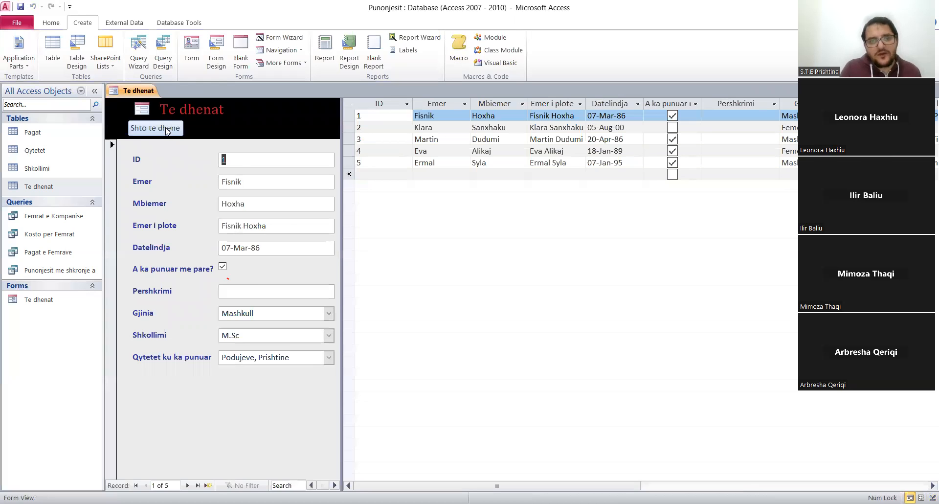
click(166, 129)
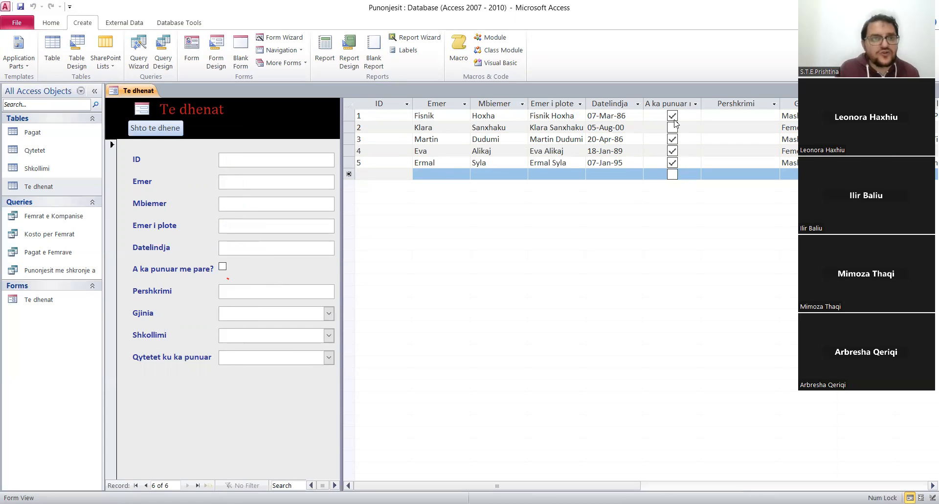
Save and close the Te dhenat form.
right_click(136, 93)
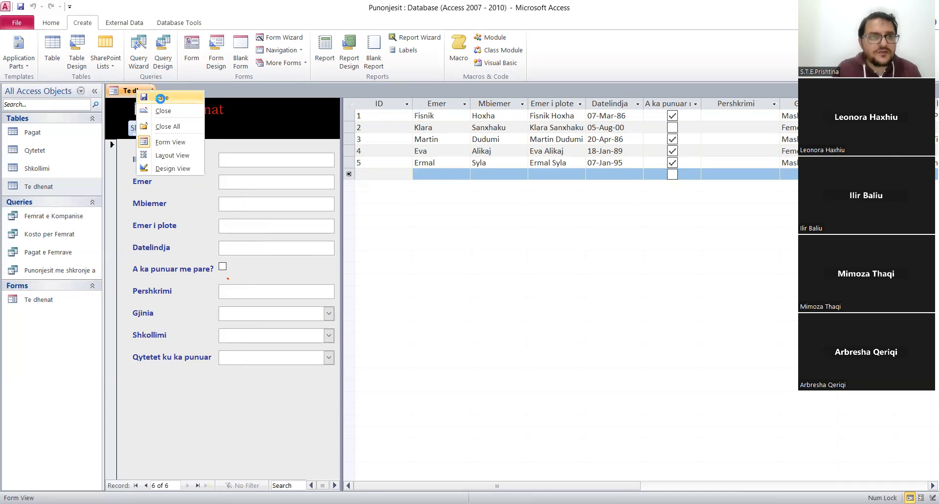
click(161, 98)
right_click(146, 91)
click(159, 111)
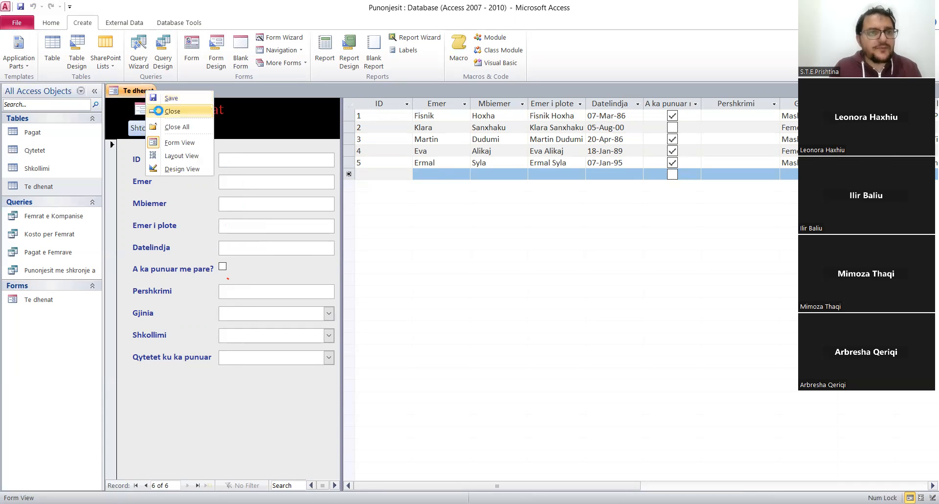
Create a split form from the Pagat table.
click(33, 133)
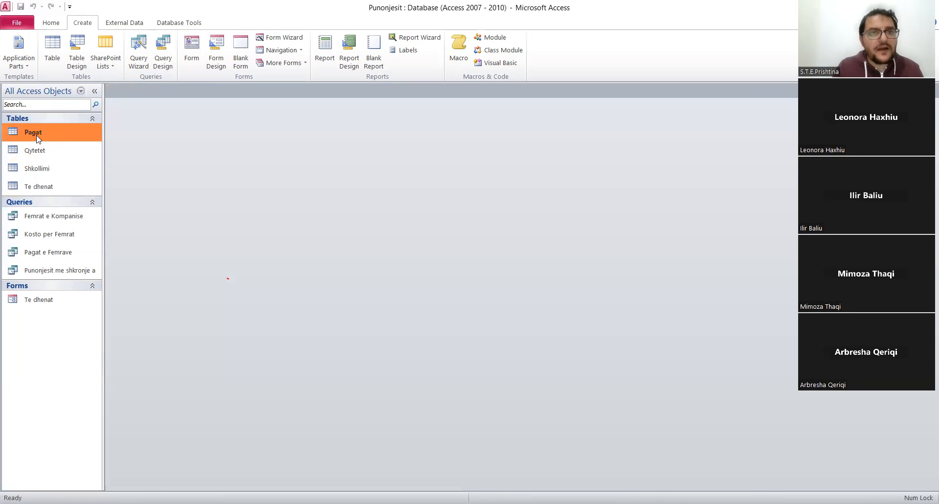
click(277, 63)
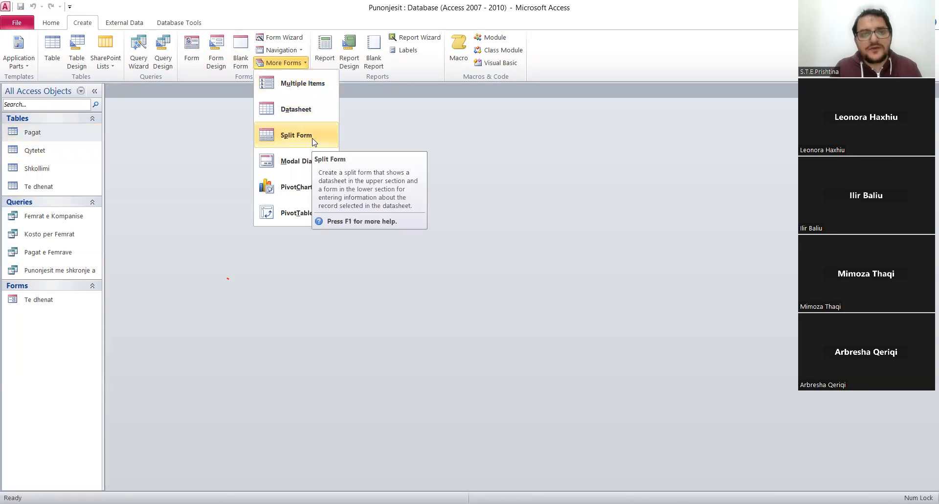
click(313, 140)
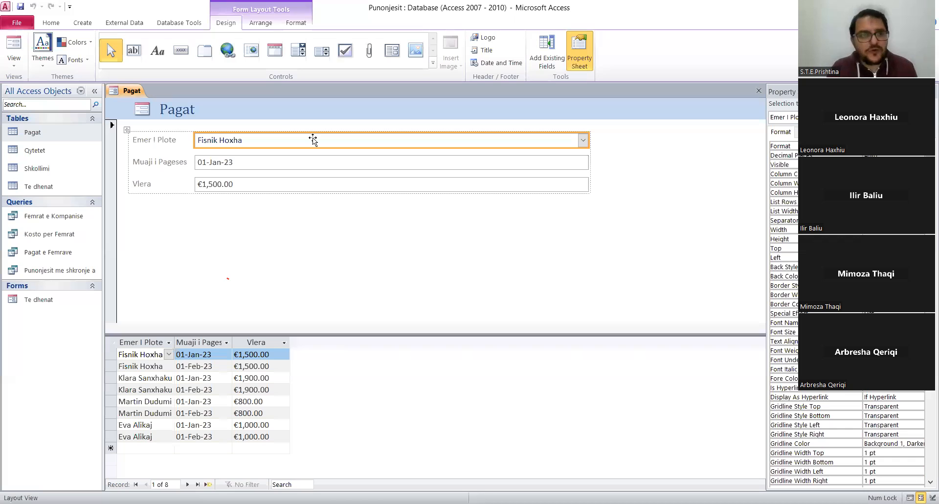
Save the new split form under the name Pagat and close it.
right_click(129, 93)
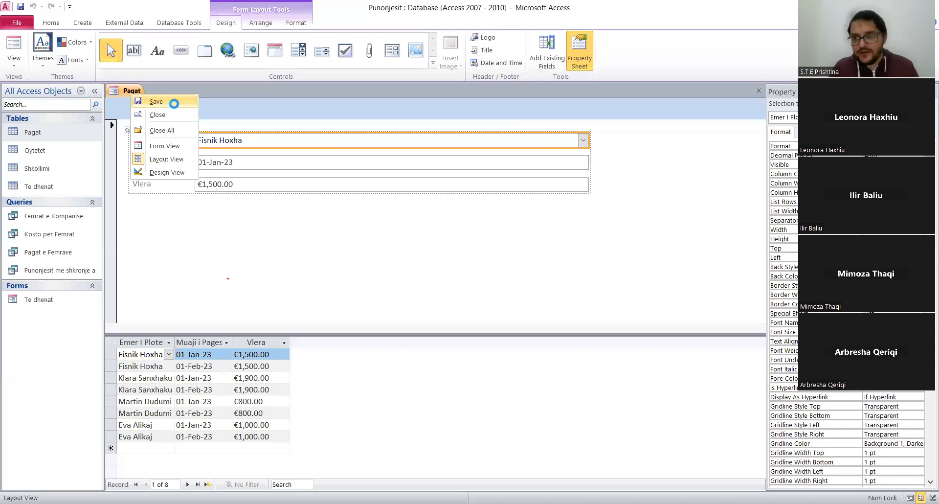
click(174, 103)
click(479, 200)
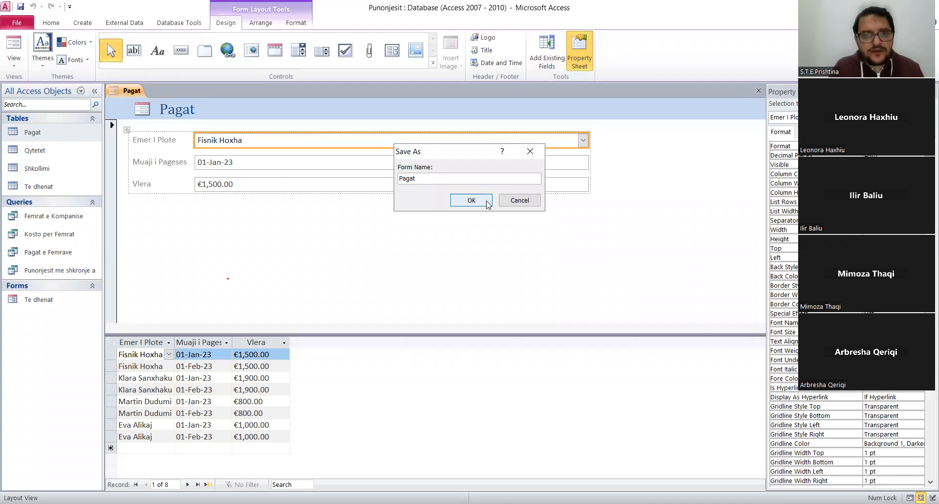
right_click(137, 94)
click(153, 112)
Open the Te dhenat form in Design View and place a second command button beside Shto te dhene in the Form Header.
click(22, 319)
right_click(22, 319)
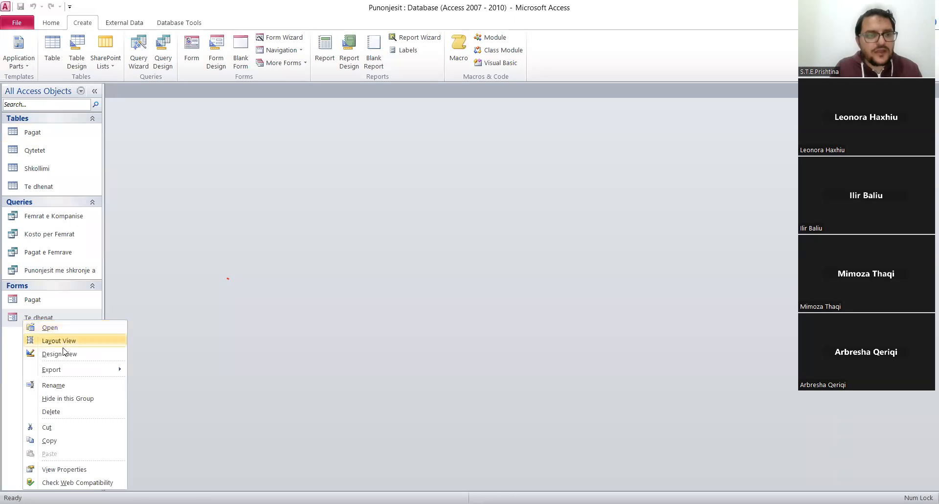
click(65, 357)
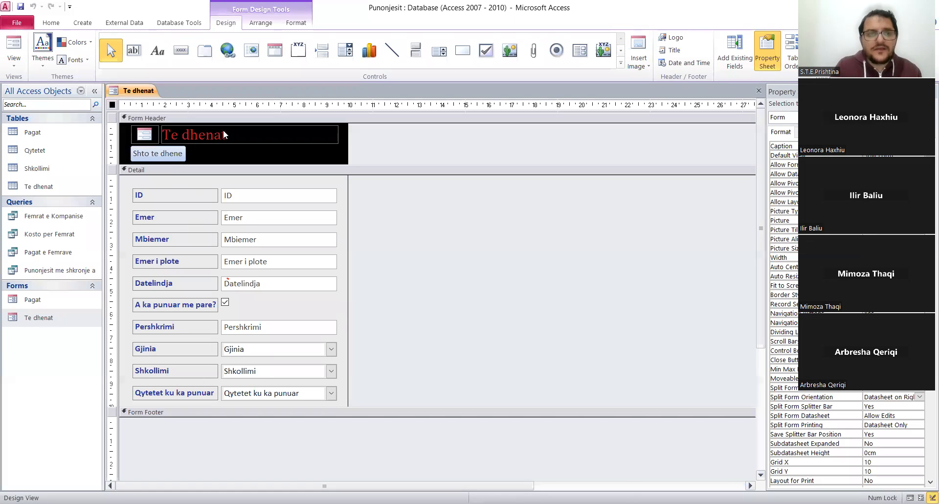
click(207, 159)
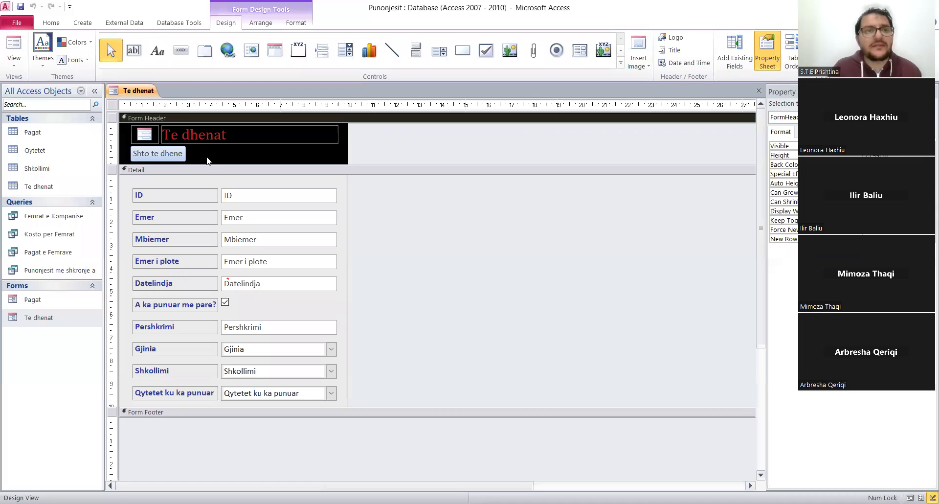
click(181, 50)
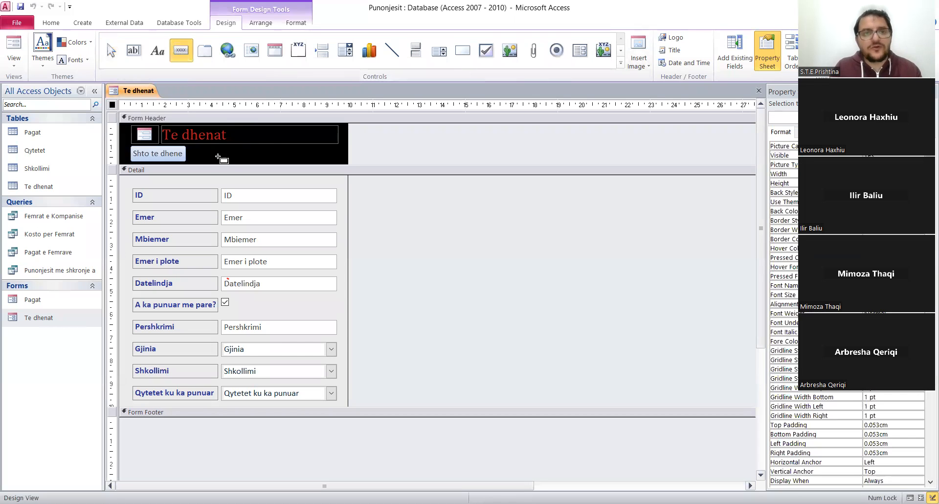
click(202, 148)
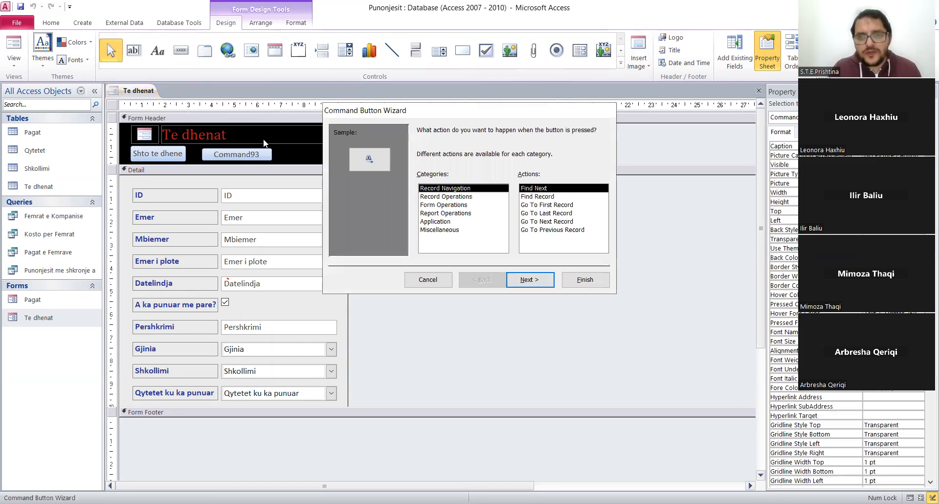
Assign the new button the Form Operations action Open Form with Pagat as the form to open.
click(456, 205)
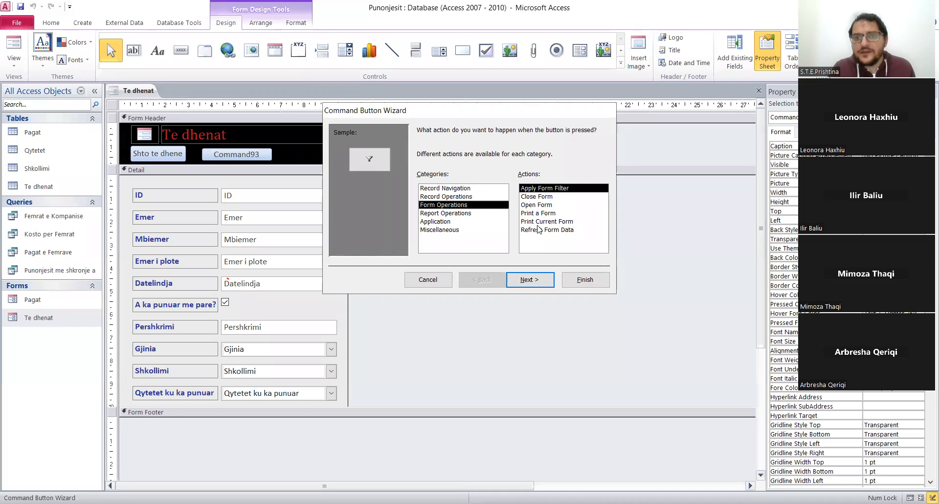
click(535, 205)
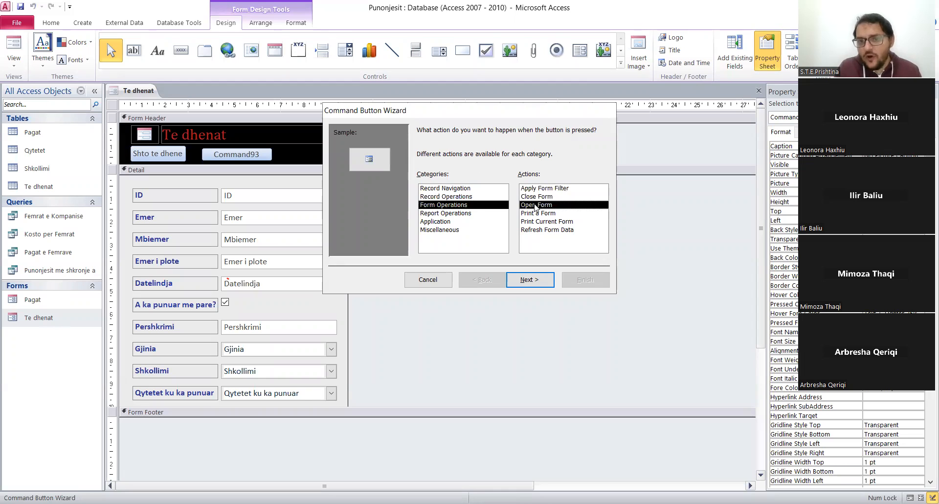
click(532, 282)
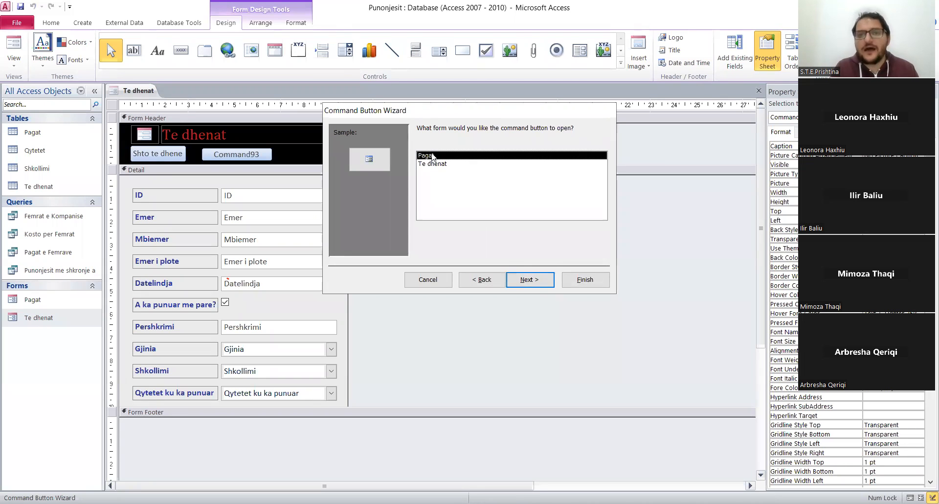
click(532, 280)
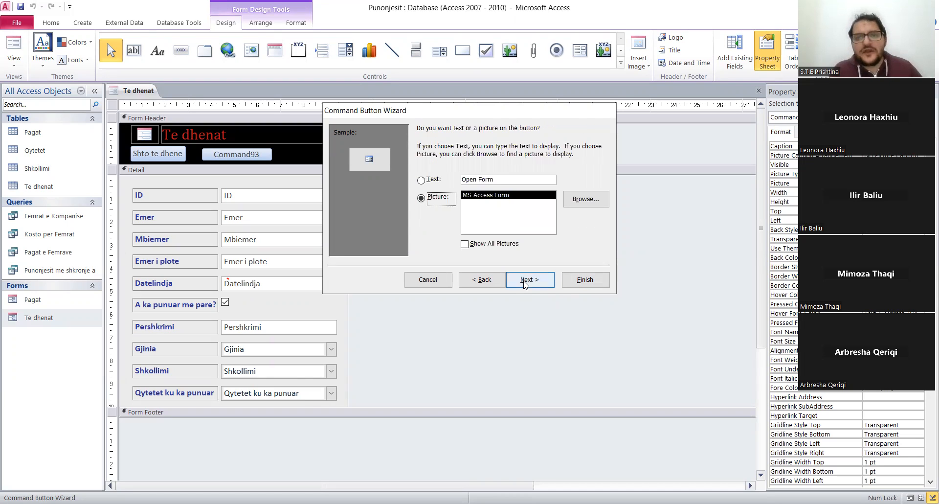
Give the new command button the text label Pagat and complete the Command Button Wizard.
click(422, 180)
drag(534, 180, 405, 175)
text(Paga)
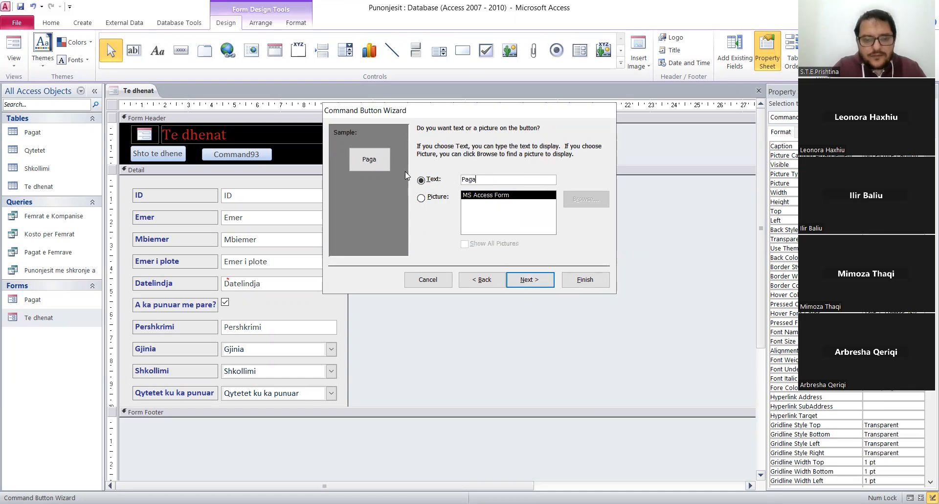
text(t)
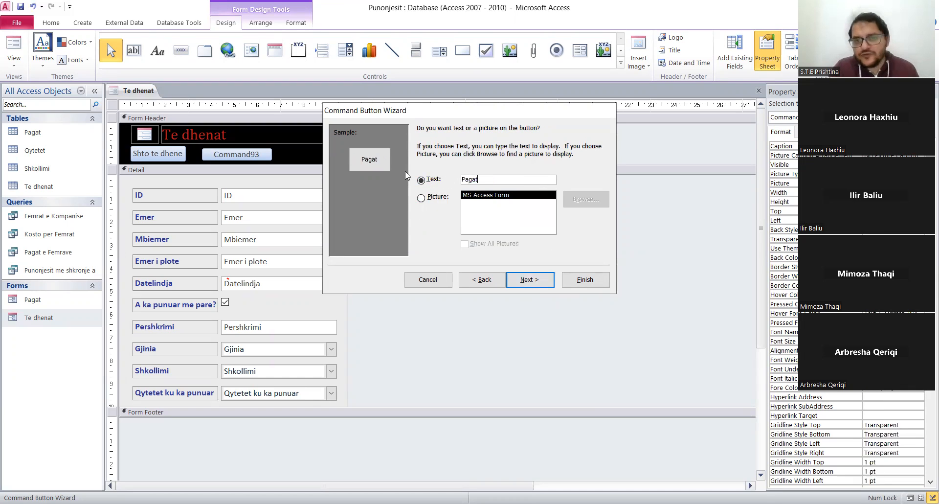
click(528, 279)
click(583, 281)
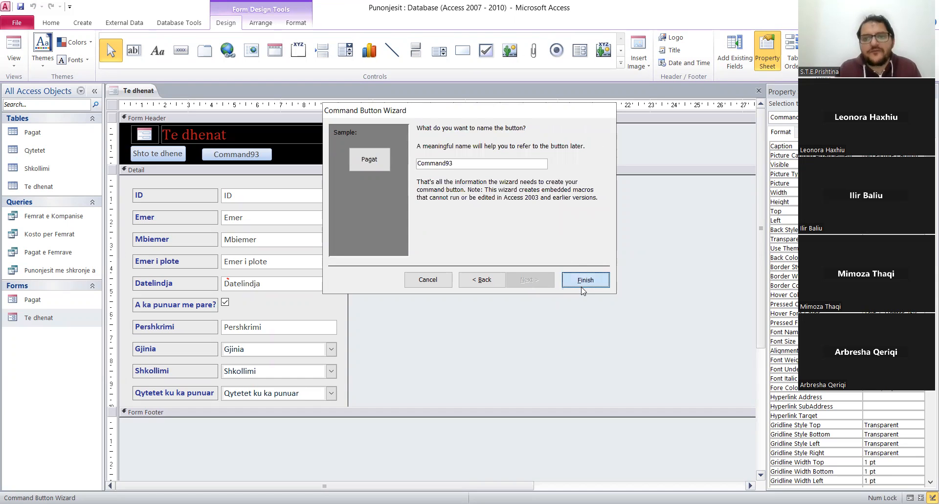
Widen the Pagat button and align it directly beside Shto te dhene in the Form Header.
click(392, 154)
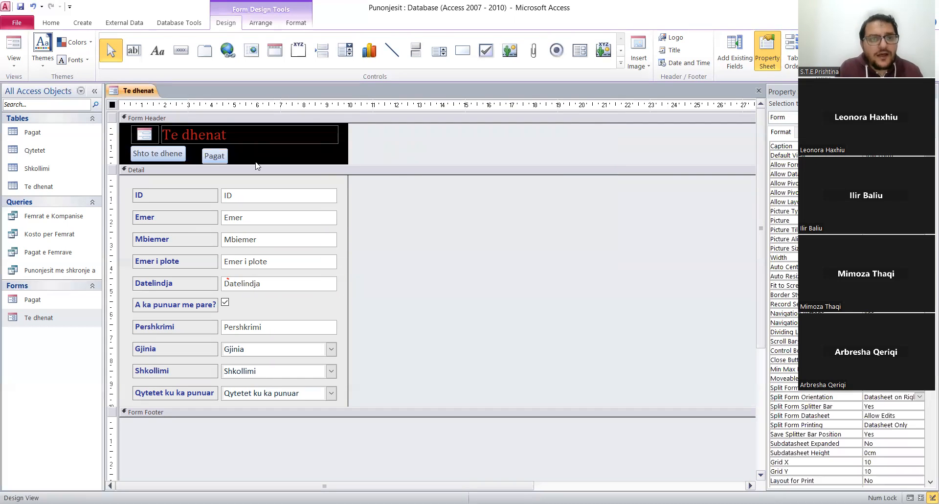
click(207, 157)
drag(207, 156, 250, 154)
click(401, 155)
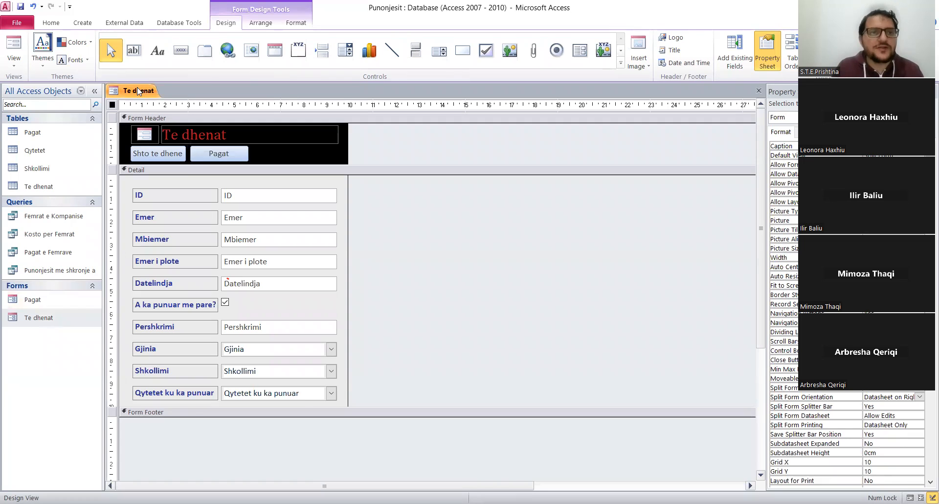
Save the Te dhenat form and display it in Form View.
right_click(129, 73)
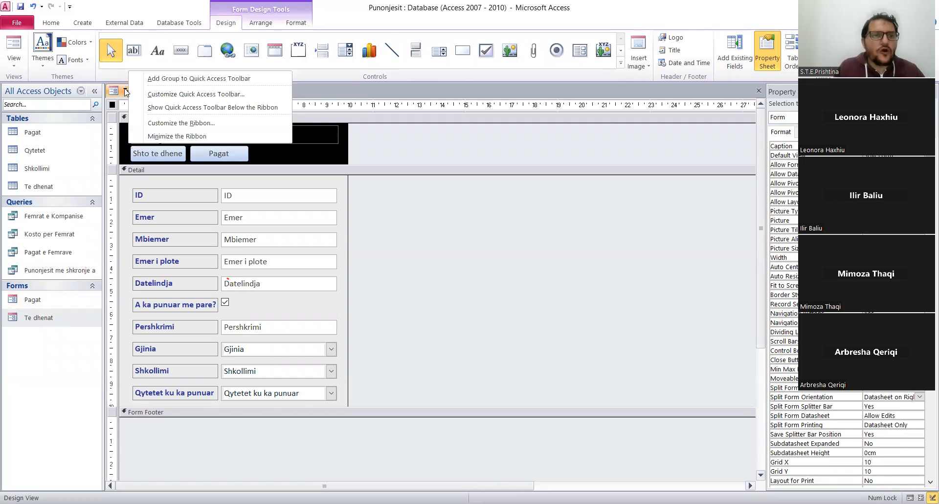
click(126, 92)
right_click(126, 92)
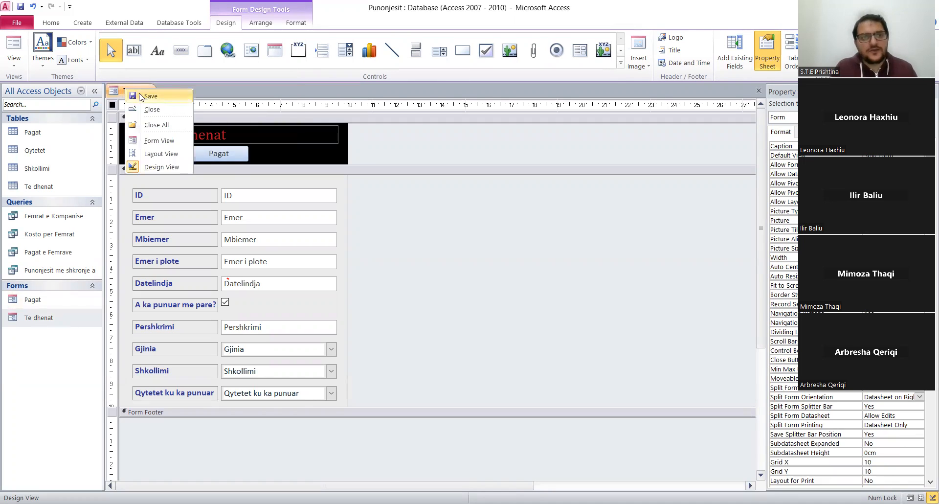
click(147, 97)
right_click(143, 90)
click(187, 147)
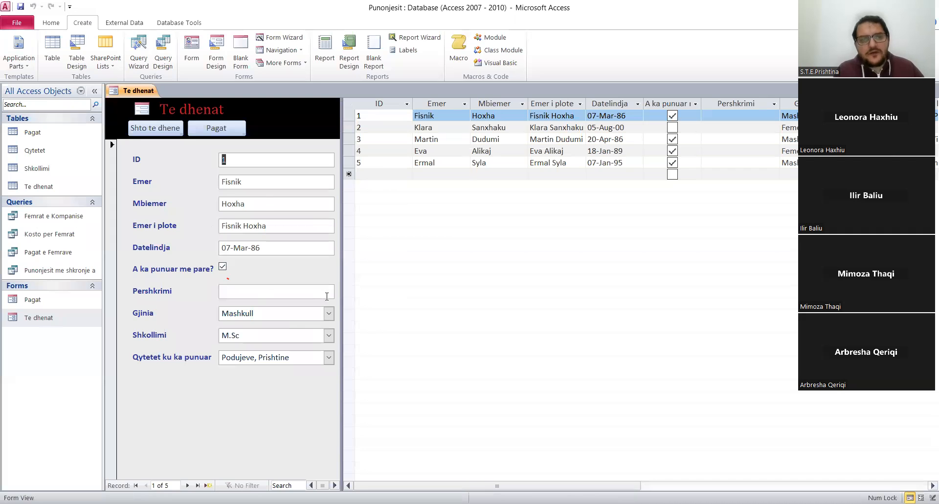
Test the Pagat button on the Te dhenat form twice, closing the Pagat form after each opening.
click(224, 129)
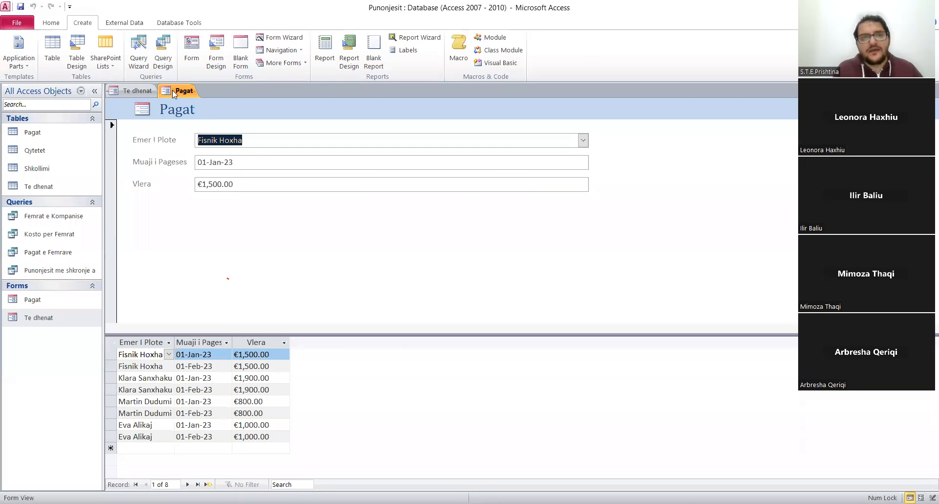
right_click(173, 90)
click(201, 109)
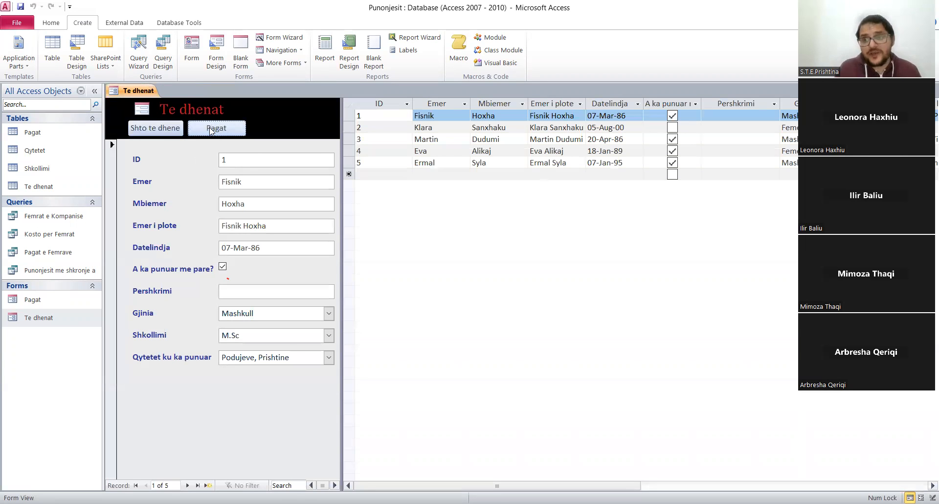
click(211, 129)
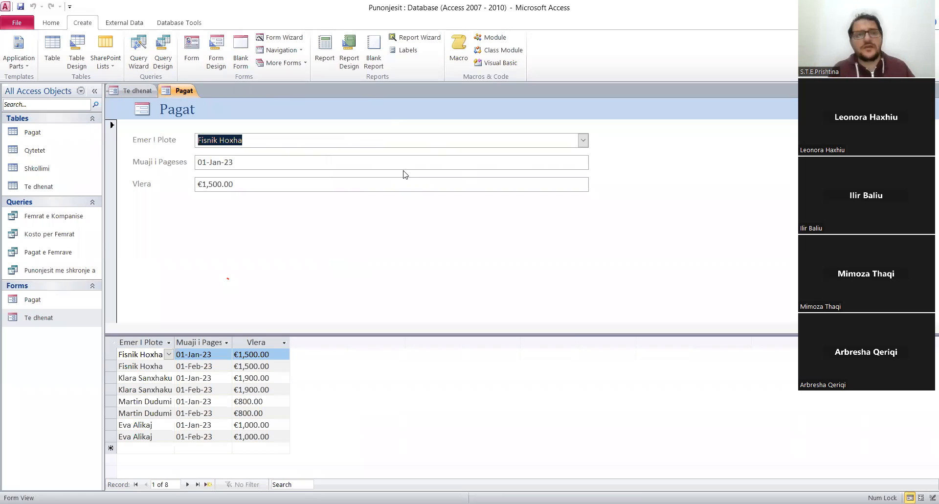
right_click(186, 93)
click(203, 109)
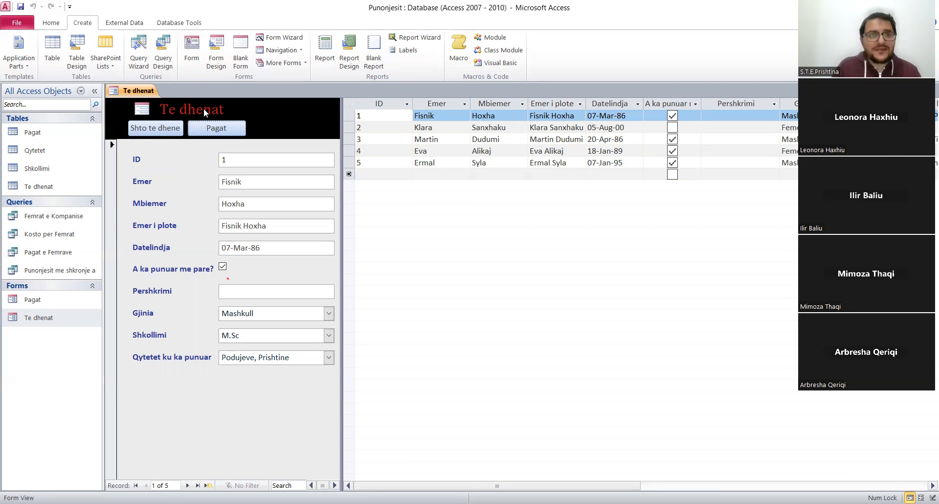
Close the Te dhenat form.
click(143, 91)
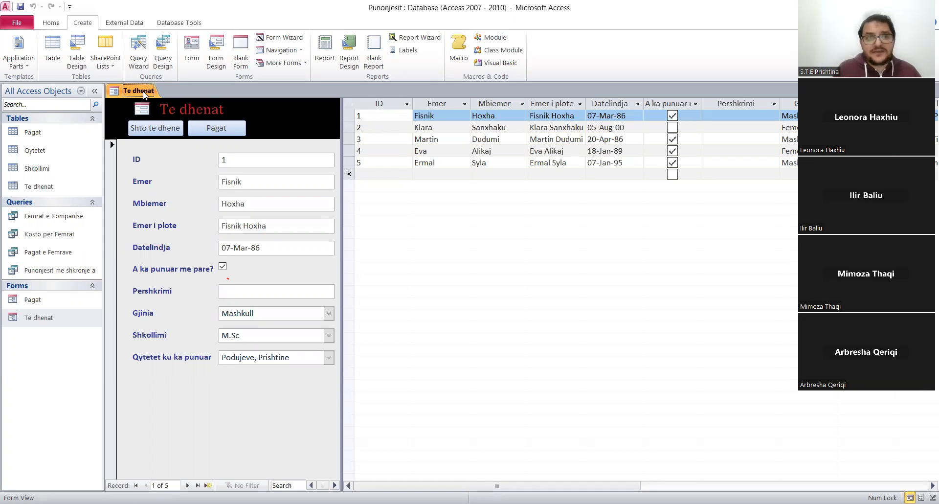
right_click(143, 94)
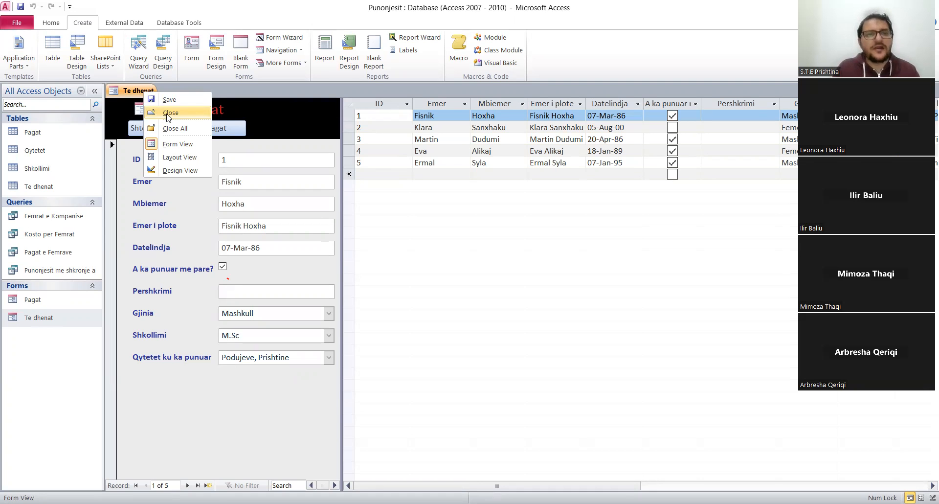
click(166, 113)
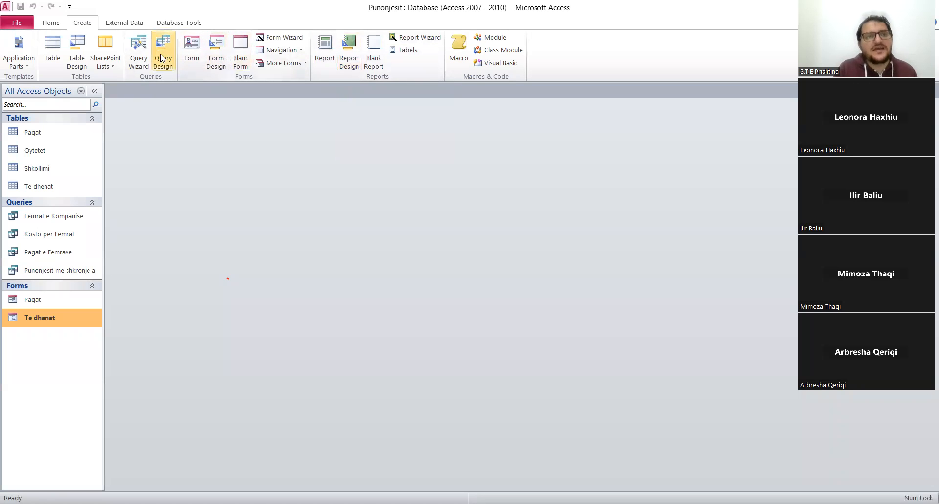
click(341, 66)
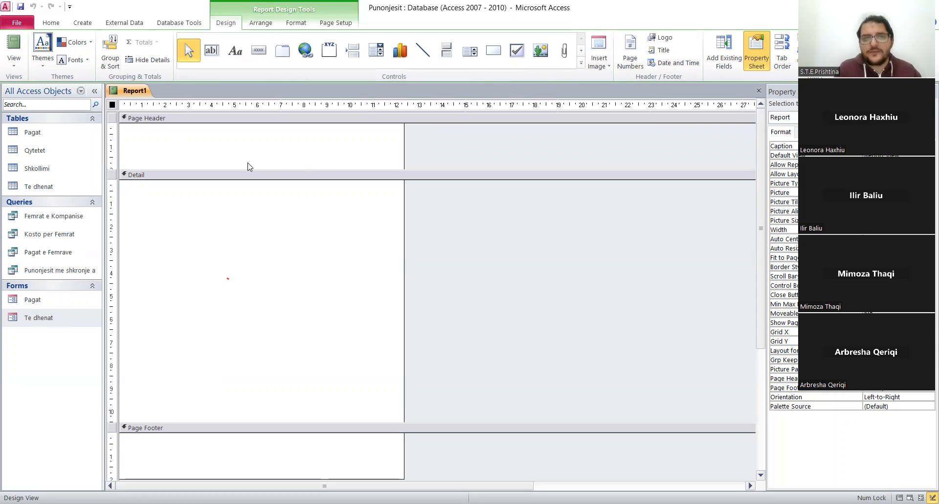
right_click(127, 92)
click(157, 113)
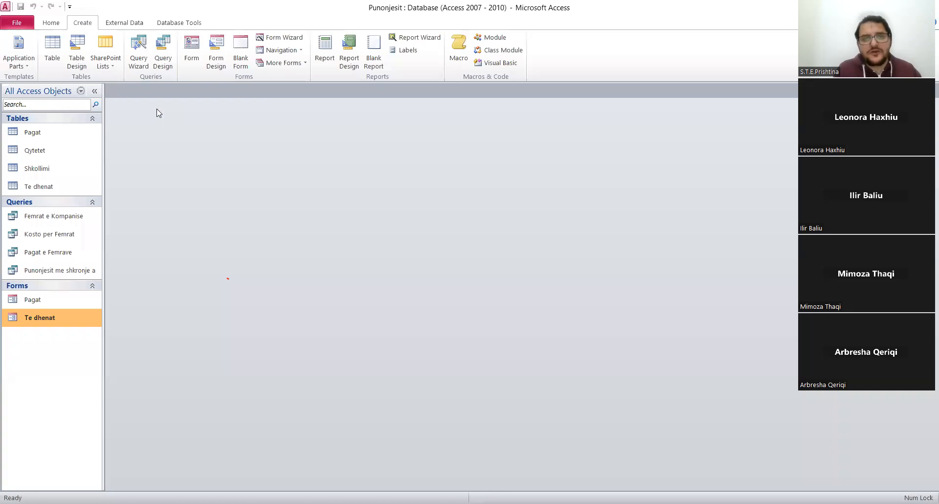
Start a Report Wizard report from the Pagat table with the fields Emer I Plote, Muaji i Pageses and Vlera.
click(428, 41)
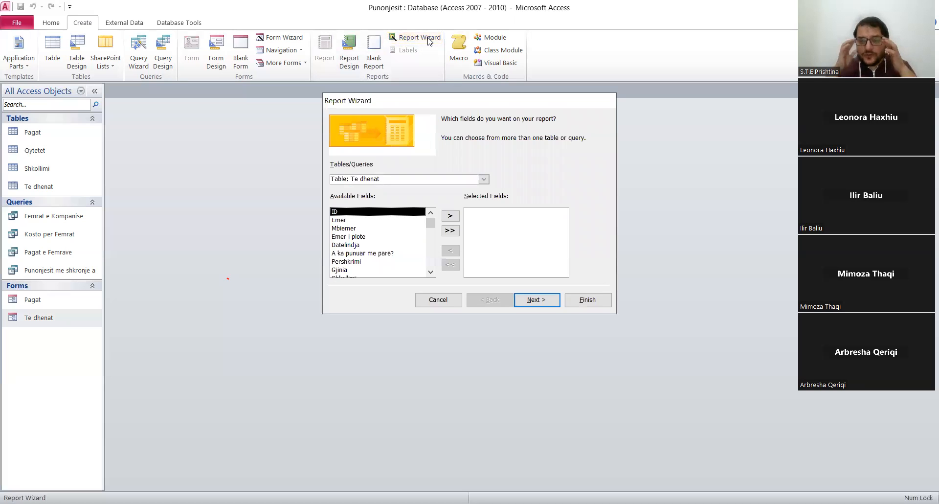
click(484, 180)
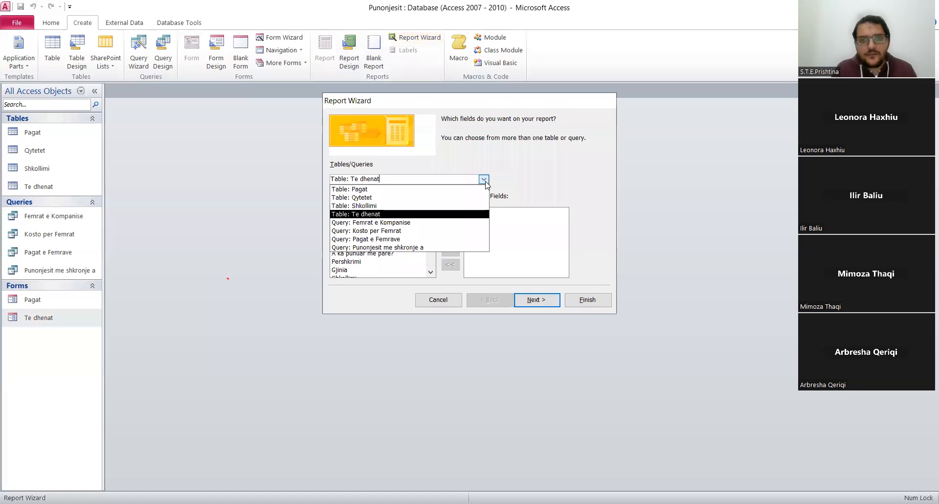
click(371, 188)
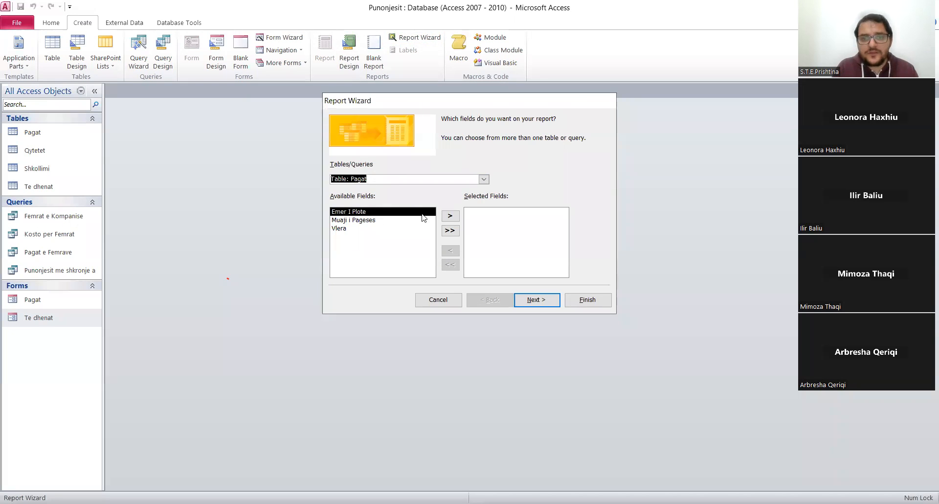
click(450, 216)
click(450, 216)
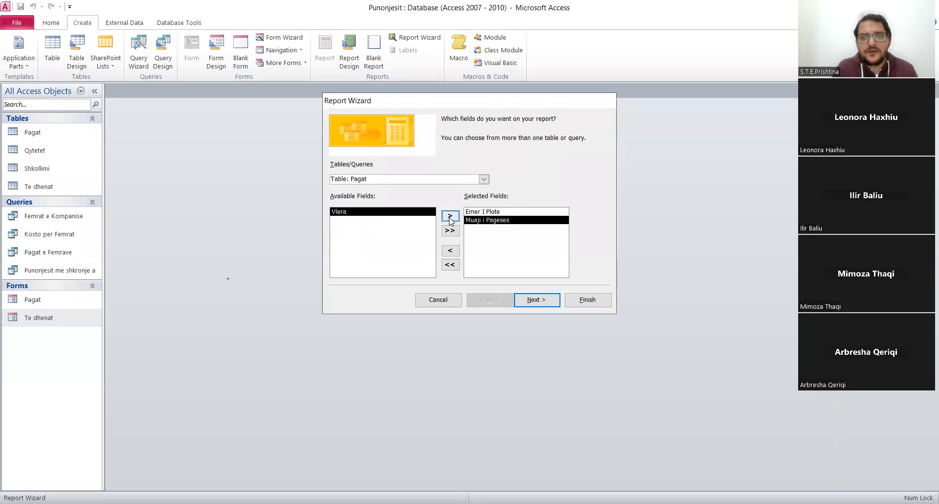
click(450, 216)
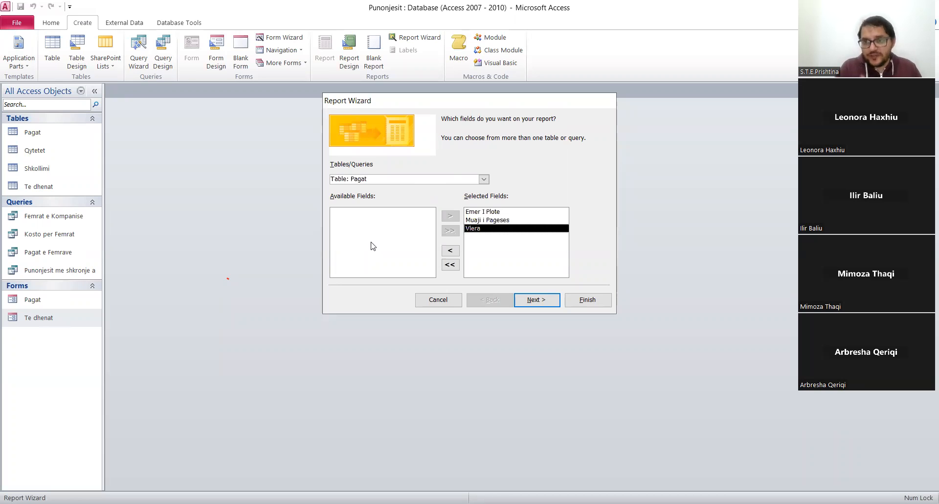
click(550, 301)
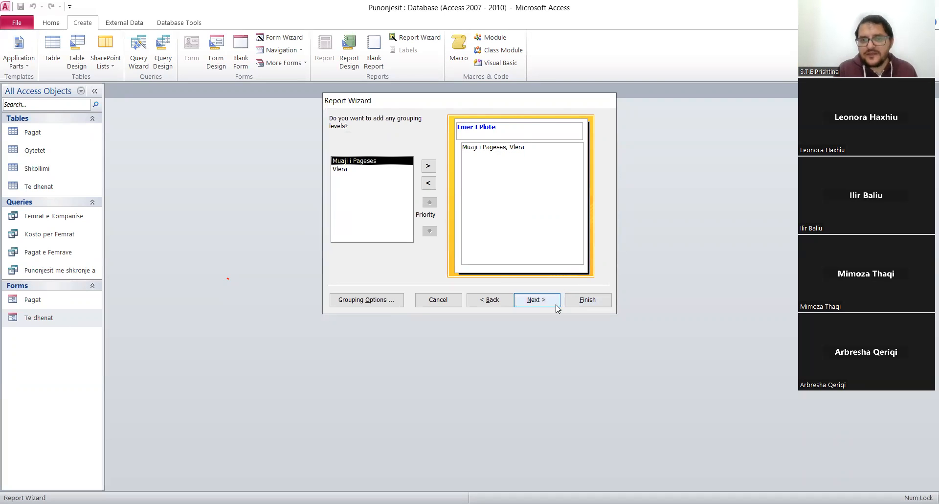
click(363, 299)
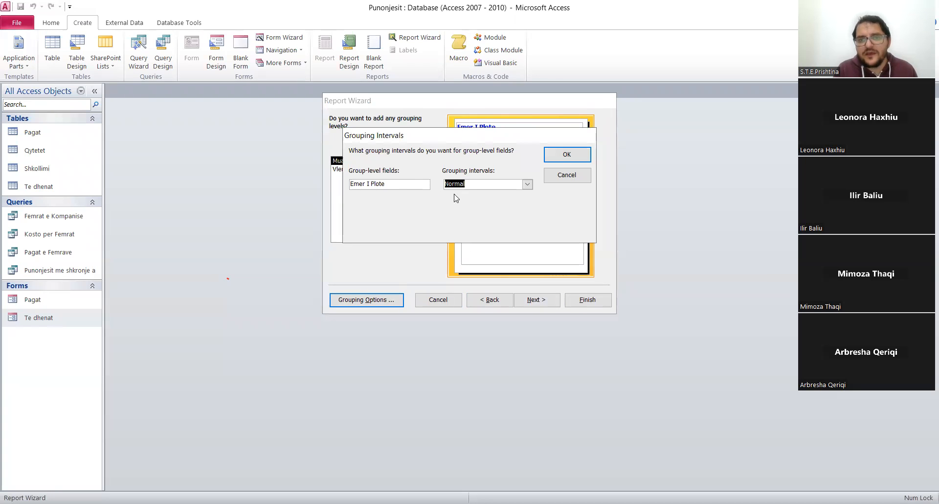
click(528, 185)
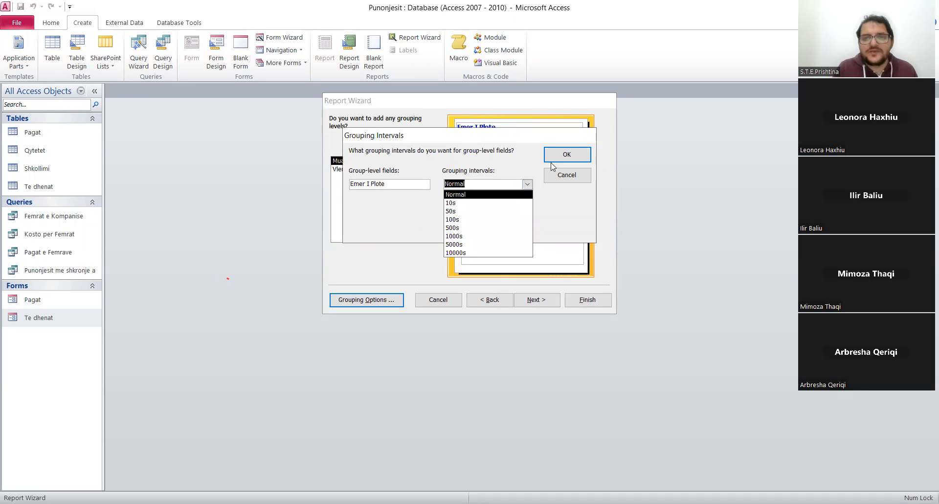
click(564, 177)
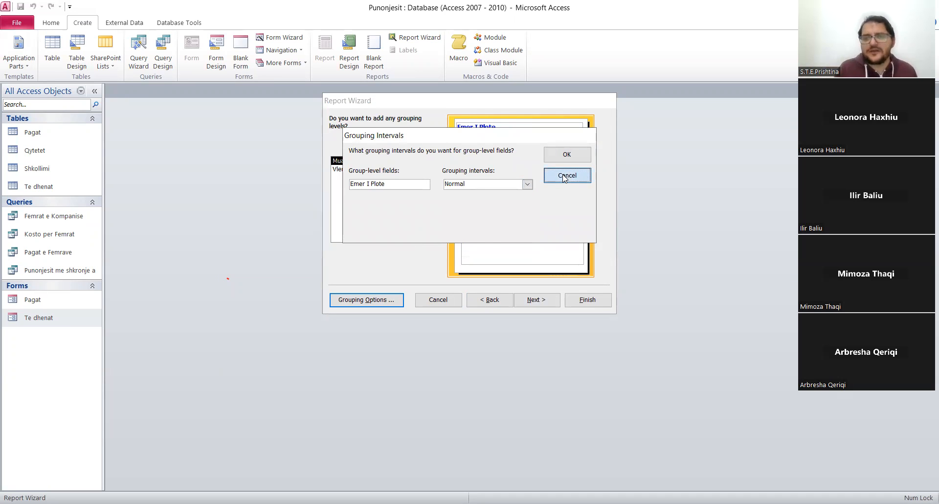
click(565, 176)
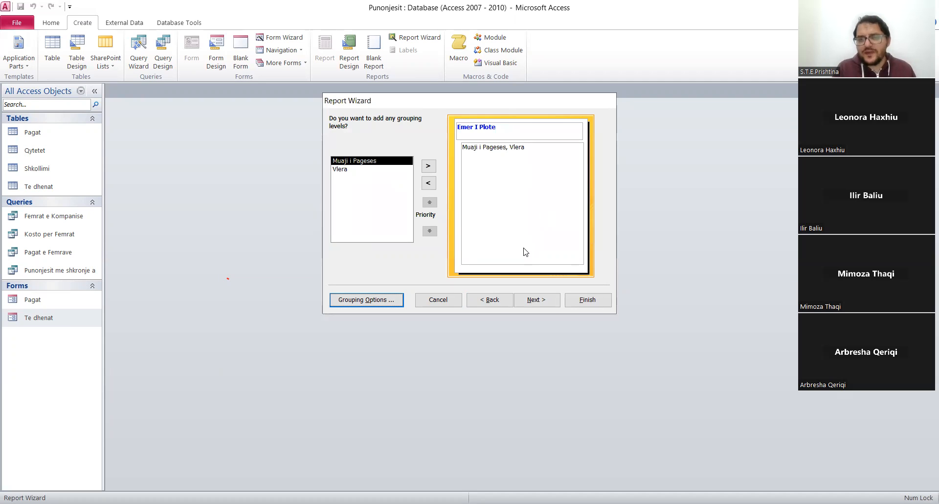
Accept the grouping by Emer I Plote and open the field choices for the report's first sort level.
click(550, 302)
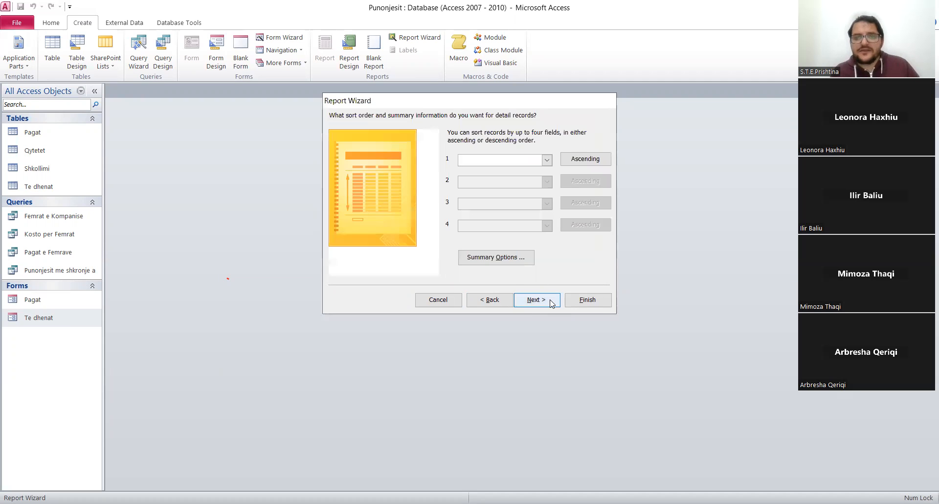
click(547, 159)
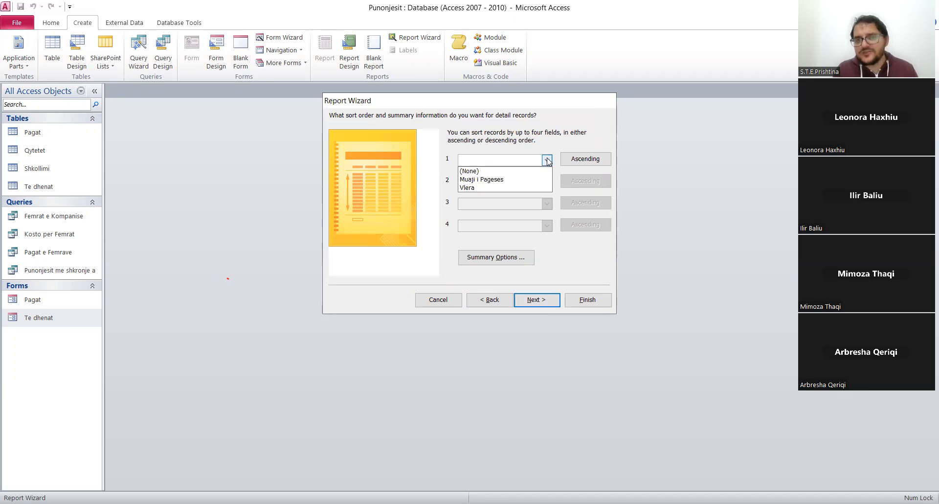
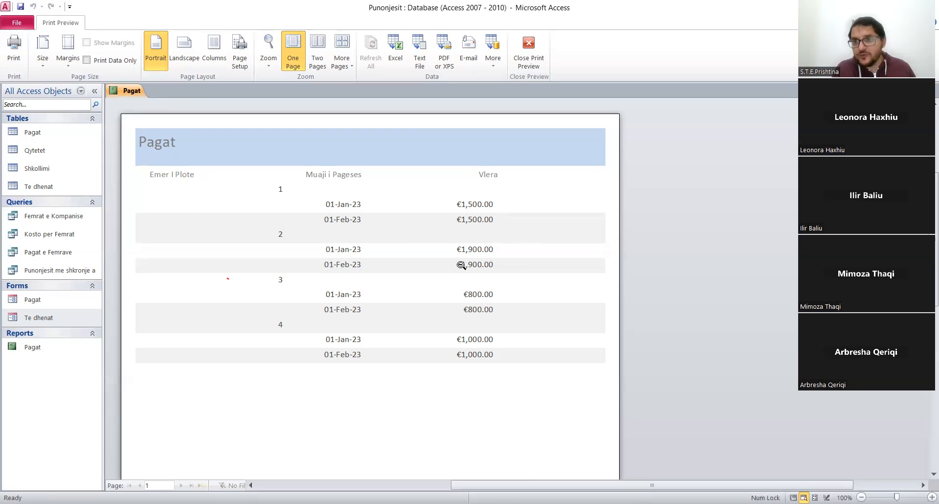
Switch the Pagat report to Design View and reduce the height of its Report Header section.
right_click(125, 94)
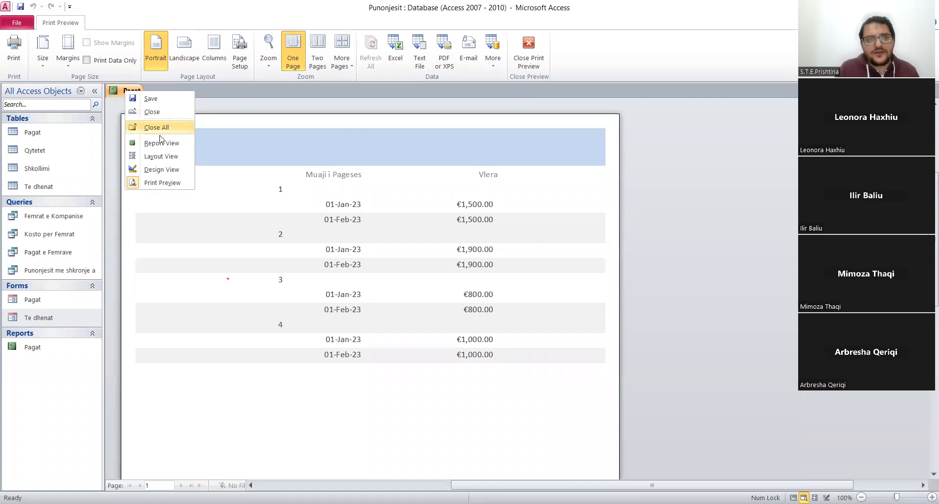
click(162, 170)
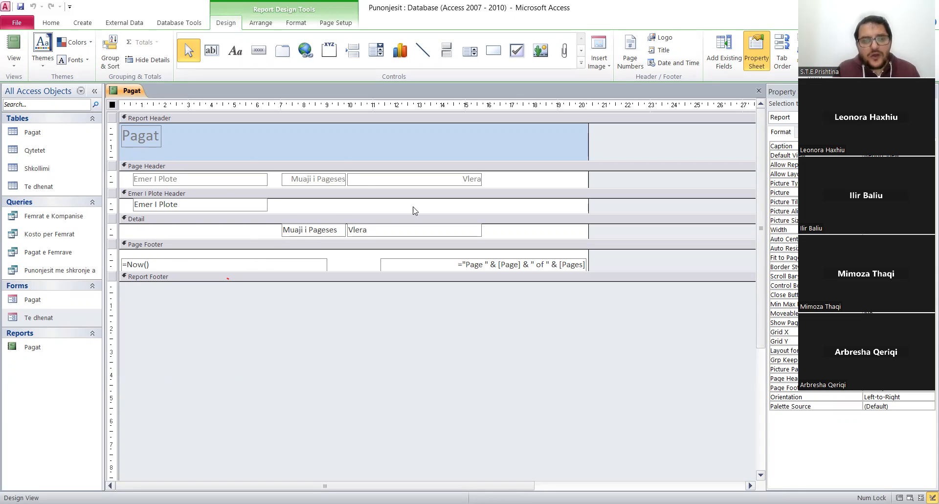
drag(237, 157, 237, 151)
Fill the background of the Report Header section with dark red.
click(283, 146)
right_click(282, 145)
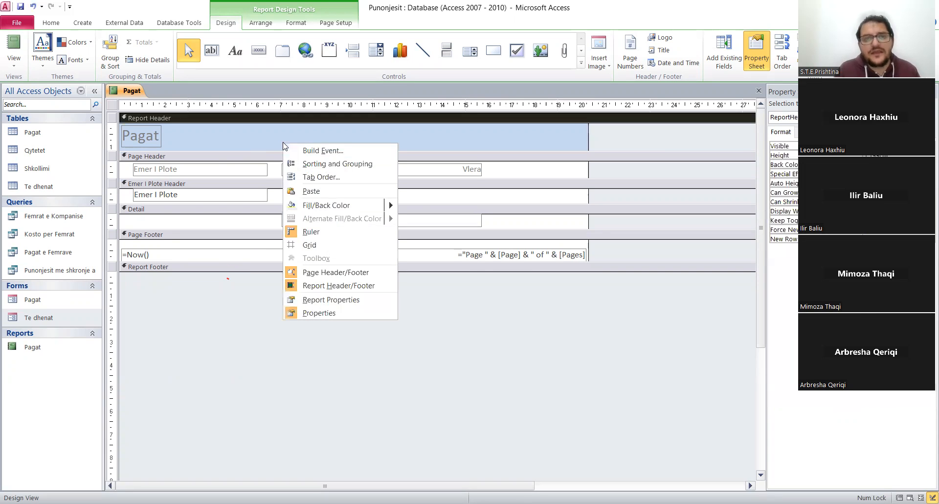
mouse_move(397, 208)
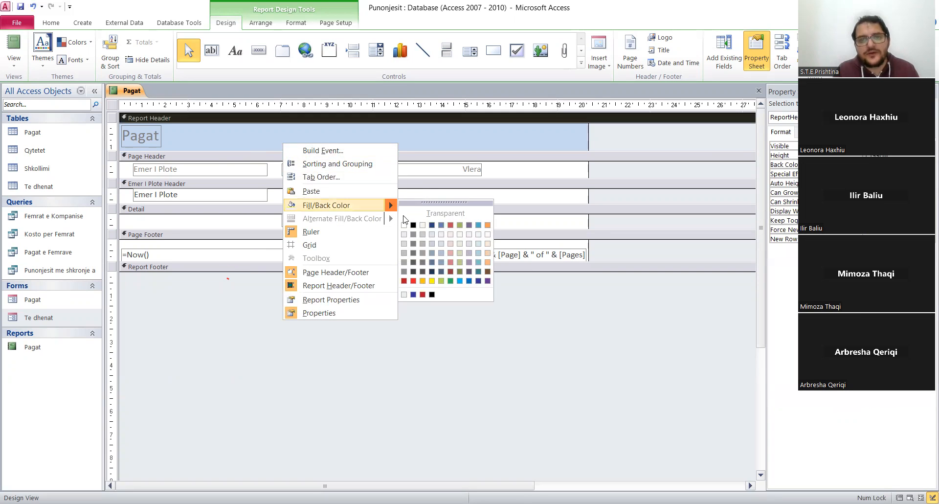
click(404, 281)
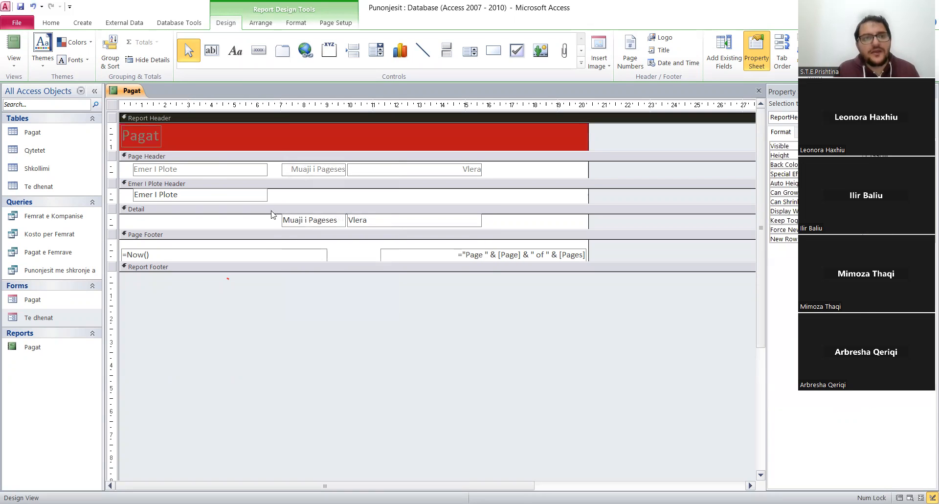
Change the font color of the Pagat title in the Report Header to white.
click(149, 143)
right_click(149, 143)
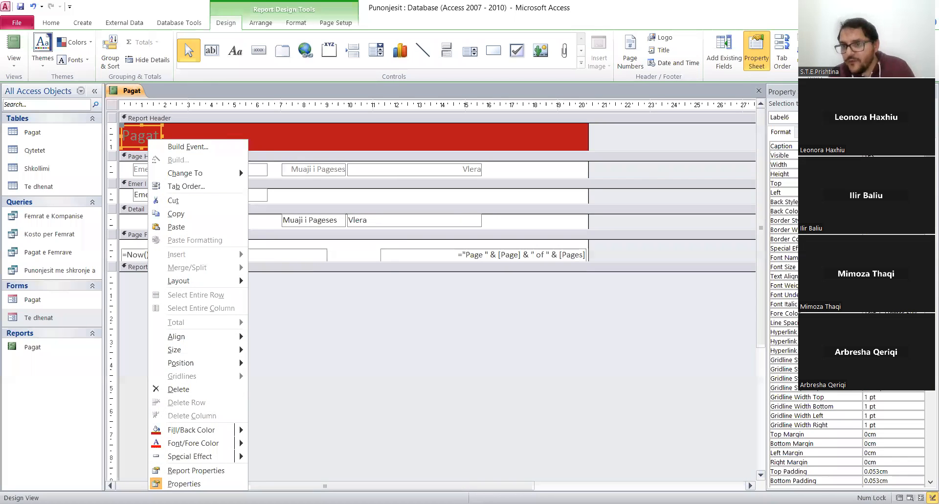
click(646, 176)
click(890, 313)
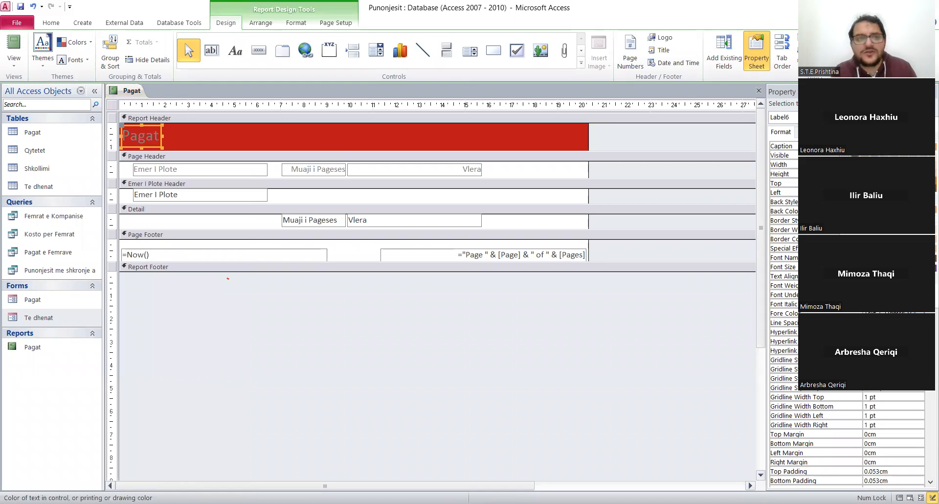
click(607, 172)
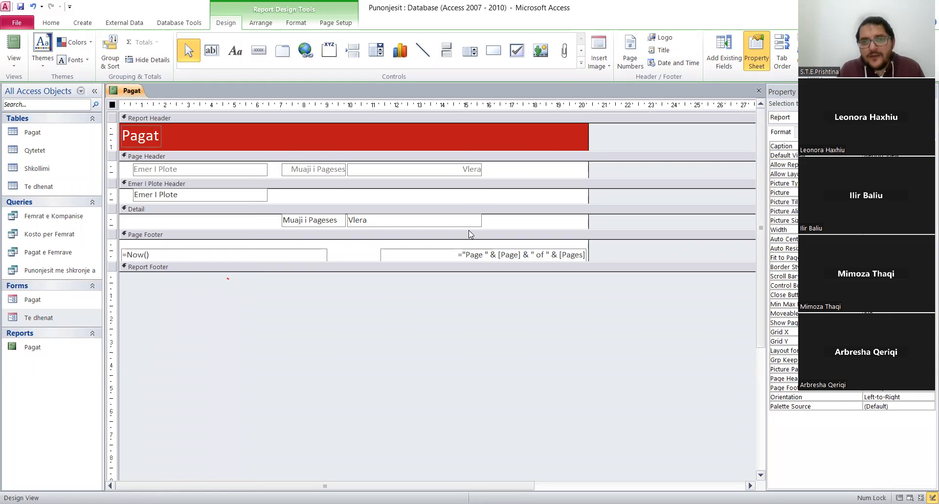
click(367, 221)
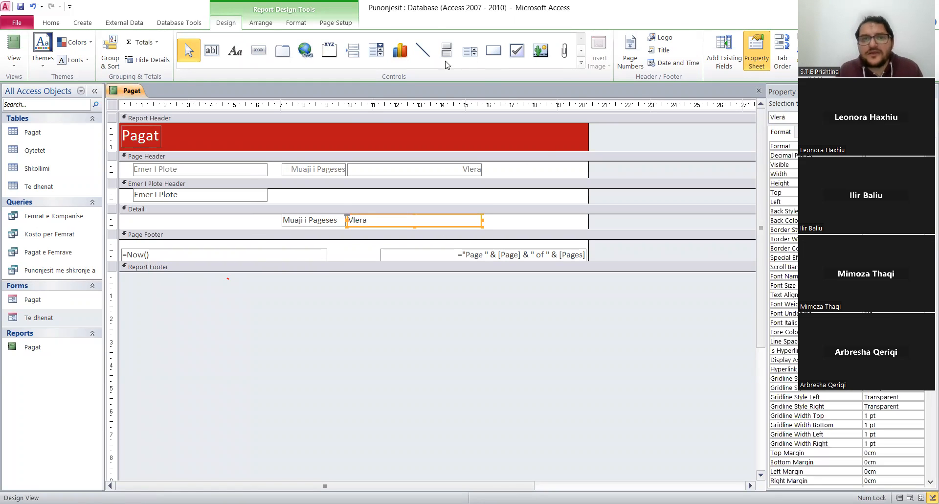
click(291, 24)
click(266, 25)
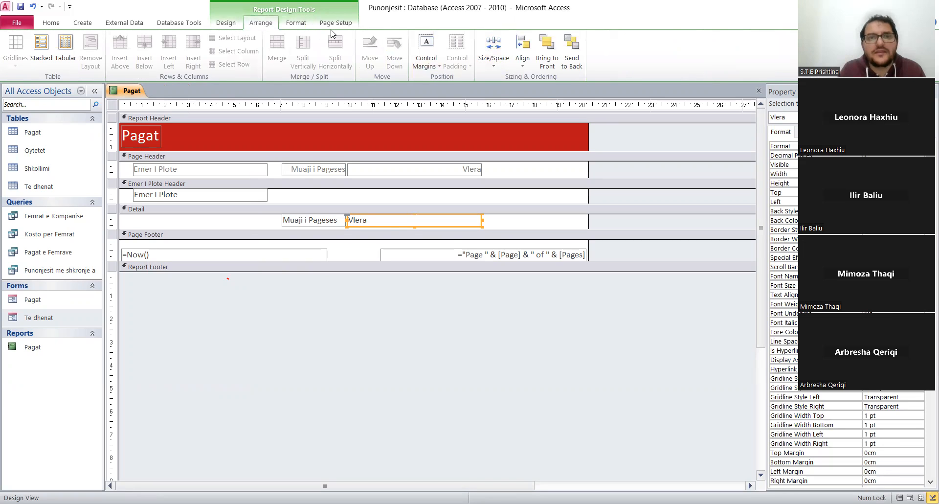
click(236, 22)
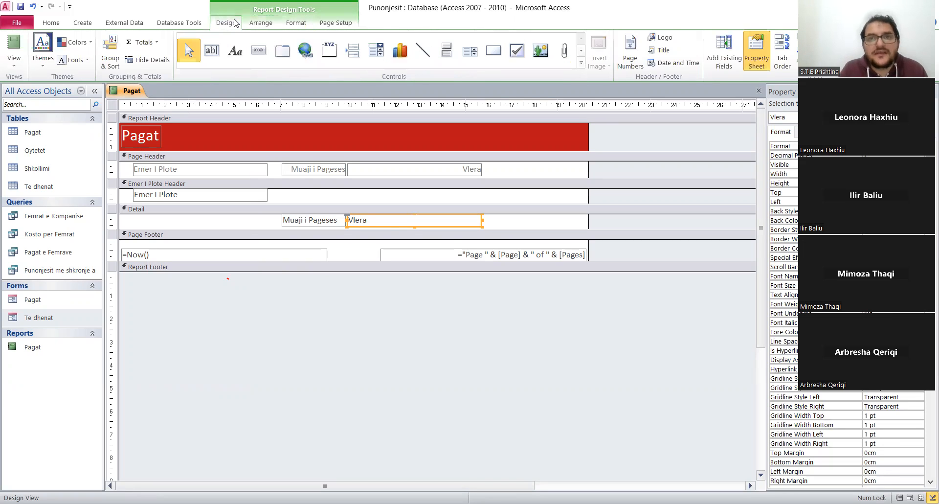
click(262, 25)
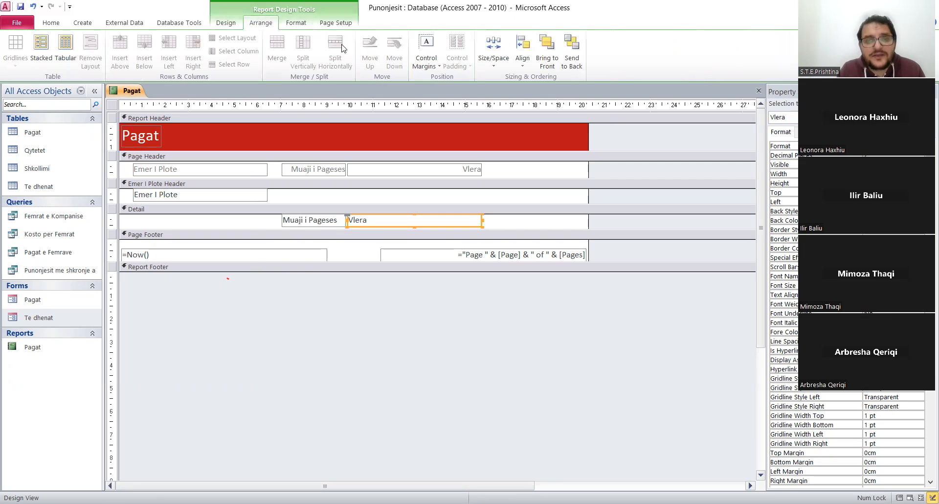
click(540, 225)
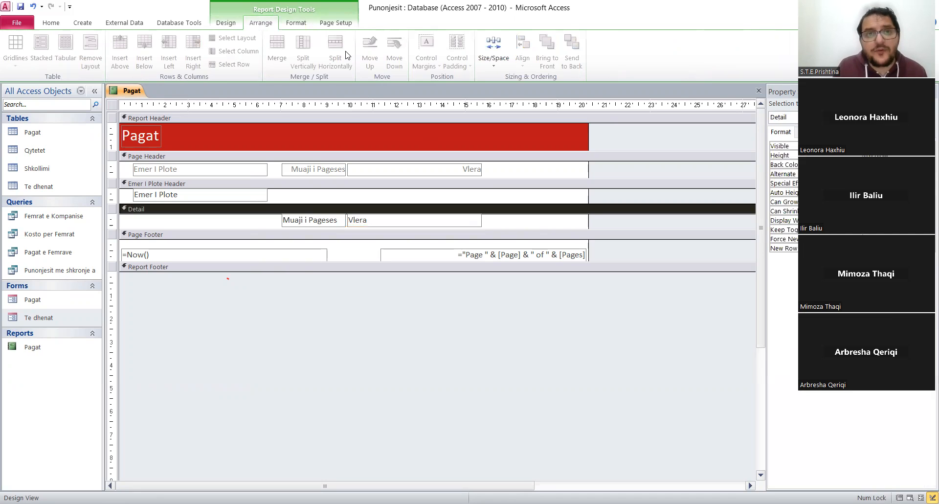
Delete the date and page number boxes from the Page Footer and collapse that section.
click(228, 22)
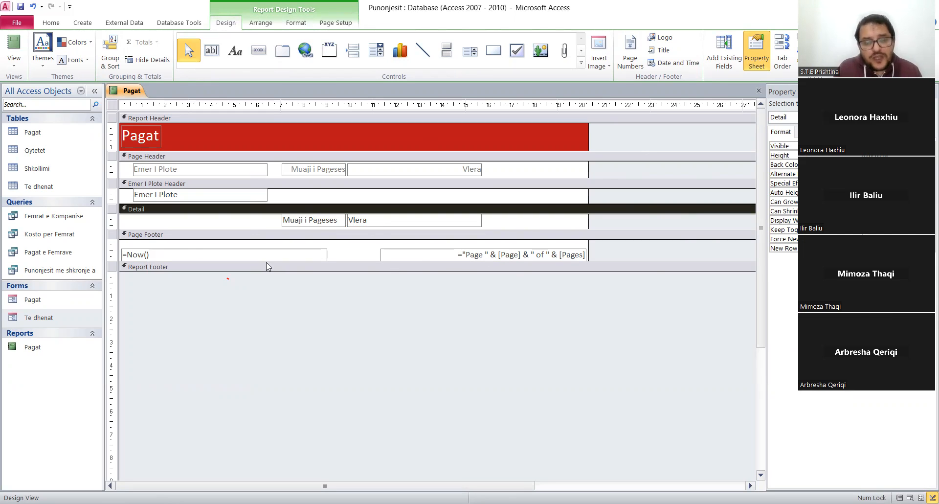
drag(619, 255, 182, 248)
key(Delete)
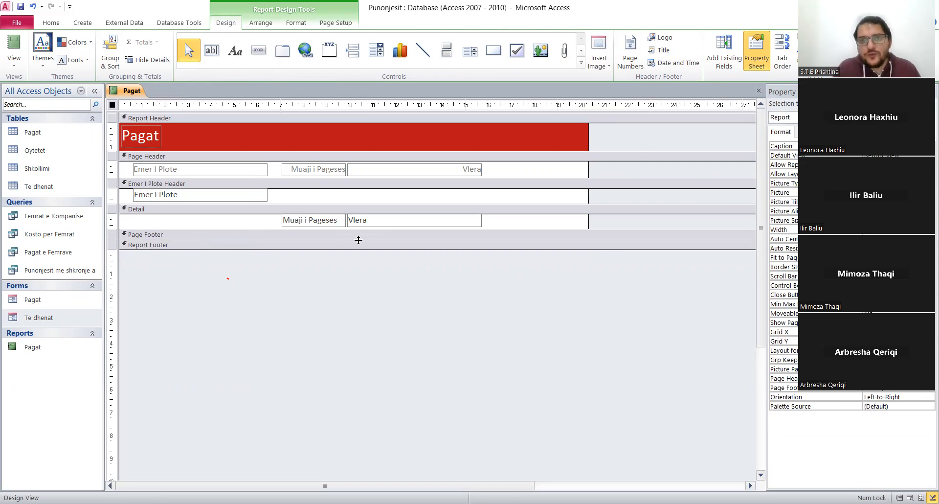
Set the alternate row color to No Color for the Emer I Plote Header and Detail sections.
click(296, 25)
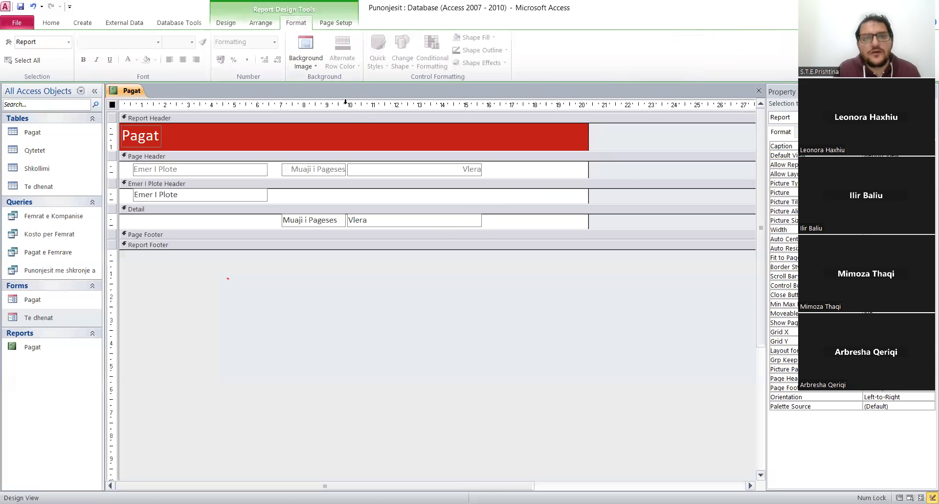
click(512, 192)
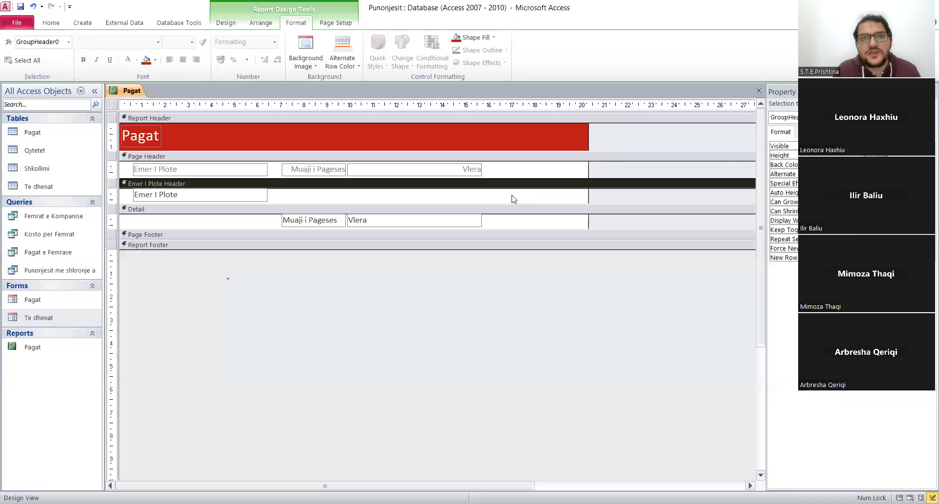
click(356, 66)
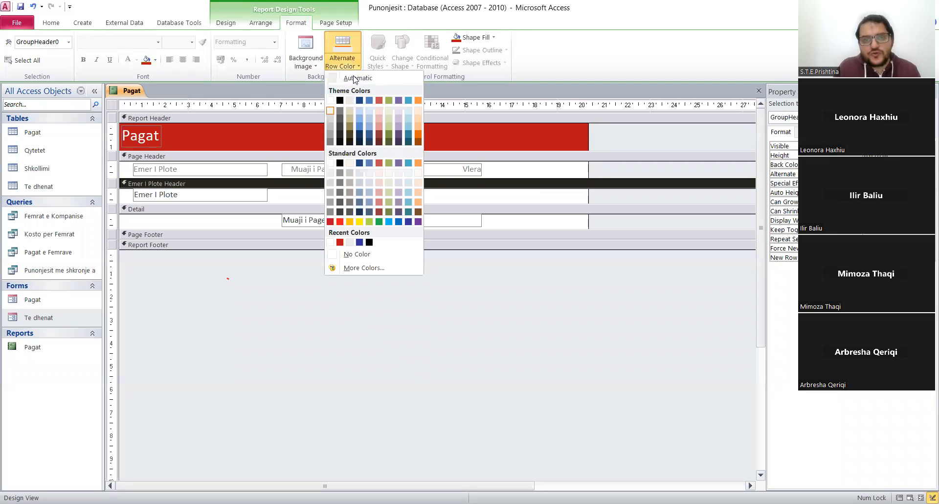
click(355, 254)
click(520, 222)
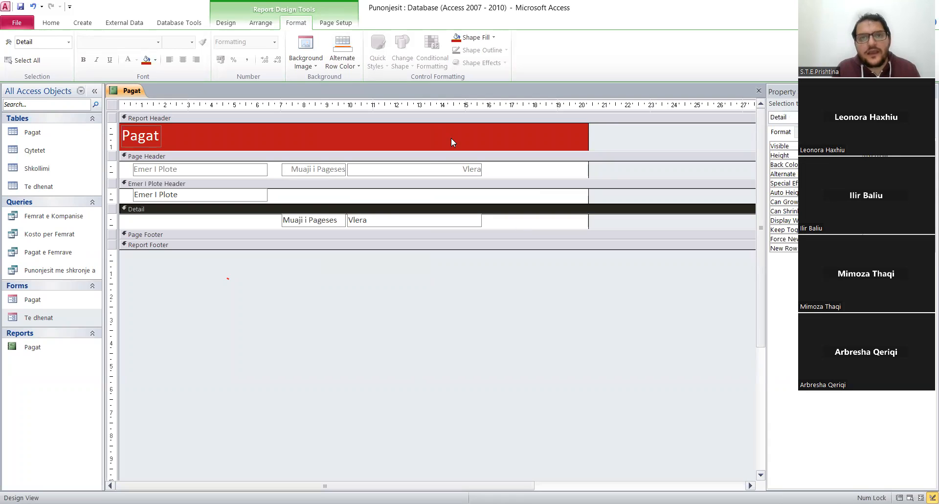
click(351, 68)
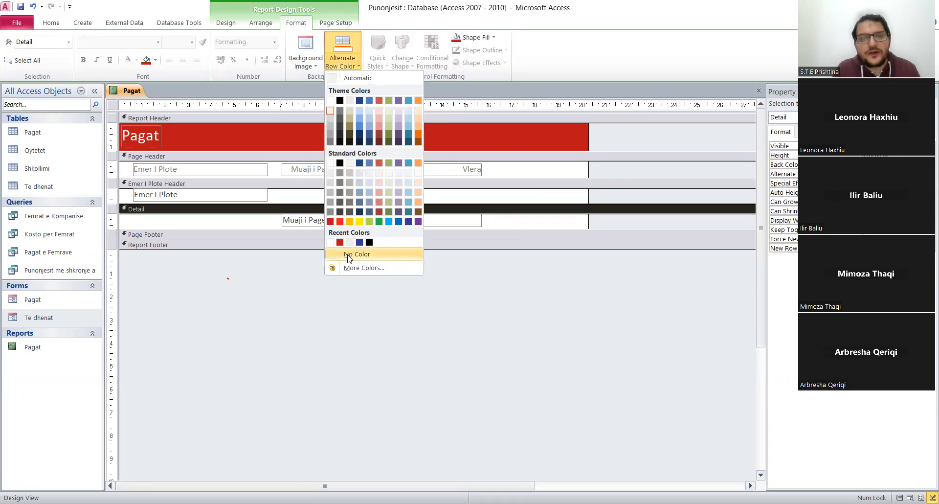
click(348, 255)
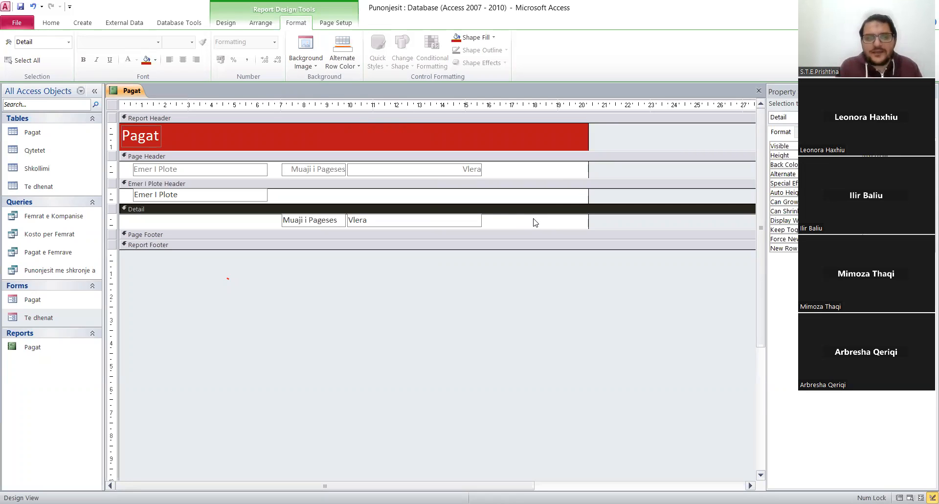
Fill the background of the Page Header section with light gray.
click(571, 175)
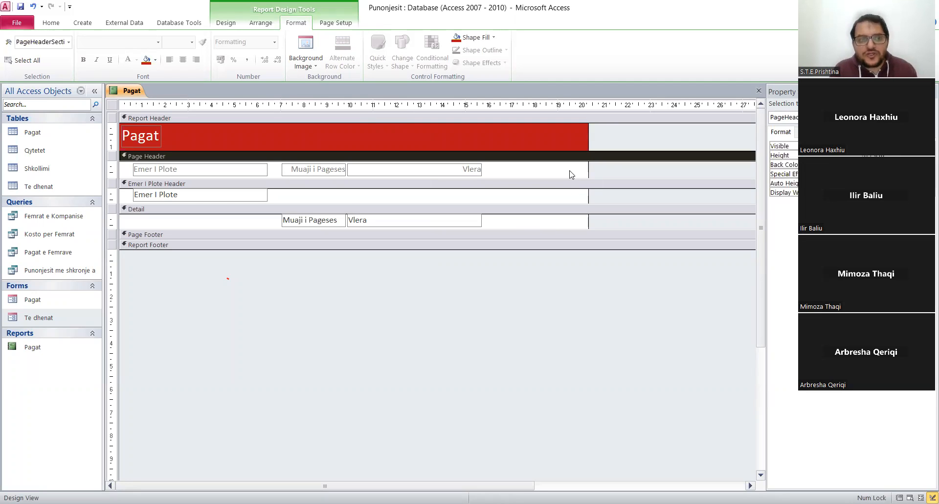
right_click(571, 174)
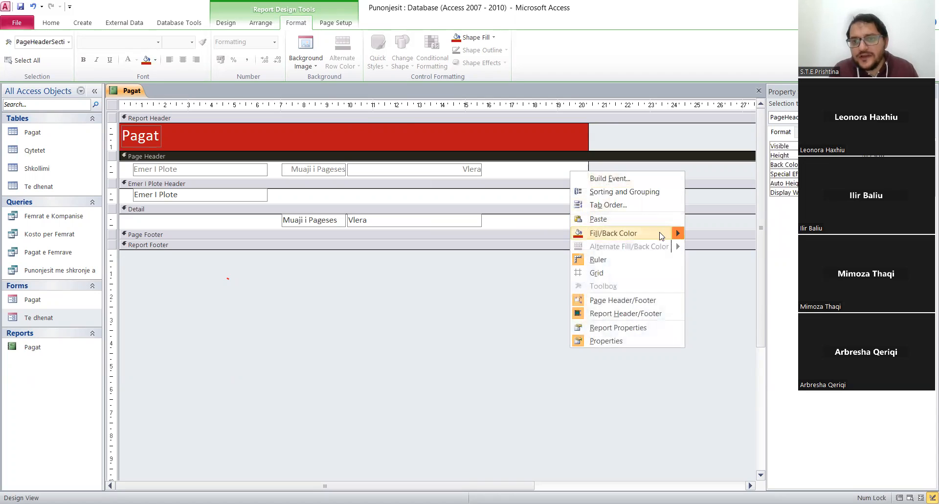
mouse_move(666, 236)
click(692, 271)
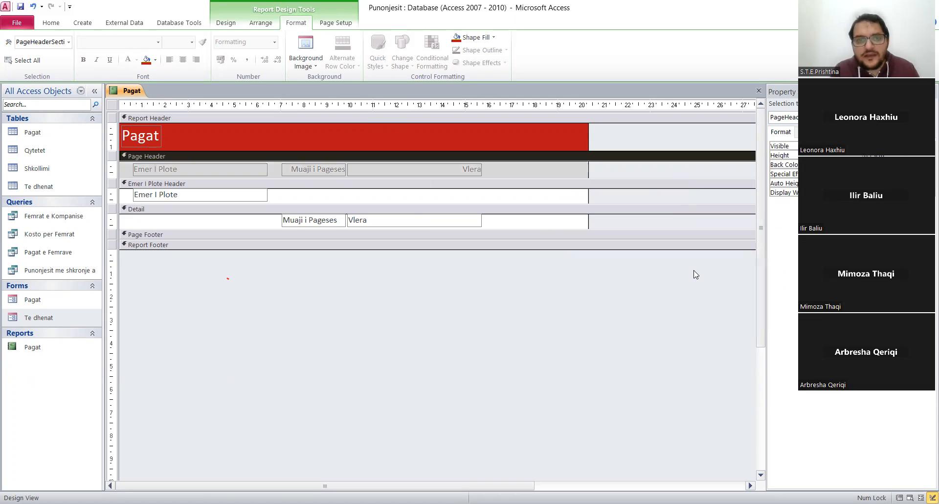
Format the Emer I Plote, Muaji i Pageses and Vlera labels in the Page Header as black, bold, centered text.
click(173, 169)
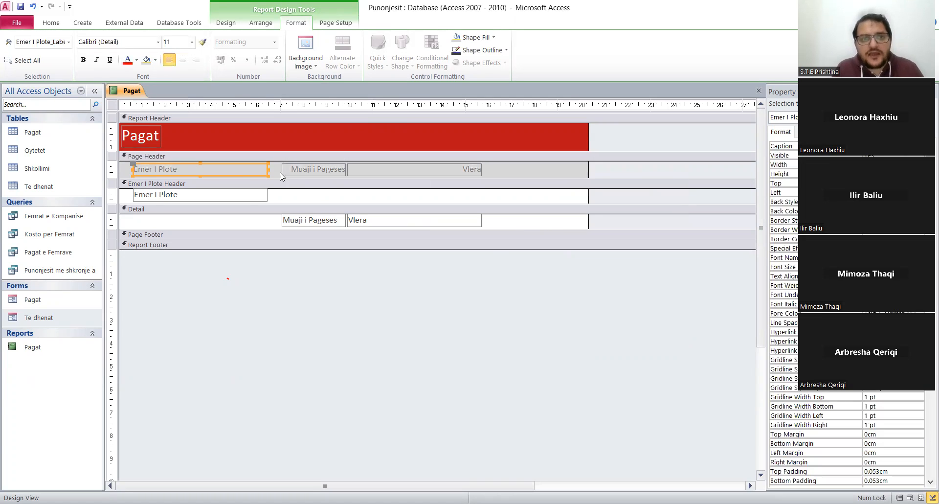
shift+click(318, 170)
shift+click(445, 167)
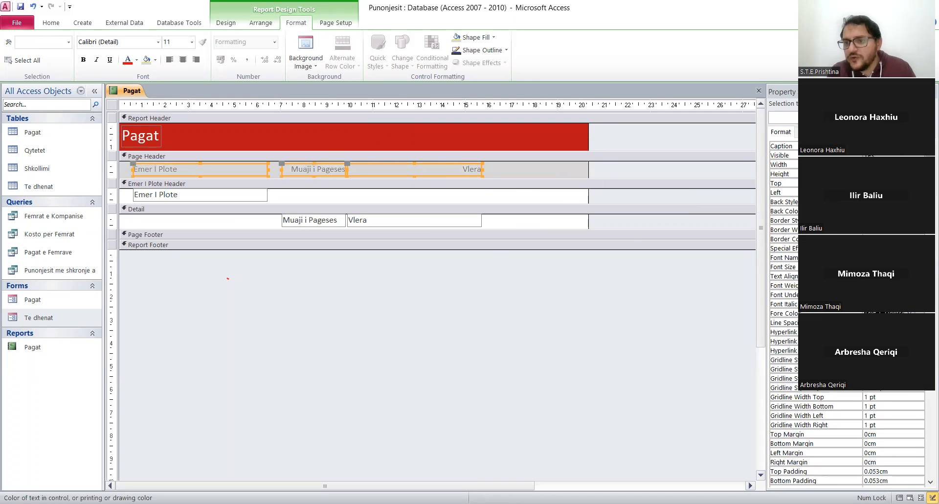
click(845, 268)
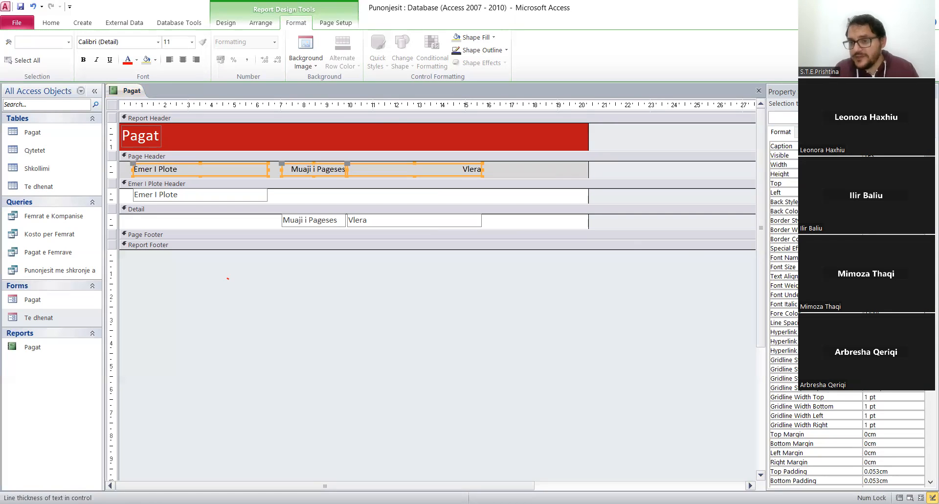
click(83, 60)
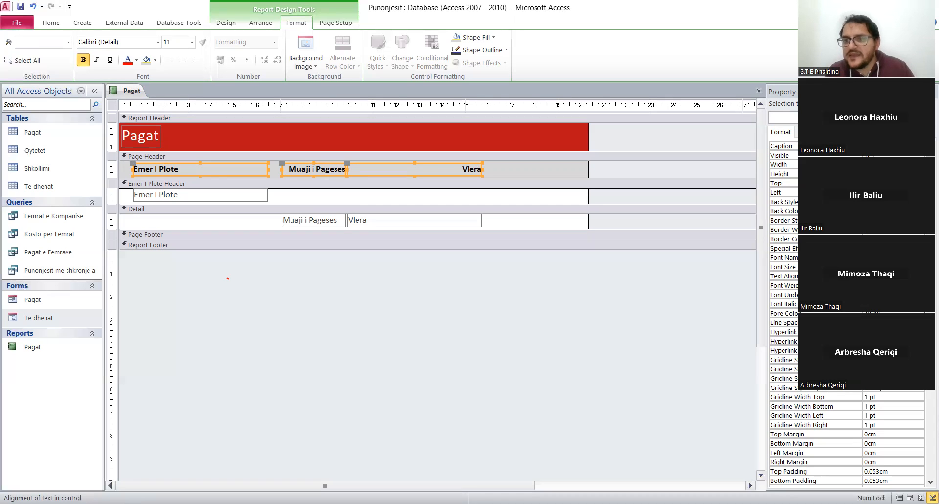
click(182, 59)
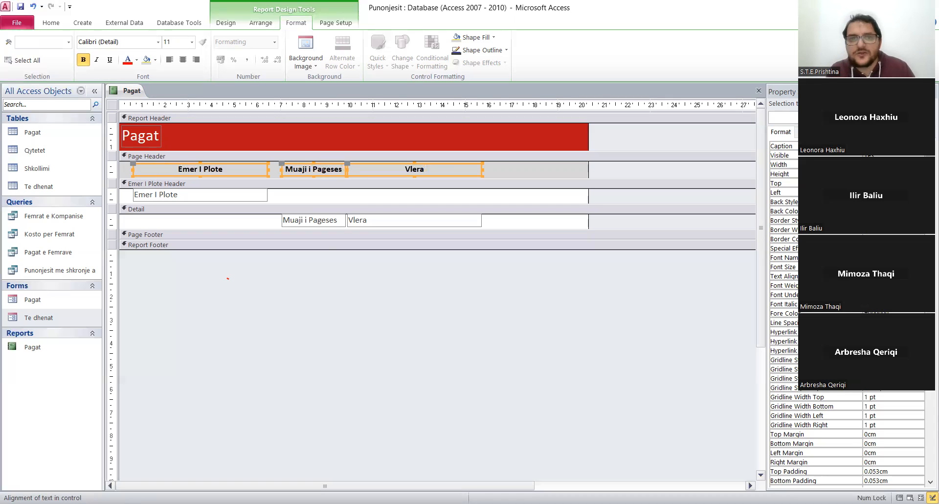
Center the text of the Emer I Plote, Muaji i Pageses and Vlera field boxes below the Page Header.
click(298, 224)
shift+click(225, 192)
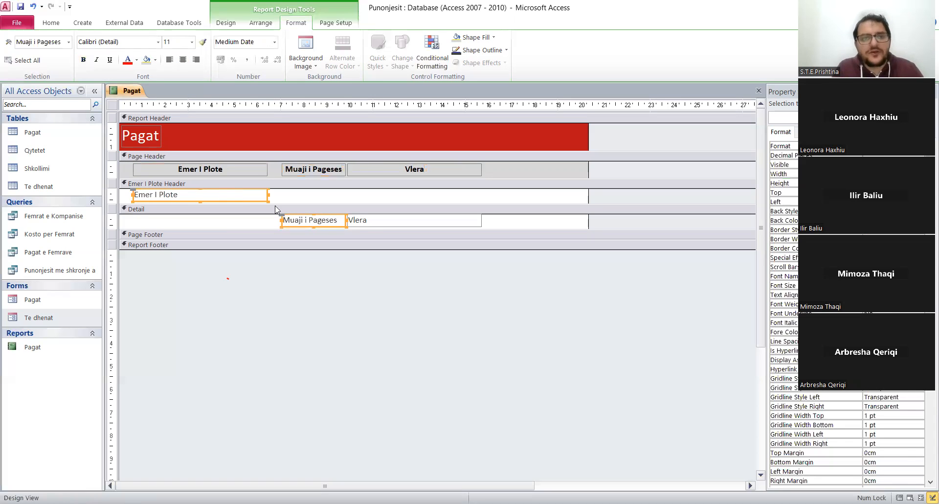
shift+click(371, 221)
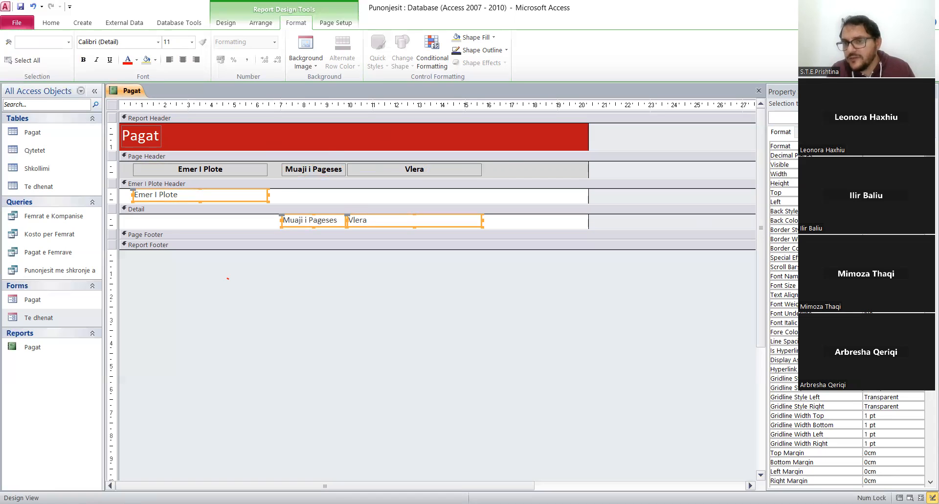
click(182, 59)
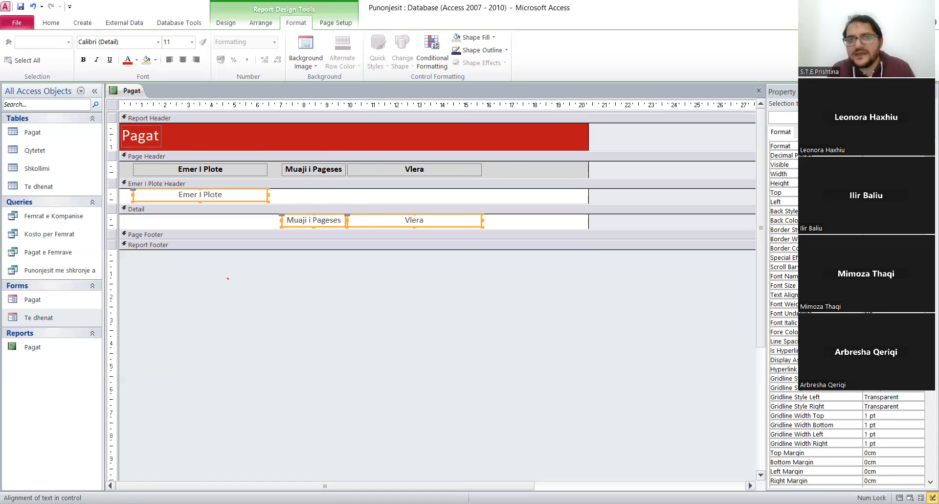
click(548, 291)
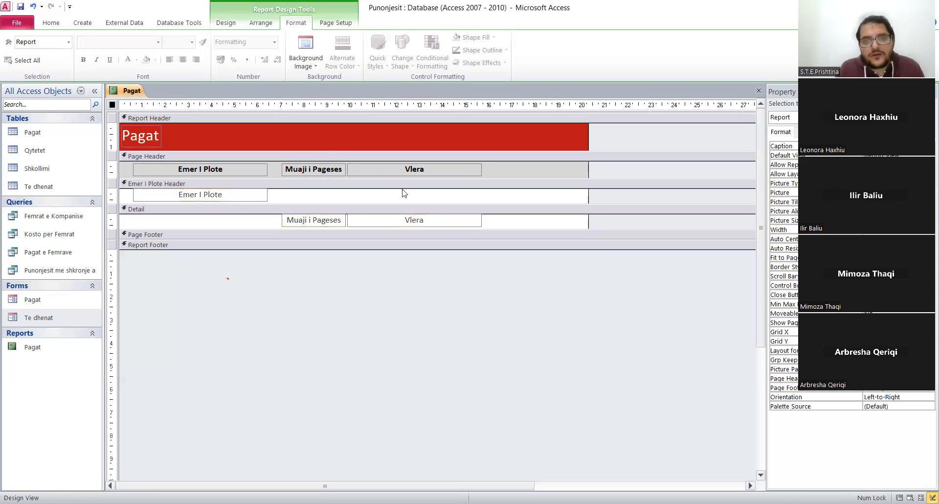
Fill the background of the Emer I Plote Header section with light blue.
click(470, 197)
right_click(470, 197)
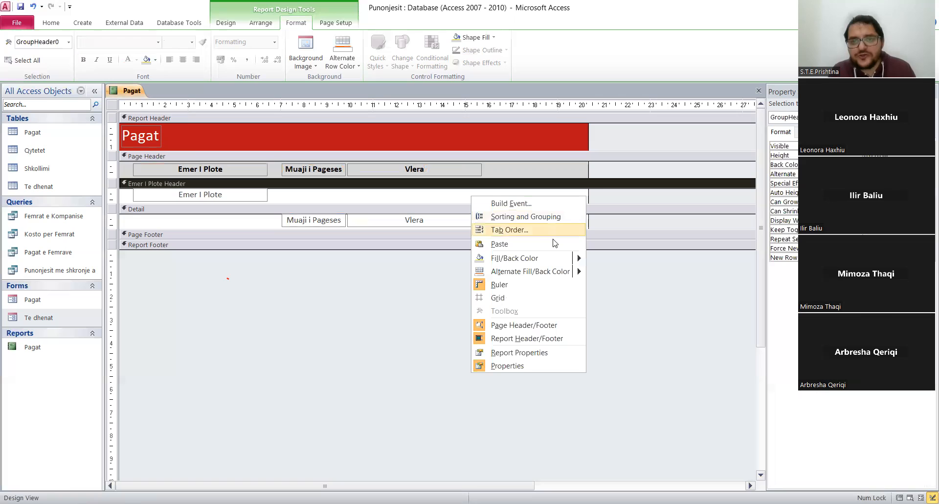
mouse_move(579, 258)
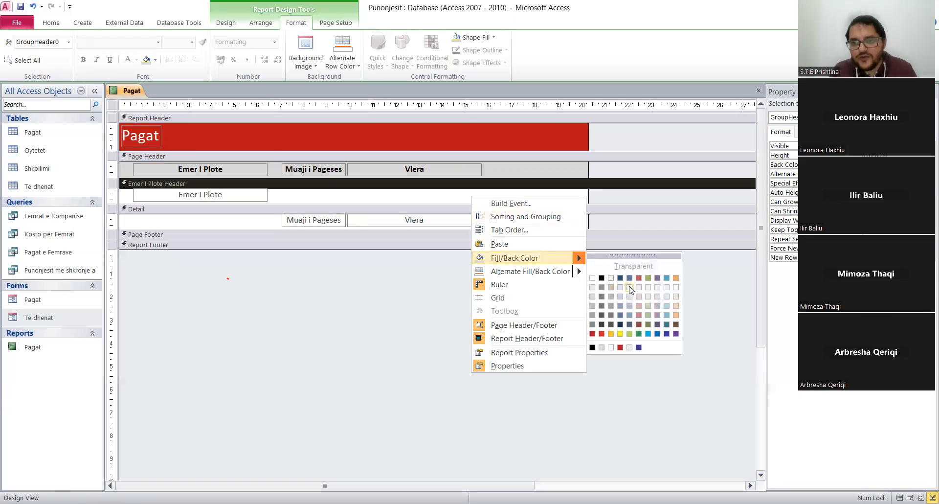
click(667, 295)
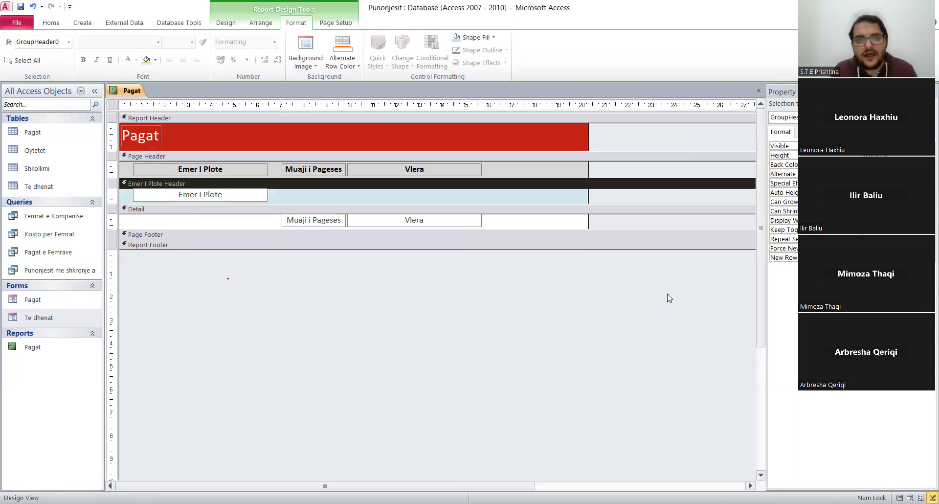
click(439, 336)
Select the Emer I Plote field box, check the report in Report View and return to Design View.
click(248, 197)
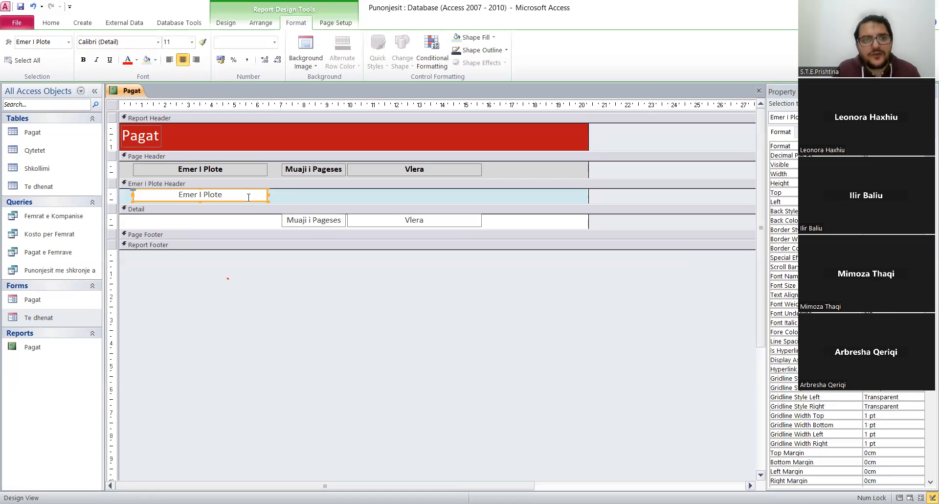
key(Down)
key(Up)
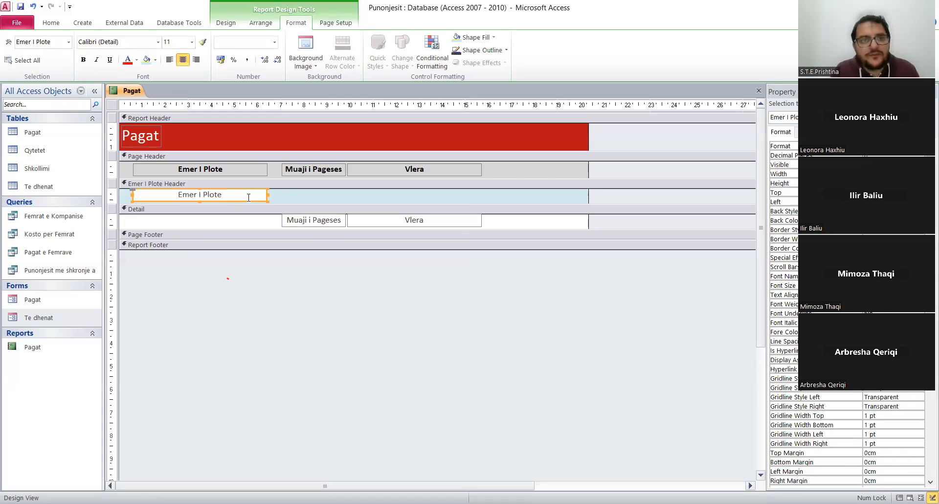
right_click(130, 95)
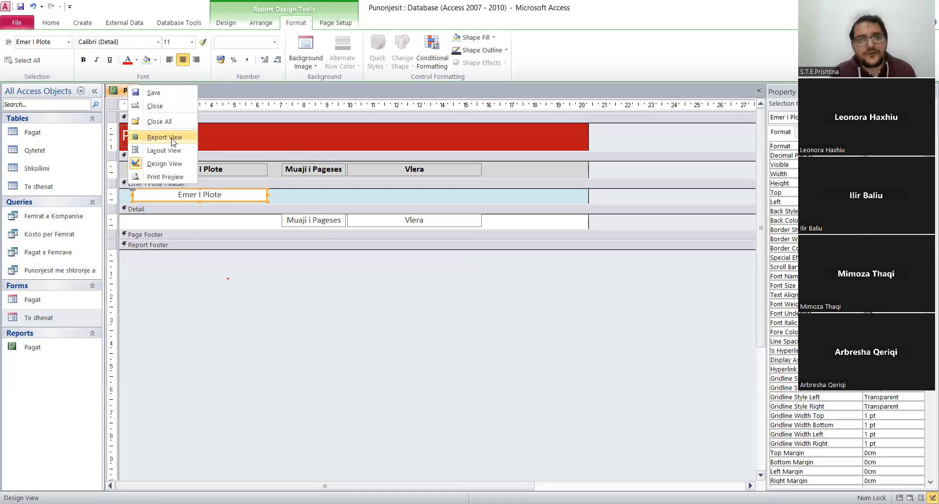
click(172, 139)
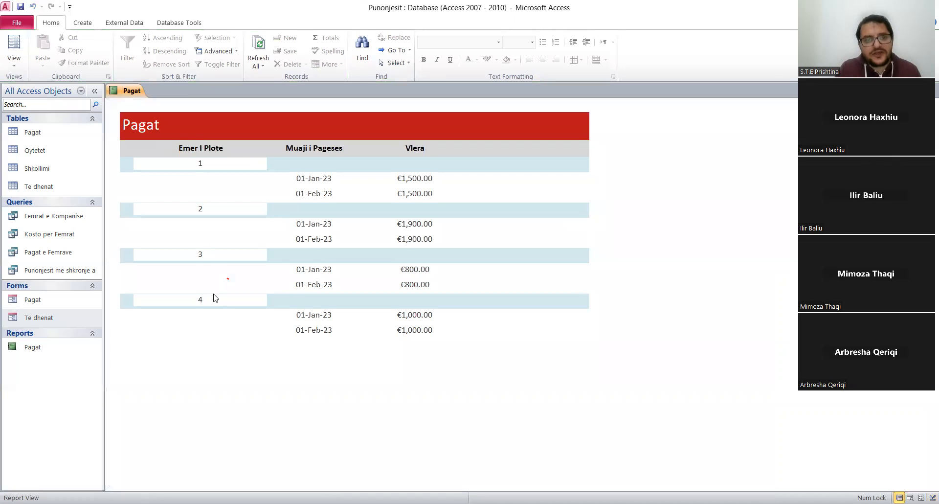
right_click(131, 92)
click(181, 173)
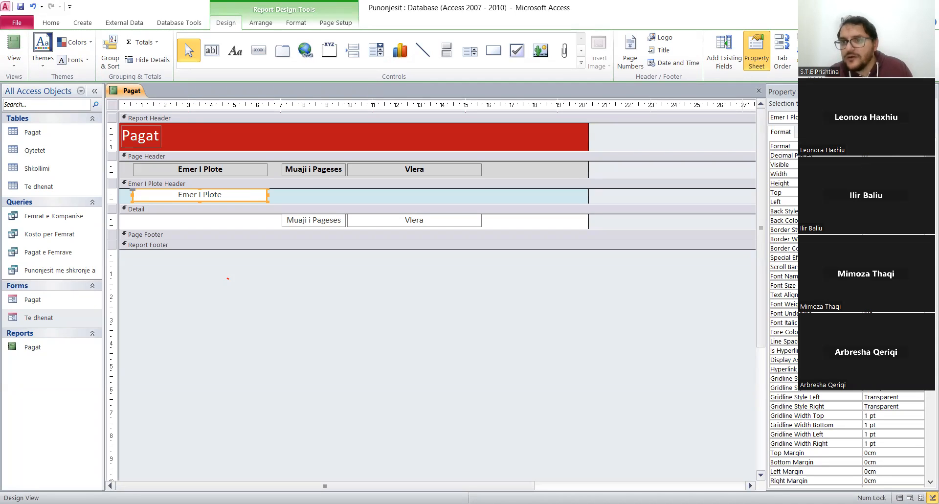
Set the back color of the Emer I Plote field box to the same light blue as its section.
click(890, 220)
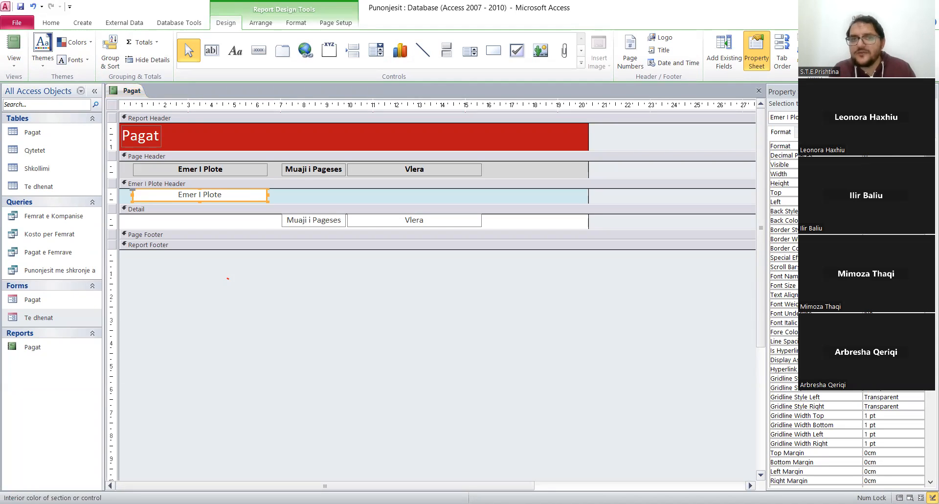
click(920, 220)
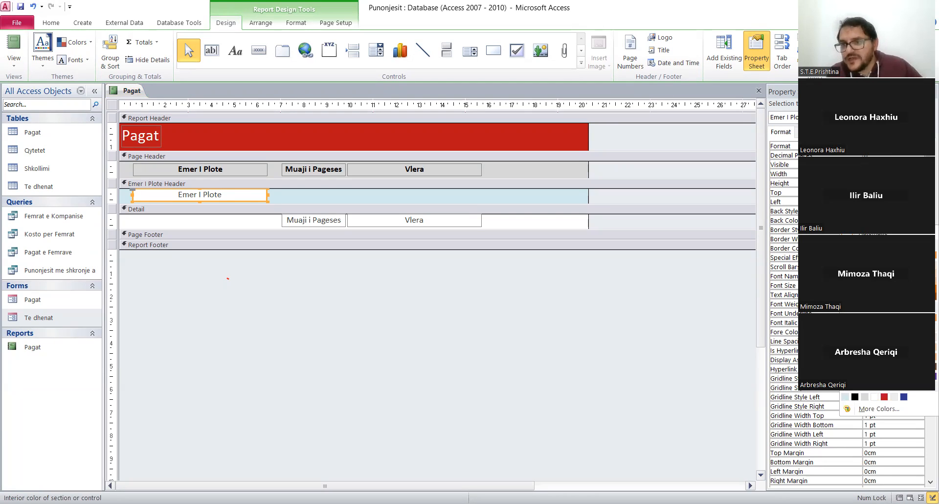
click(845, 397)
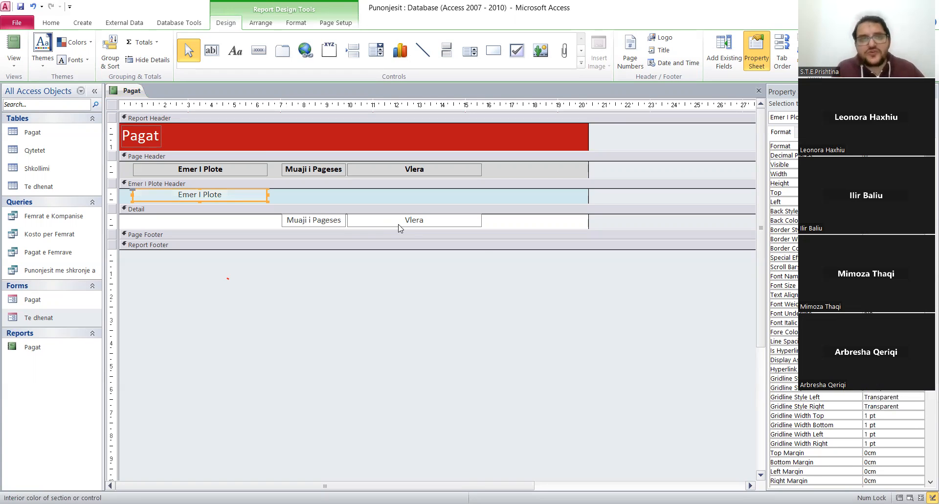
Review the Pagat report in Report View and as a whole page in Print Preview.
right_click(127, 88)
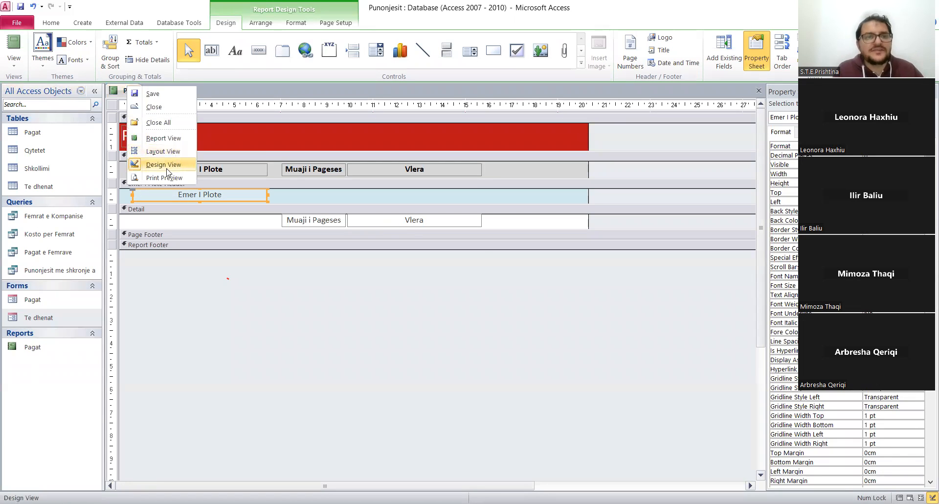
click(169, 141)
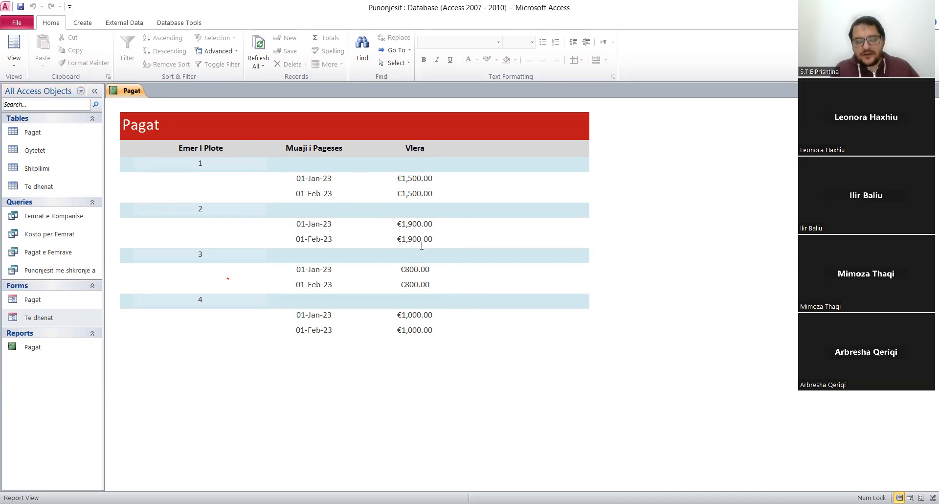
right_click(129, 93)
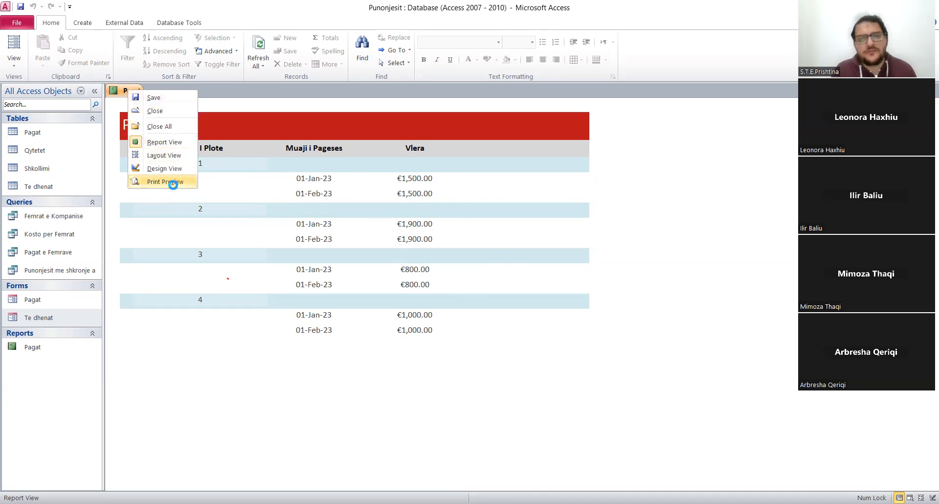
click(173, 185)
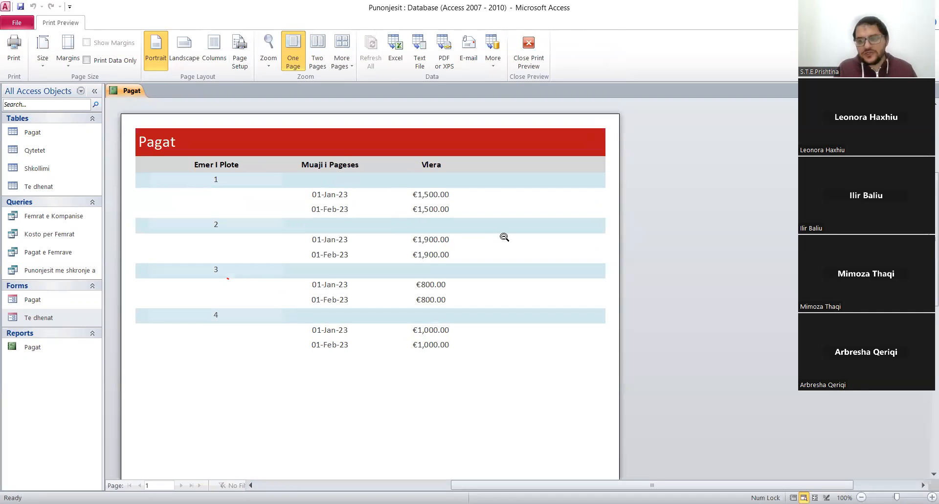
click(227, 273)
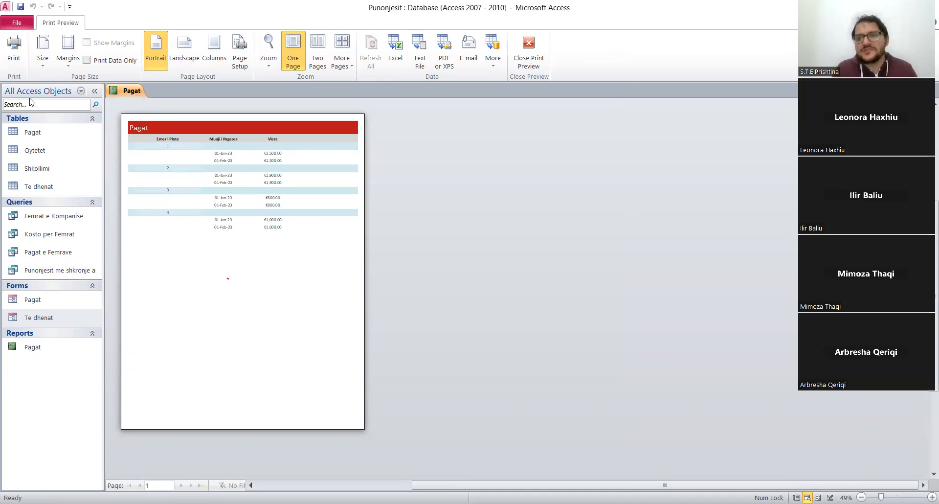
Save and close the Pagat report.
right_click(128, 93)
click(147, 100)
right_click(128, 95)
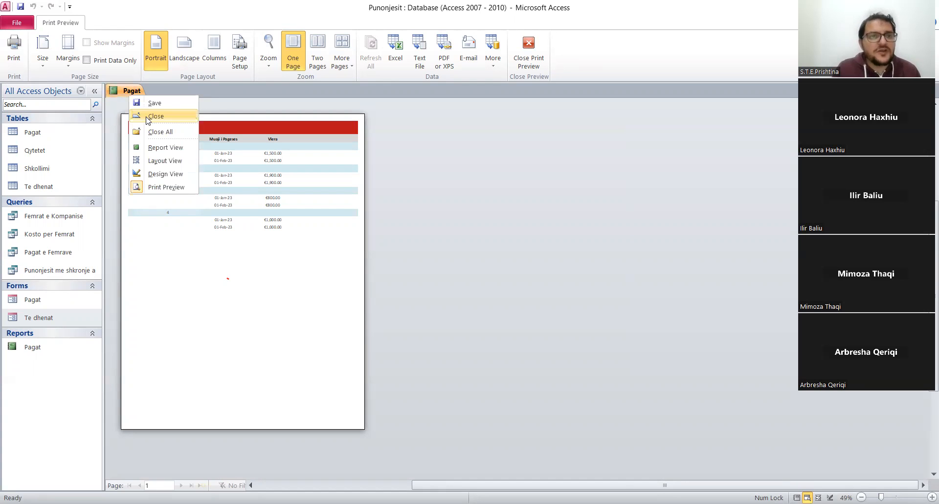
click(148, 115)
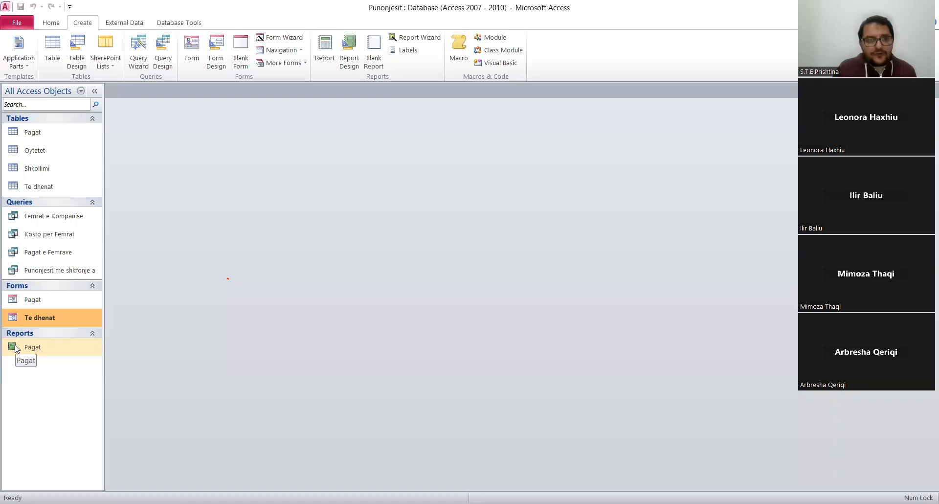
Open the Te dhenat form in Design View.
double_click(42, 316)
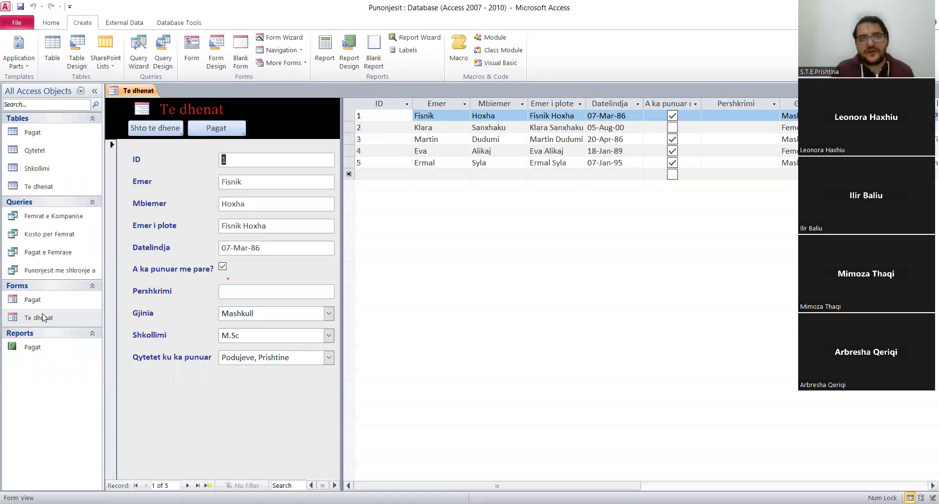
right_click(144, 95)
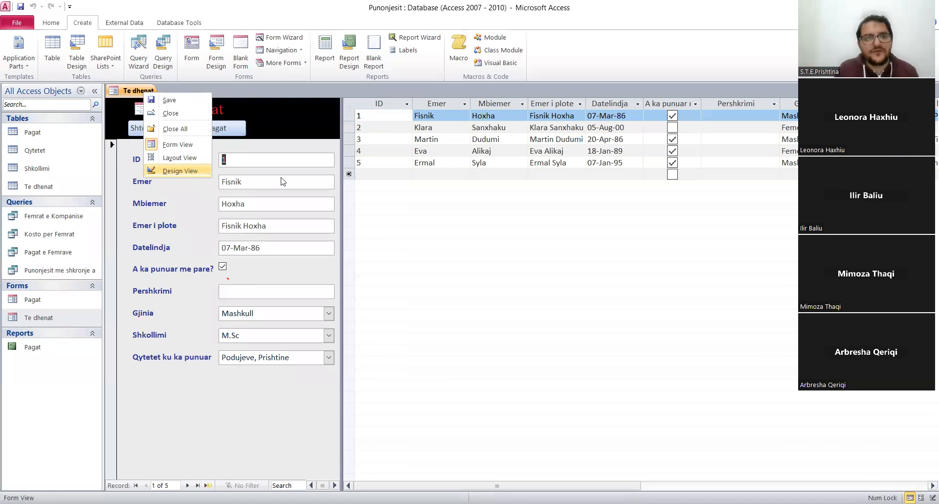
click(194, 171)
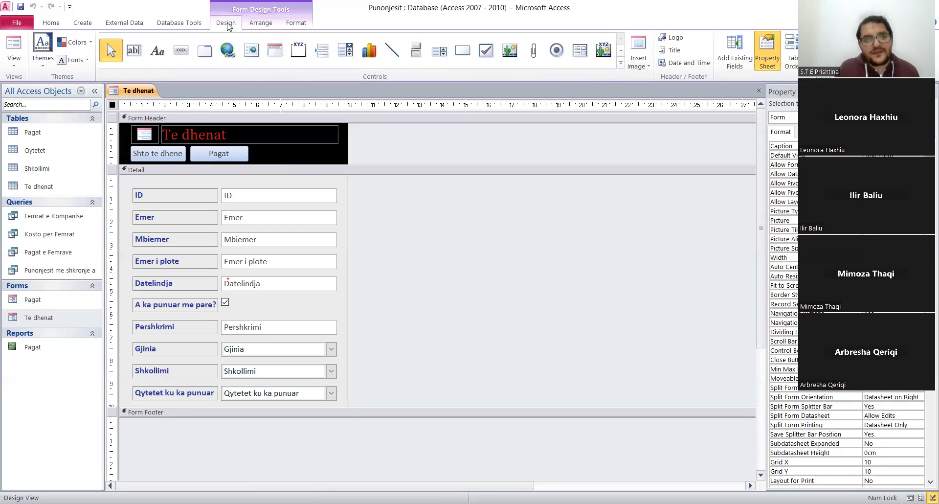
Add a command button to the Form Header with the Open Report action from Report Operations, targeting the Pagat report.
click(184, 58)
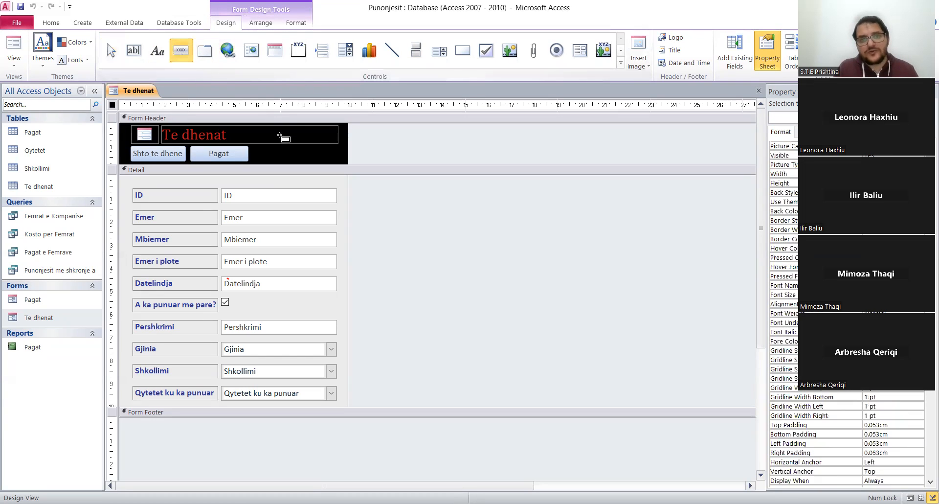
click(265, 149)
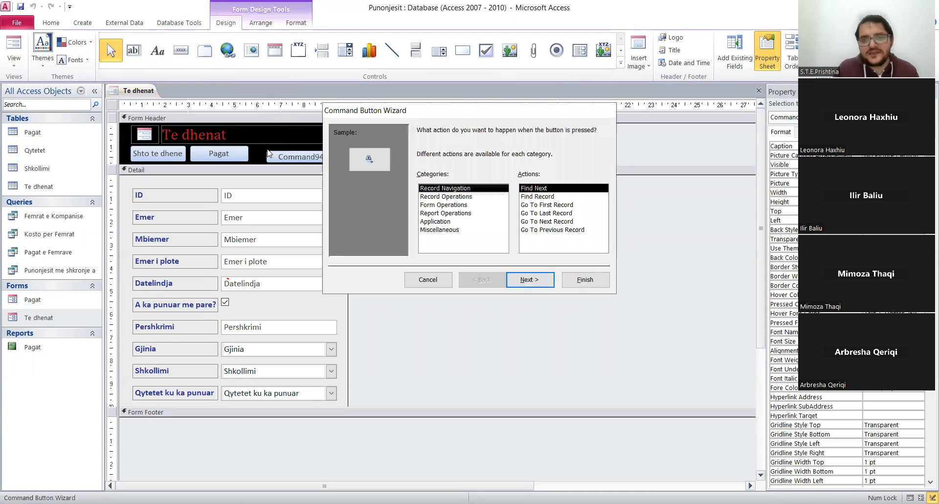
click(455, 214)
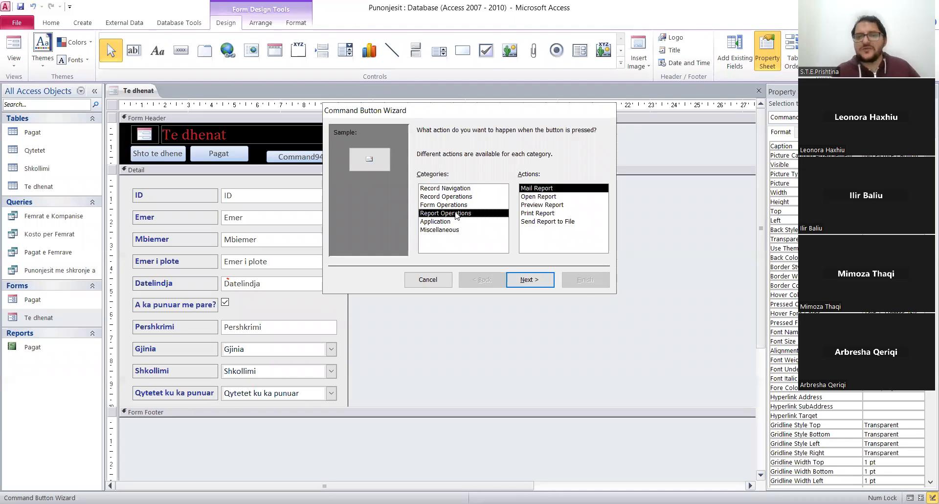
click(538, 197)
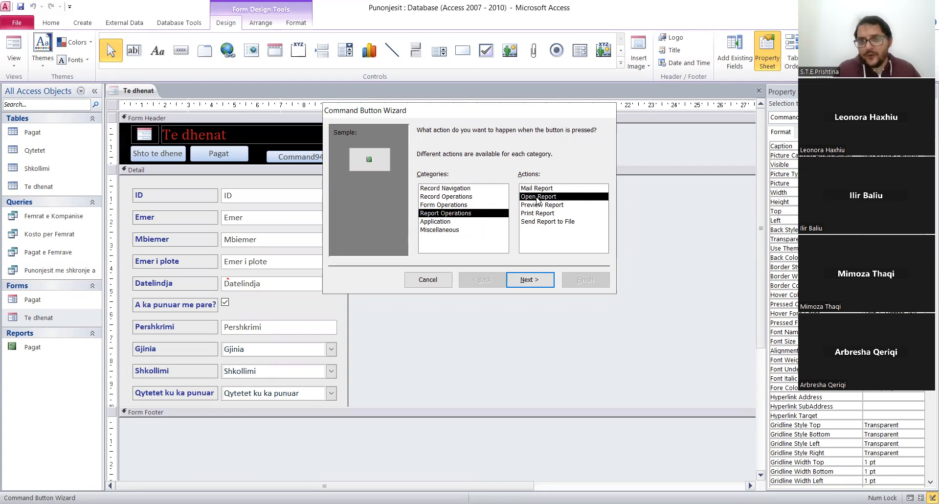
click(530, 280)
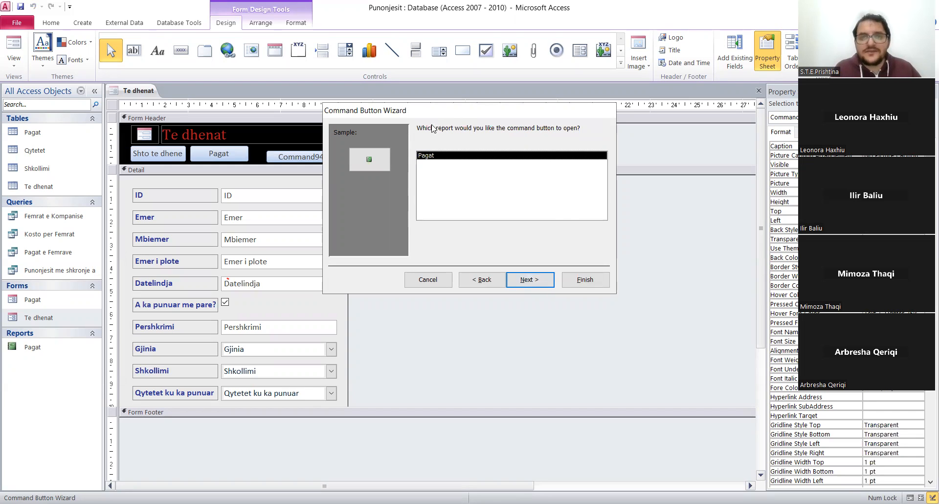
click(539, 283)
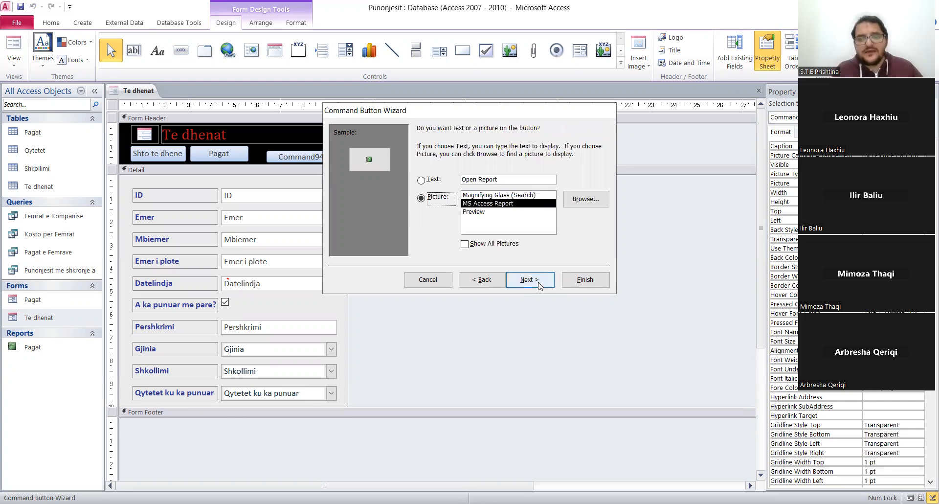
Give the command button the text "Raporti i Pagave" instead of a picture and complete the wizard.
click(424, 182)
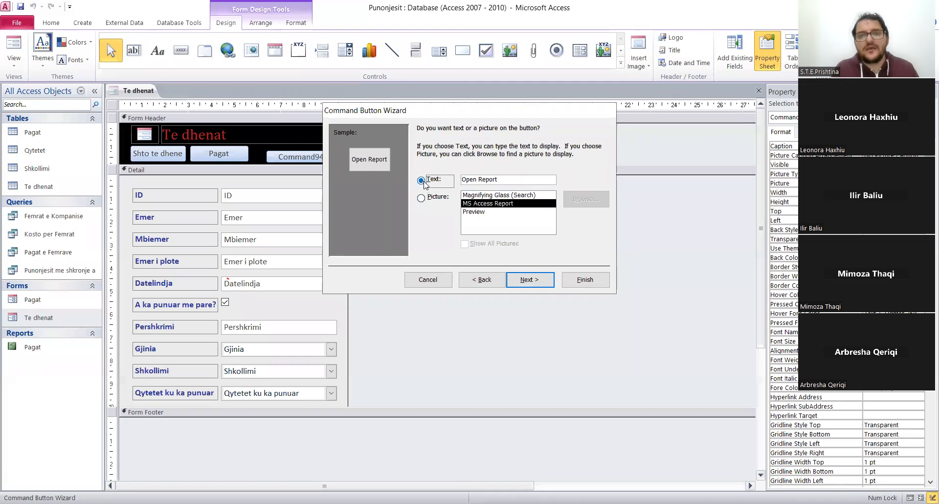
click(508, 181)
key(BackSpace)
key(BackSpace)
key(BackSpace)
key(BackSpace)
key(BackSpace)
key(BackSpace)
key(BackSpace)
key(BackSpace)
key(BackSpace)
key(BackSpace)
text(R)
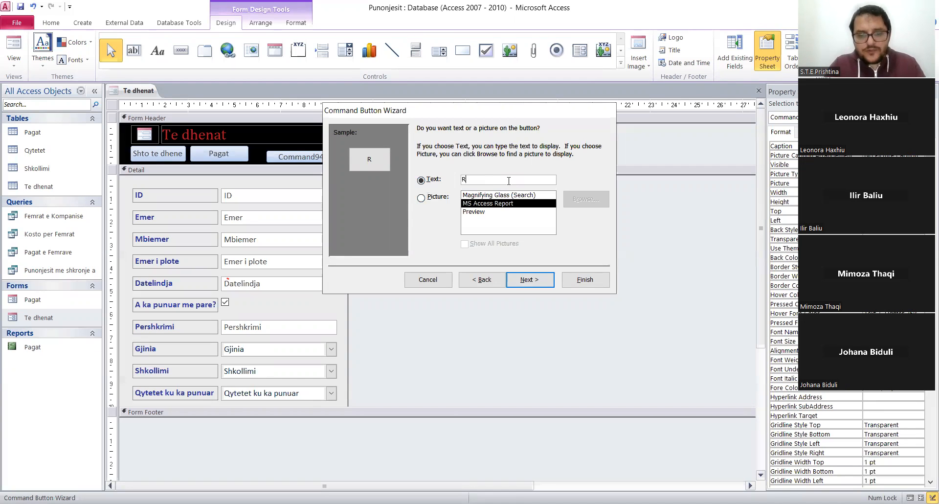
text(aporti i Pagave)
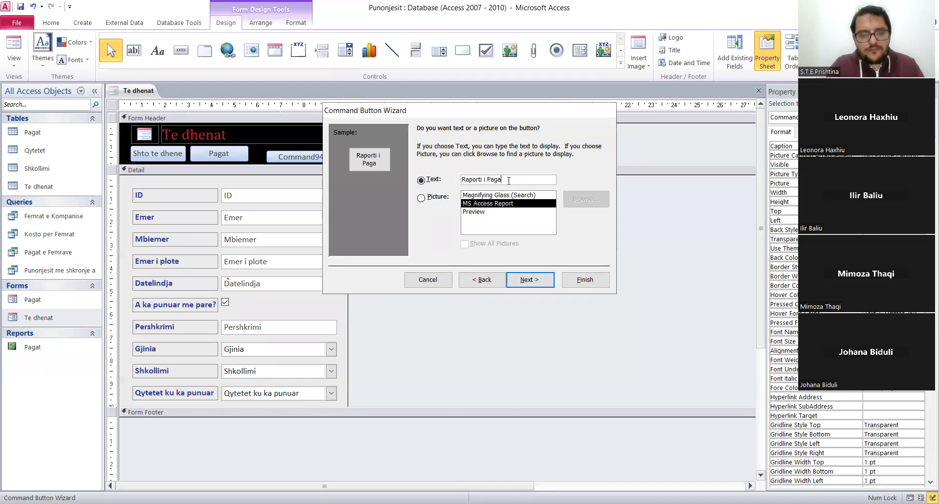
click(525, 279)
click(584, 279)
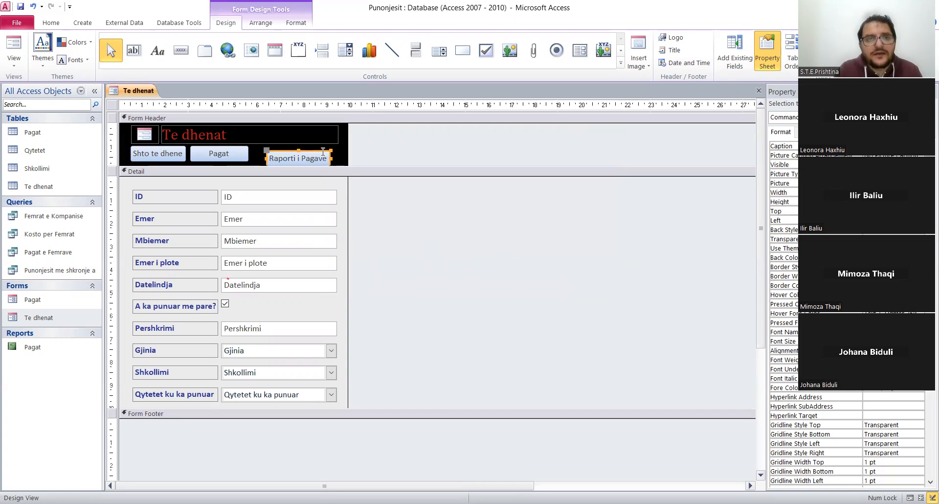
Place the Raporti i Pagave button beside the Pagat button in the Form Header and size it to fill the remaining row width.
drag(323, 151, 307, 145)
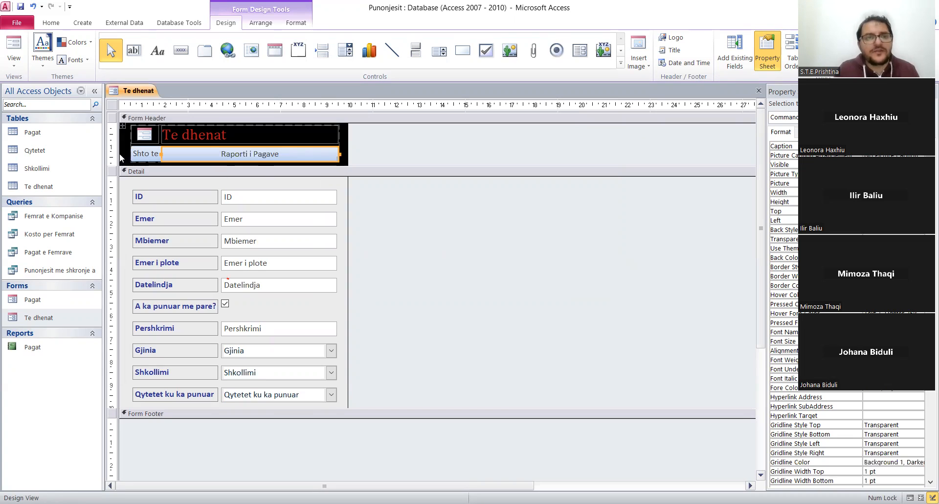
key(ctrl+z)
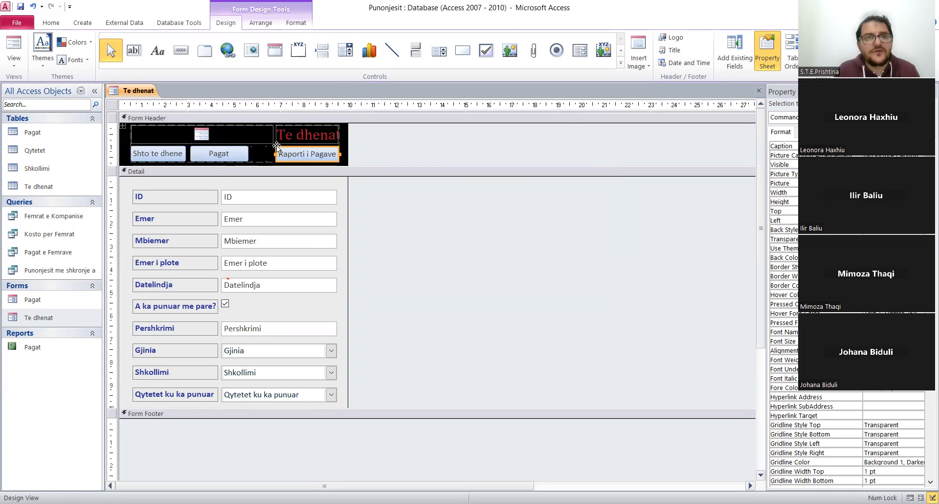
drag(275, 154, 252, 152)
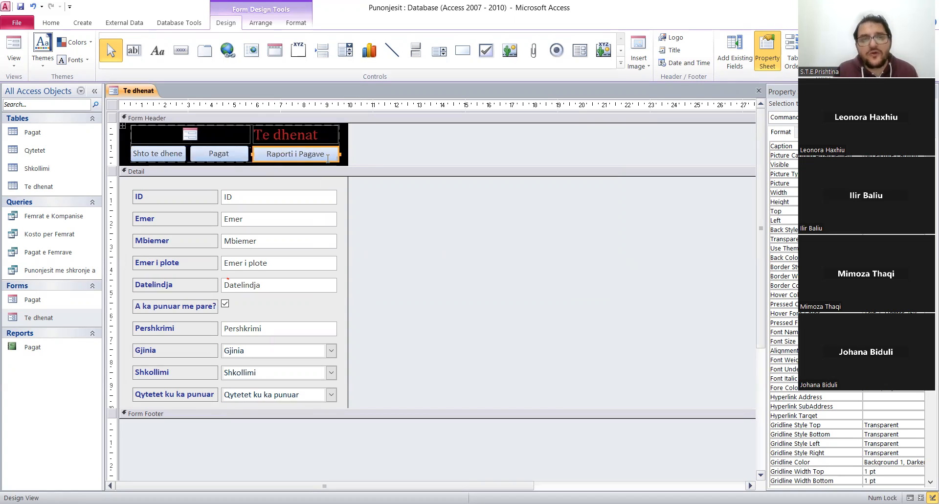
click(370, 155)
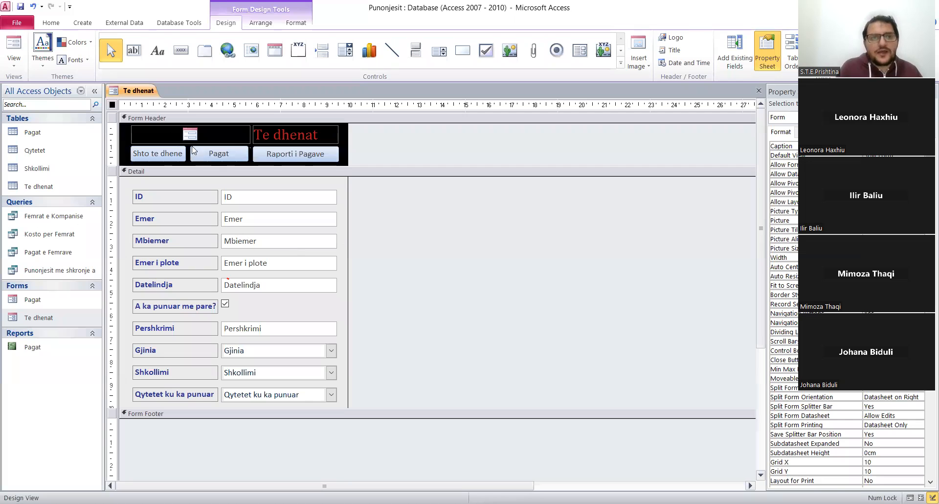
Switch the Te dhenat form to Form View and test the Raporti i Pagave button twice, closing the Pagat report after each opening.
right_click(137, 90)
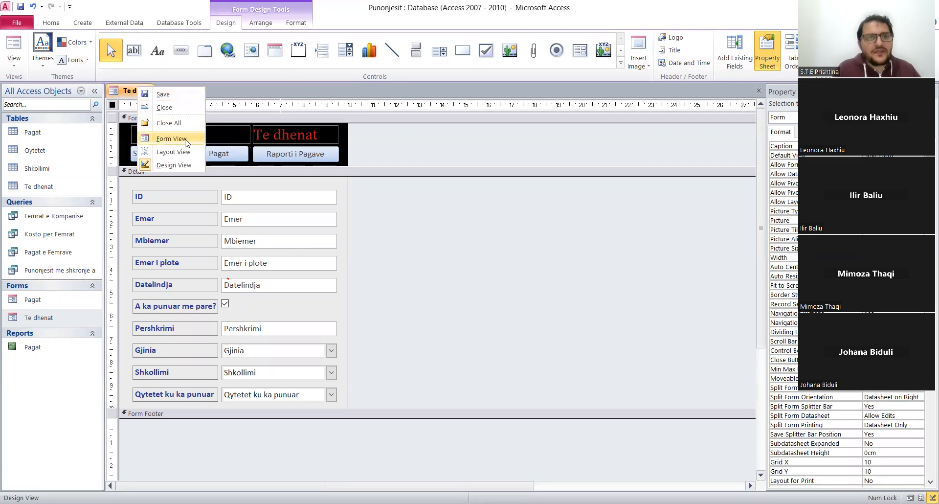
click(186, 139)
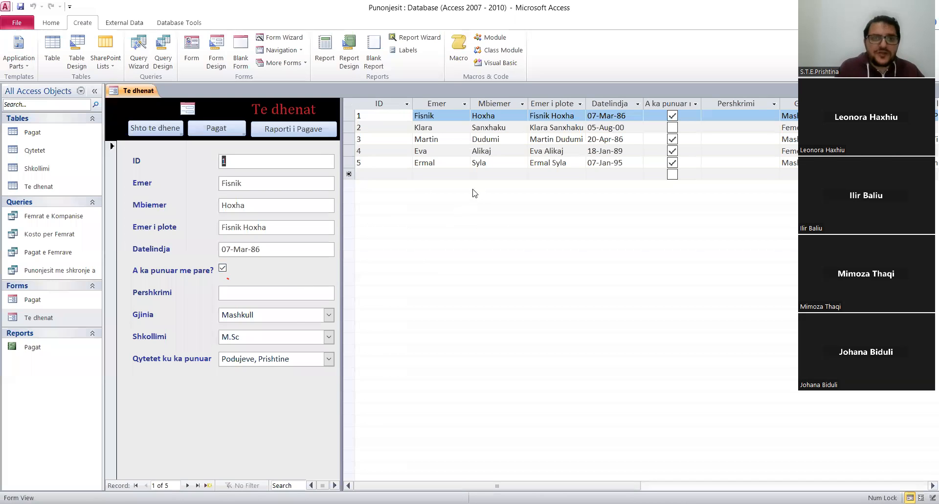
click(295, 130)
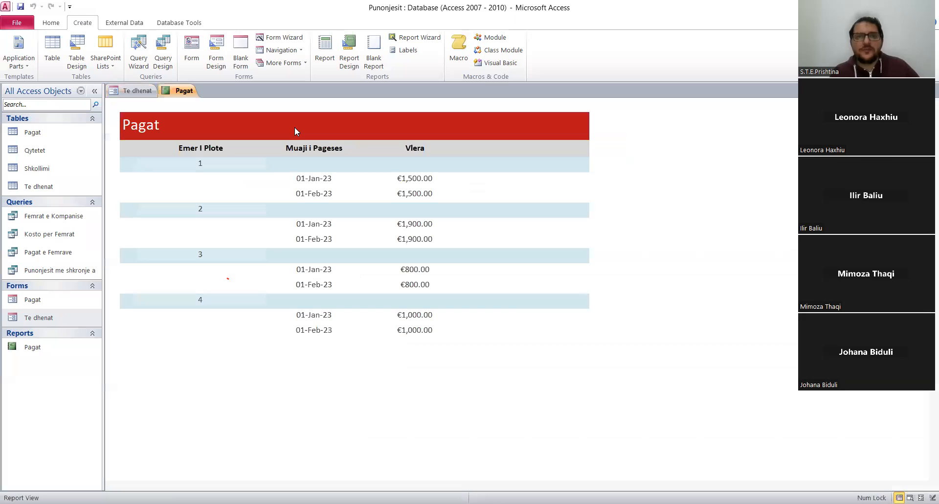
right_click(176, 94)
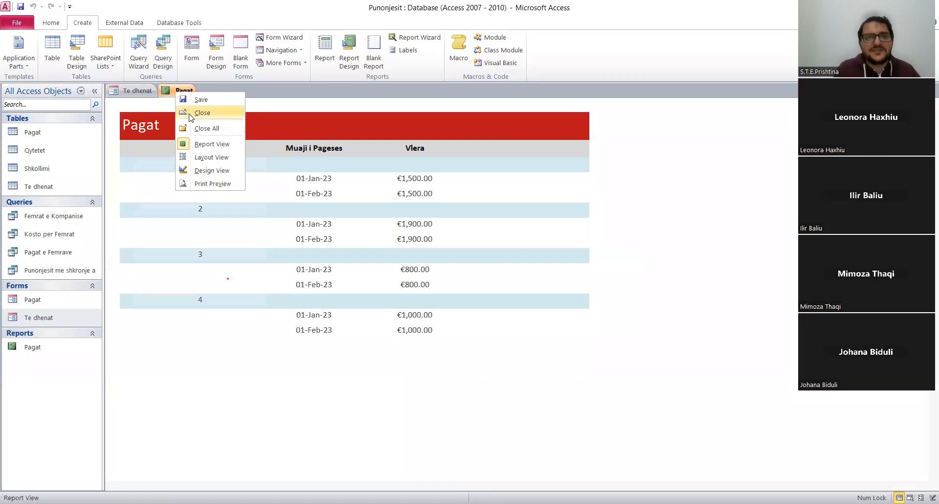
click(196, 113)
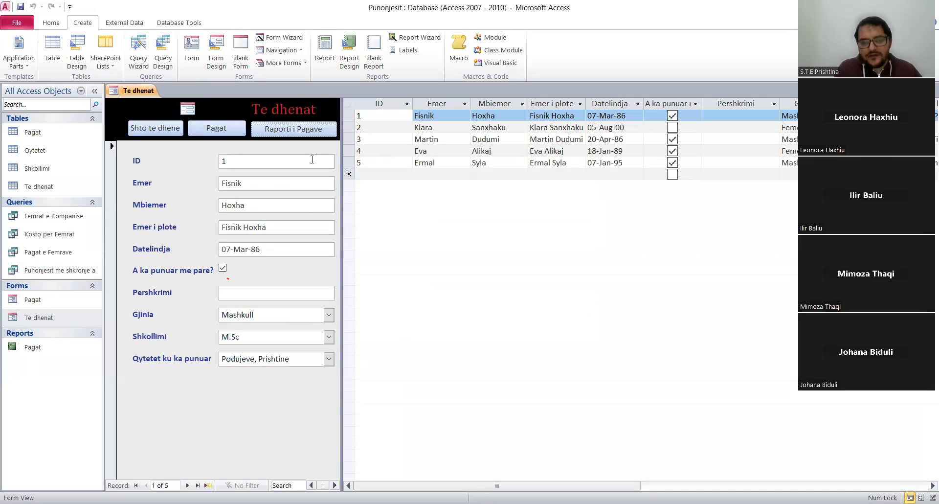
click(275, 130)
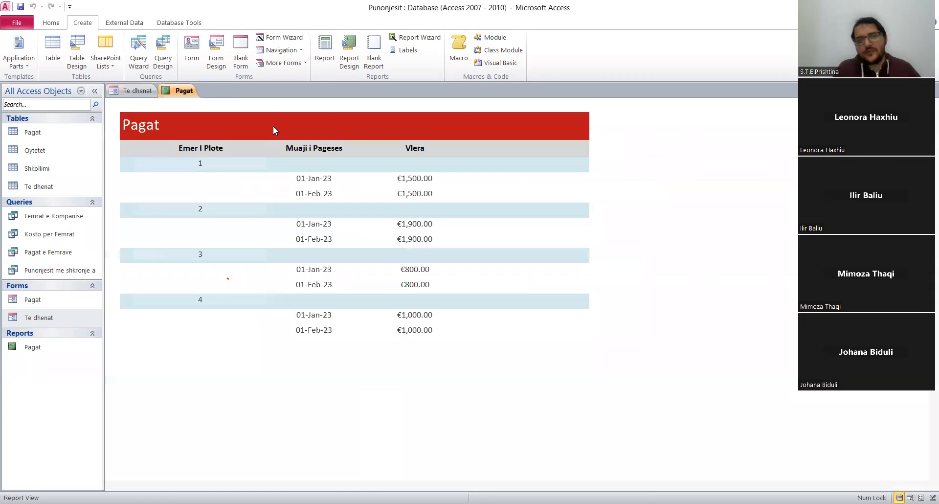
right_click(185, 94)
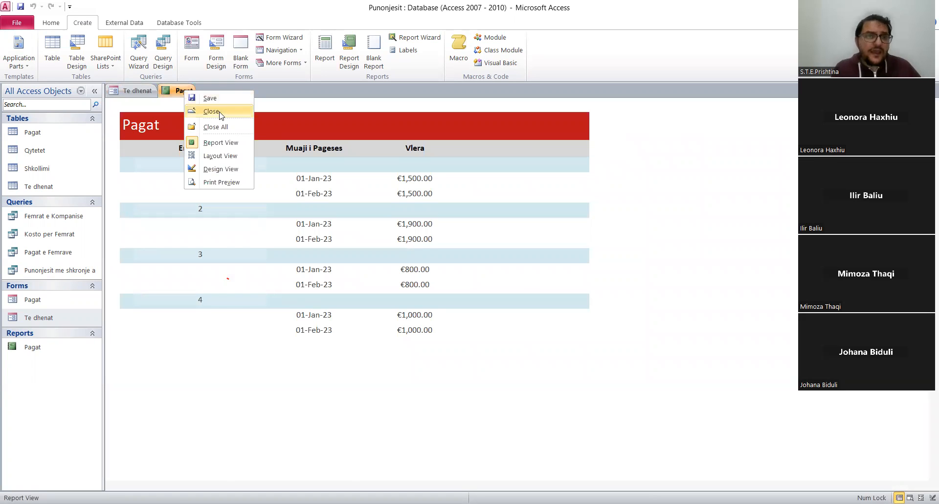